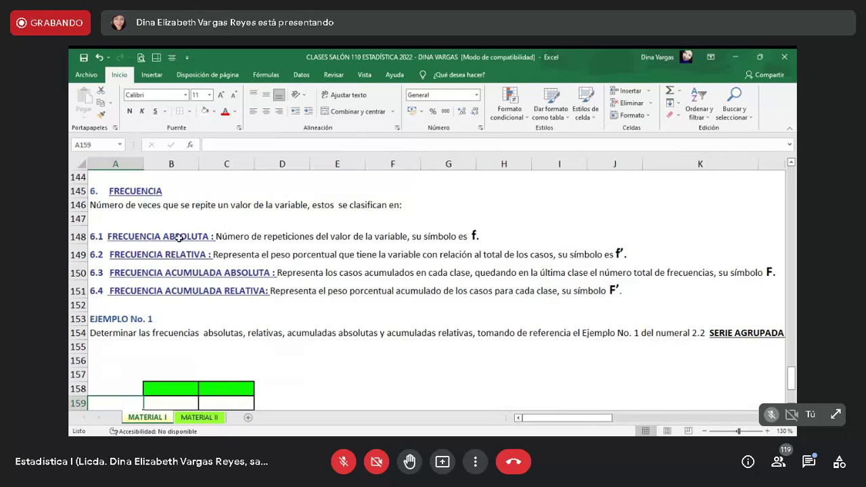
Step: Highlight the four frequency definitions, 6.1 to 6.4, by selecting A148:A152
key(Left)
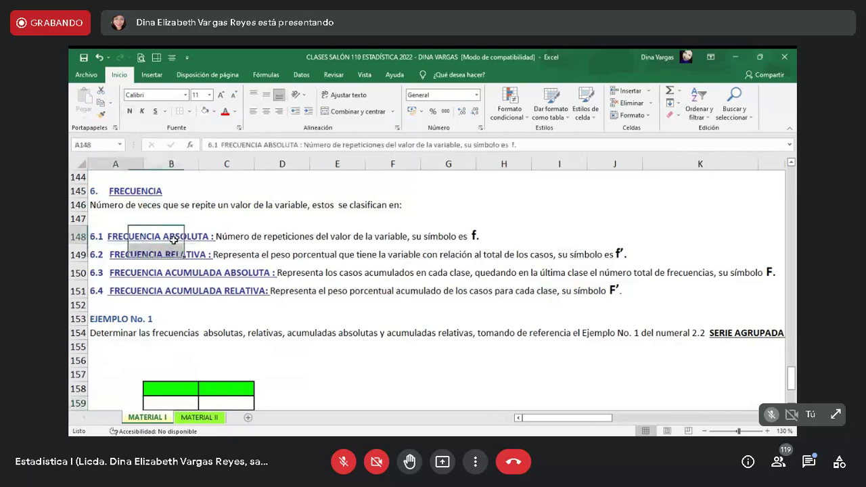
key(shift+Down)
key(shift+Down)
key(shift+Down)
key(shift+Down)
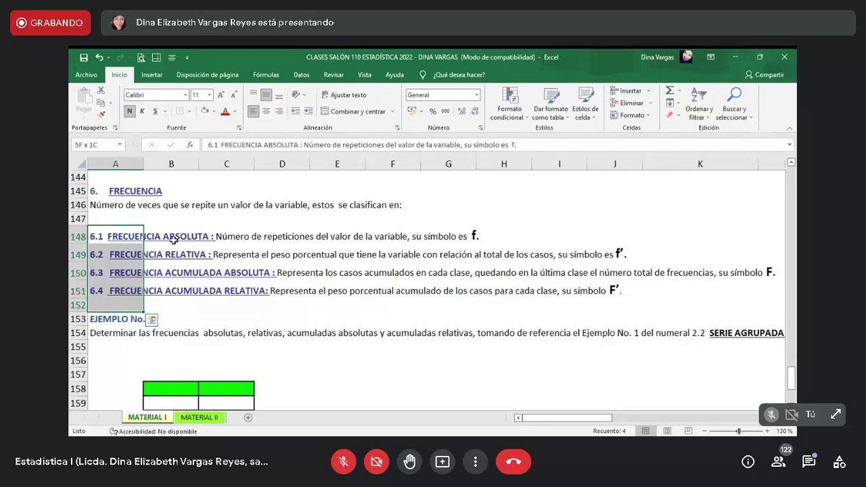
Step: Find Ejemplo No. 1 with constant intervals in section 2.2, SERIE AGRUPADA EN CLASES O CATEGORIAS, and its monthly salaries table
key(Up)
key(Up)
key(Up)
key(Up)
key(Up)
key(Up)
key(Up)
key(Up)
key(Up)
key(Up)
key(Up)
key(Up)
key(Up)
key(Up)
key(Up)
key(Up)
key(Up)
key(Up)
key(Up)
key(Up)
key(Up)
key(Up)
key(Up)
key(Up)
key(Up)
key(Up)
key(Up)
key(Up)
key(Up)
key(Up)
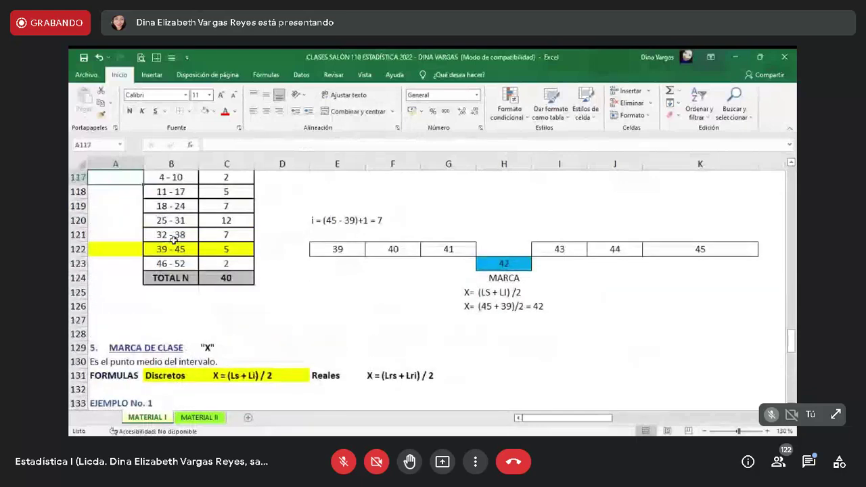
key(Up)
key(Up)
key(Up)
key(Up)
key(Up)
key(Up)
key(Up)
key(Up)
key(Up)
key(Up)
key(Up)
key(Up)
key(Up)
key(Up)
key(Up)
key(Up)
key(Up)
key(Up)
key(Up)
key(Up)
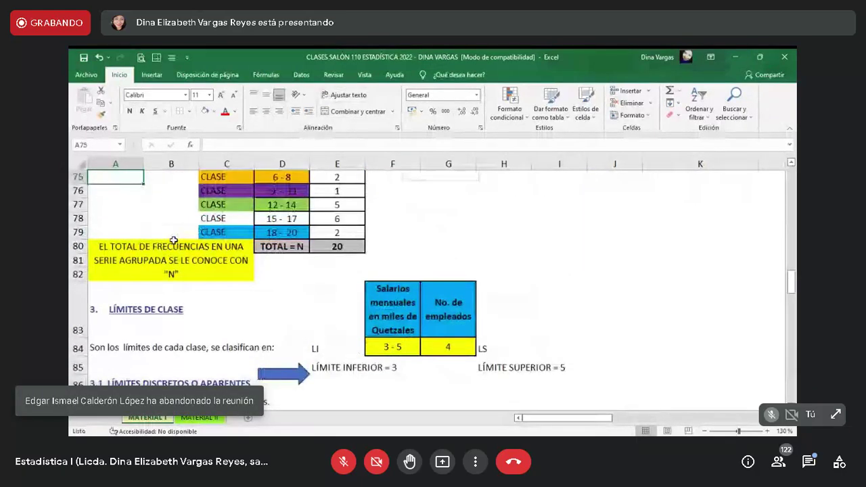
key(Up)
key(Up)
key(Up)
key(Up)
key(Up)
key(Up)
key(Up)
key(Up)
key(Down)
key(Down)
key(Down)
key(Down)
key(Down)
key(Down)
key(Down)
key(Down)
key(Down)
key(Down)
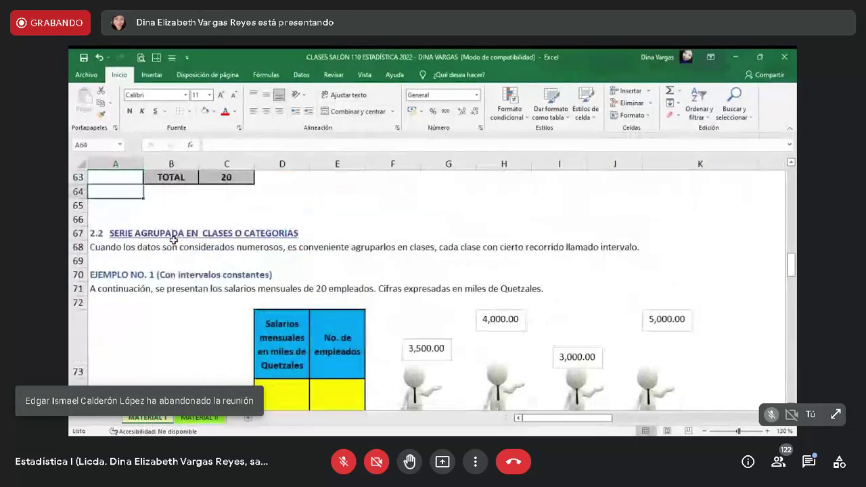
key(Down)
key(Down)
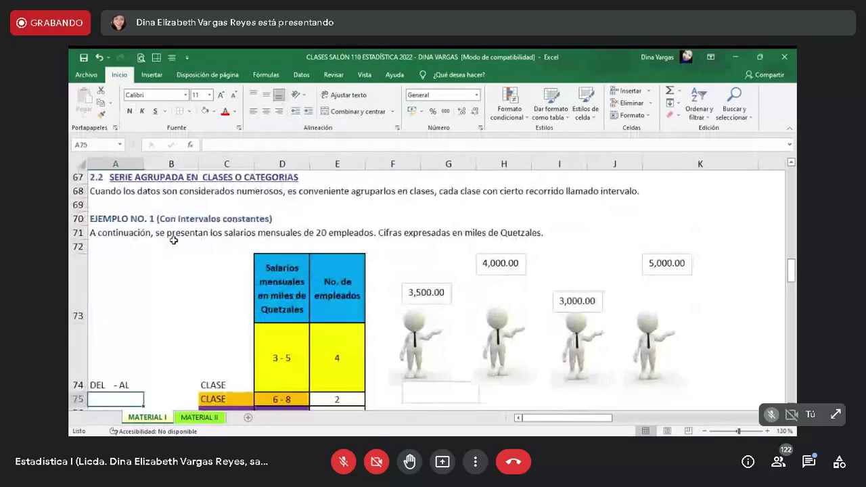
key(Up)
key(Up)
key(Up)
key(Up)
key(Up)
key(Up)
key(Up)
key(Up)
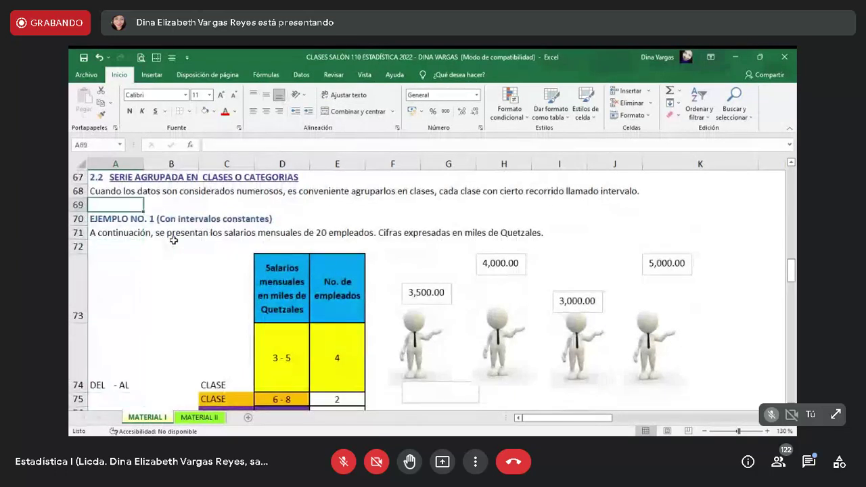
Step: Copy the whole monthly salaries and number of employees table, D73:E80, from its headers to the TOTAL = N row
key(shift+Right)
key(shift+Right)
key(Down)
key(Down)
key(Down)
key(Down)
key(Down)
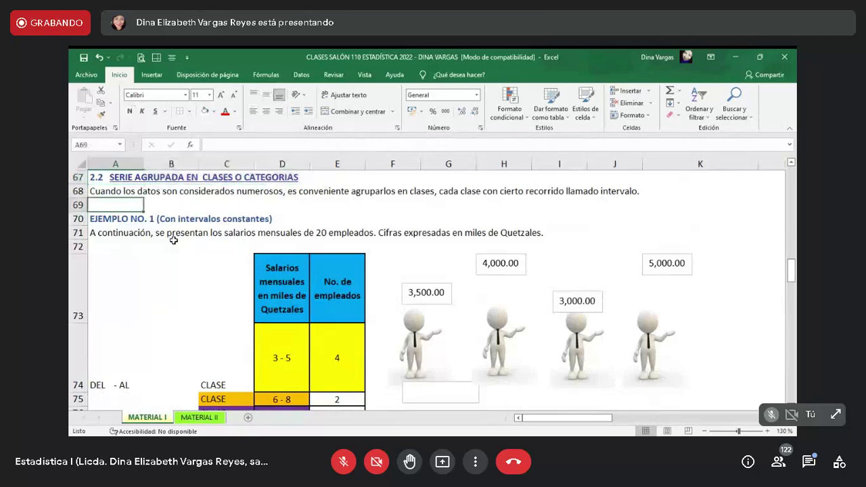
key(Right)
key(Right)
key(Down)
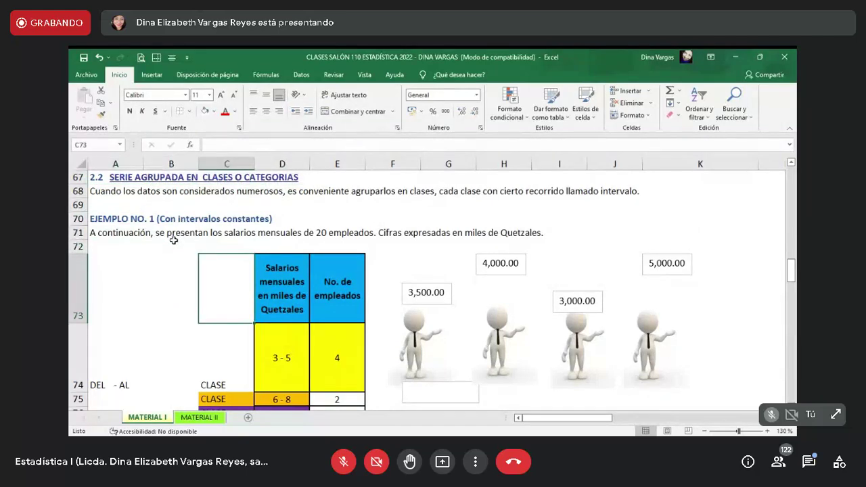
key(Right)
key(shift+Right)
key(shift+Down)
key(shift+Down)
key(shift+Down)
key(shift+Down)
key(shift+Down)
key(shift+Down)
key(shift+Down)
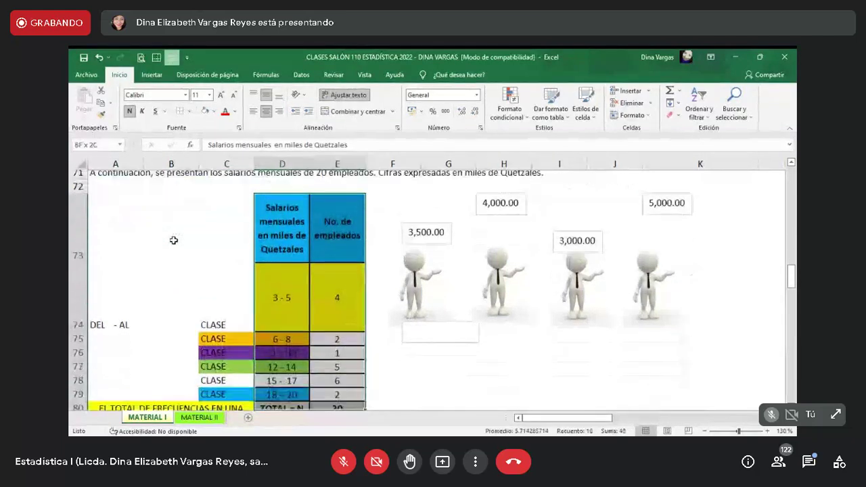
scroll(173, 241, down, 2)
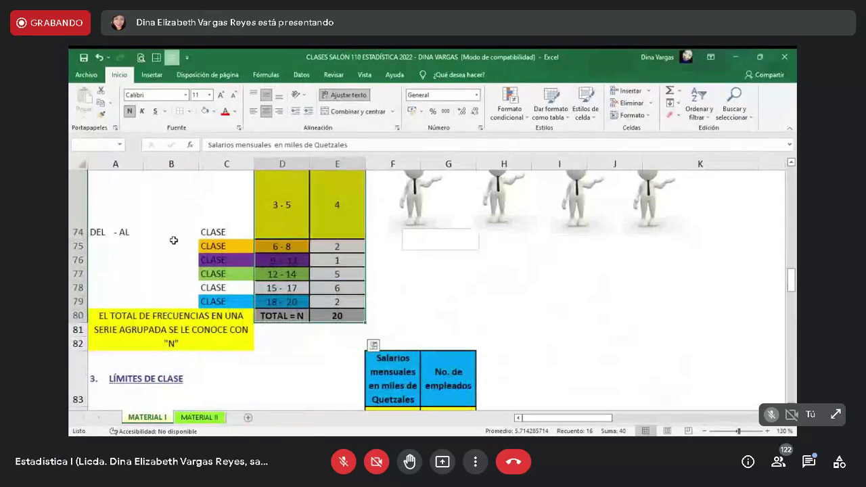
key(ctrl+c)
Step: Paste the copied salaries and employees table below section 6's Ejemplo No. 1 statement, starting at cell B158
key(Down)
key(Down)
key(Down)
key(Down)
key(Down)
key(Down)
key(Down)
key(Down)
key(Down)
key(Down)
key(Down)
key(Down)
key(Down)
key(Down)
key(Down)
key(Down)
key(Down)
key(Down)
key(Down)
key(Down)
key(Down)
key(Down)
key(Down)
key(Down)
key(Down)
key(Down)
key(Down)
key(Down)
key(Down)
key(Down)
key(Down)
key(Down)
key(Down)
key(Down)
key(Down)
key(Down)
key(Down)
key(Down)
key(Down)
key(Down)
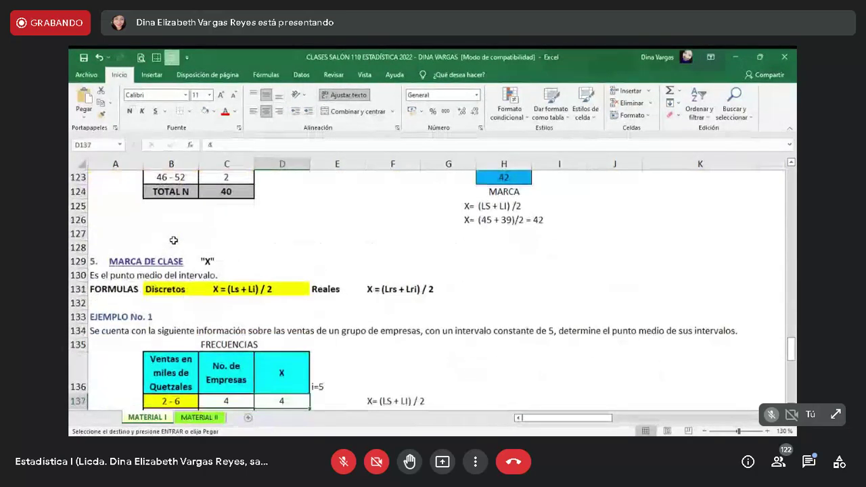
key(Down)
key(Down)
key(Down)
key(Down)
key(Down)
key(Down)
key(Down)
key(Down)
key(Down)
key(Down)
key(Down)
key(Down)
key(Down)
key(Down)
key(Down)
key(Down)
key(Down)
key(Down)
key(Down)
key(Down)
key(Left)
key(Left)
key(Left)
key(Up)
key(Up)
key(Up)
key(Up)
key(Right)
key(ctrl+v)
Step: Remove the fill colours from the pasted table's class intervals and employee counts, B159:C164
key(Down)
key(Down)
key(Down)
key(Down)
key(Down)
key(Down)
key(Down)
key(Down)
key(Up)
key(Up)
key(Up)
key(Up)
key(Up)
key(Up)
key(Up)
key(shift+Down)
key(shift+Right)
key(shift+Down)
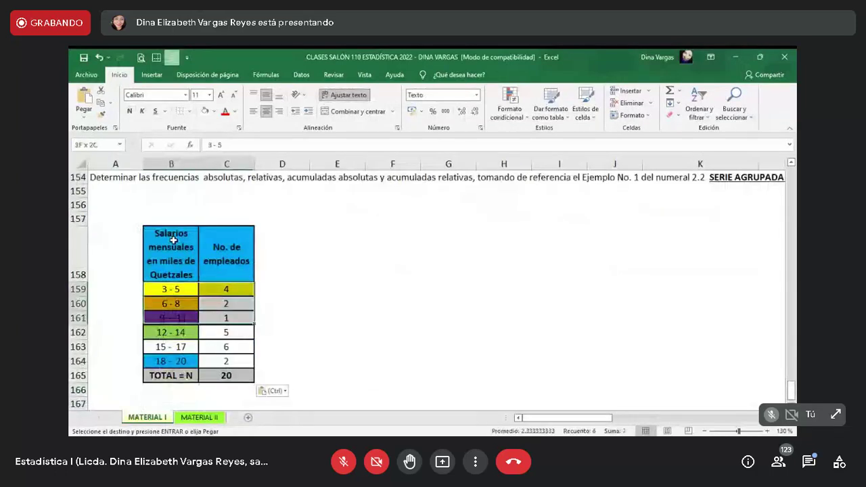
key(shift+Down)
key(shift+Down)
key(shift+Down)
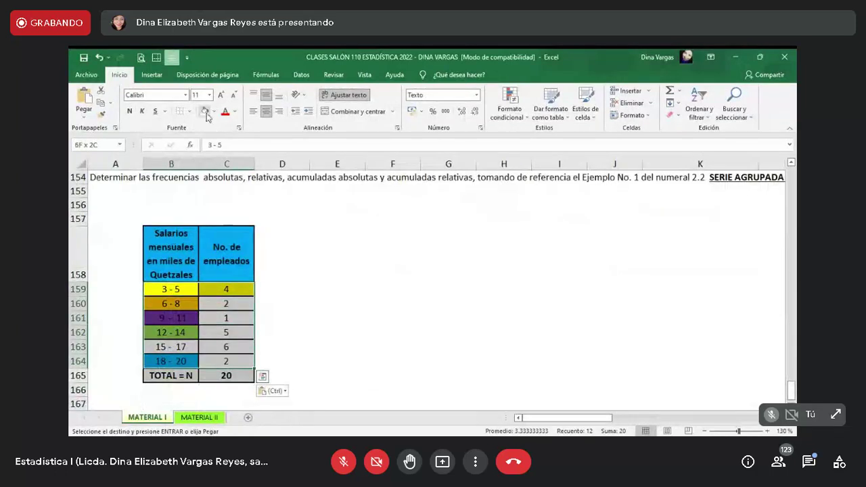
click(206, 115)
Step: Review the frequency definitions 6.1 to 6.4 and their symbols above Ejemplo No. 1
key(Right)
key(Right)
key(Right)
key(Up)
key(Up)
key(Up)
key(Up)
key(Up)
key(Up)
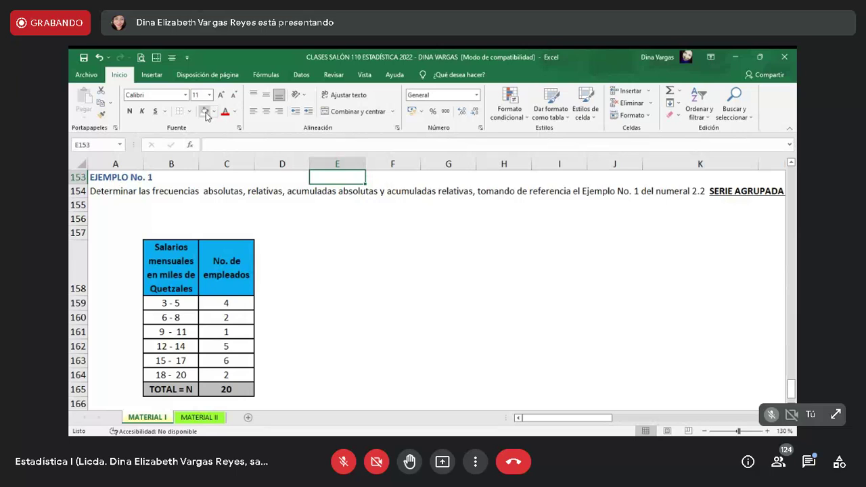
key(Up)
key(Up)
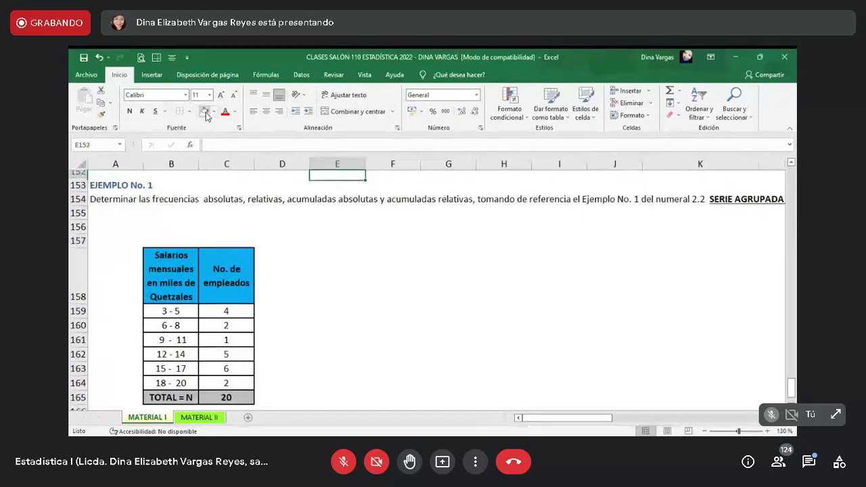
key(Up)
key(Up)
key(Up)
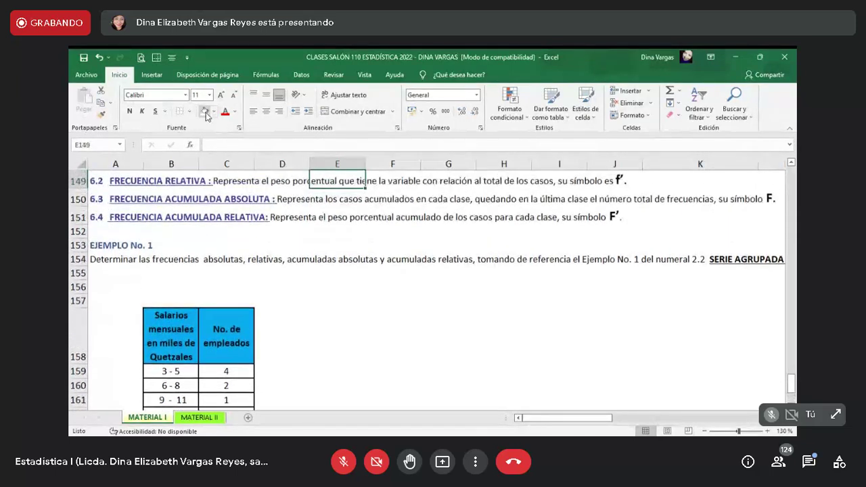
key(Up)
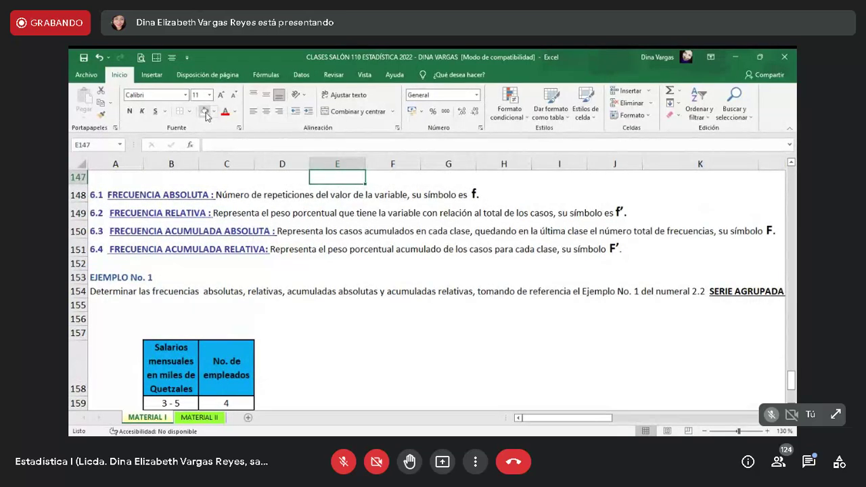
Step: Highlight the employee counts in the pasted table, C159:C164, as the absolute frequencies
key(Down)
key(Down)
key(Down)
key(Down)
key(Down)
key(Down)
key(Down)
key(Down)
key(Down)
key(Down)
key(Down)
key(Down)
key(Down)
key(Down)
key(Down)
key(Down)
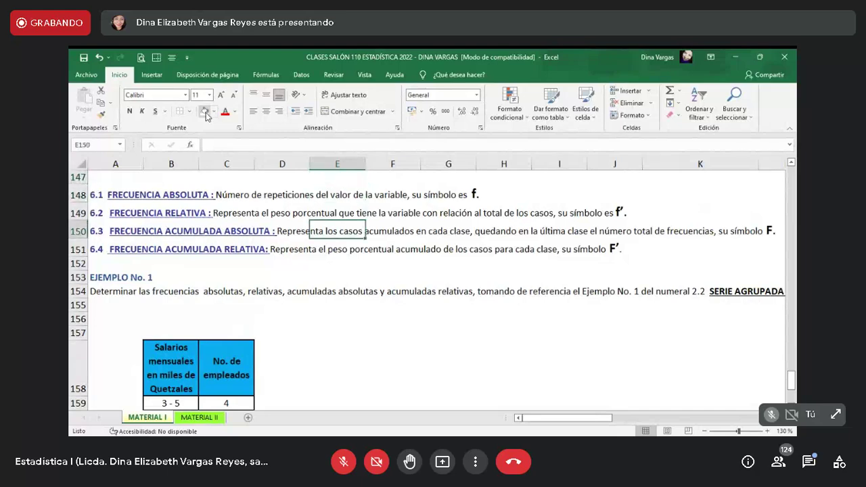
key(Left)
key(Left)
key(Left)
key(Left)
key(Up)
key(Up)
key(Up)
key(Up)
key(Up)
key(Up)
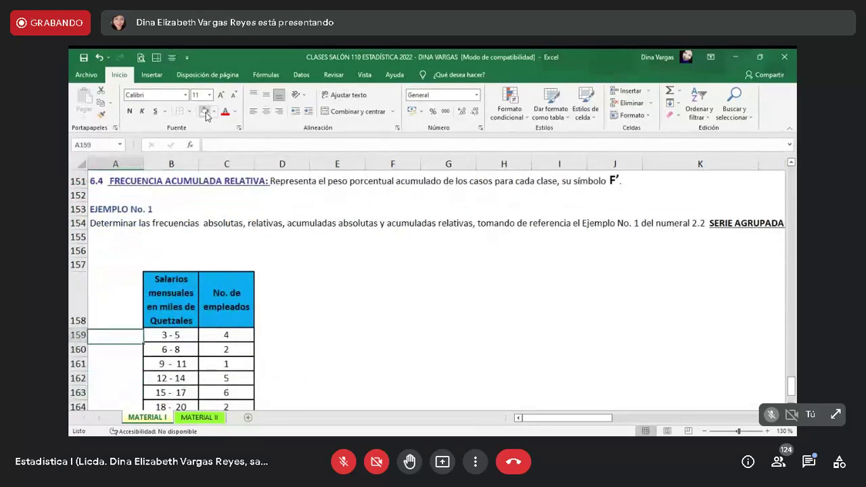
key(Right)
key(Right)
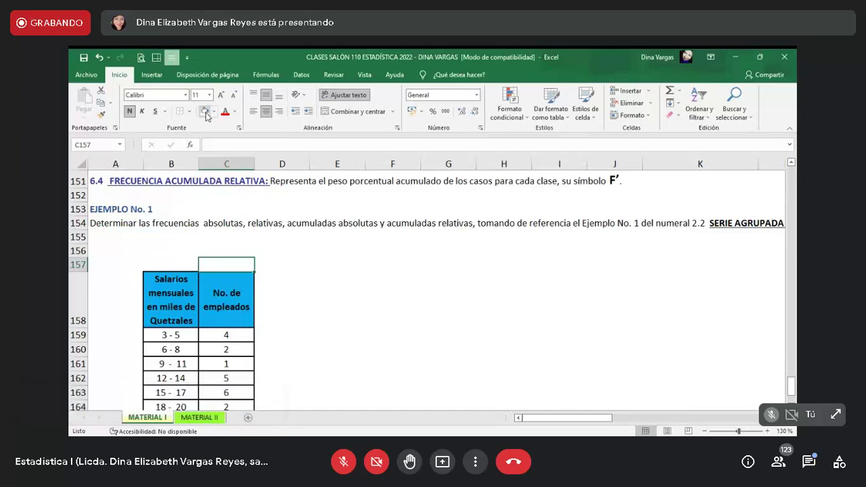
key(Down)
key(Down)
key(shift+Down)
key(shift+Down)
key(shift+Down)
key(shift+Down)
key(shift+Down)
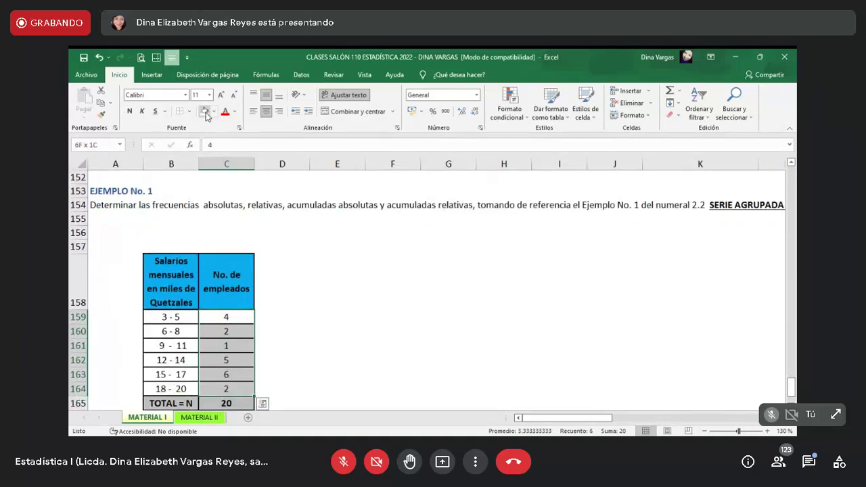
Step: Label the employee counts column with the absolute frequency symbol f in cell C157
key(Up)
key(Up)
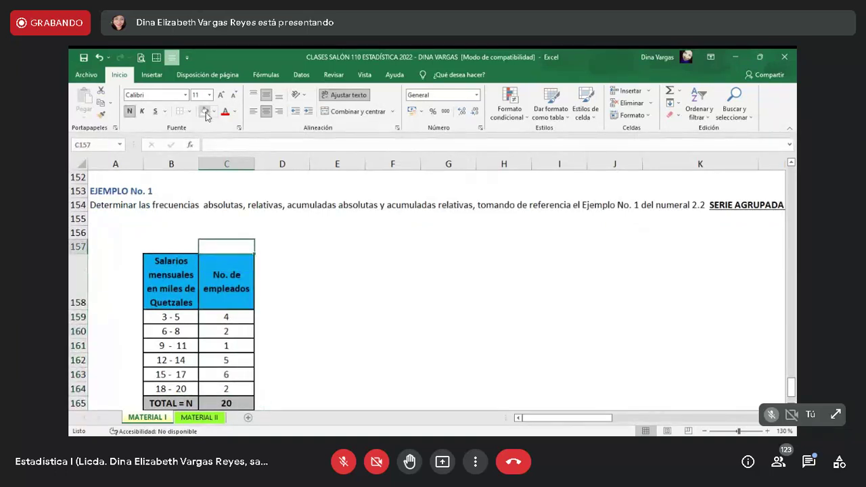
text(f)
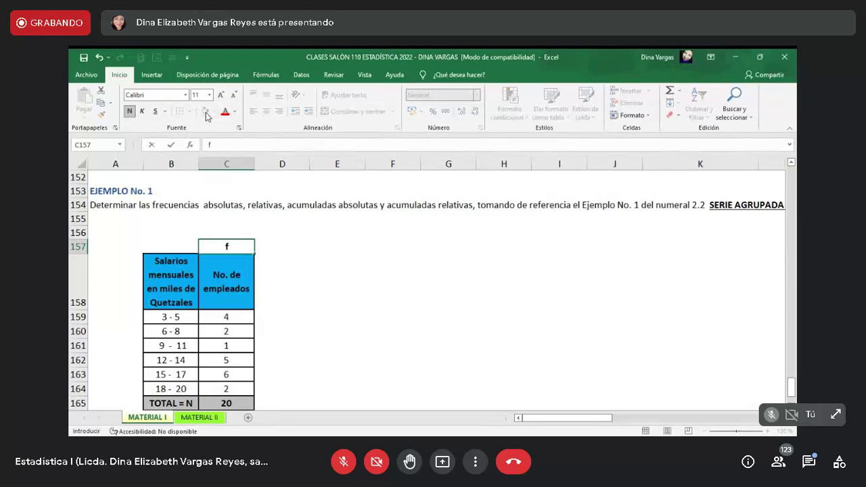
key(Return)
Step: Check the original salaries example statement in A71 of section 2.2, and return to the pasted table in section 6
key(Up)
key(Up)
key(Up)
key(Up)
key(Up)
key(Up)
key(Up)
key(Up)
key(Up)
key(Up)
key(Up)
key(Up)
key(Up)
key(Up)
key(Up)
key(Up)
key(Up)
key(Up)
key(Up)
key(Up)
key(Up)
key(Up)
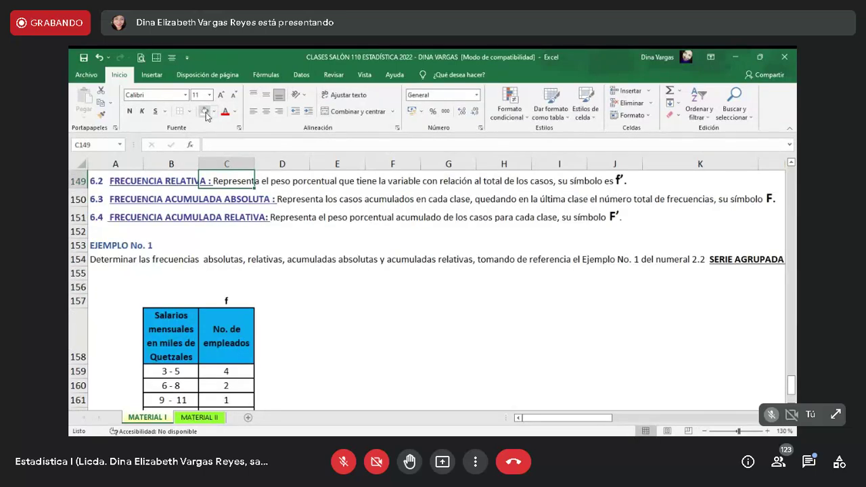
key(Up)
key(Up)
key(Up)
key(Up)
key(Up)
key(Up)
key(Up)
key(Up)
key(Up)
key(Up)
key(Up)
key(Up)
key(Up)
key(Up)
key(Up)
key(Up)
key(Up)
key(Up)
key(Up)
key(Up)
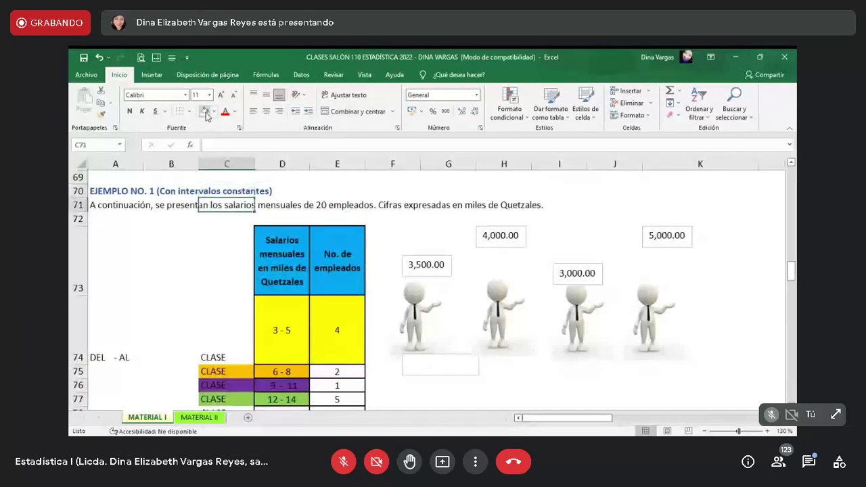
key(Down)
key(Left)
key(Left)
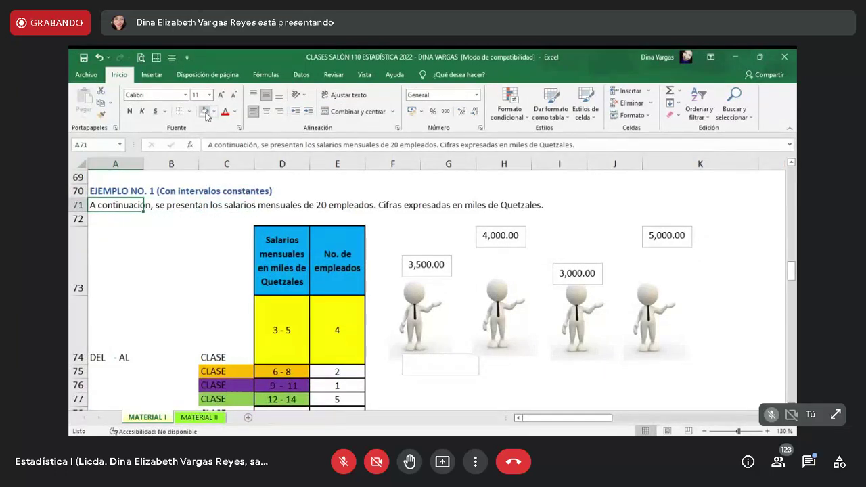
key(Down)
key(Down)
key(Down)
key(Down)
key(Down)
key(Down)
key(Down)
key(Down)
key(Down)
key(Down)
key(Down)
key(Down)
key(Down)
key(Down)
key(Down)
key(Down)
key(Down)
key(Down)
key(Down)
key(Down)
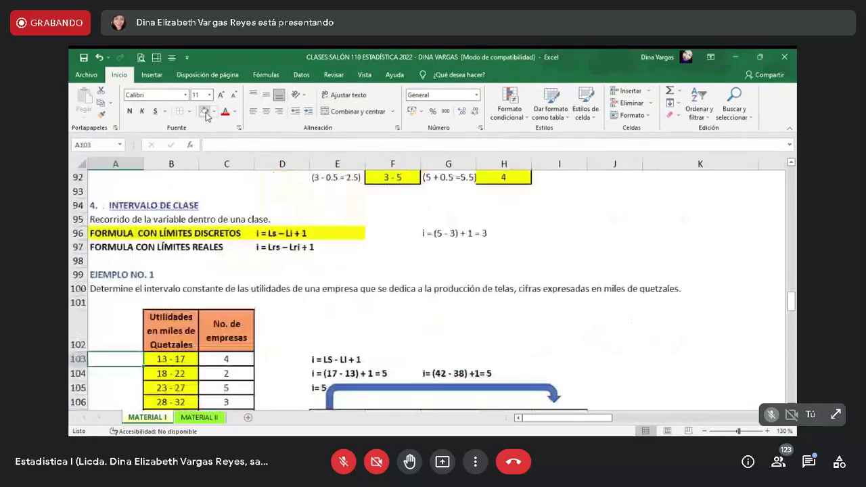
key(Down)
key(Down)
key(Down)
key(Down)
key(Down)
key(Down)
key(Down)
key(Down)
key(Down)
key(Down)
key(Down)
key(Down)
key(Down)
key(Down)
key(Down)
key(Down)
key(Down)
key(Down)
key(Down)
key(Down)
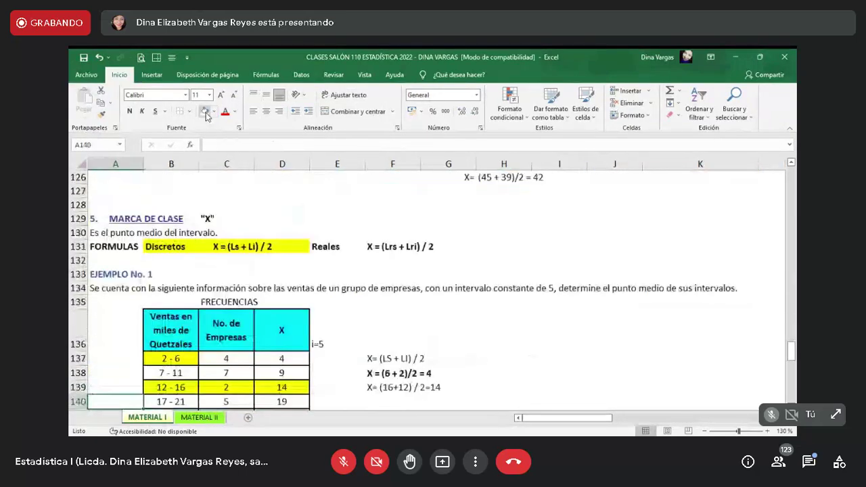
key(Down)
key(Down)
key(Down)
key(Down)
key(Down)
key(Down)
key(Down)
key(Down)
key(Down)
key(Down)
key(Down)
key(Down)
key(Down)
key(Down)
key(Down)
key(Down)
key(Down)
key(Down)
key(Down)
key(Down)
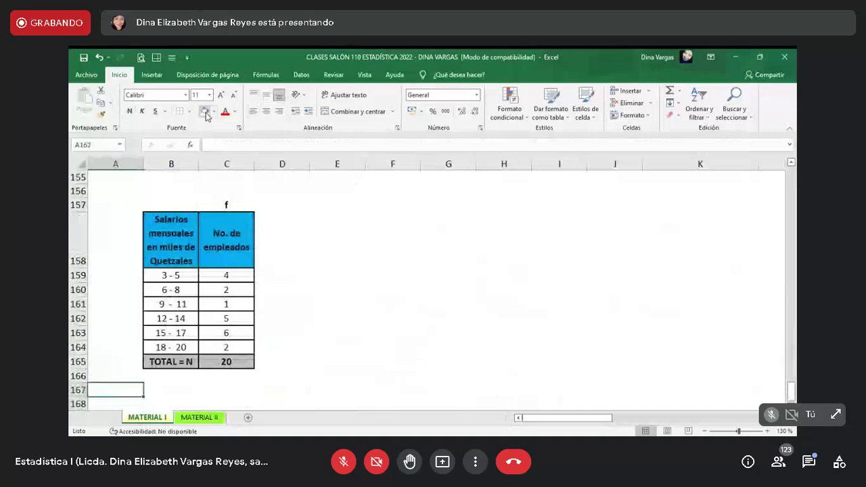
Step: Set the font size of the f label in C157 to 15
key(Up)
key(Up)
key(Up)
key(Up)
key(Up)
key(Up)
key(Right)
key(Right)
key(Up)
key(Up)
key(Up)
key(Down)
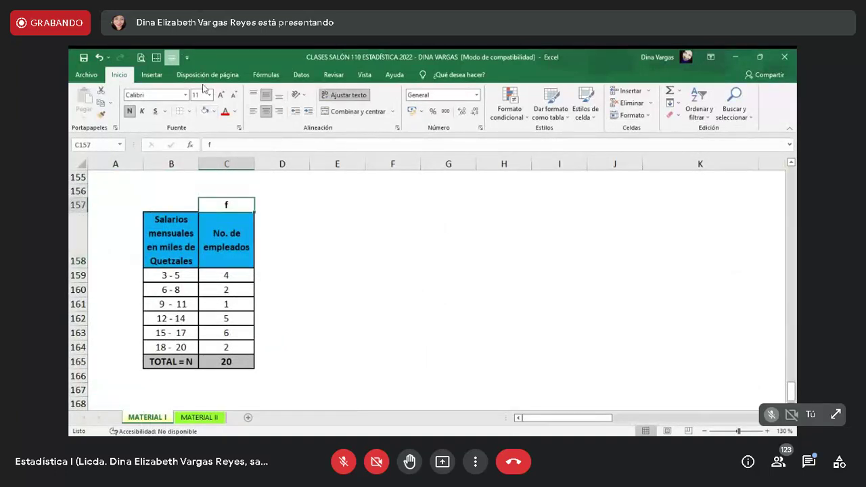
click(202, 93)
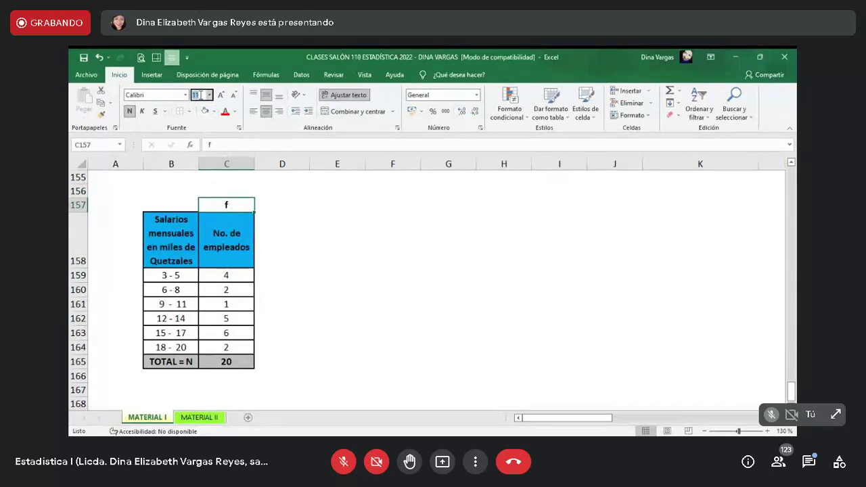
text(15)
key(Return)
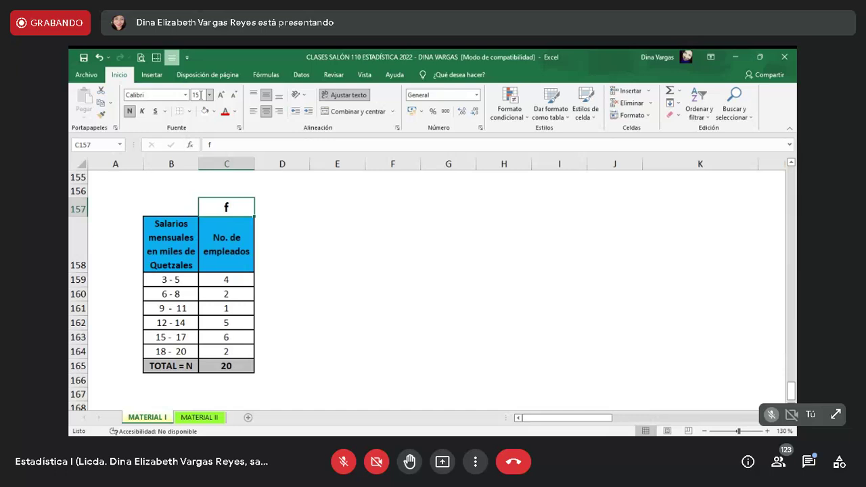
Step: Review the relative frequency definition and its symbol in section 6.2
key(Up)
key(Up)
key(Up)
key(Up)
key(Up)
key(Up)
key(Up)
key(Up)
key(Left)
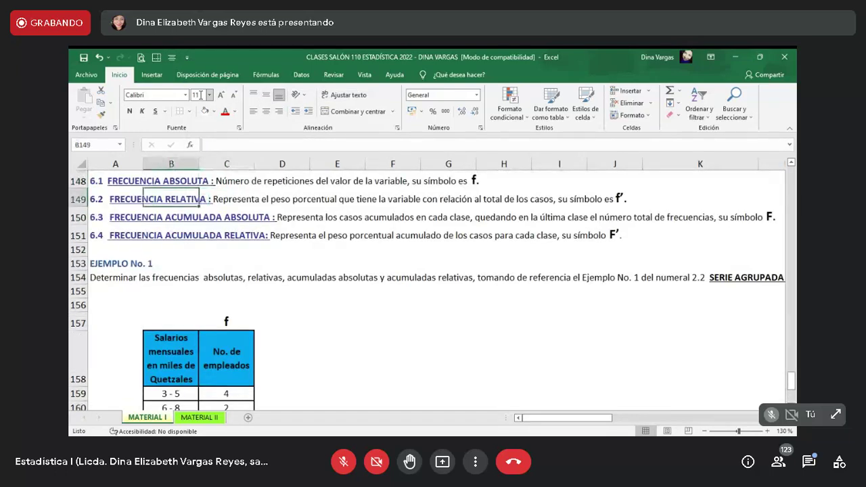
Step: Copy the "No. de empleados" header from C158 into D158 to start a new table column
key(Down)
key(Down)
key(Down)
key(Down)
key(Down)
key(Down)
key(Down)
key(Down)
key(Down)
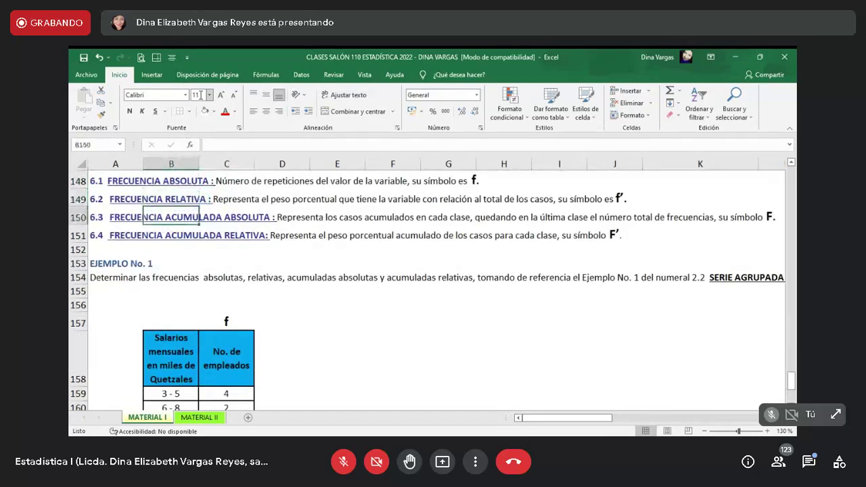
key(Right)
key(Right)
key(Left)
key(ctrl+c)
key(Right)
key(Return)
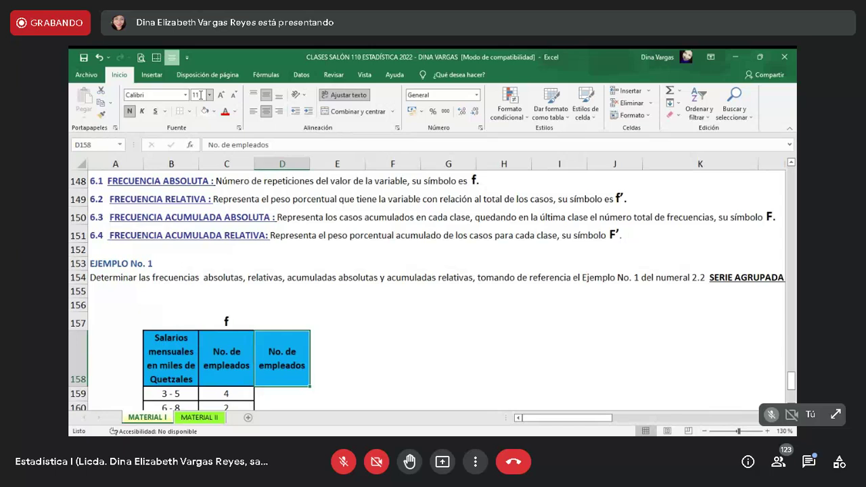
Step: Replace the header text in D158 with the relative frequency symbol f' and set its font size to 14
text(f)
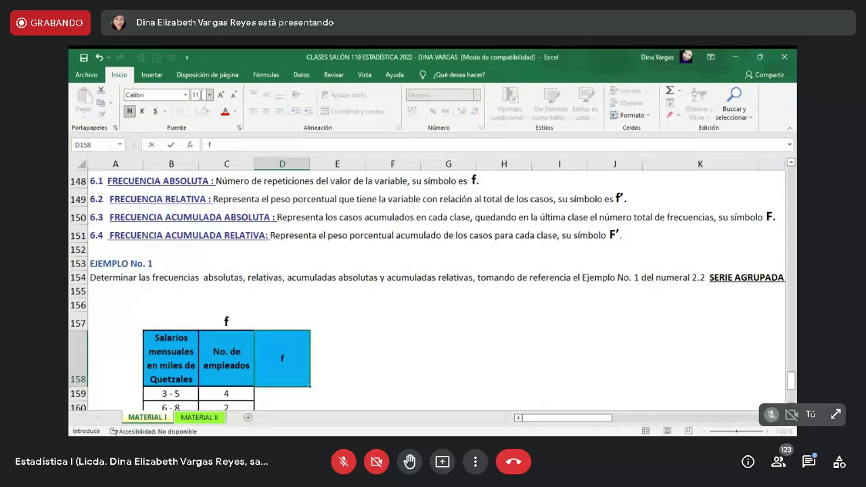
key(Return)
key(Up)
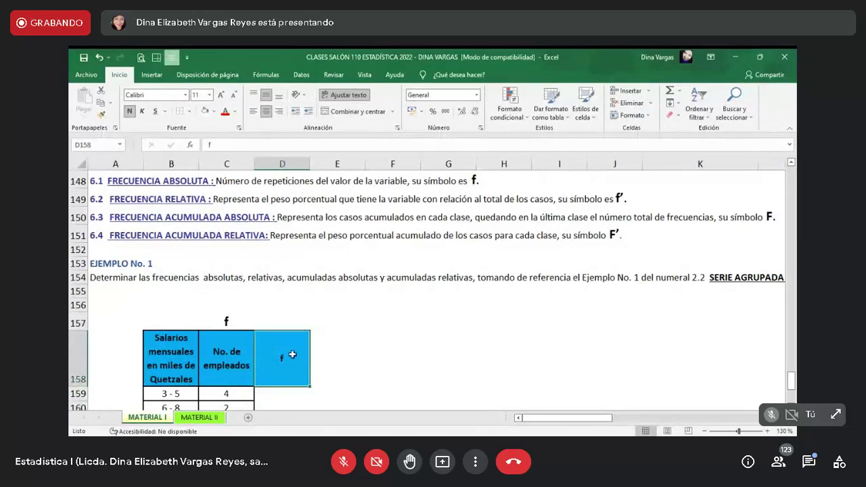
double_click(295, 352)
text(')
key(Return)
click(295, 353)
click(196, 96)
text(14)
key(Return)
key(Return)
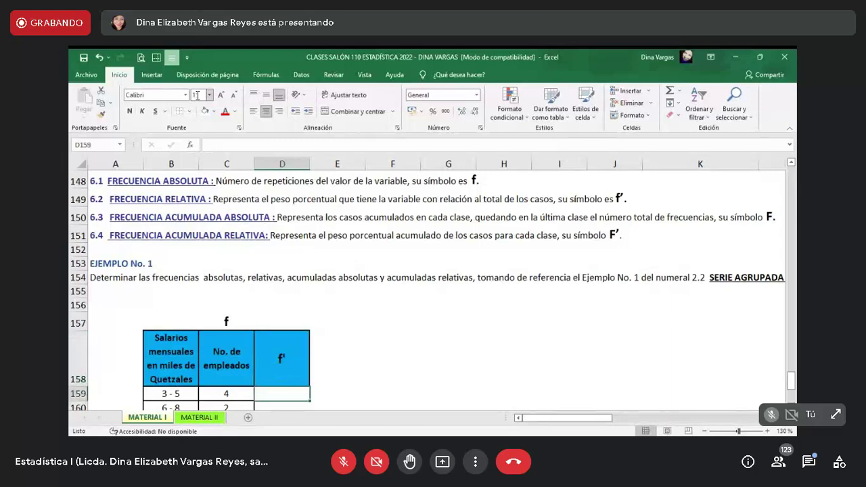
Step: Add all borders to the empty relative frequency cells D159 to D164
key(Return)
key(Return)
key(Return)
key(Return)
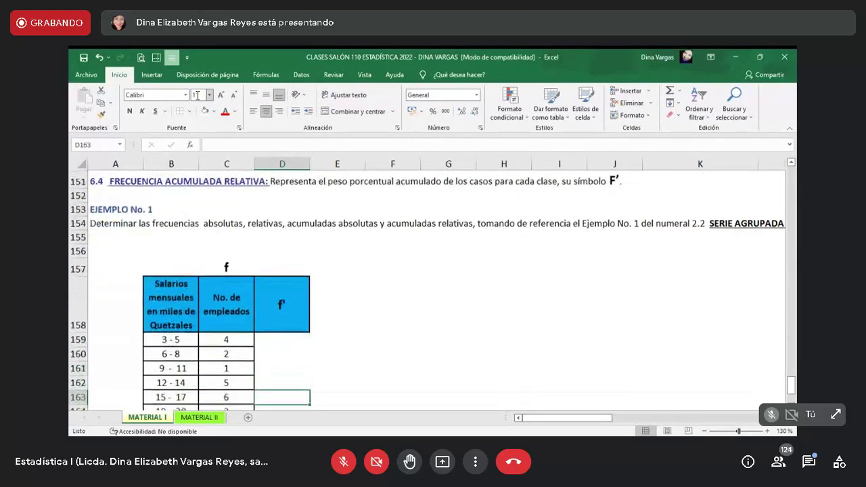
key(Up)
key(Up)
key(Up)
key(Up)
key(shift+Down)
key(shift+Down)
key(shift+Down)
key(shift+Down)
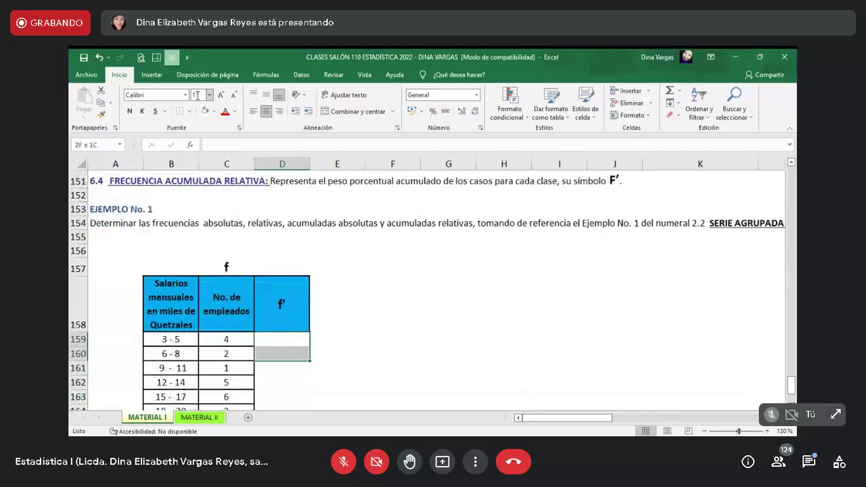
key(shift+Down)
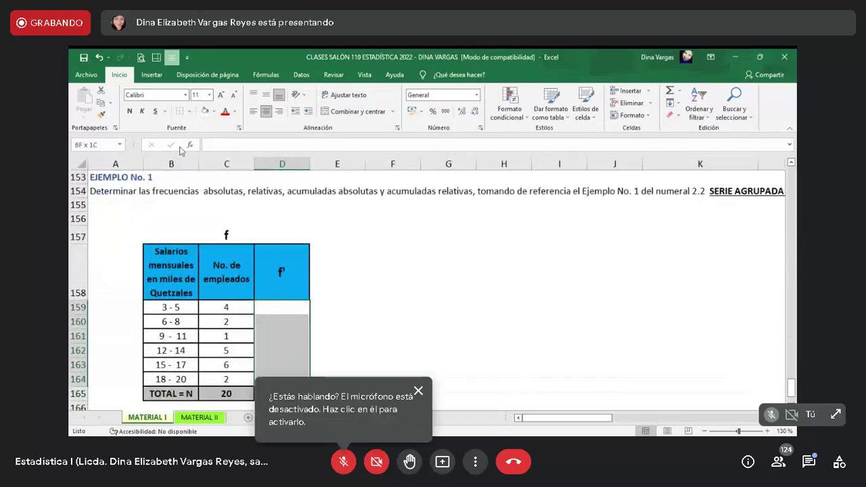
click(190, 111)
click(193, 201)
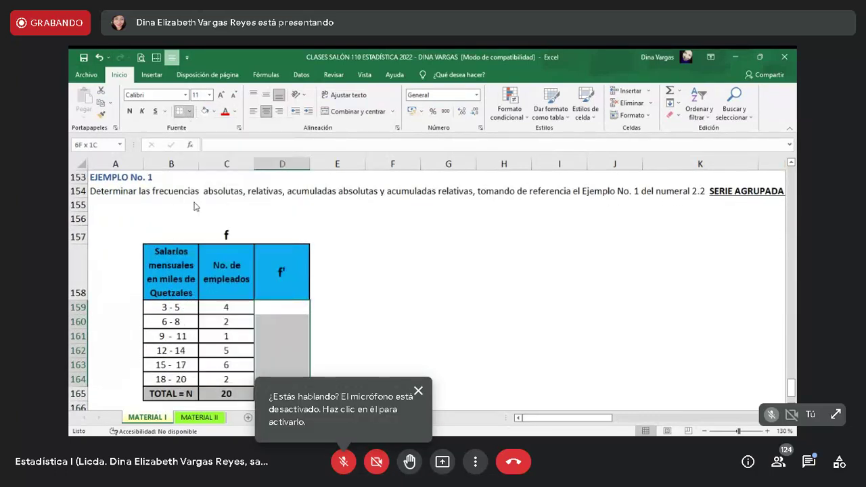
Step: Clear the employee total in C165
key(Down)
key(Down)
key(Down)
key(Down)
key(Down)
key(Down)
key(Down)
key(Down)
key(Left)
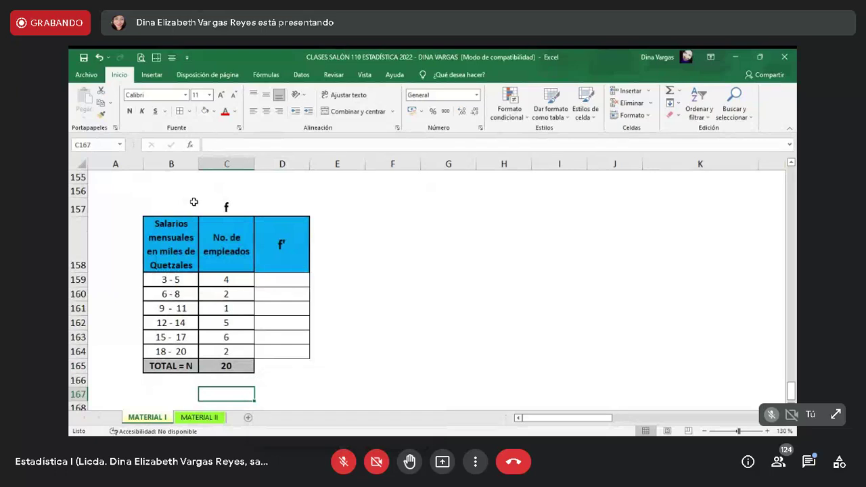
key(Up)
key(Up)
key(BackSpace)
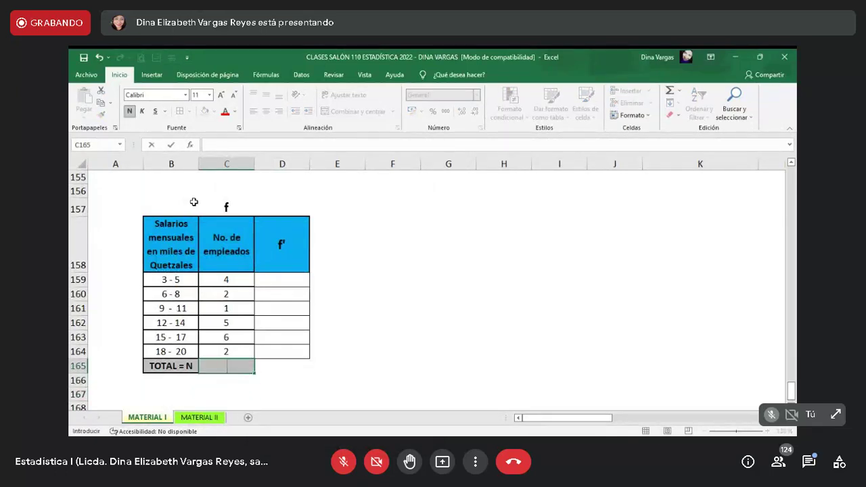
Step: Total the employee counts in C159 to C164 with AutoSum in C165
key(Up)
key(Up)
key(Up)
key(Up)
key(Up)
key(Up)
key(shift+Down)
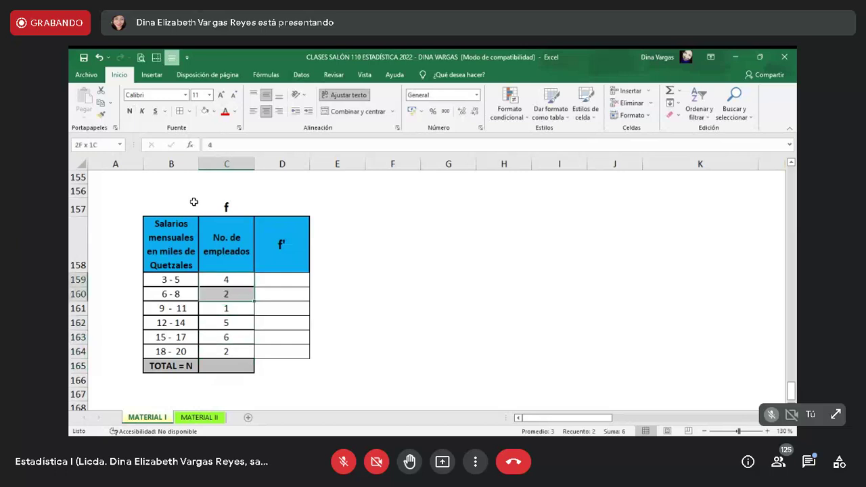
key(shift+Down)
key(shift+Down)
key(shift+Down)
key(shift+Down)
key(shift+Down)
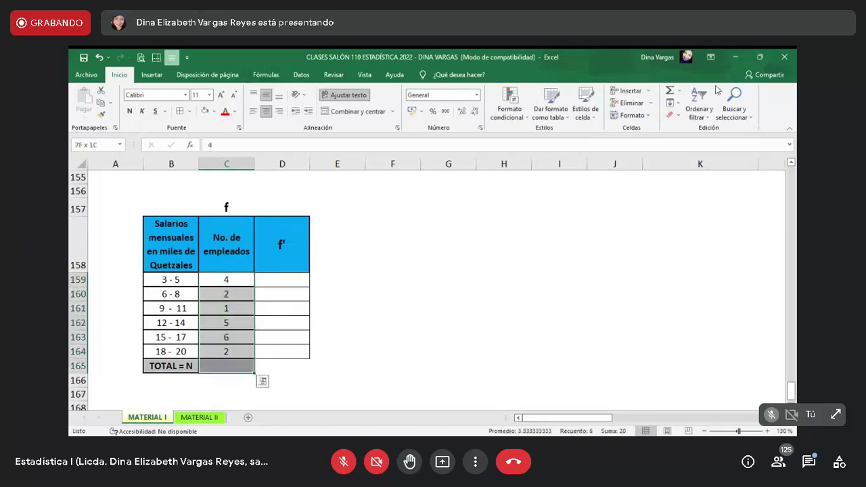
click(670, 91)
Step: Enter 100% in C166, directly below the employee total
key(Down)
key(Down)
key(Down)
key(Down)
key(Down)
key(Down)
key(Down)
text(20)
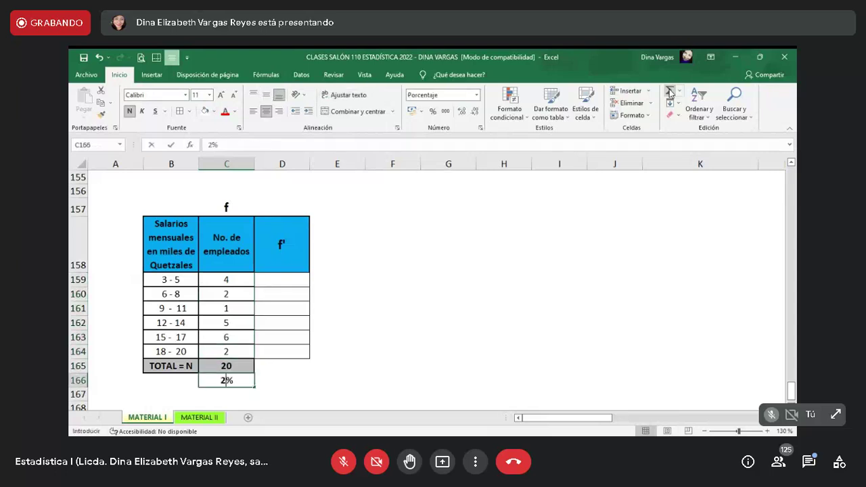
key(Right)
key(Left)
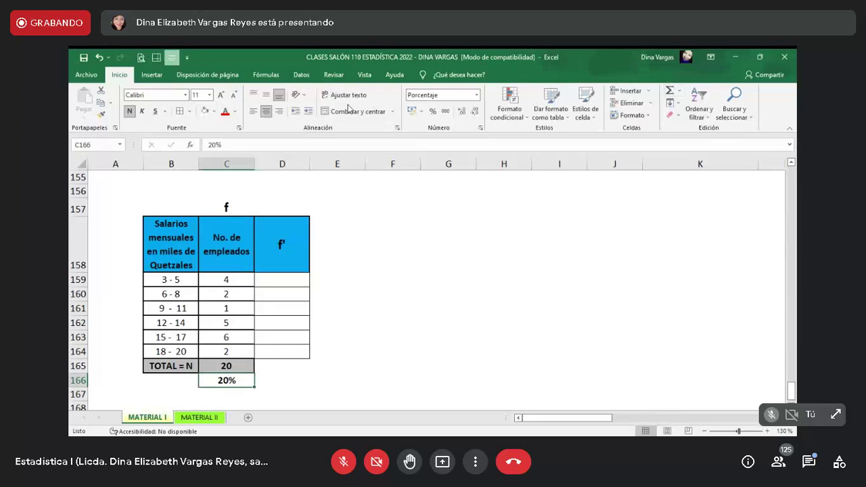
text(100)
key(Return)
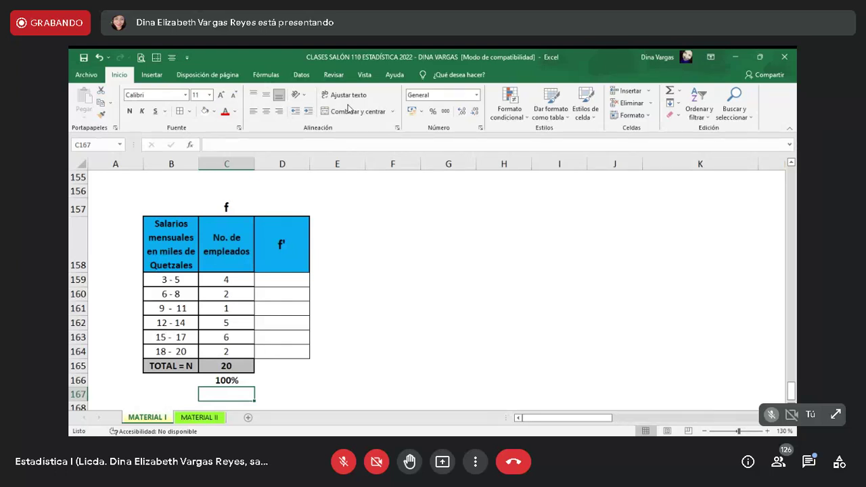
Step: Start a rule-of-three layout below the table with 20 in B168 and 100% in C168
key(Down)
key(Left)
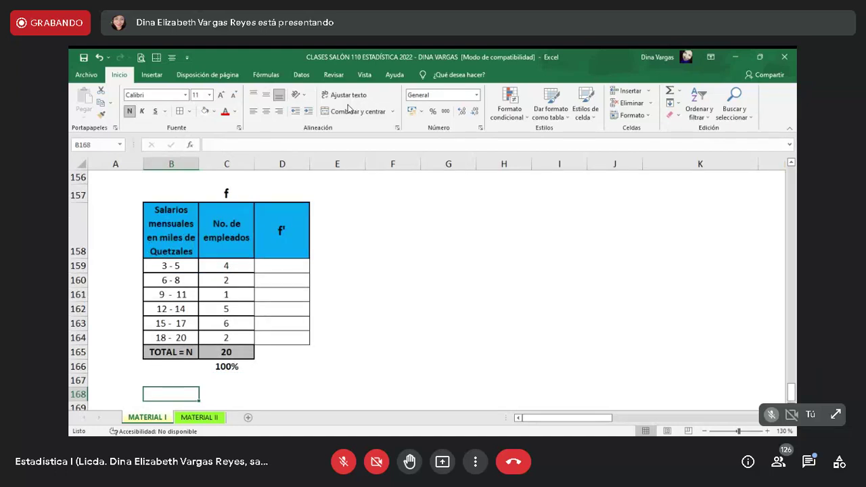
text(200)
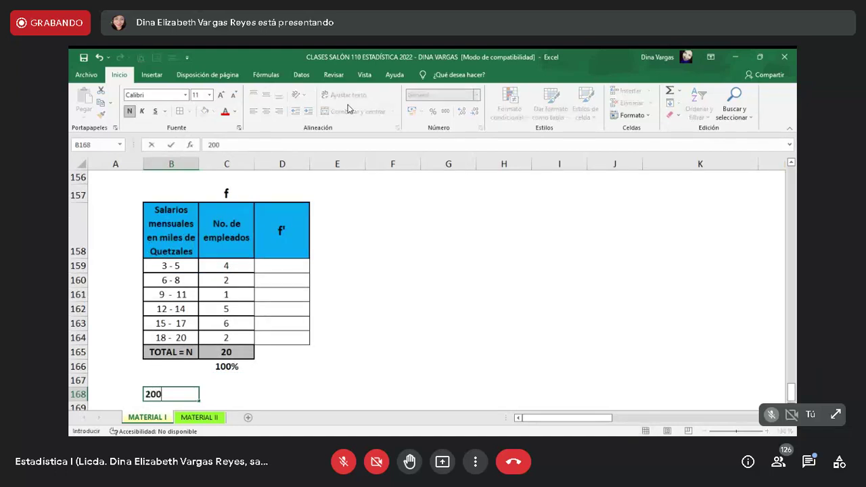
key(BackSpace)
key(Right)
text(100)
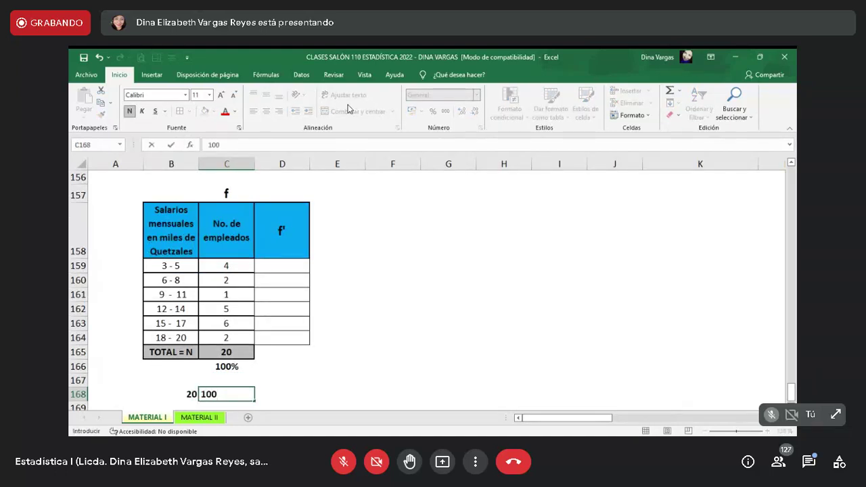
text(%)
key(Return)
Step: Highlight the first class row, B159 to C159, with a yellow fill
key(Left)
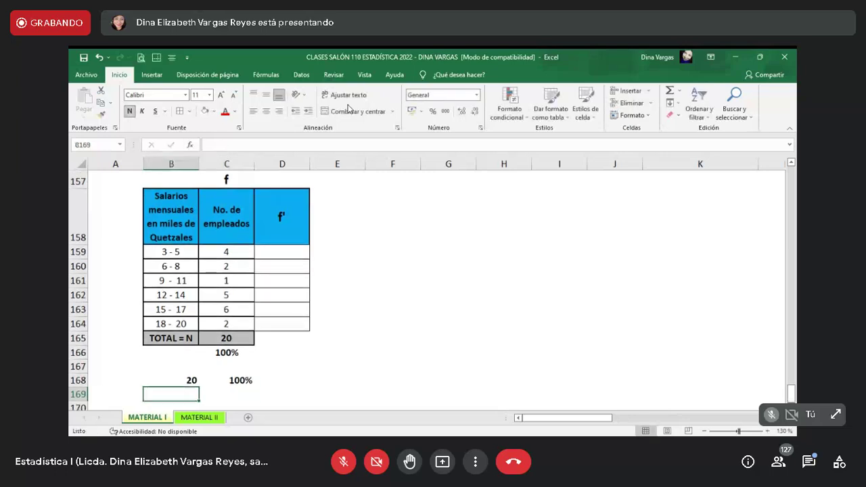
key(Up)
key(Up)
key(Up)
key(Up)
key(Up)
key(Up)
key(Up)
key(Up)
key(Up)
key(Up)
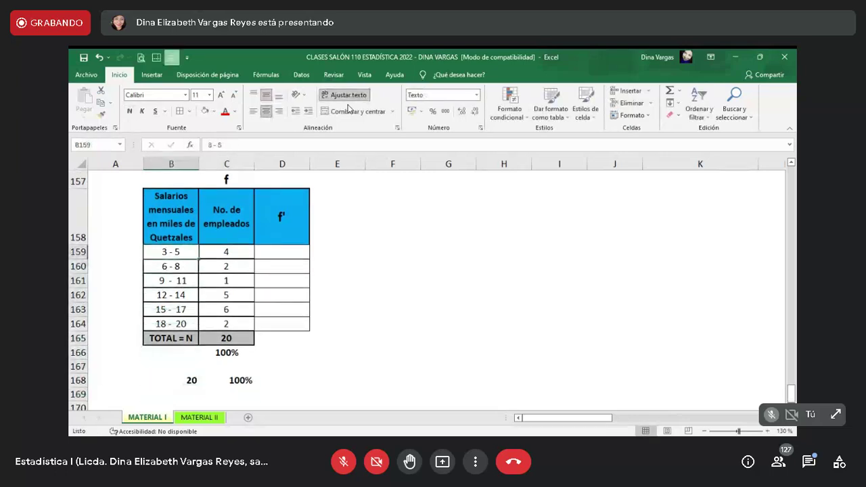
key(shift+Right)
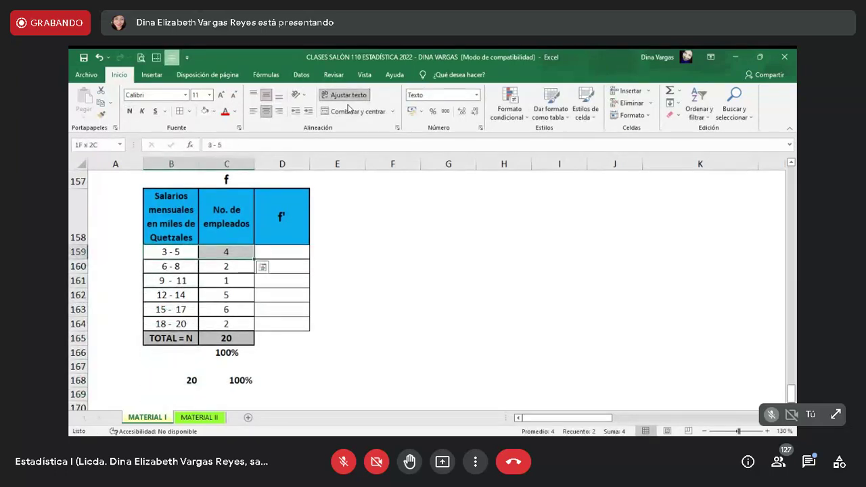
click(214, 112)
click(232, 194)
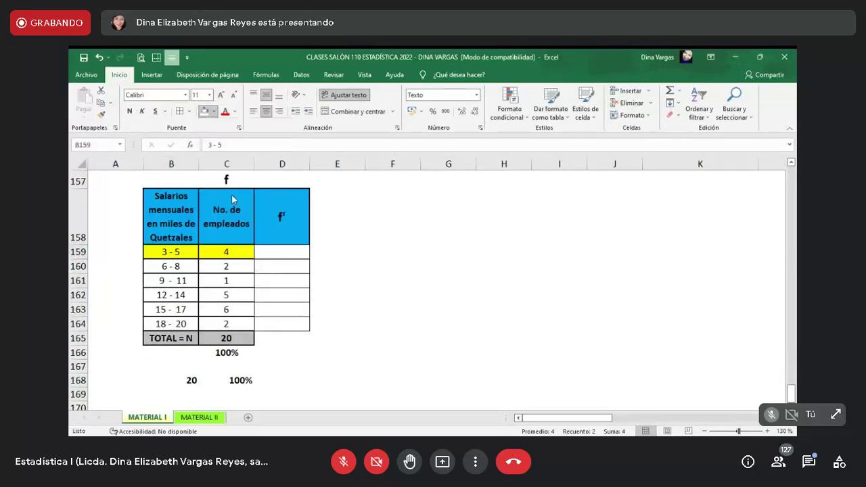
Step: Complete the rule-of-three layout with 4 in B169 and a question mark in C169
key(Down)
key(Down)
key(Down)
key(Down)
key(Down)
key(Down)
key(Down)
key(Down)
key(Down)
key(Down)
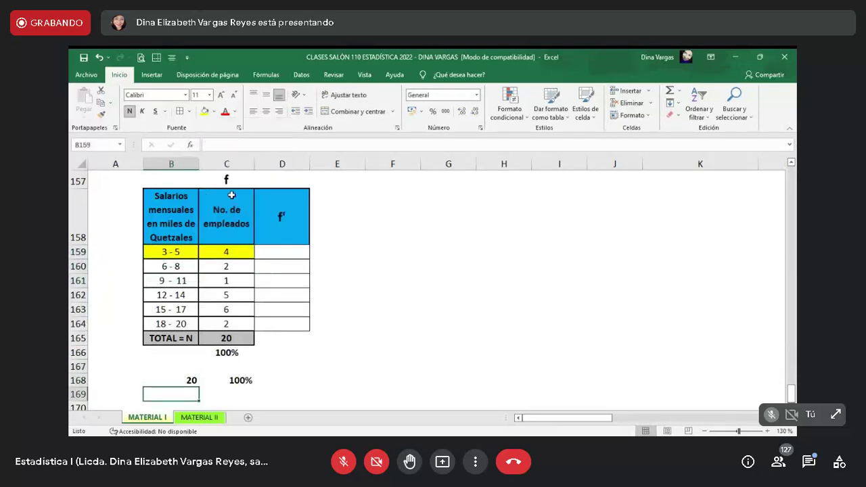
text(4)
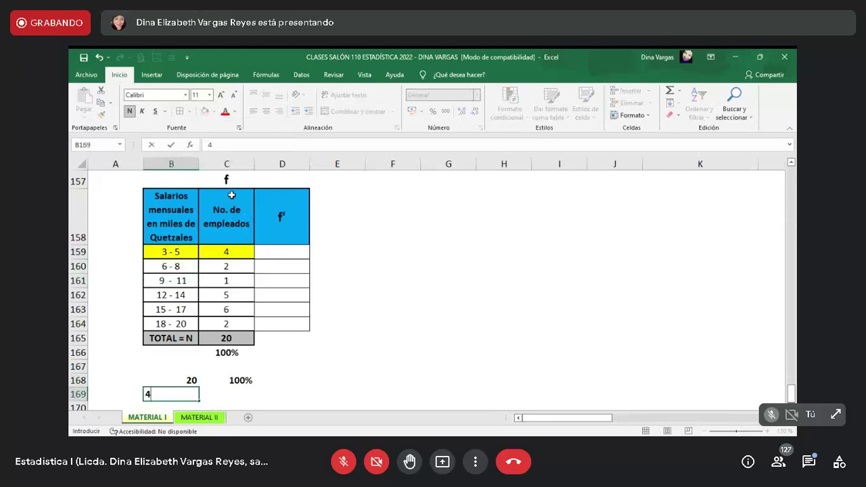
scroll(231, 195, down, 1)
key(Right)
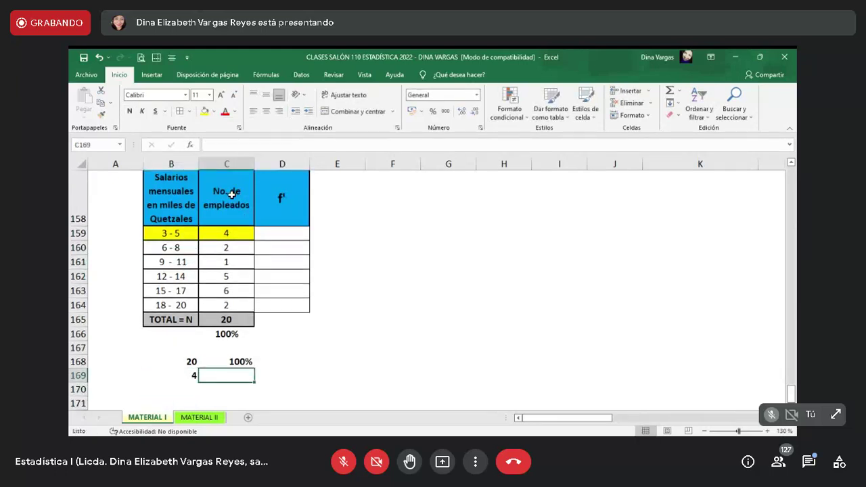
text(=)
text(?)
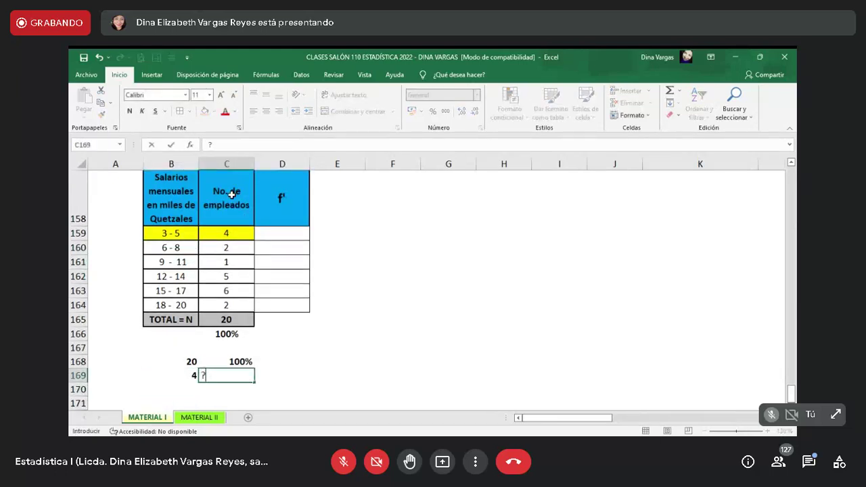
key(Return)
Step: Add all borders to the rule-of-three block B168 to C169 and center its contents
key(Up)
key(Left)
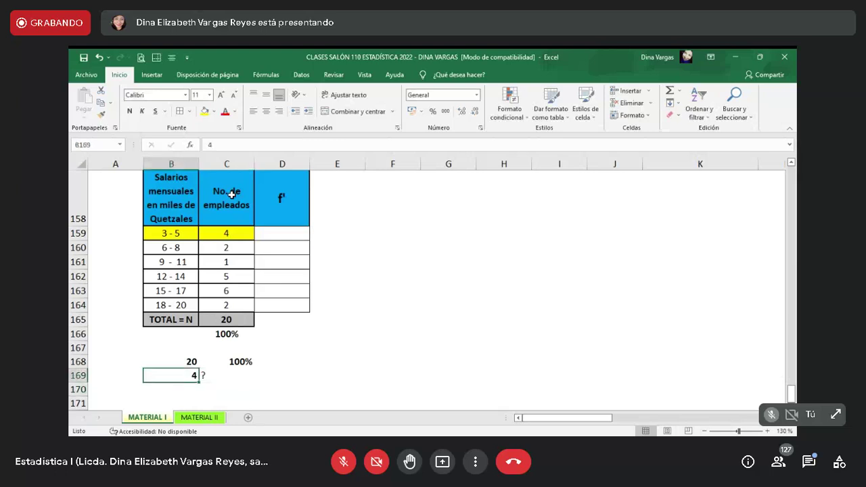
key(Up)
key(shift+Right)
key(shift+Down)
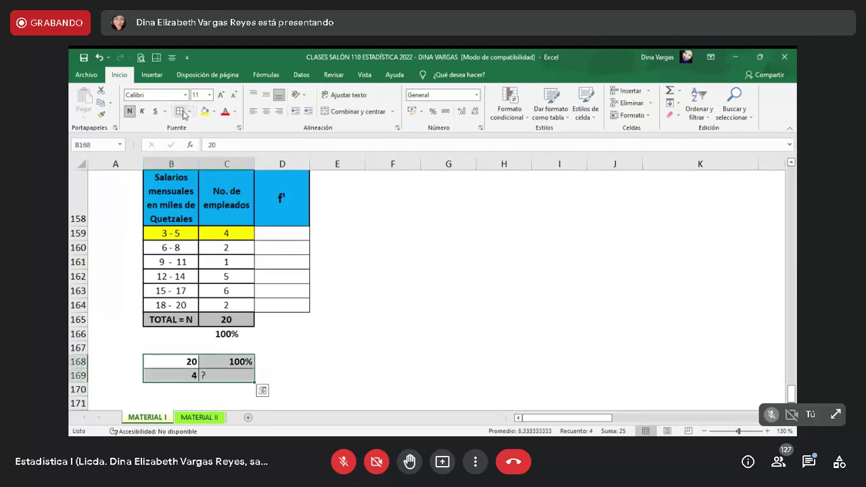
click(267, 113)
key(Down)
key(Down)
key(Down)
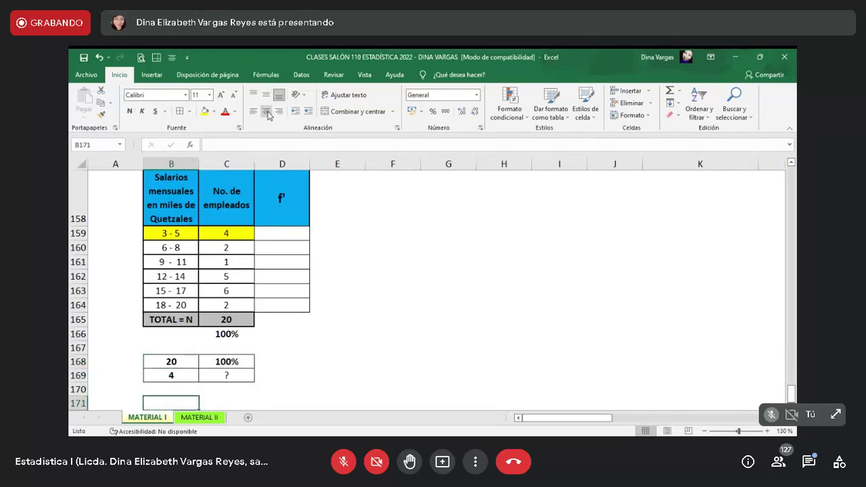
text(relativa)
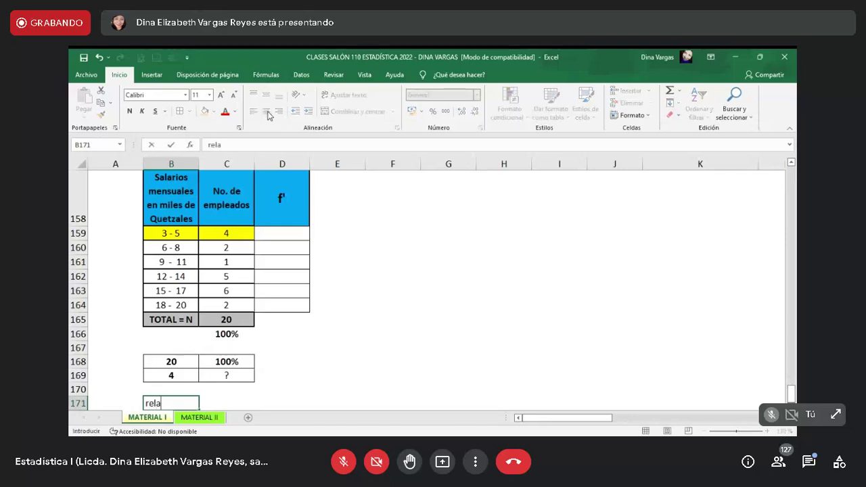
key(BackSpace)
key(BackSpace)
key(BackSpace)
key(BackSpace)
key(BackSpace)
key(BackSpace)
key(BackSpace)
key(BackSpace)
Step: Enter the label "RELATIVA CLASE 1 =" in B171
text(RELATI)
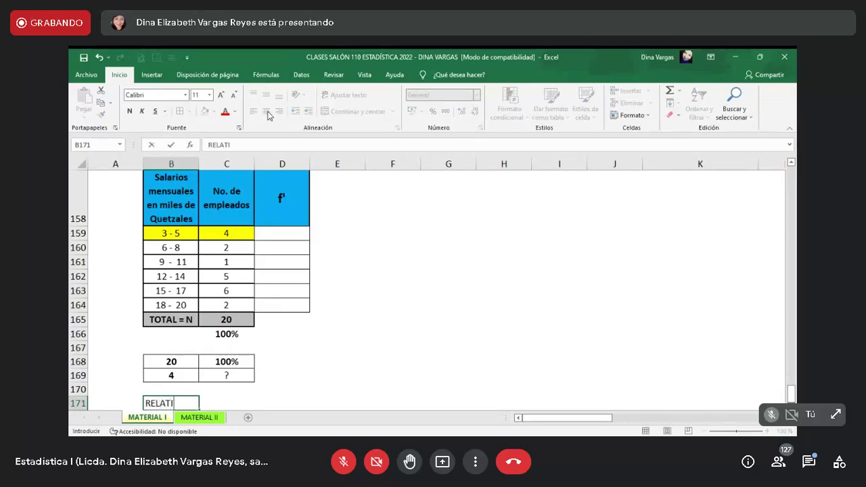
text(VA CLAS)
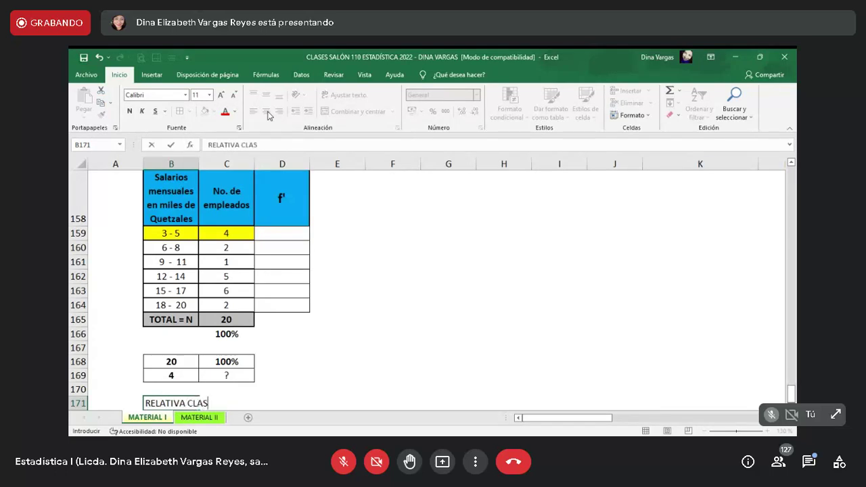
text(E 1 =)
key(Return)
key(Up)
key(Right)
key(Right)
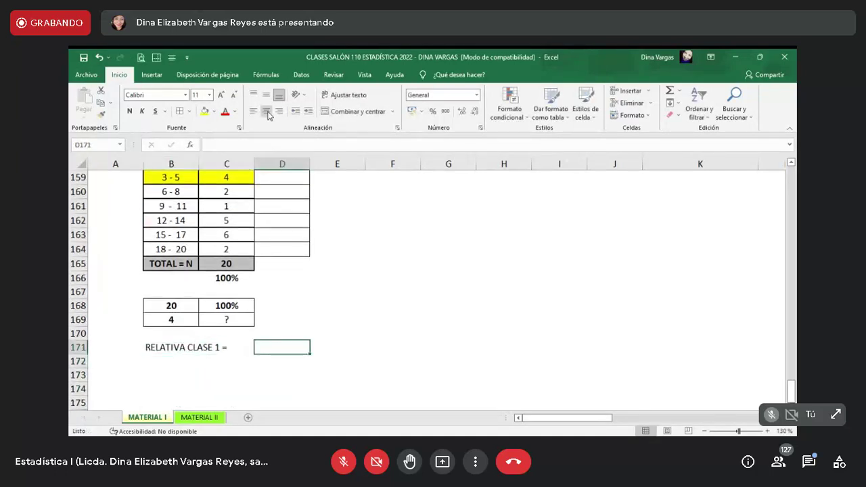
text((54/)
key(BackSpace)
key(BackSpace)
key(BackSpace)
key(BackSpace)
Step: Write the calculation (4/20) * 100 as text in D171 beside the label
text((4/20=)
key(BackSpace)
text() * 100)
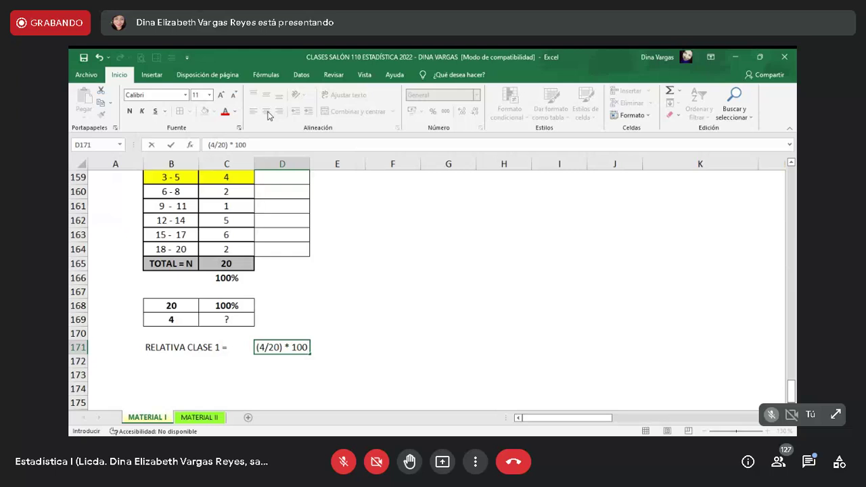
key(Return)
Step: Enter the result 20% in D169, beside the question mark of the rule-of-three block
key(Up)
key(Up)
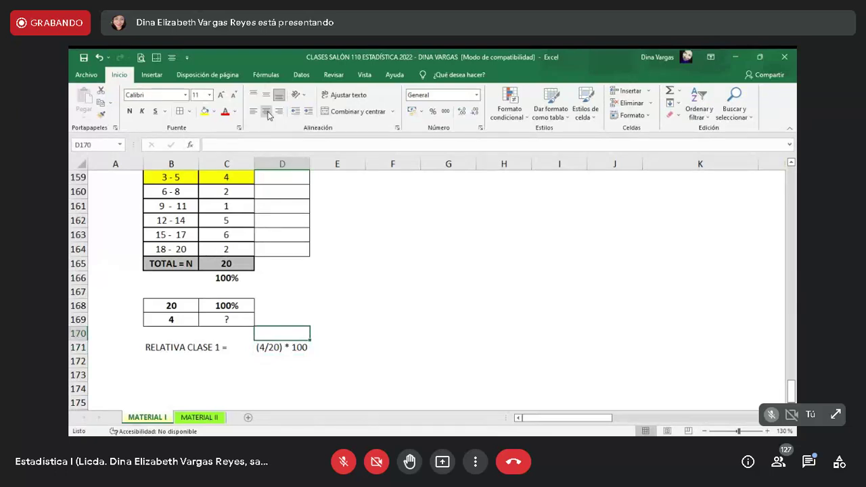
key(Down)
key(Up)
key(Up)
text(20)
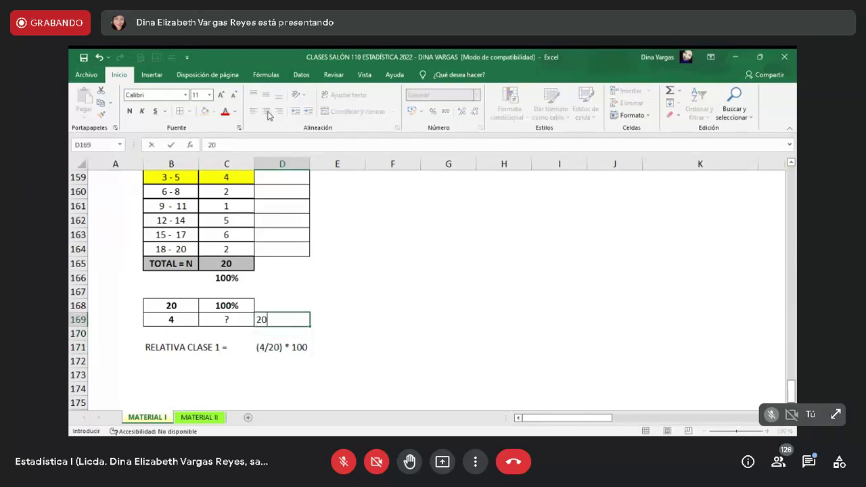
text(%)
key(Return)
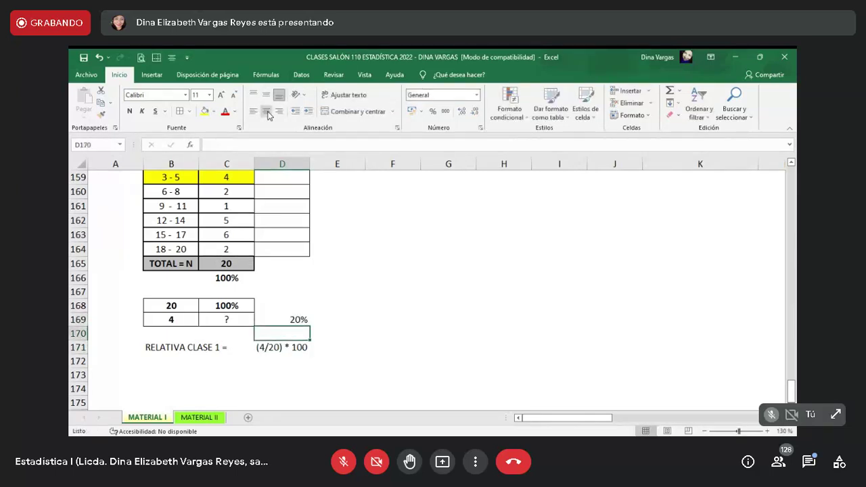
Step: Enter 20 as the relative frequency f' of the 3 - 5 class in D159
key(Up)
key(Up)
key(Up)
key(Up)
key(Up)
key(Up)
key(Up)
key(Up)
key(Up)
key(Up)
key(Up)
key(Up)
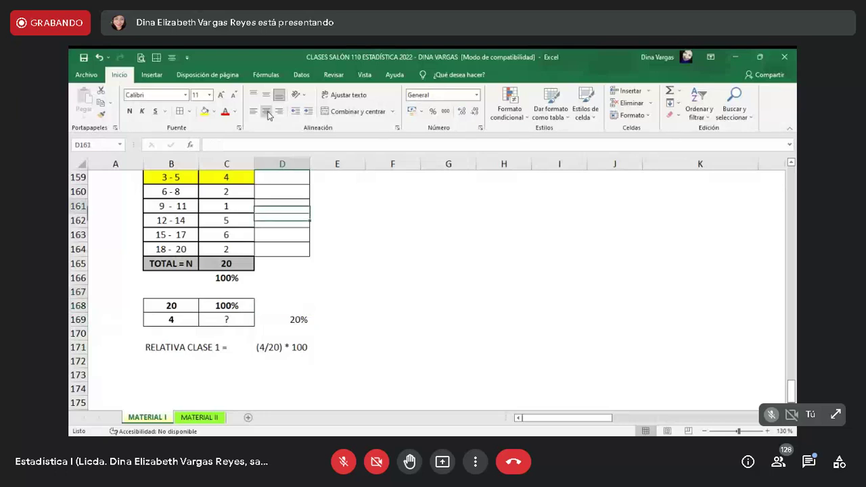
key(Down)
key(Down)
key(Up)
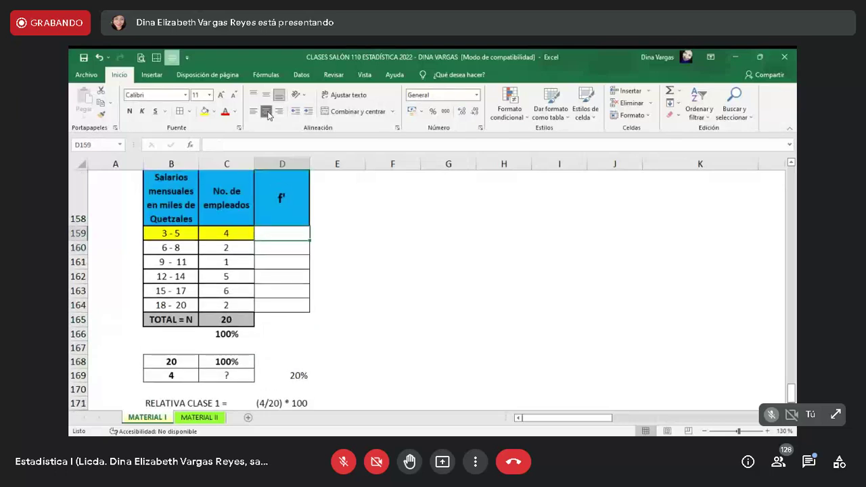
text(20)
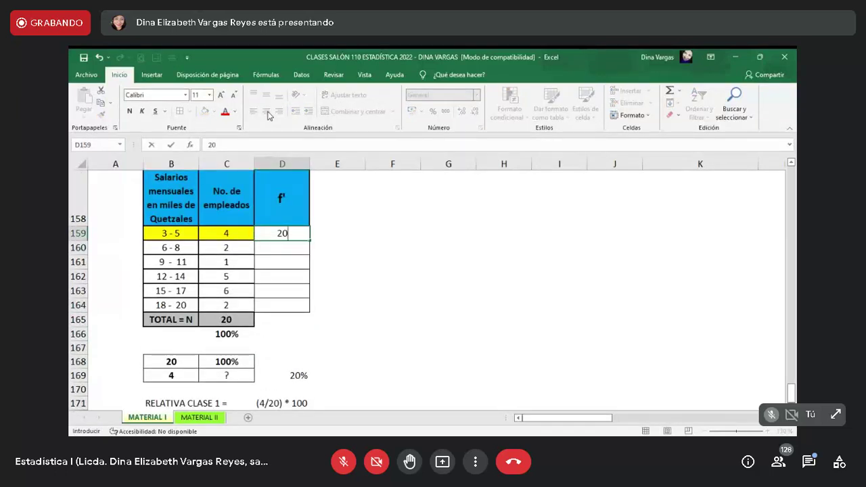
Step: Put a % sign in D157, above the f' column header
key(Up)
key(Up)
key(Up)
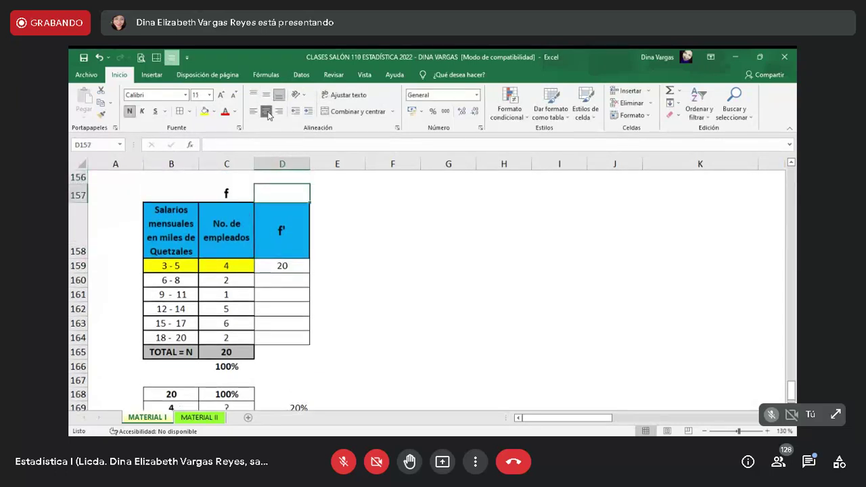
text(%)
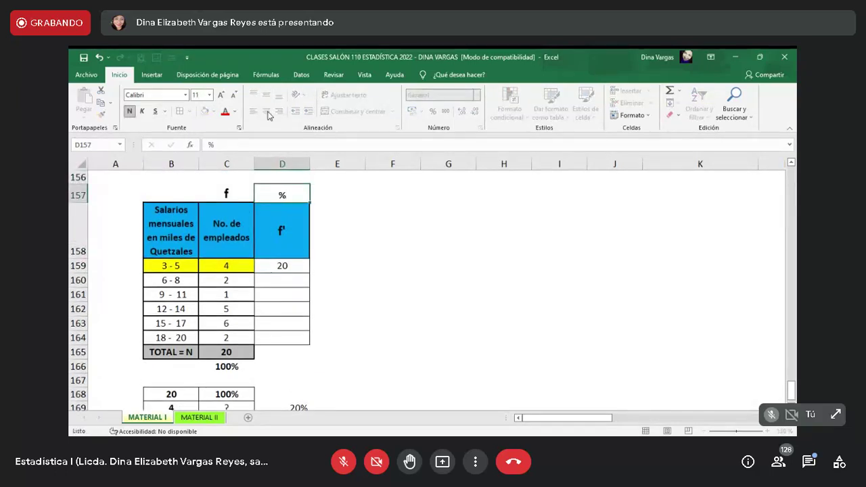
key(Return)
key(Up)
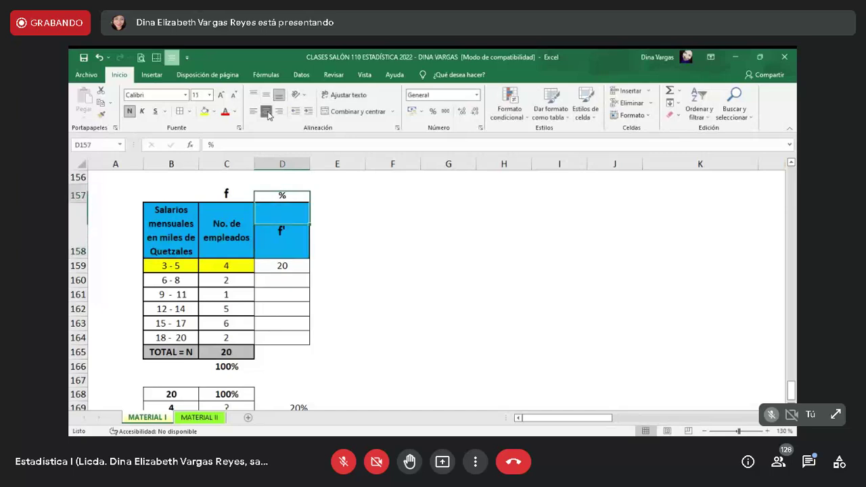
Step: Enter 10 as the relative frequency of the 6 - 8 class in D160
key(Down)
key(Down)
key(Down)
key(Down)
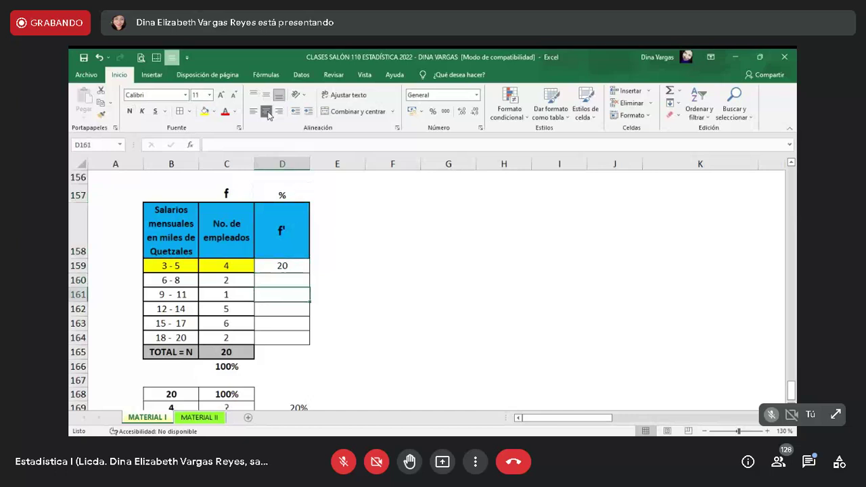
key(Down)
key(Down)
key(Down)
key(Down)
key(Down)
key(Down)
key(Down)
key(Down)
key(Down)
key(Down)
key(Up)
key(Up)
key(Up)
key(Up)
key(Up)
key(Up)
key(Up)
key(Up)
key(Up)
key(Up)
key(Up)
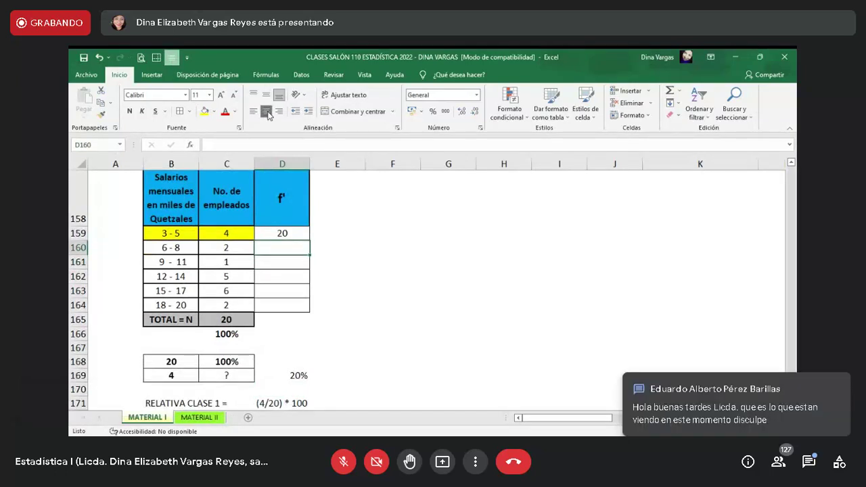
text(10)
key(Return)
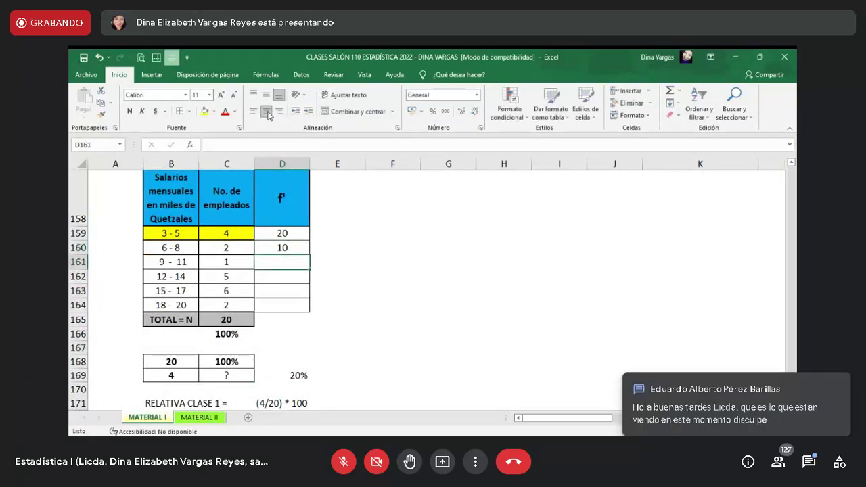
Step: Add the label "RELATIVA CLASE 2 =" in B172, under the class 1 label
key(Down)
key(Down)
key(Down)
key(Down)
key(Down)
key(Down)
key(Down)
key(Down)
key(Down)
key(Down)
key(Down)
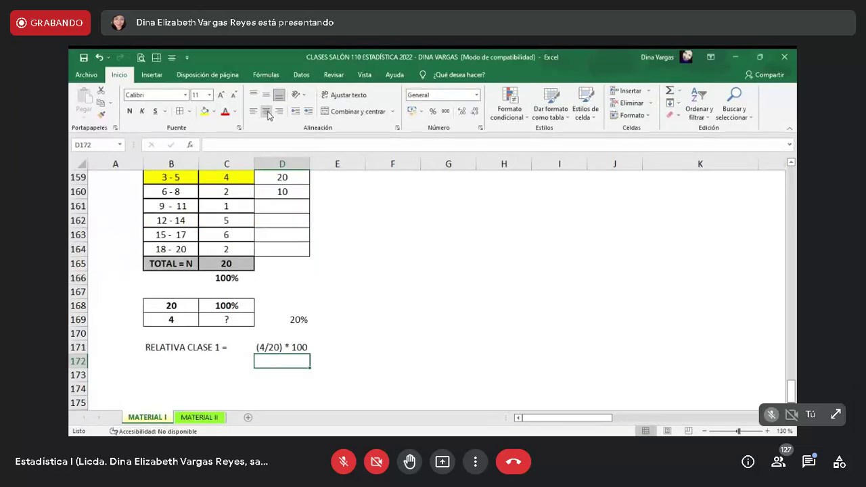
key(Left)
key(Left)
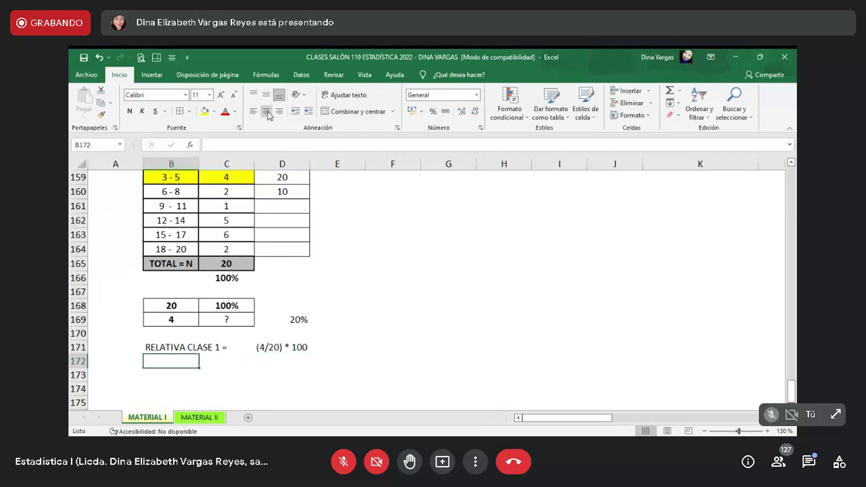
text(RELATIVA C)
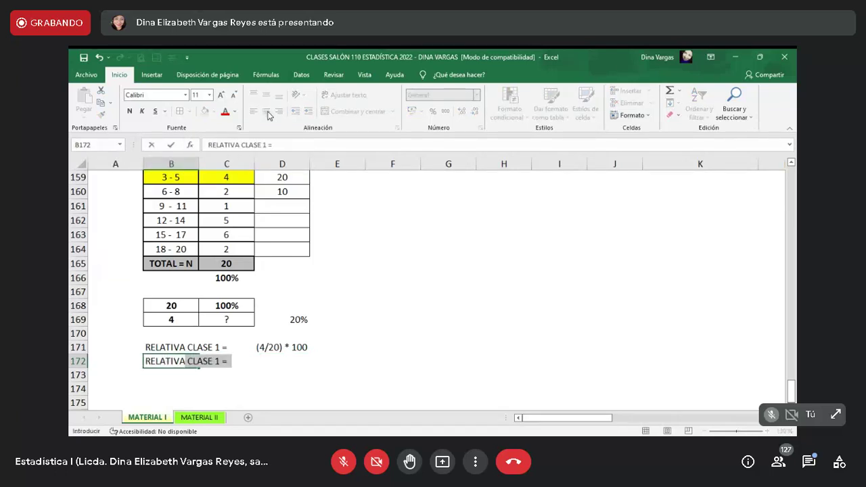
text(LASE )
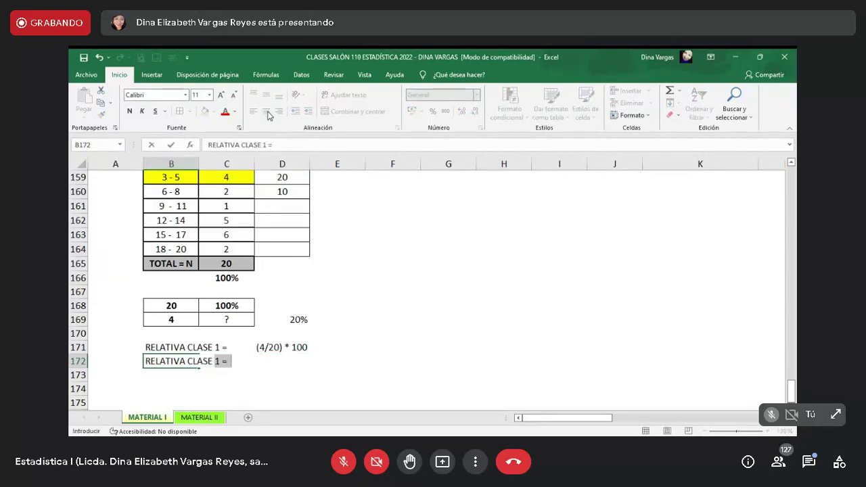
text(2 =)
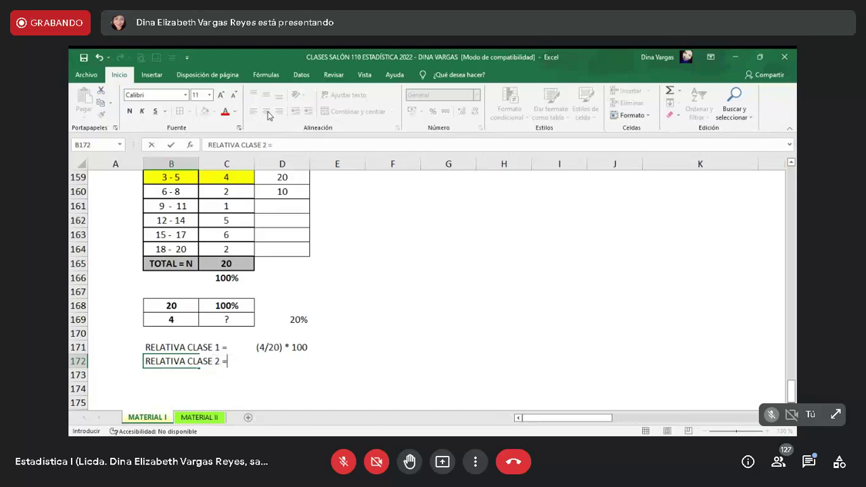
key(Return)
Step: Write the class 2 calculation (2/20)*100 as text in D172
key(Up)
key(Right)
key(Right)
text(()
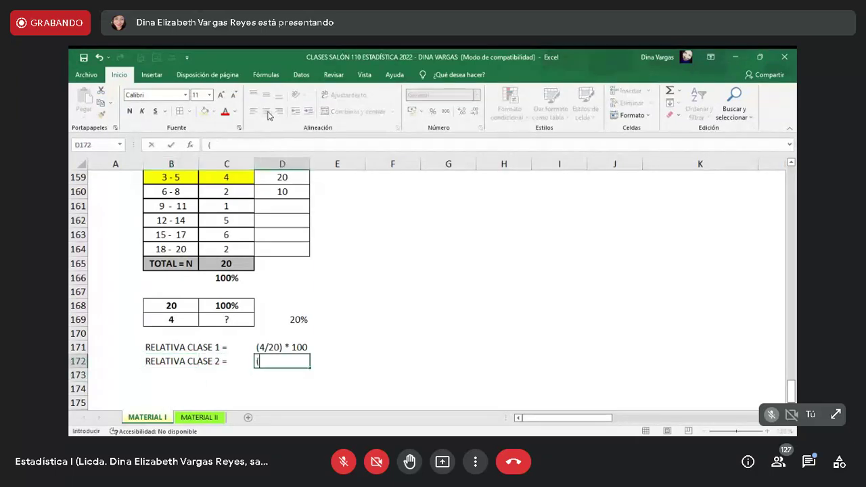
text(2/20)*100)
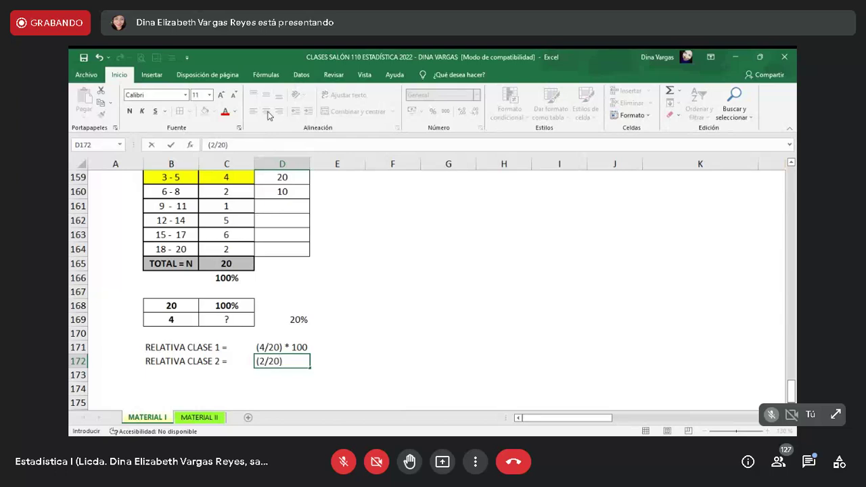
key(Return)
Step: Fill in the relative frequencies 5, 25, 30 and 10 for the classes 9 - 11 through 18 - 20 in D161 to D164
key(Up)
key(Up)
key(Up)
key(Up)
key(Up)
key(Up)
key(Up)
key(Up)
key(Up)
key(Up)
key(Up)
key(Up)
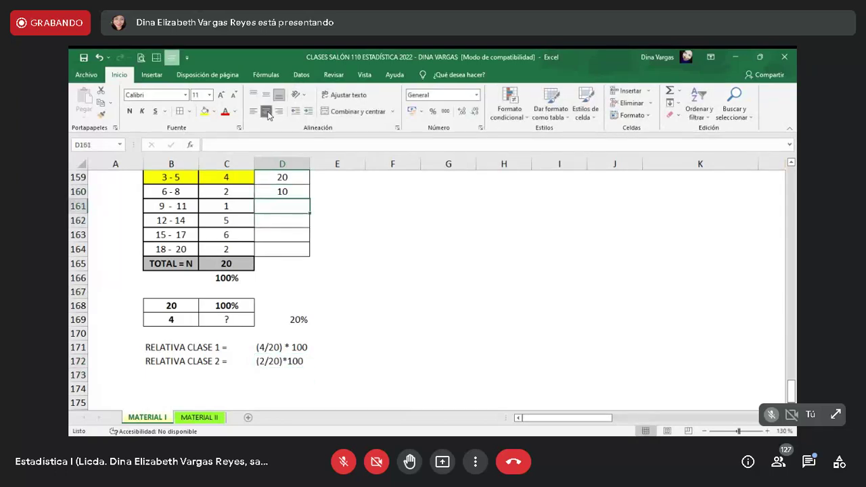
key(Up)
key(Up)
key(Up)
key(Up)
key(Up)
key(Up)
key(Up)
key(Up)
key(Up)
key(Up)
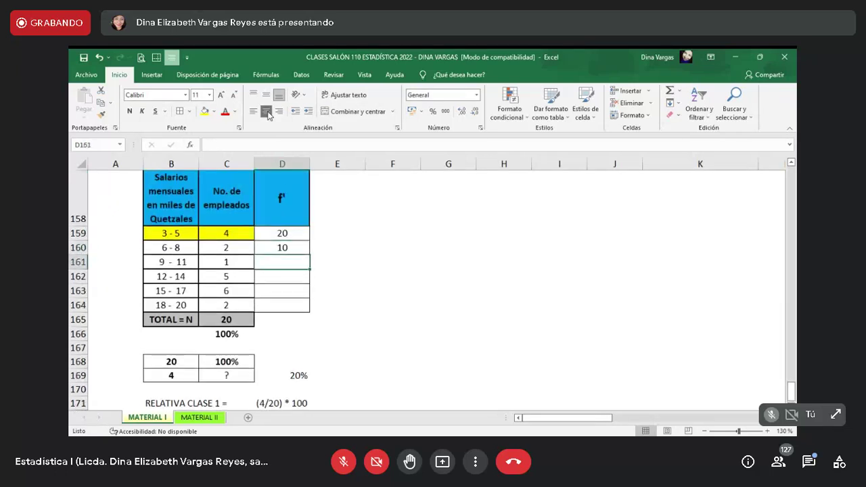
text(5)
key(Return)
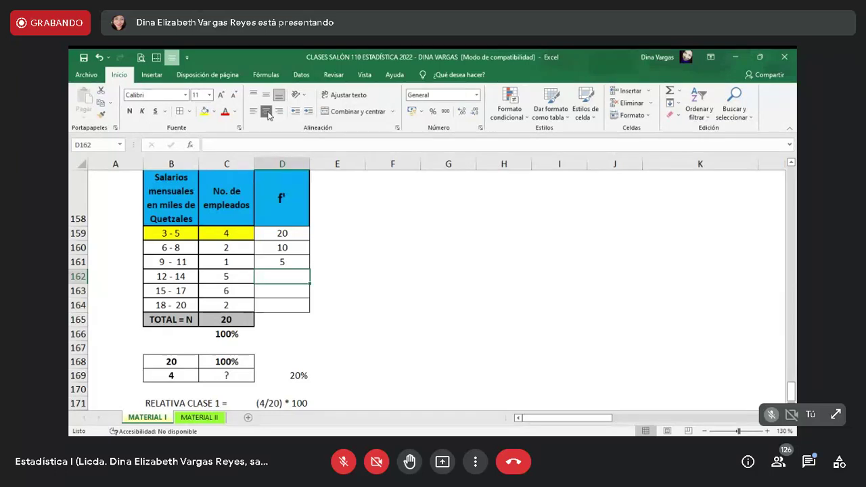
text(25)
key(Return)
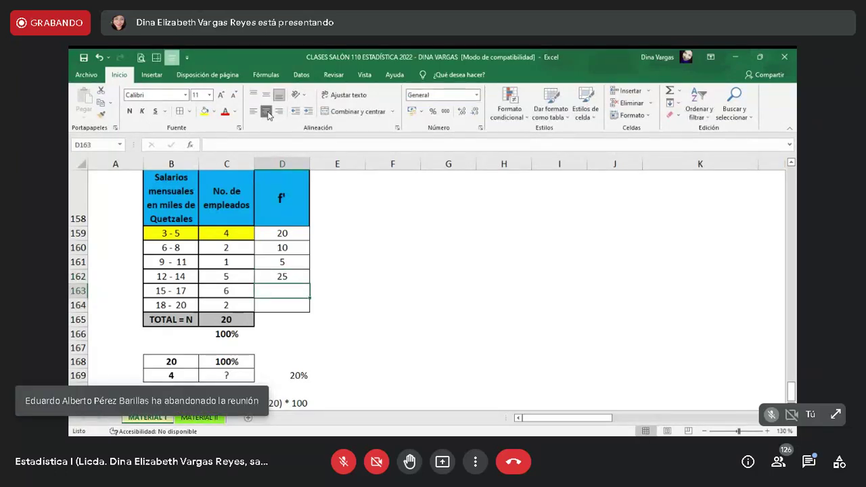
text(30)
key(Return)
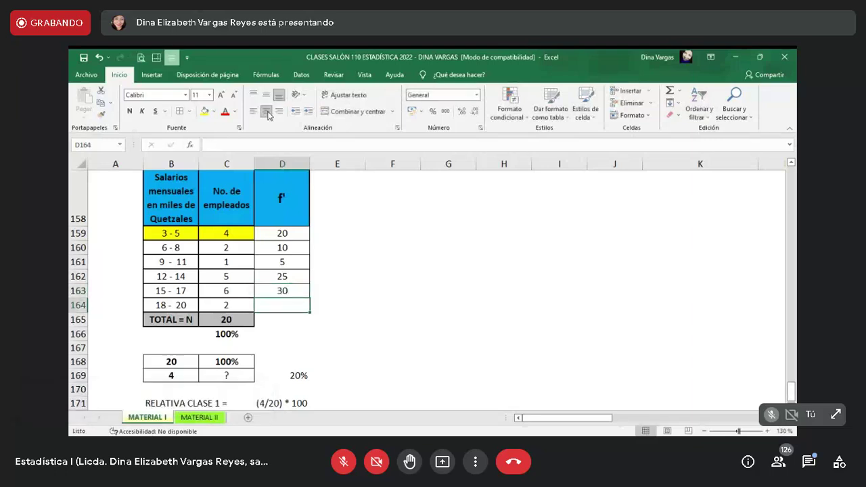
text(10)
key(Return)
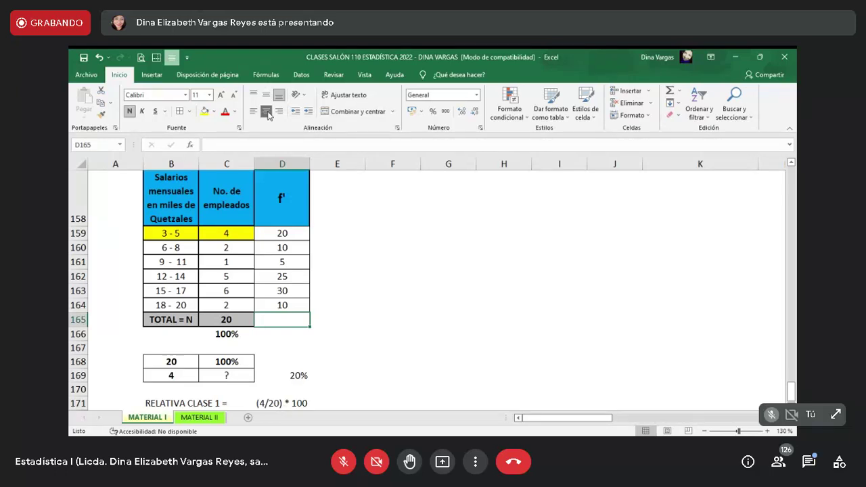
Step: Total the relative frequencies D159:D164 with a sum in D165 and give that cell a thick outside border
key(Up)
key(Up)
key(Up)
key(Up)
key(Up)
key(Up)
key(Up)
key(Up)
key(Up)
key(Down)
key(Down)
key(Down)
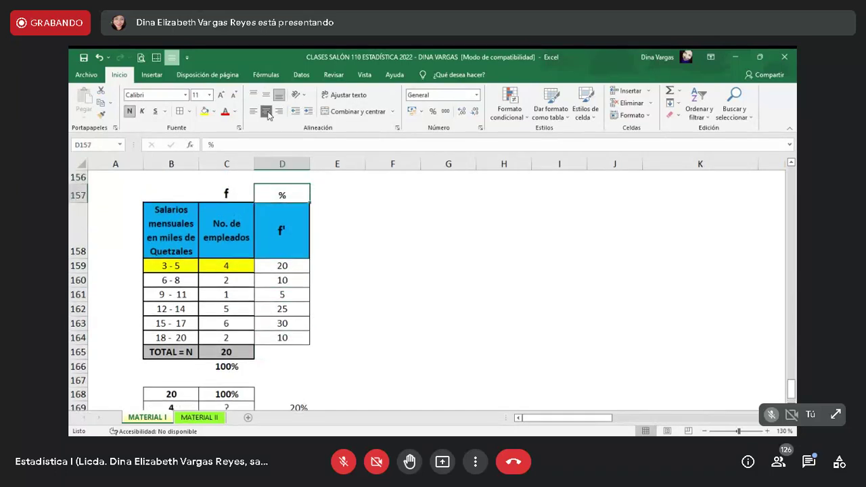
key(shift+Down)
key(shift+Down)
key(shift+Down)
key(shift+Down)
key(shift+Down)
key(shift+Down)
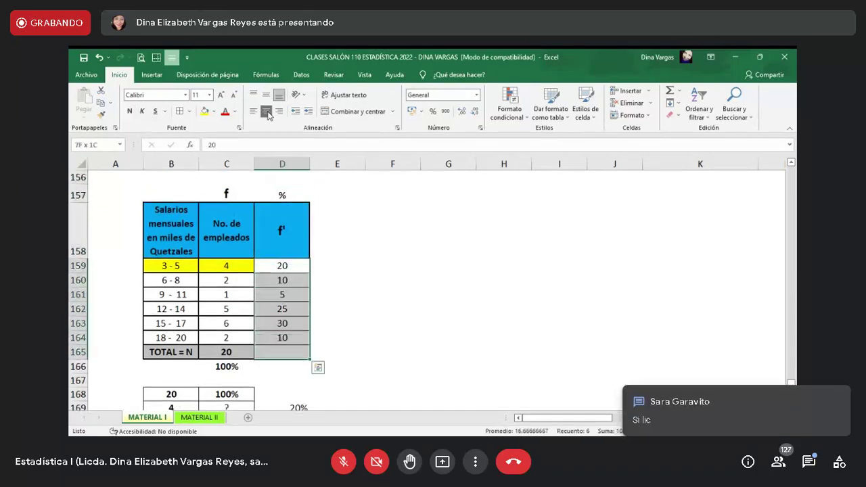
click(670, 91)
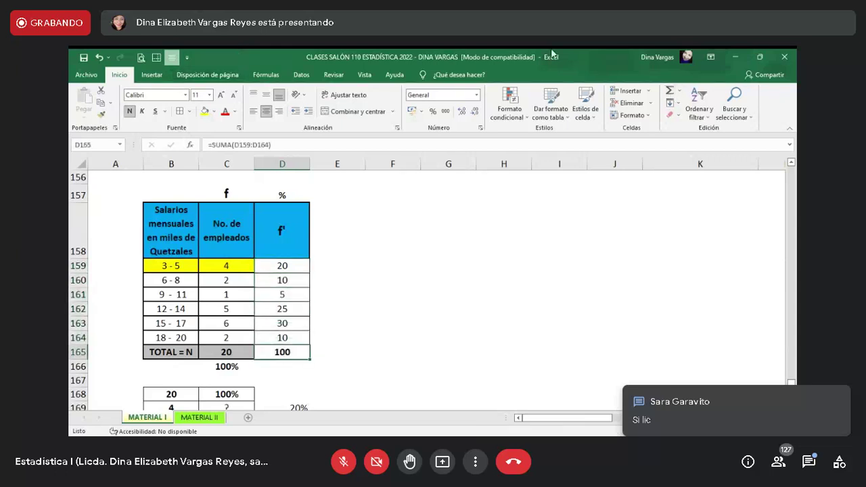
click(191, 114)
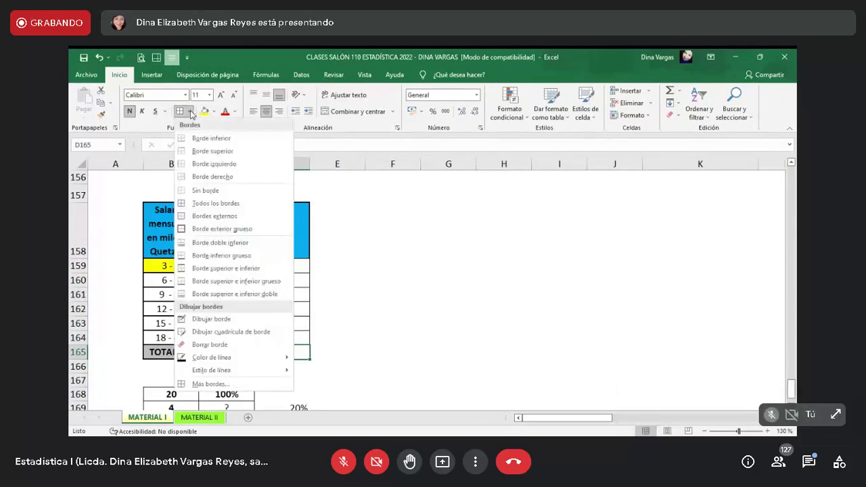
click(188, 229)
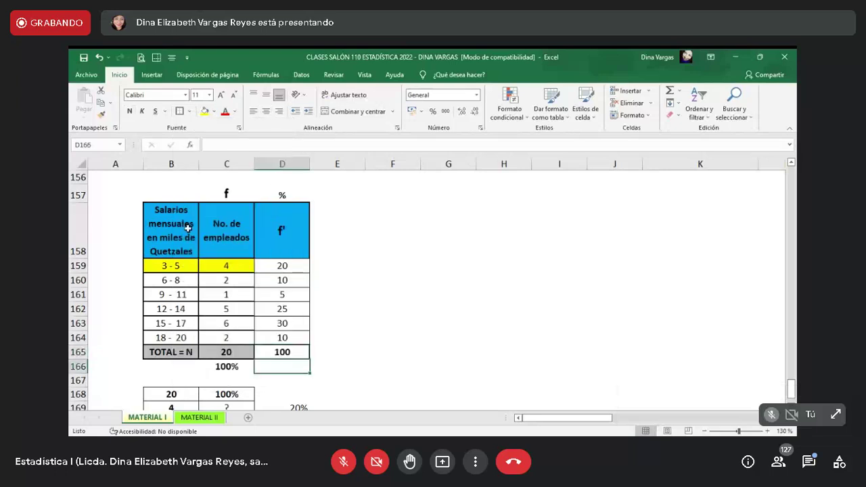
Step: Change the fill of the f' header in D158 to the standard light green
key(Up)
key(Up)
key(Up)
key(Up)
key(Up)
key(Up)
key(Up)
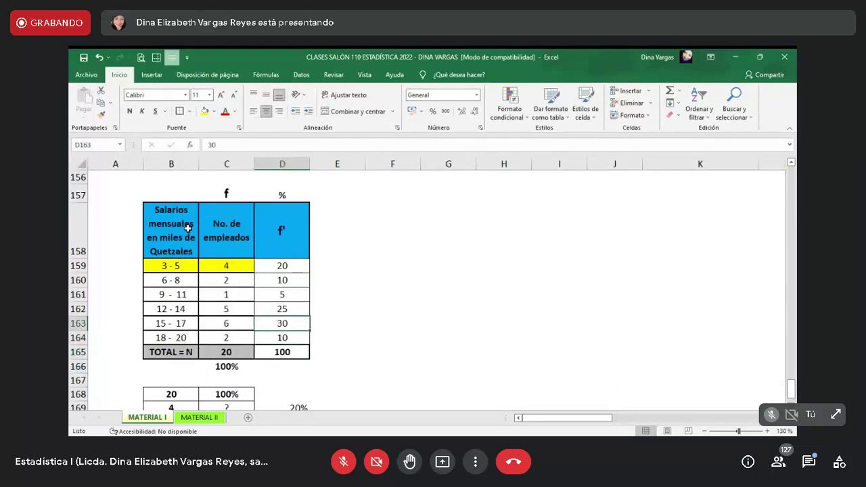
click(214, 111)
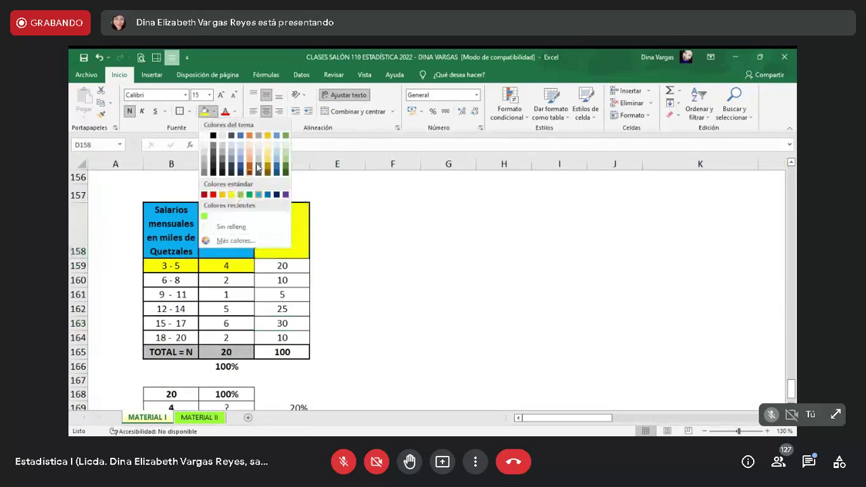
click(241, 195)
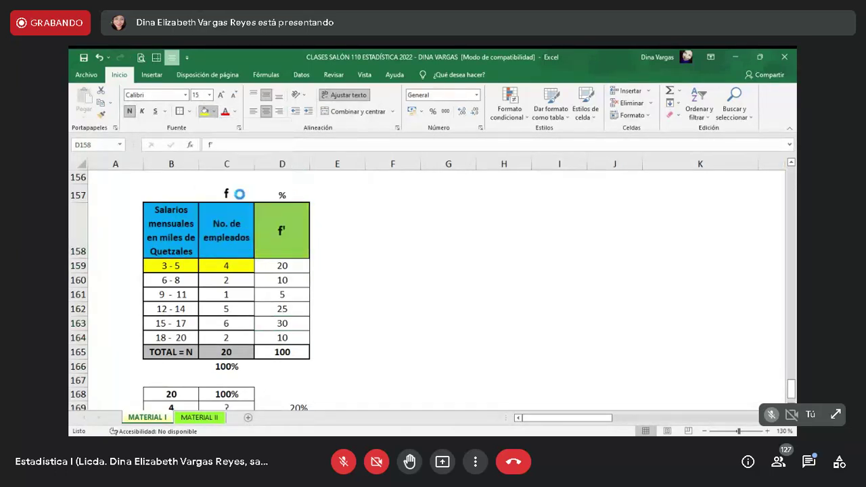
Step: Review the frequency definitions 6.1 to 6.4 above the example, including the symbols for the accumulated frequencies
key(Up)
key(Up)
key(Up)
key(Up)
key(Up)
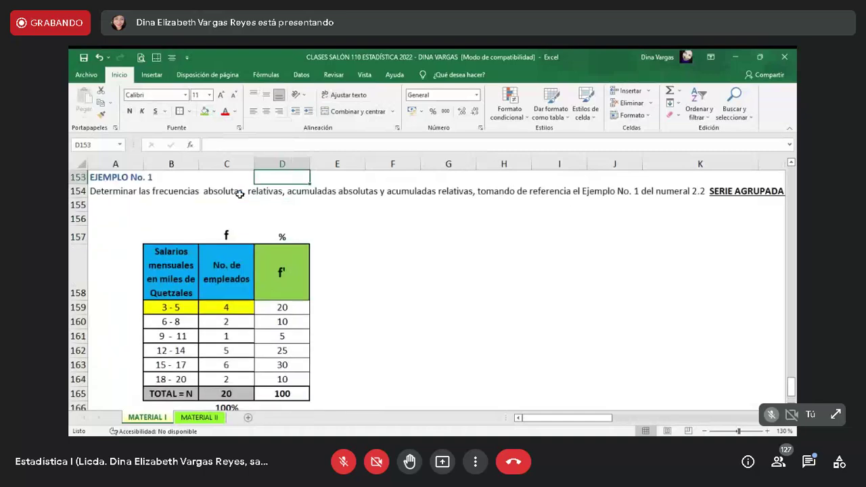
key(Up)
key(Up)
key(Up)
key(Up)
key(Up)
key(Down)
key(Down)
key(Down)
key(Down)
key(Down)
key(Down)
key(Down)
key(Down)
key(Down)
key(Down)
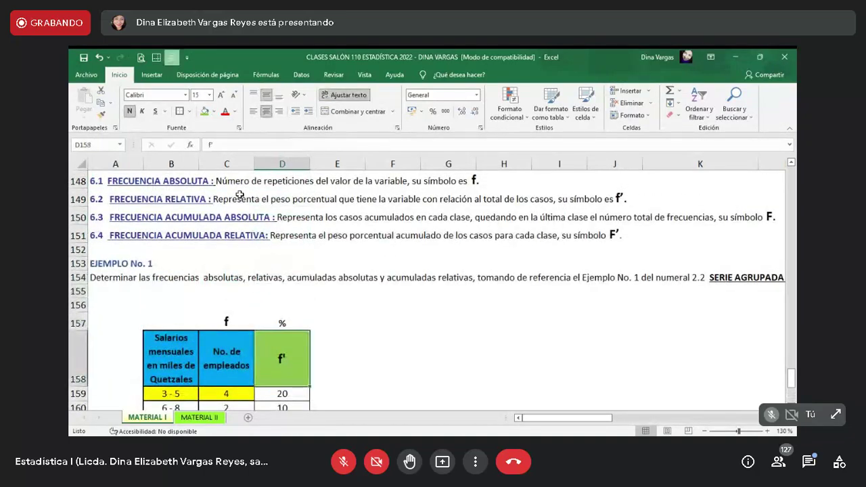
Step: Copy the f' header from D158 to E158 and change the copy's text to F
key(ctrl+c)
key(Right)
key(ctrl+v)
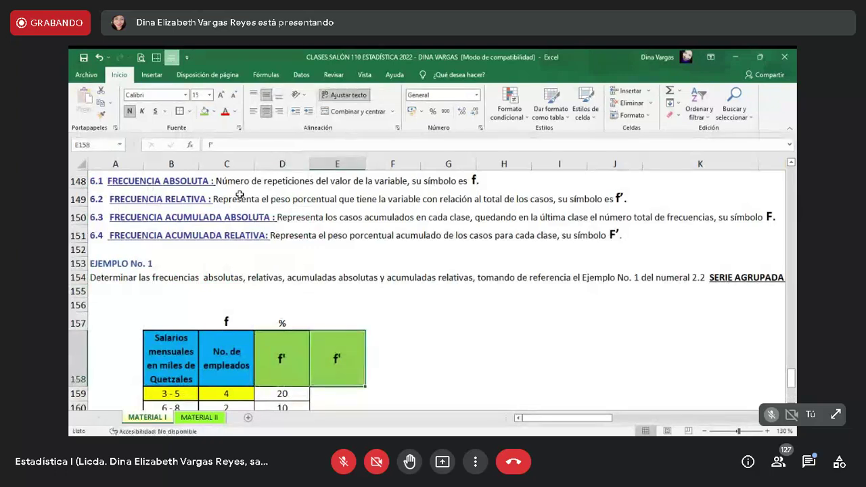
key(BackSpace)
text(F)
key(Return)
key(Return)
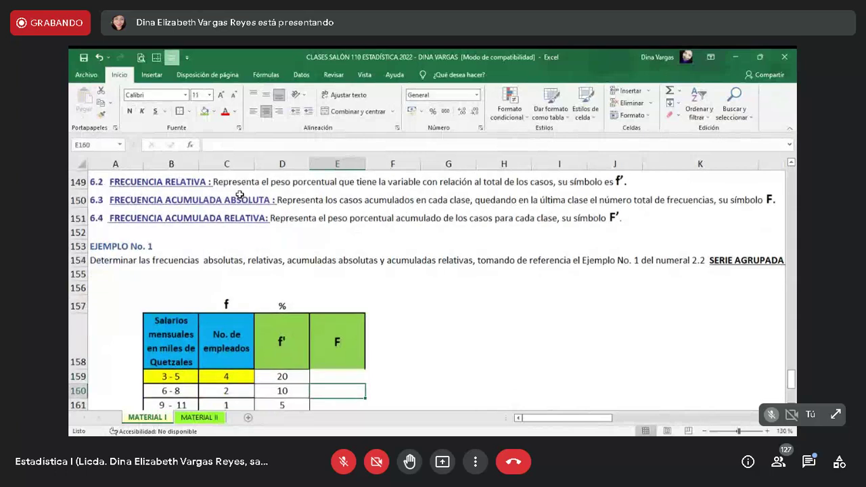
Step: Apply all borders to the empty cells E159:E164 below the F header
scroll(239, 195, down, 2)
key(Up)
key(Up)
key(Down)
key(shift+Down)
key(shift+Down)
key(shift+Down)
key(shift+Down)
key(shift+Down)
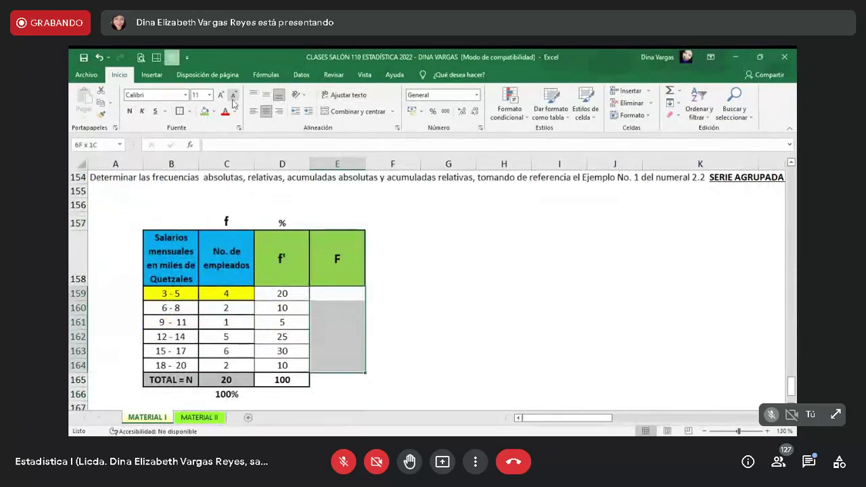
click(190, 112)
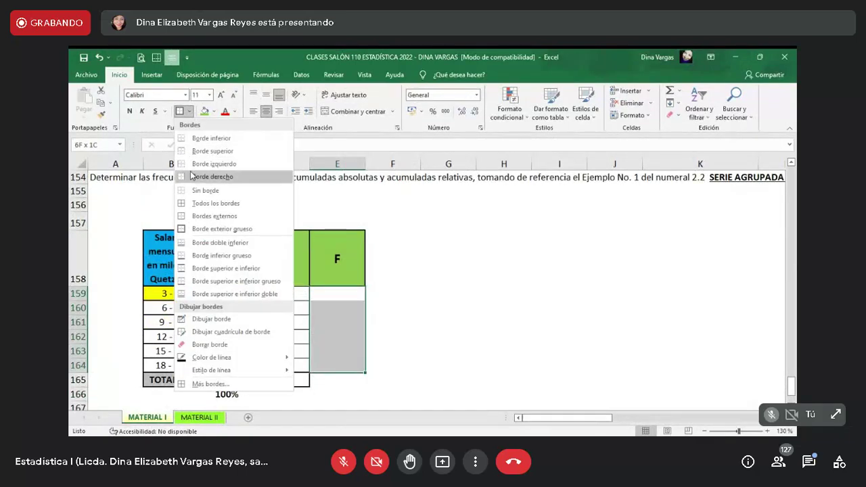
click(190, 203)
Step: Review definition 6.3 of the absolute cumulative frequency above the example, including its symbol
key(Up)
key(Up)
key(Up)
key(Up)
key(Up)
key(Up)
key(Up)
key(Up)
key(Up)
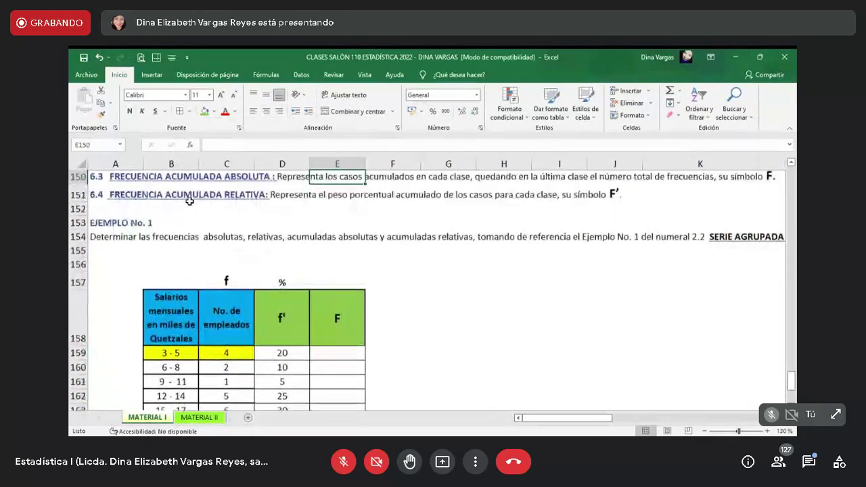
key(Up)
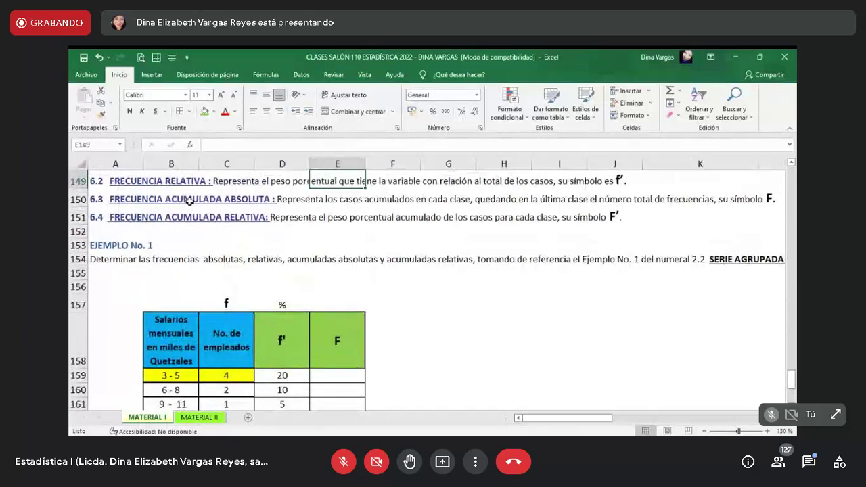
key(Down)
key(Down)
key(Down)
key(Down)
key(Down)
key(Down)
key(Down)
key(Down)
key(Down)
key(Down)
key(Down)
key(Down)
key(Down)
key(Down)
key(Down)
key(Down)
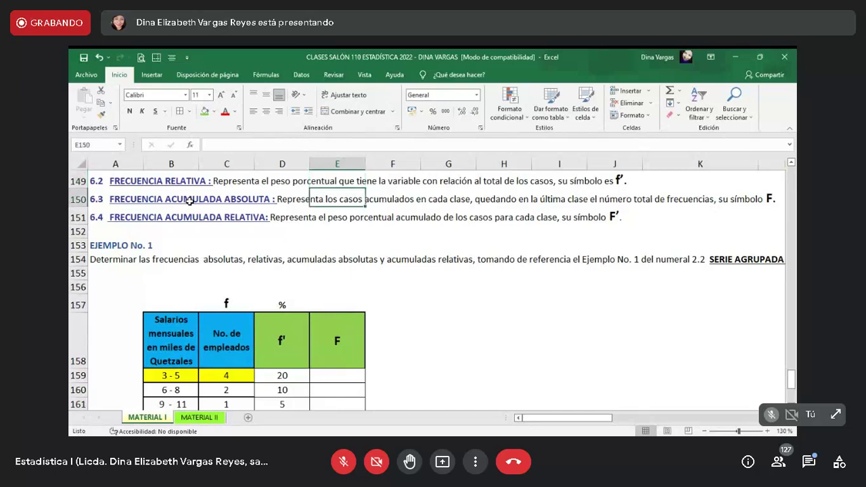
Step: Enter =C159 in E159 so the first cumulative frequency takes the first class's absolute frequency
key(Up)
key(Up)
key(Up)
key(Up)
key(Up)
key(Up)
text(=)
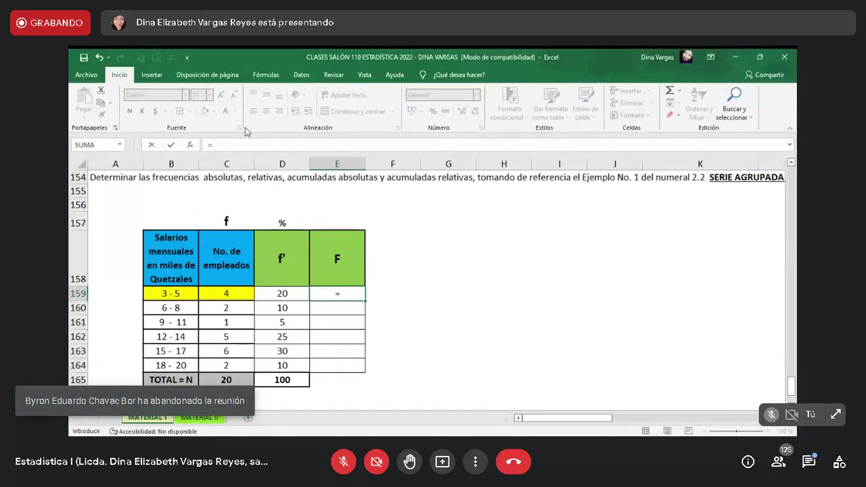
click(220, 293)
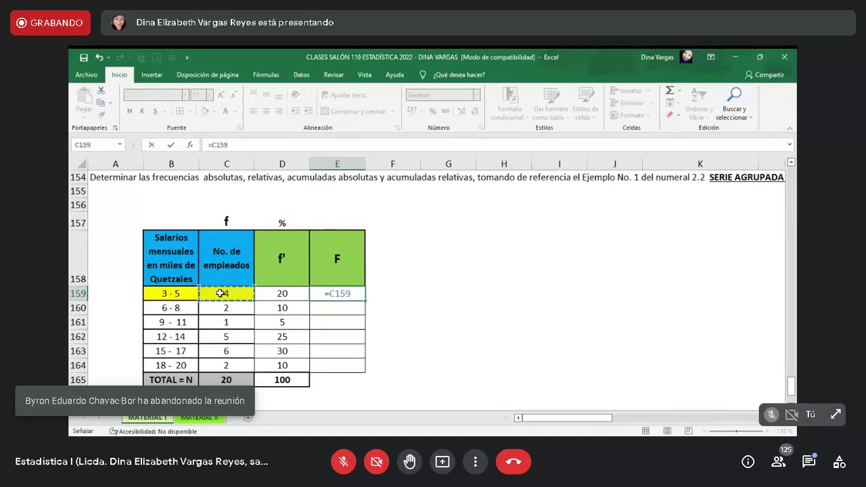
key(Return)
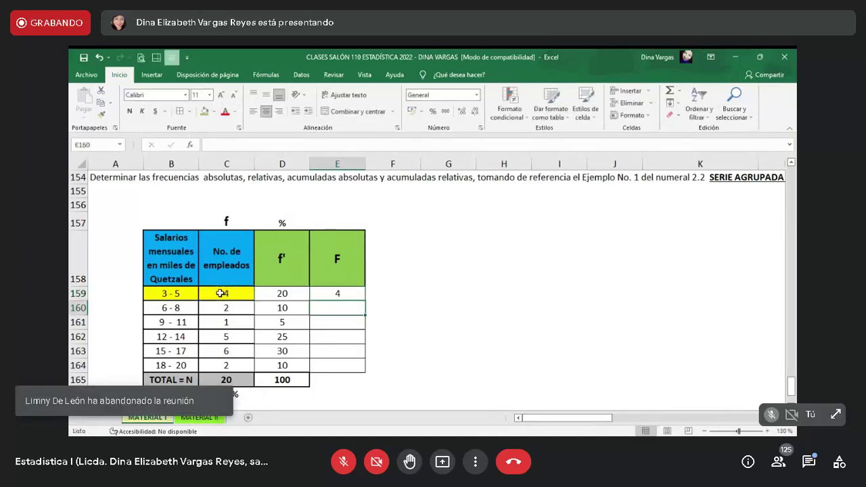
Step: Fill cell E159 with standard yellow to match the first class's highlighted cells
click(327, 291)
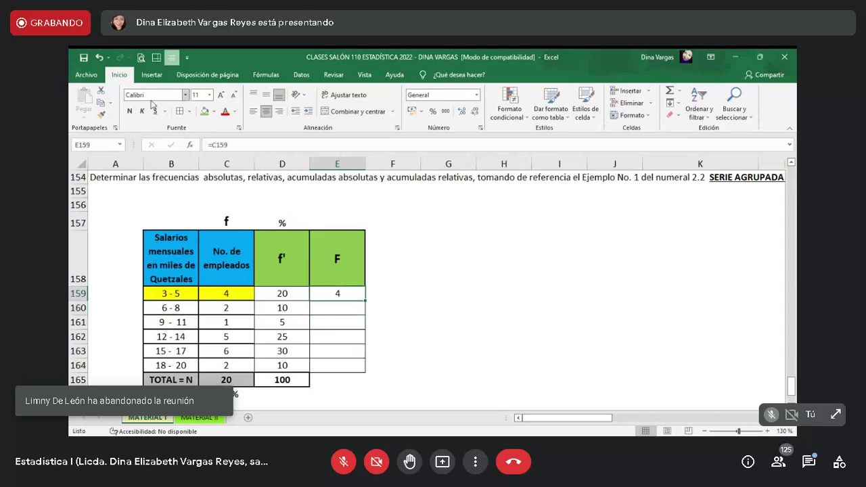
click(216, 112)
click(234, 176)
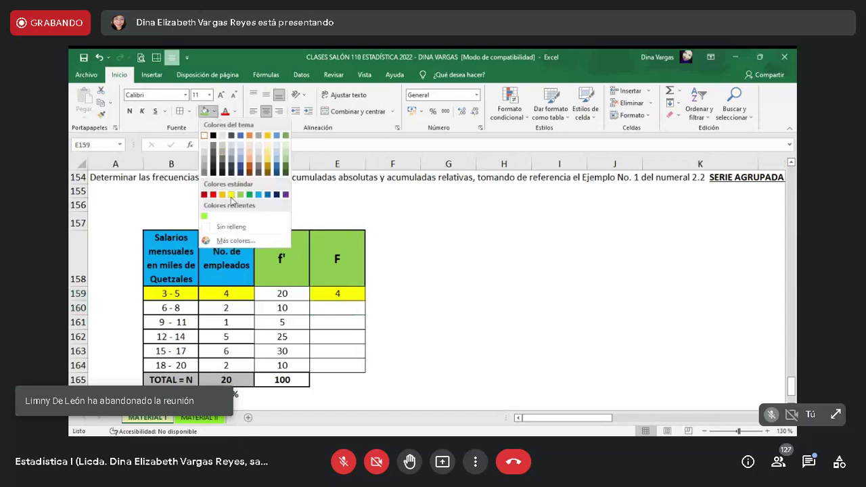
Step: Calculate the cumulative frequency of the 6 - 8 class in E160 with the formula =E159+C160
click(354, 310)
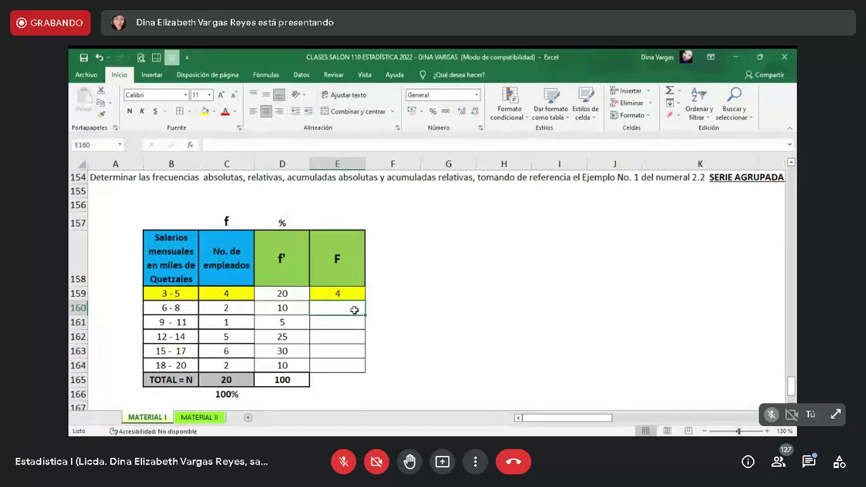
text(=)
click(346, 294)
text(+)
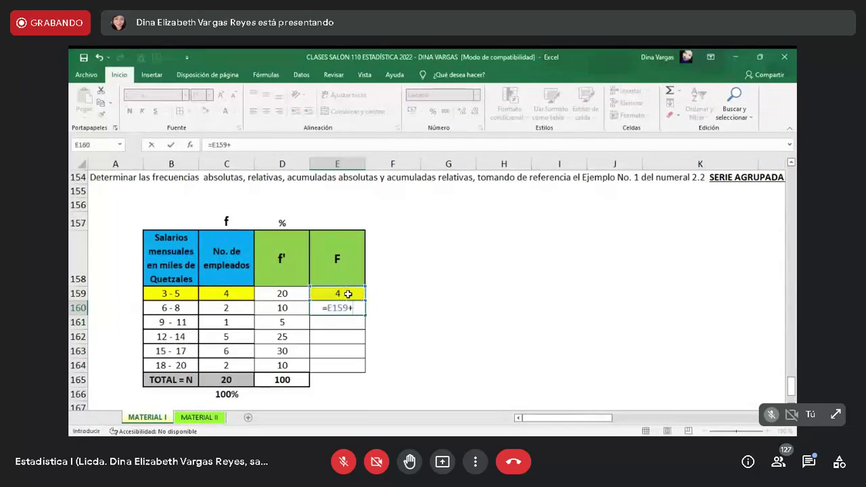
click(241, 307)
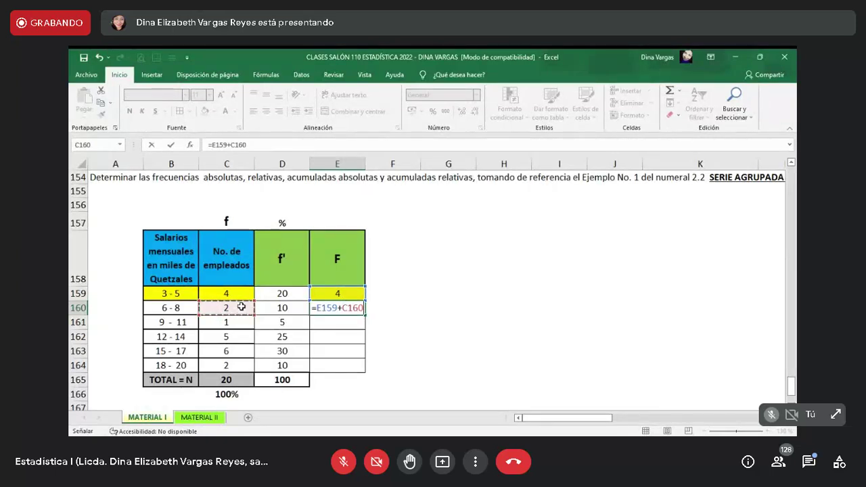
key(Return)
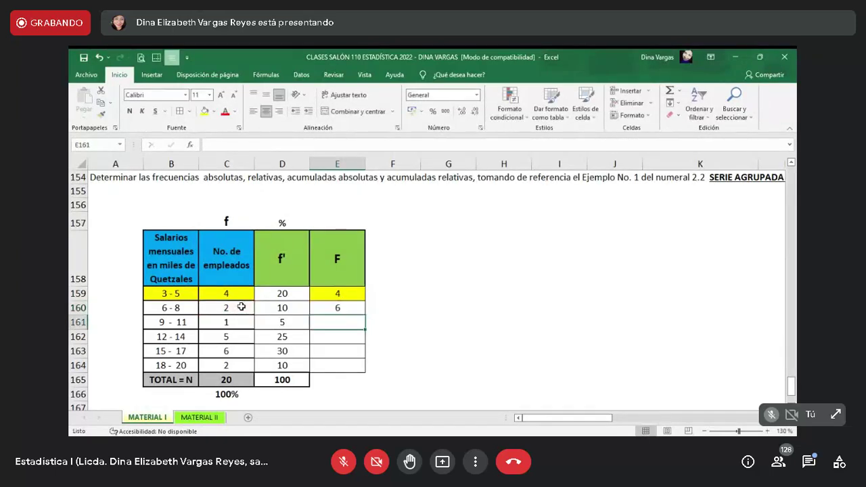
Step: Calculate the cumulative frequency of the 9 - 11 class in E161 with the formula =E160+C161
text(=)
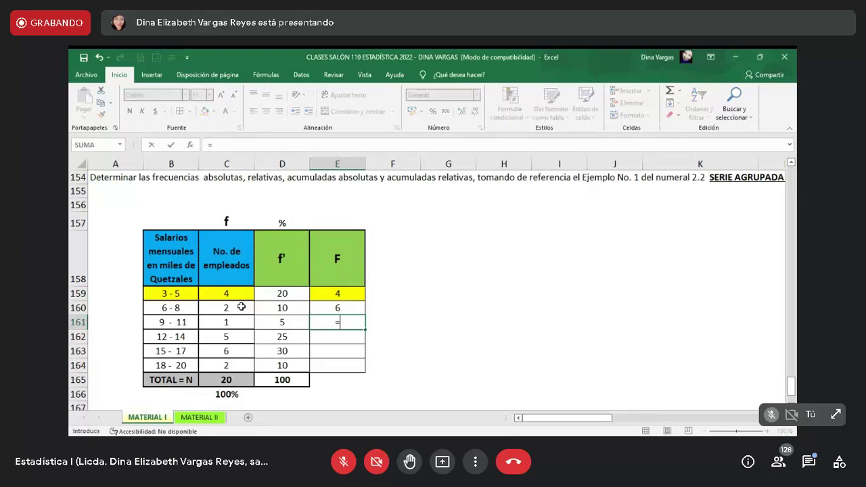
click(314, 310)
text(+)
click(244, 324)
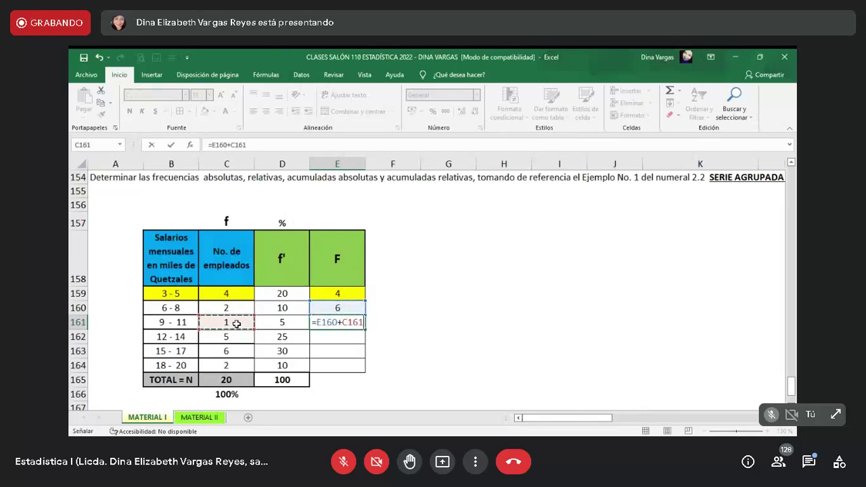
key(Return)
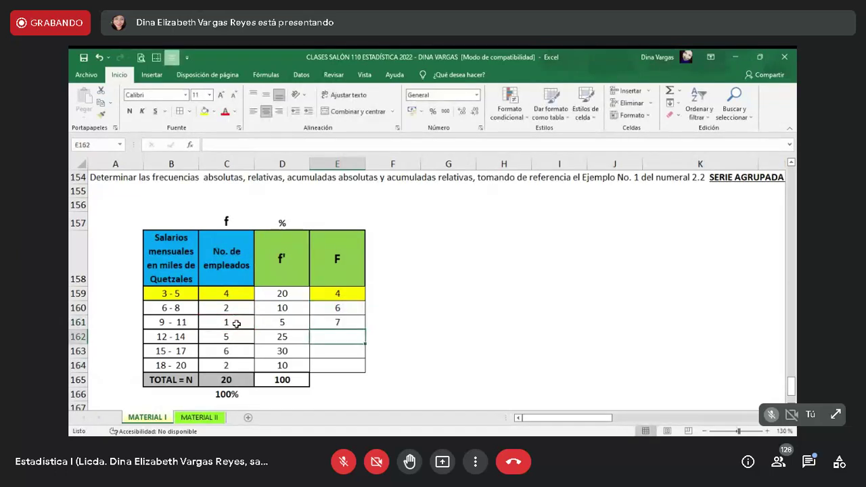
Step: Calculate the cumulative frequency of the 12 - 14 class in E162 with the formula =E161+C162
text(=)
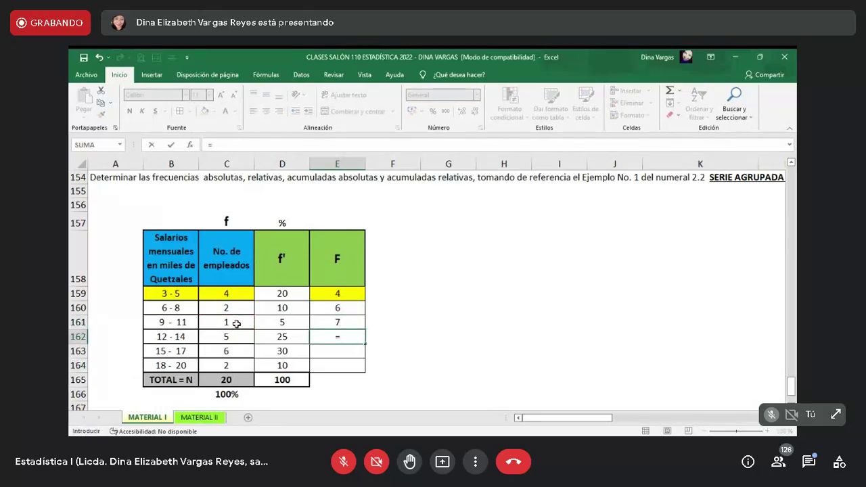
click(337, 322)
text(+)
click(248, 337)
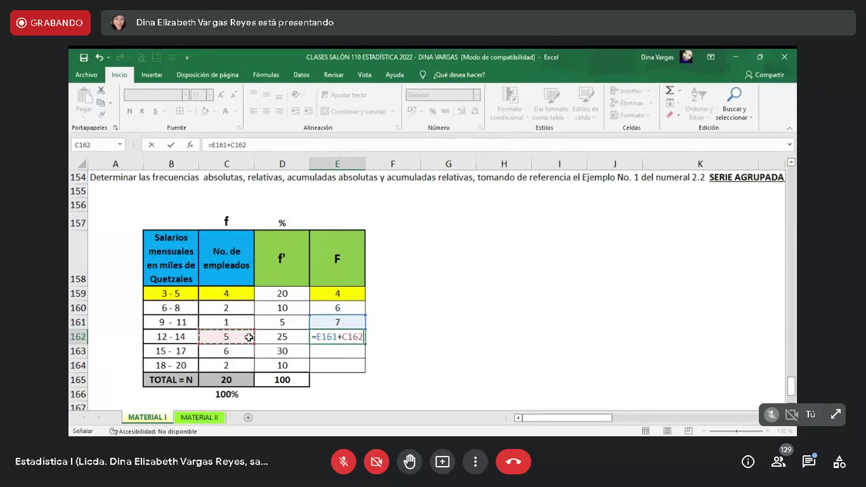
key(Return)
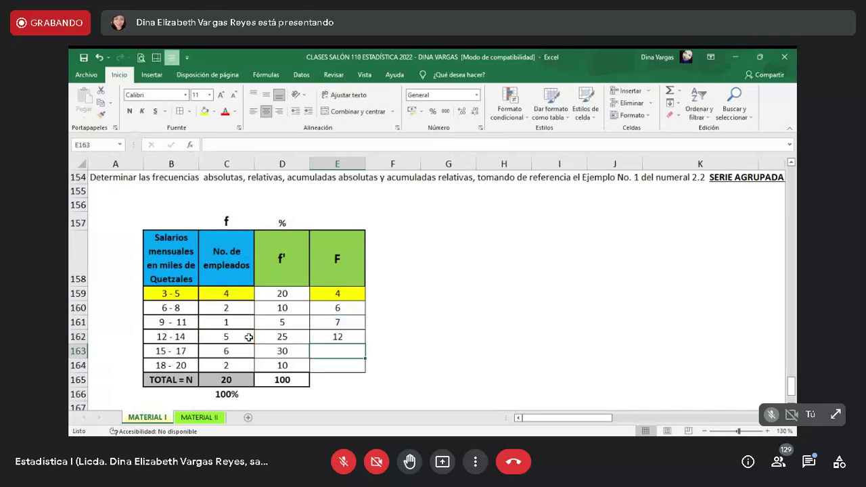
Step: Calculate the cumulative frequency of the 15 - 17 class in E163 by adding C163 to E162
text(=)
click(346, 336)
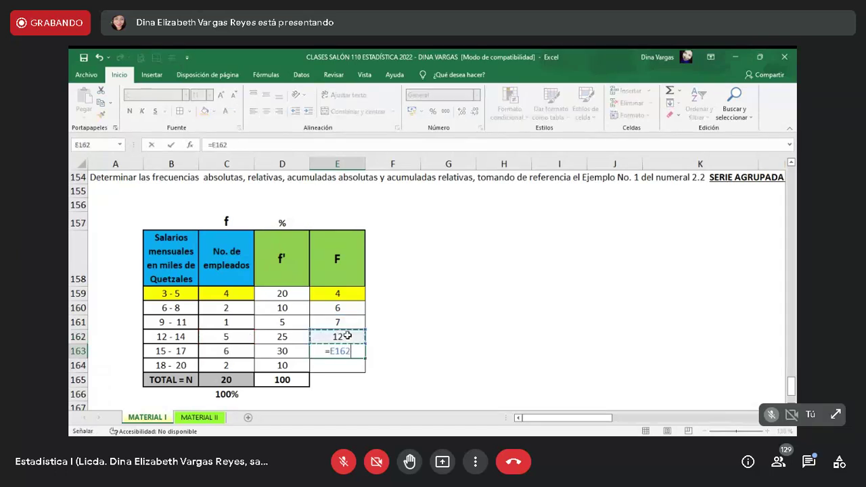
text(+)
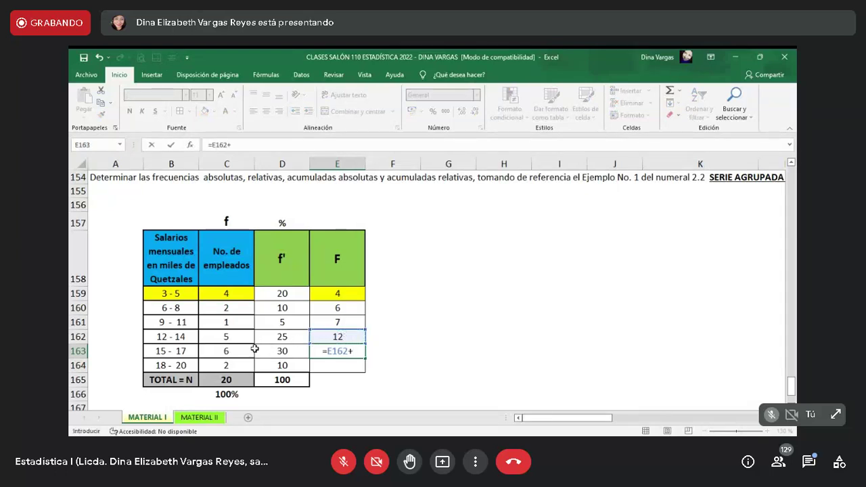
click(245, 351)
key(Return)
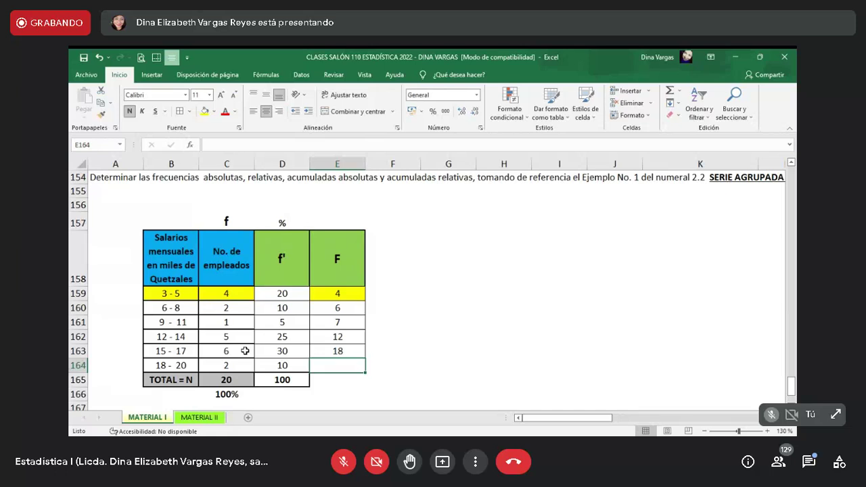
Step: Calculate the cumulative frequency of the 18 - 20 class in E164 with the formula =E163+C164
text(=)
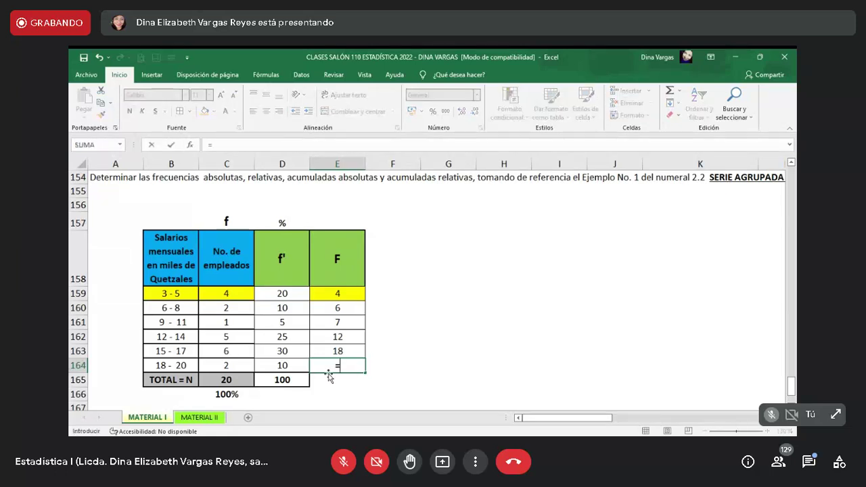
click(359, 352)
text(+)
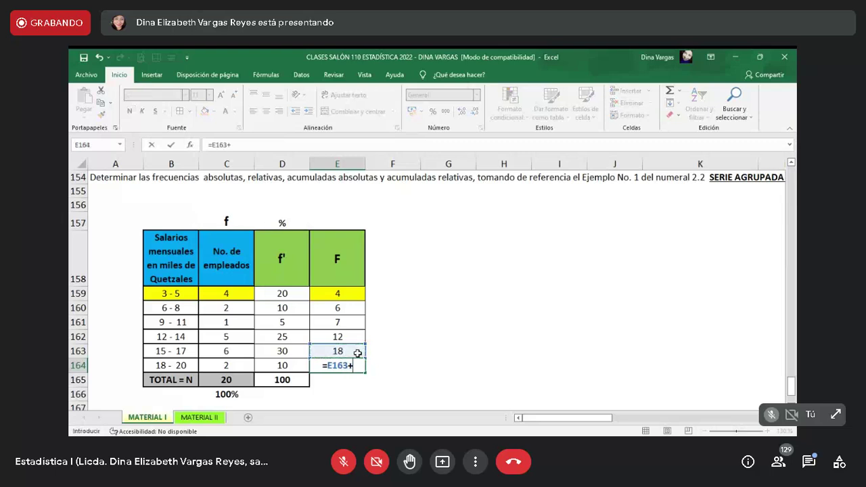
click(233, 366)
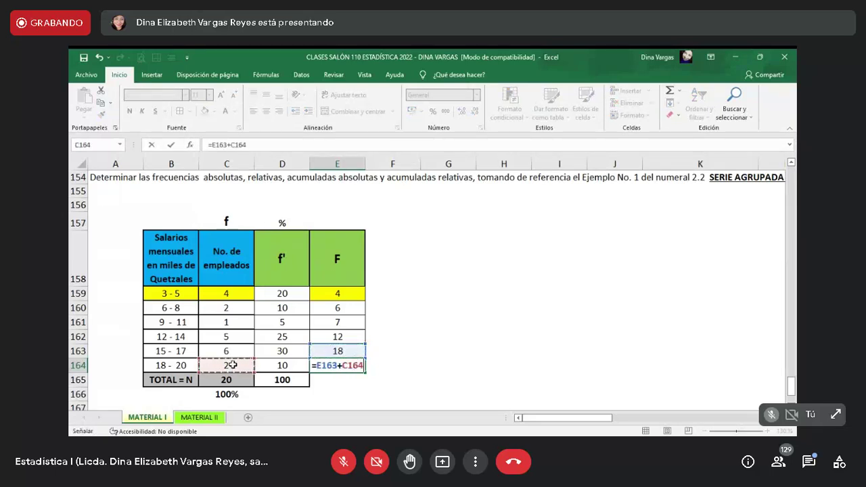
key(Return)
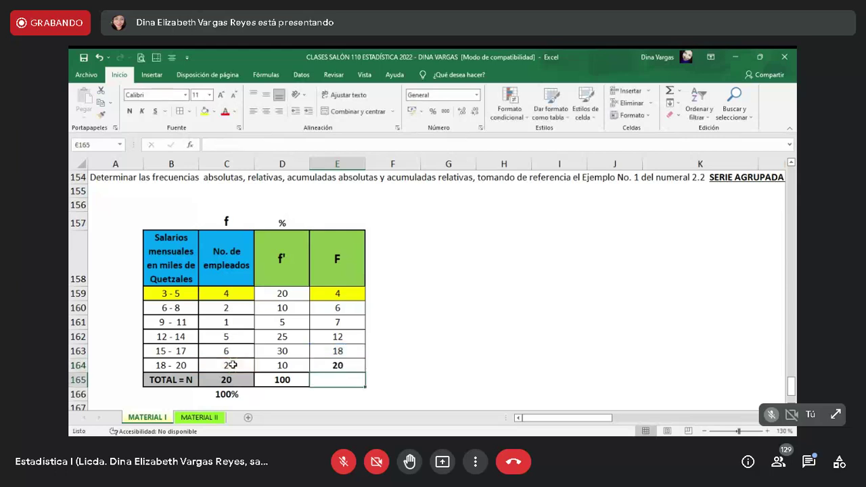
key(Up)
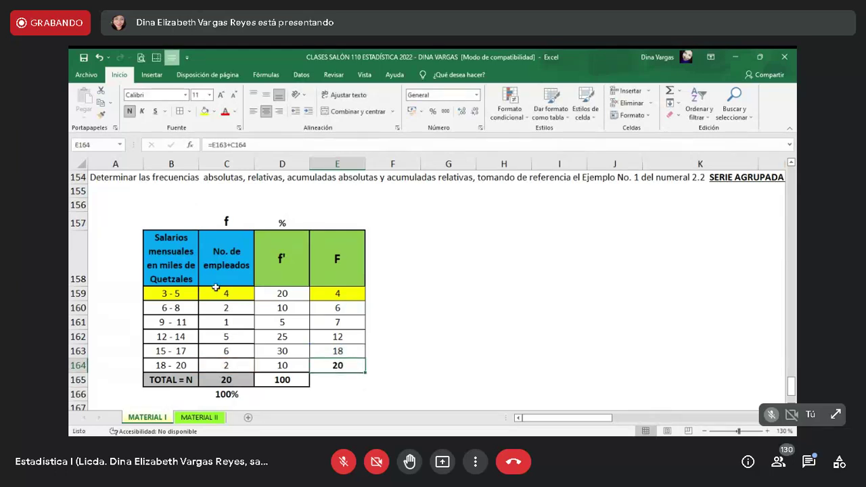
Step: Fill the total number of employees in C165 with a bright pink chosen from the additional standard colours
click(212, 381)
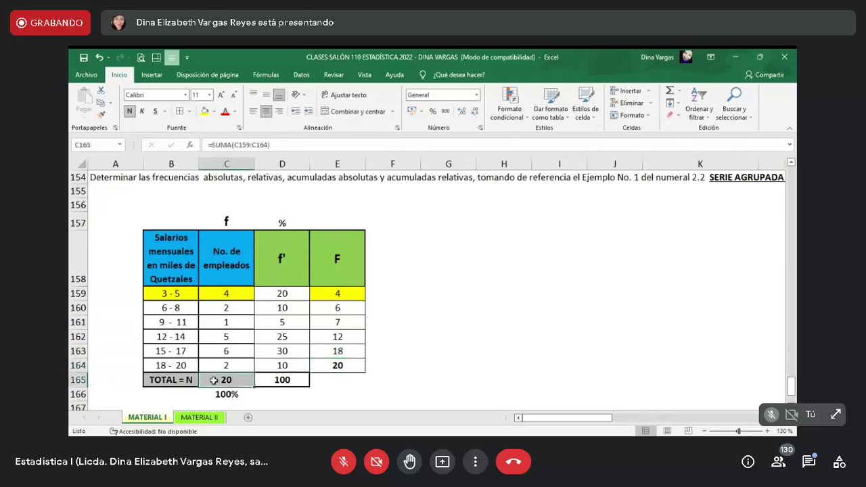
click(214, 111)
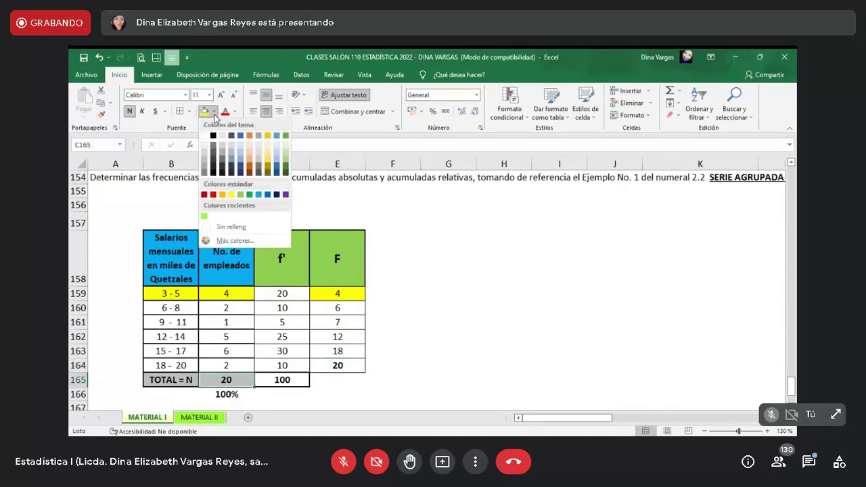
click(221, 240)
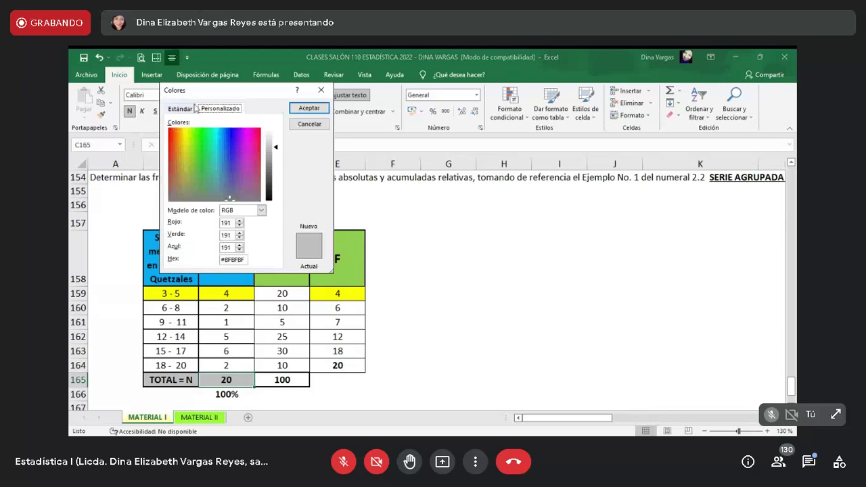
click(180, 108)
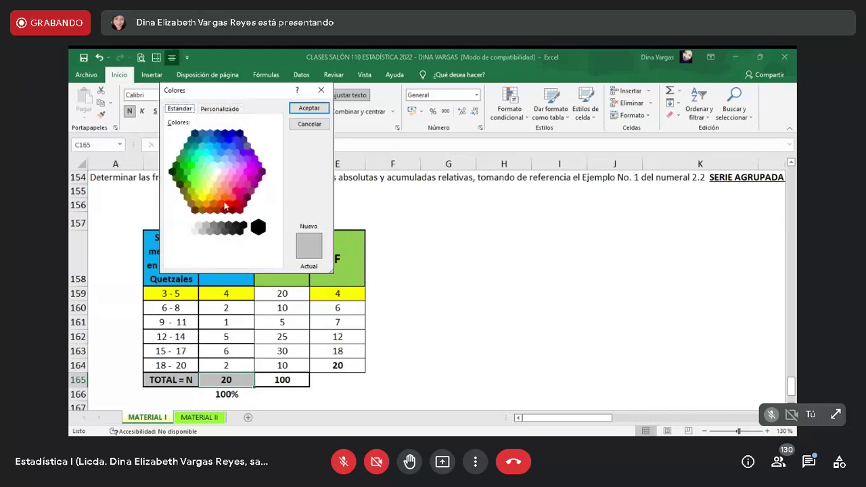
click(203, 196)
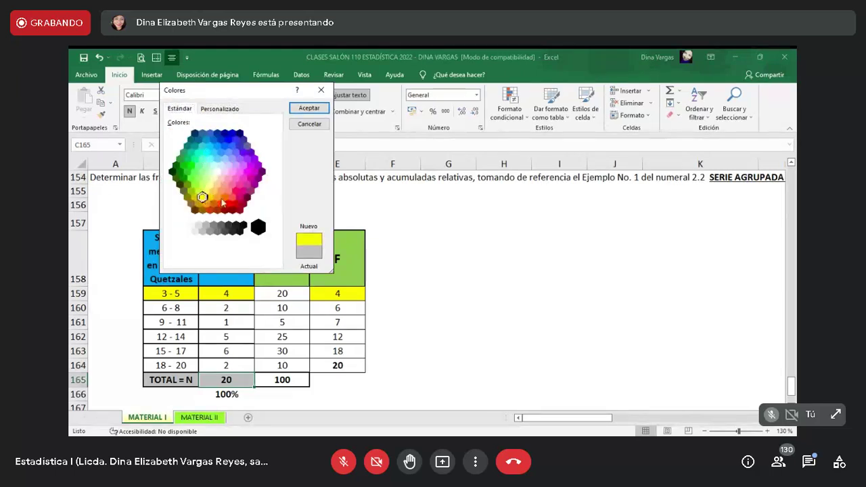
click(240, 184)
click(309, 109)
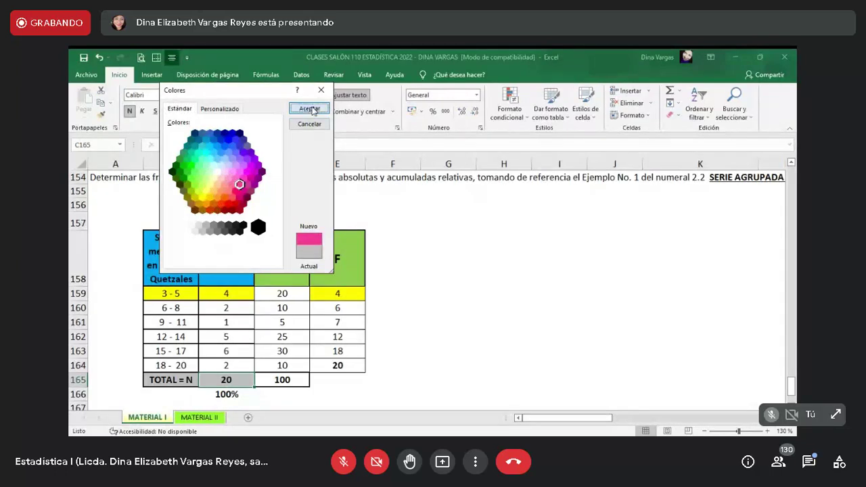
Step: Fill the last cumulative frequency, in E164, with the same bright pink as the total number of employees
click(337, 364)
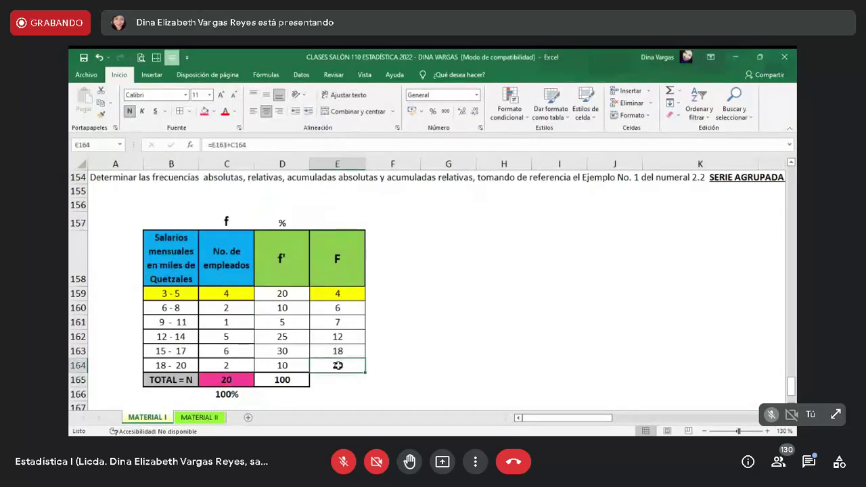
click(205, 112)
Step: Review the definition of frecuencia acumulada relativa in section 6.4, above the frequency table
click(402, 260)
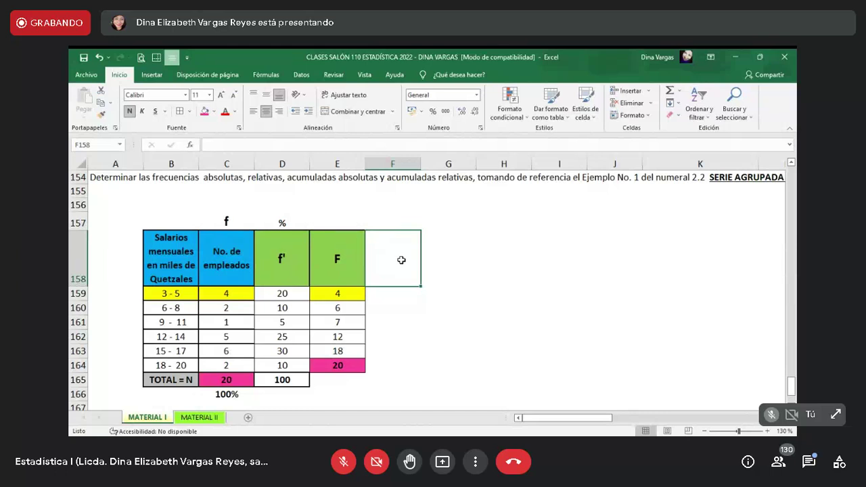
key(Up)
key(Up)
key(Up)
key(Up)
key(Up)
key(Up)
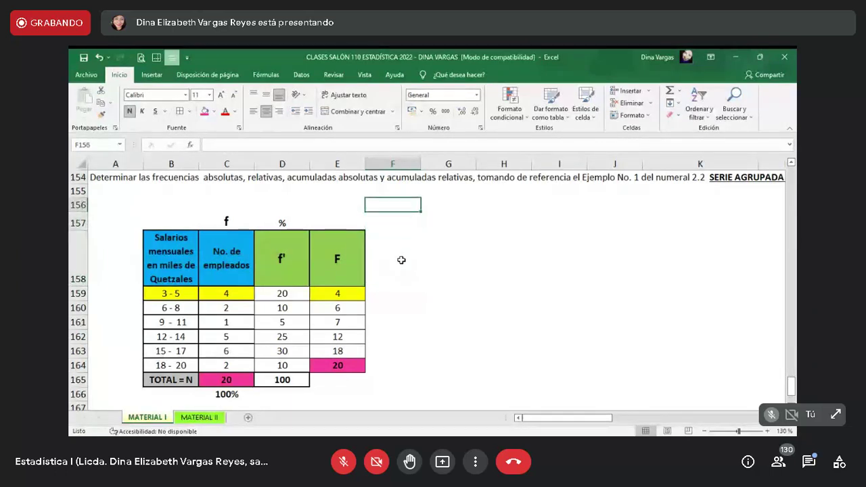
key(Up)
key(Up)
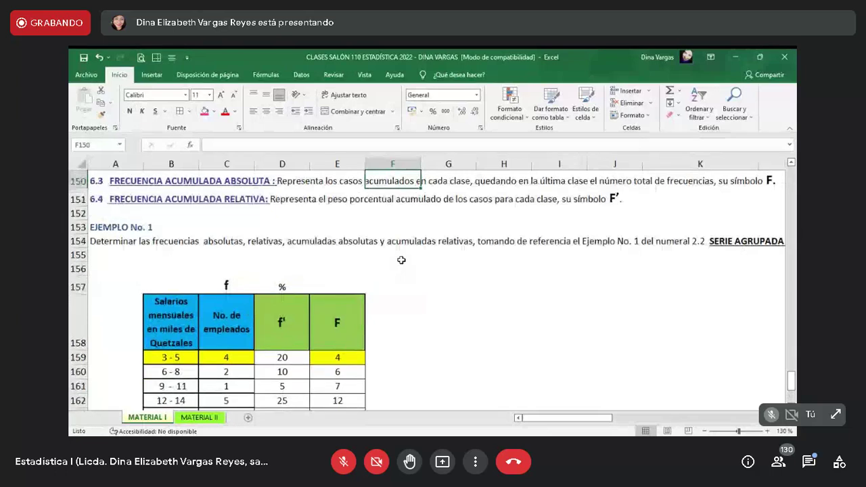
key(Down)
key(Down)
key(Down)
key(Down)
key(Down)
key(Down)
key(Down)
key(Down)
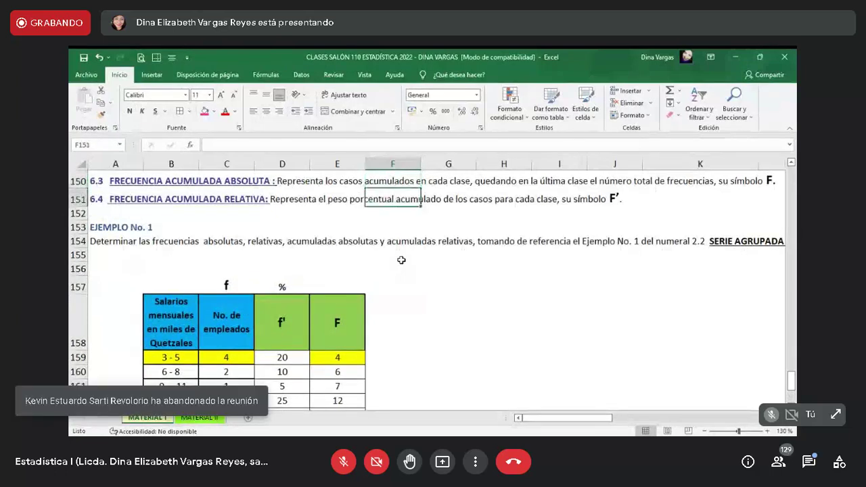
Step: Copy the F header from E158 into F158 and change the copied text to F'
key(Left)
key(ctrl+c)
key(Right)
key(ctrl+v)
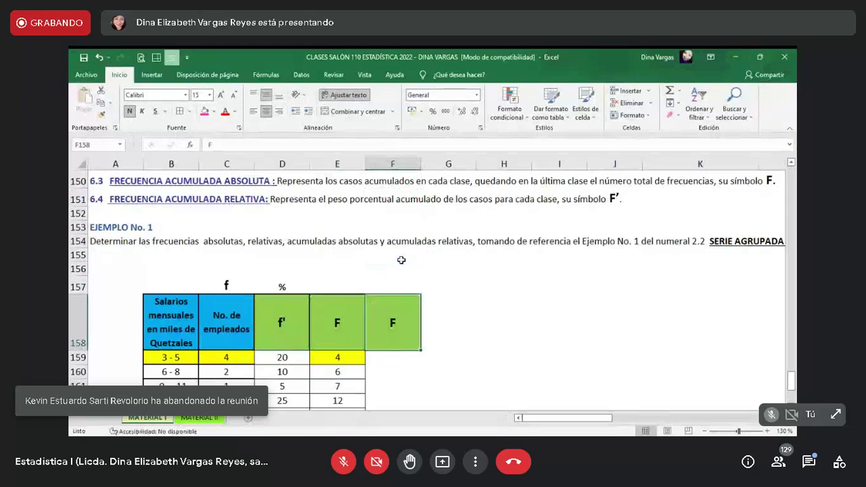
click(294, 143)
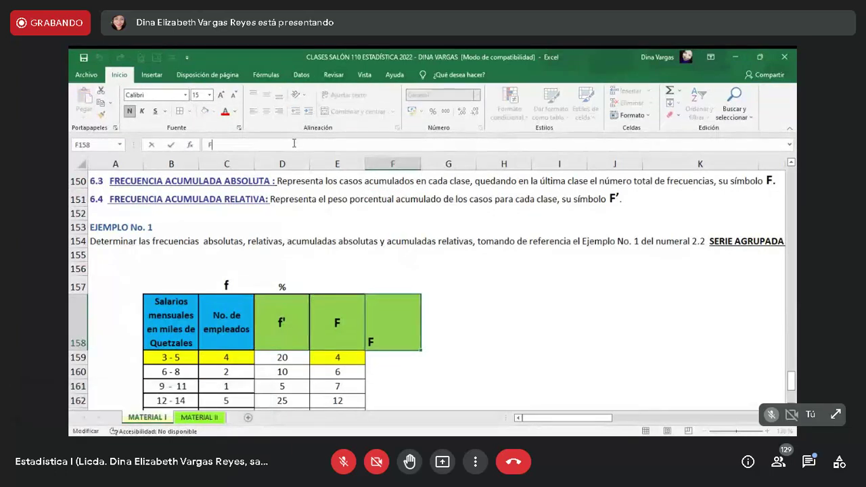
text(')
key(Return)
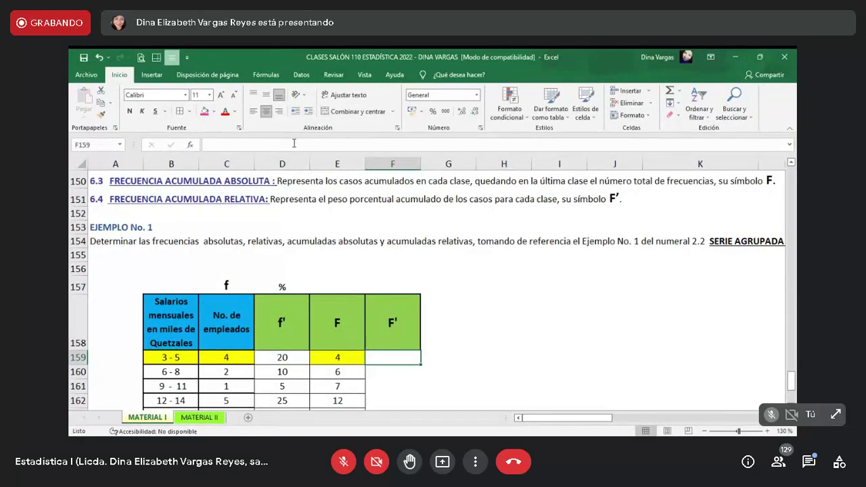
Step: Apply all borders to the empty cells F159:F164 under the F' header
key(shift+Down)
key(shift+Down)
key(shift+Down)
key(shift+Down)
key(shift+Down)
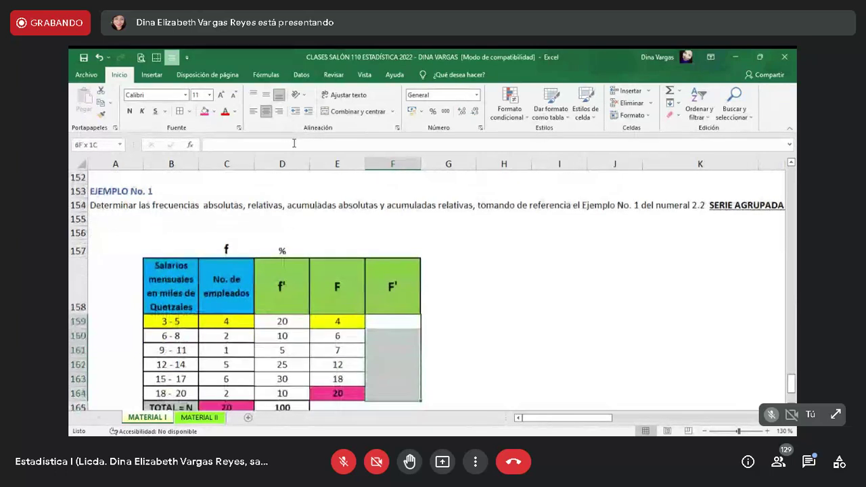
click(179, 113)
key(Down)
key(Down)
key(Down)
key(Down)
key(Down)
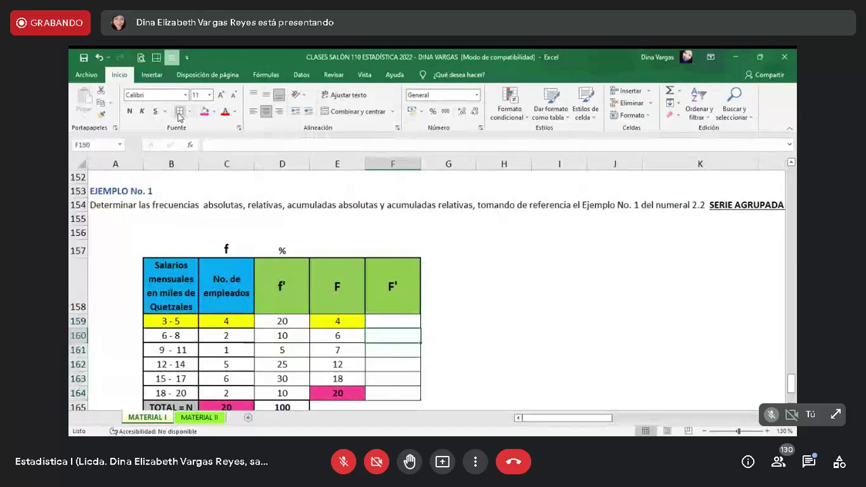
key(Down)
key(Down)
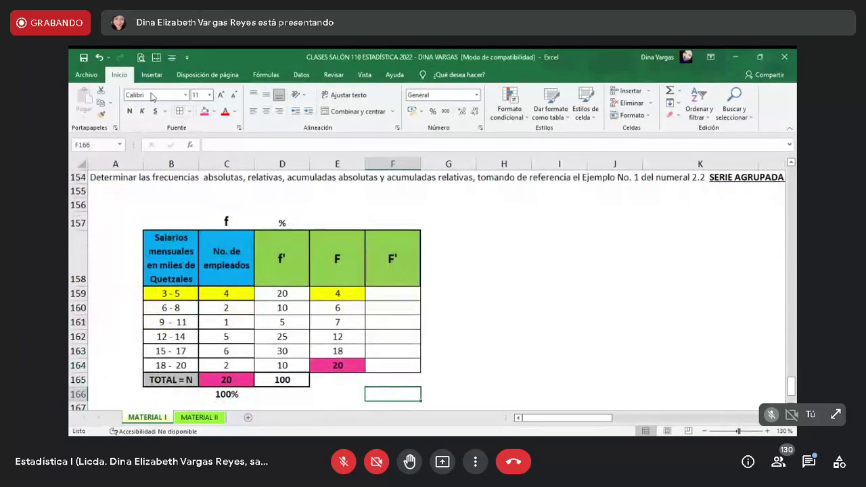
Step: Change the fill of the F header in E158 to the standard light blue
click(325, 239)
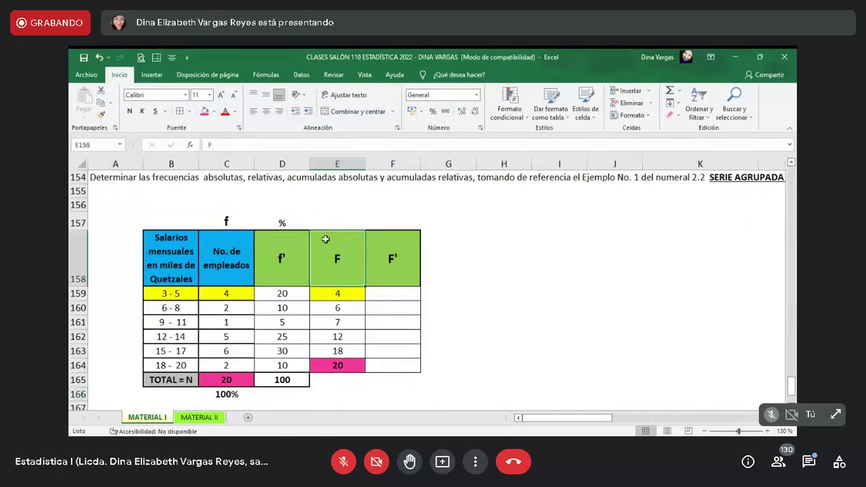
click(213, 116)
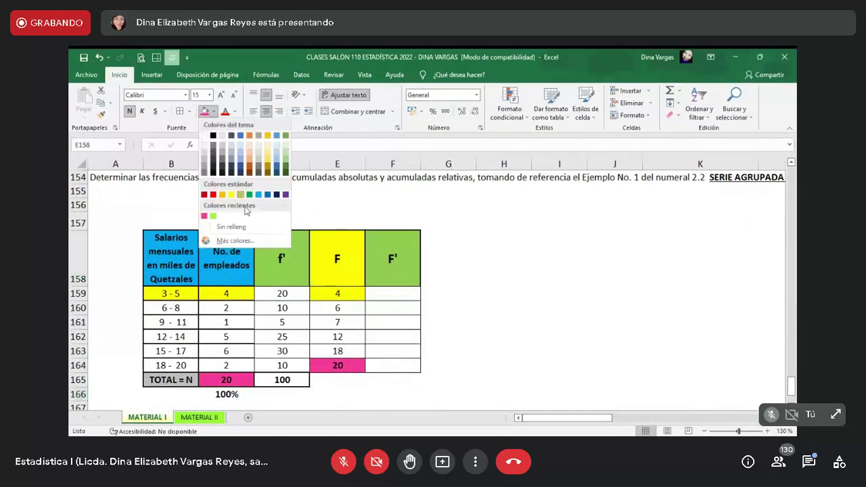
click(257, 194)
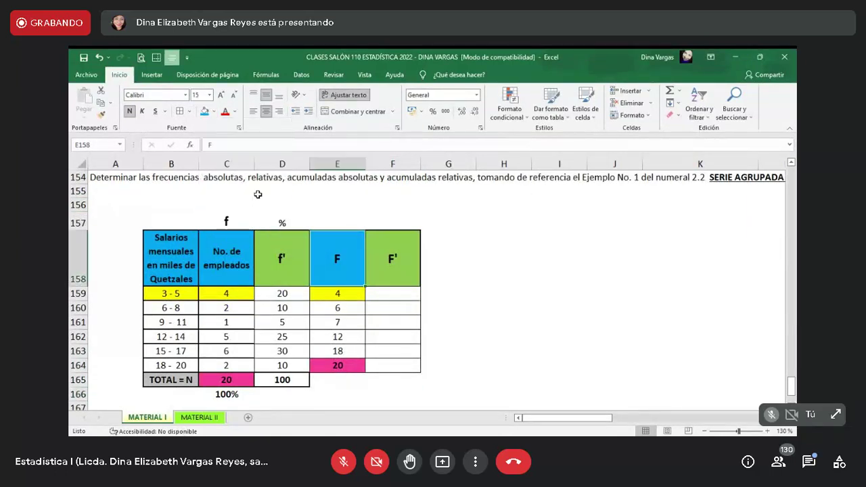
click(281, 265)
click(409, 253)
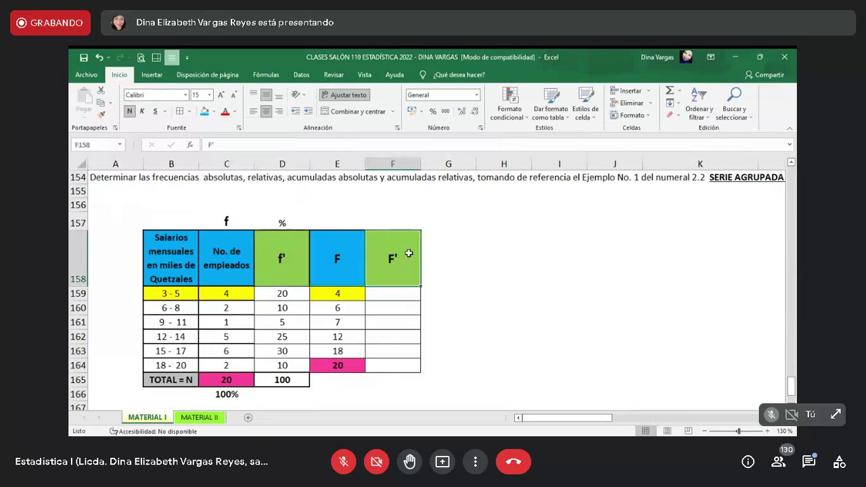
click(429, 291)
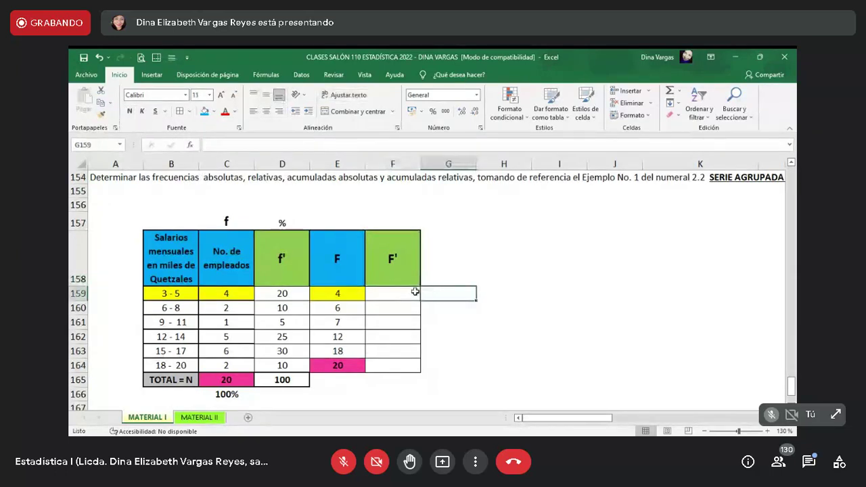
click(412, 292)
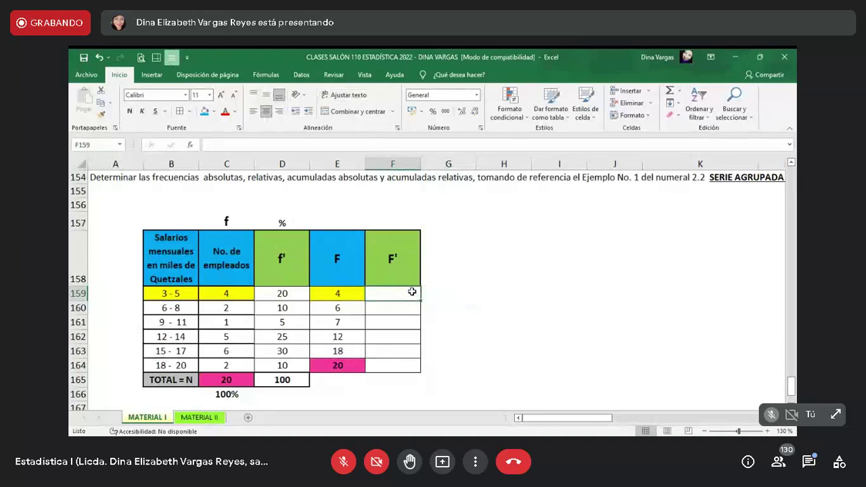
text(=)
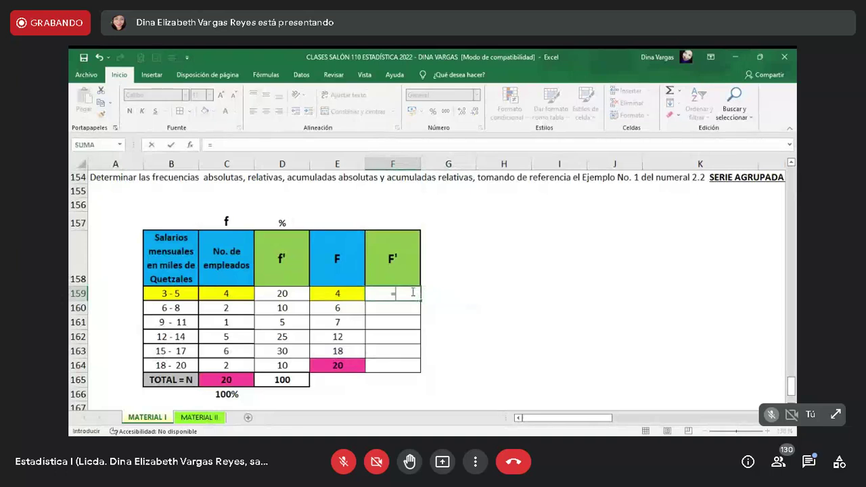
key(Escape)
Step: Enter a % label in F157, above the F' header
click(408, 228)
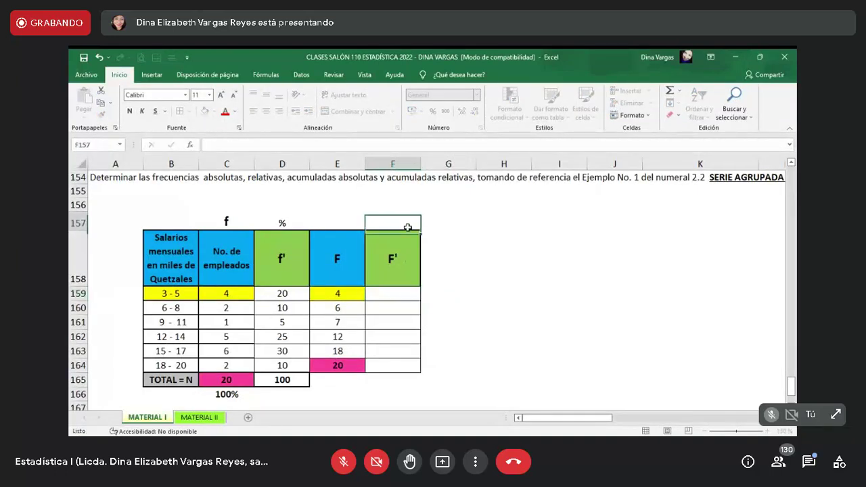
text(%)
key(Return)
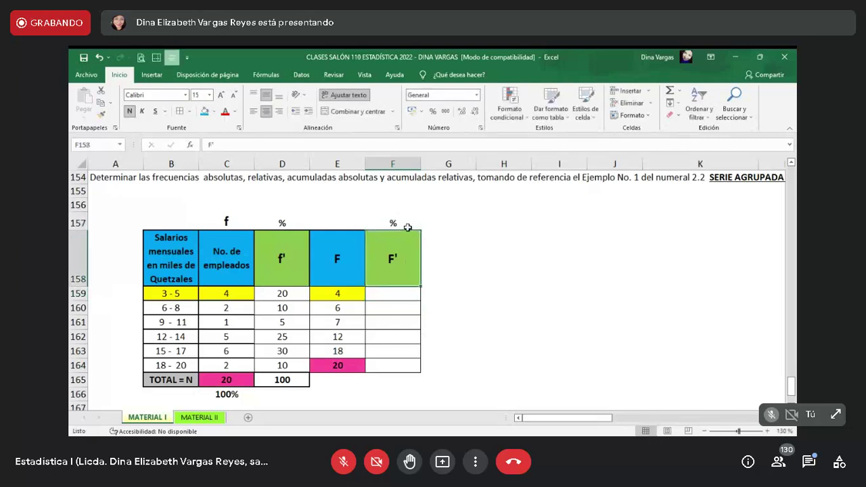
Step: Set the first cumulative relative frequency in F159 with the formula =D159
key(Down)
text(=)
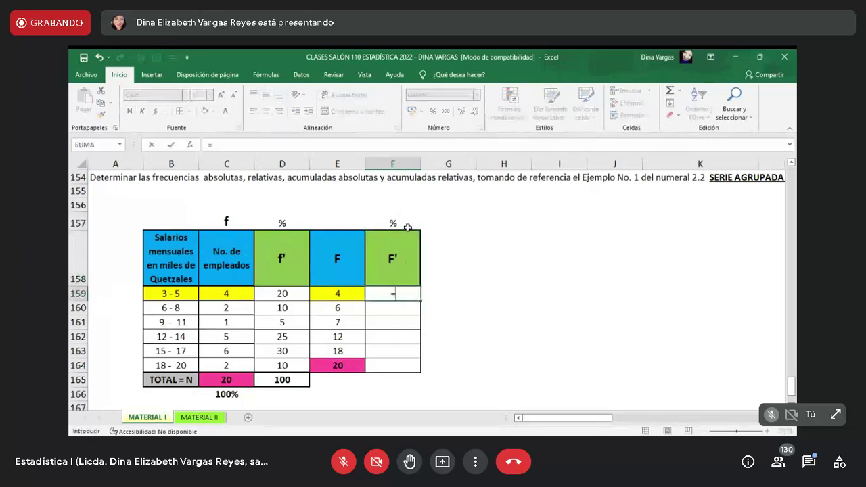
click(286, 294)
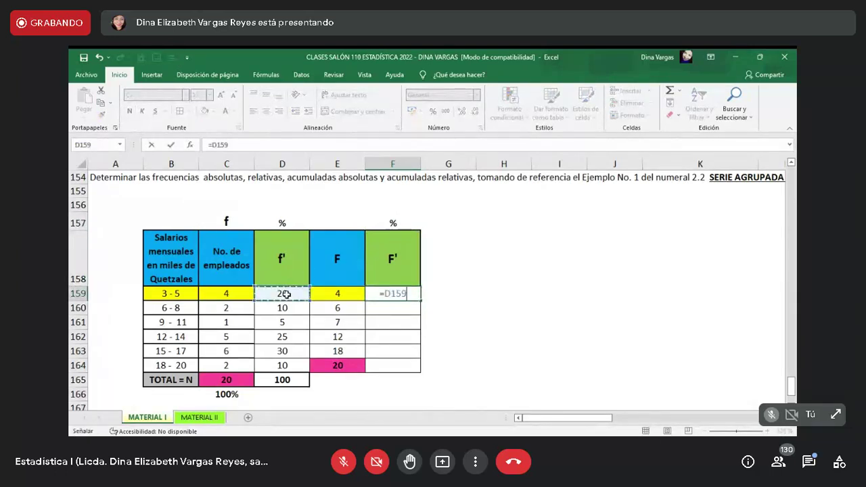
key(Return)
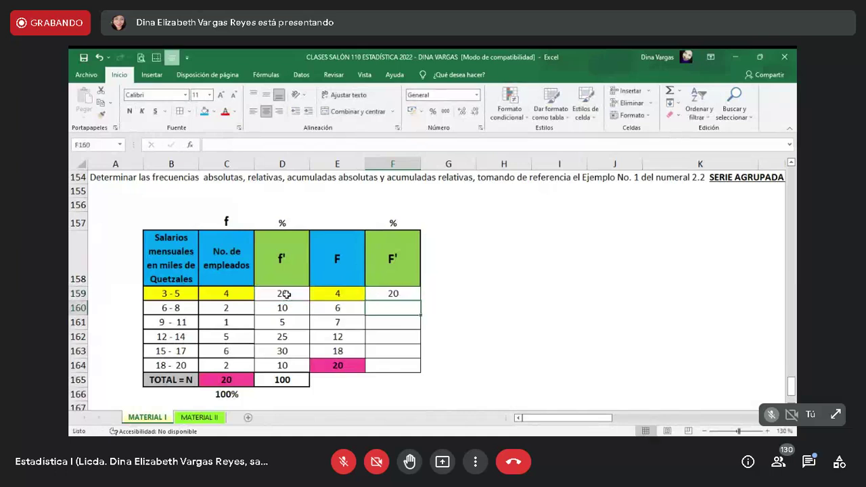
Step: Calculate the cumulative relative frequency of the 6 - 8 class in F160 with the formula =F159+D160
text(=)
click(393, 295)
text(+)
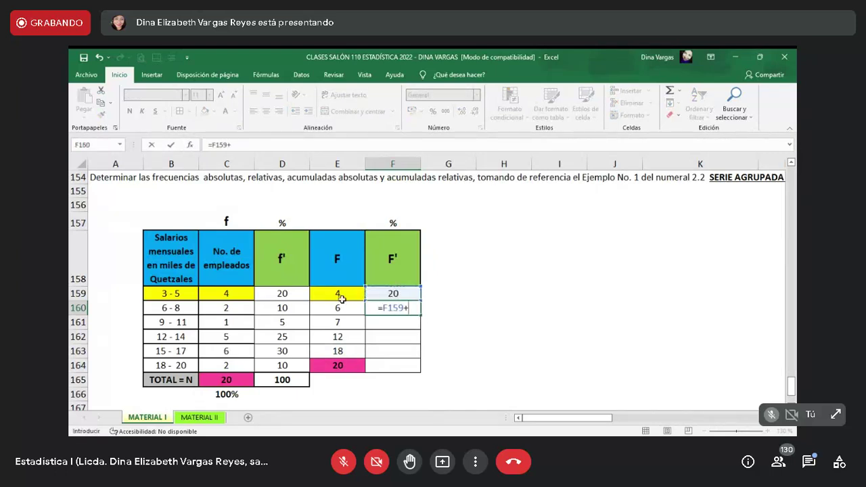
click(289, 310)
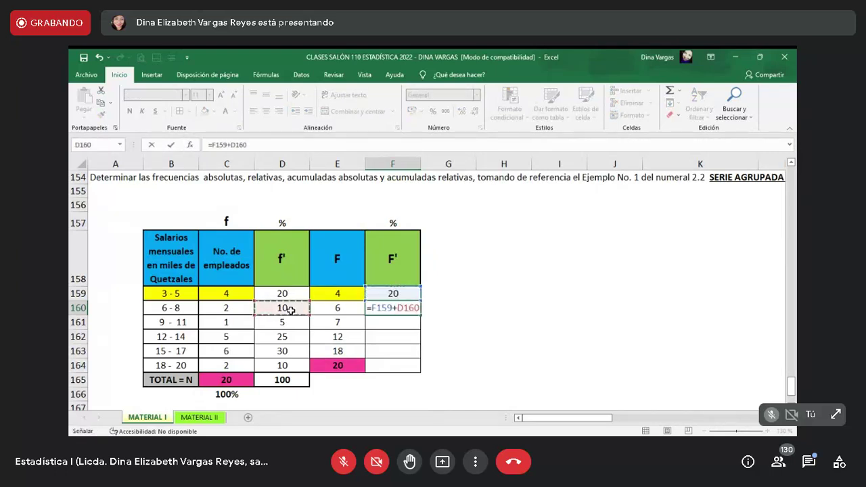
key(Return)
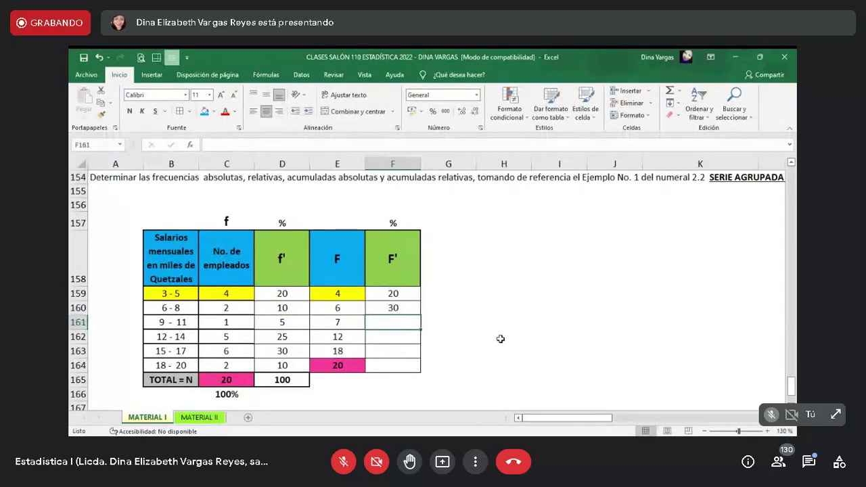
Step: Calculate the cumulative relative frequency of the 9 - 11 class in F161 with the formula =F160+D161
text(=)
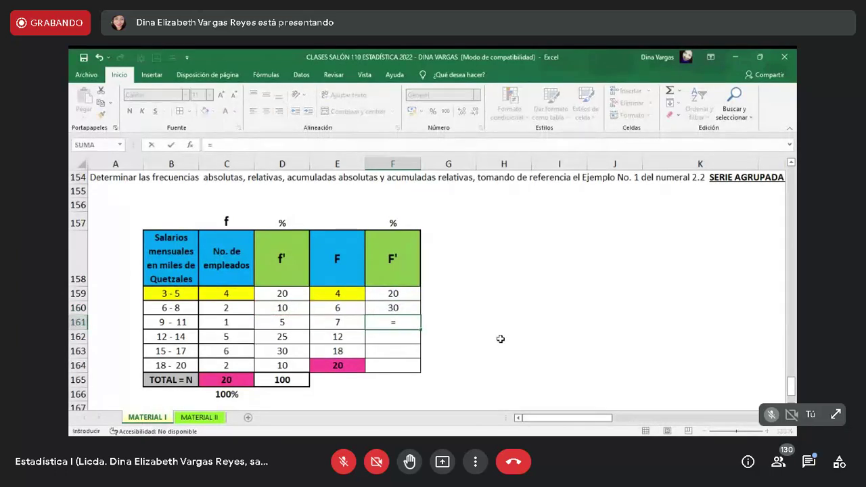
click(401, 307)
text(+)
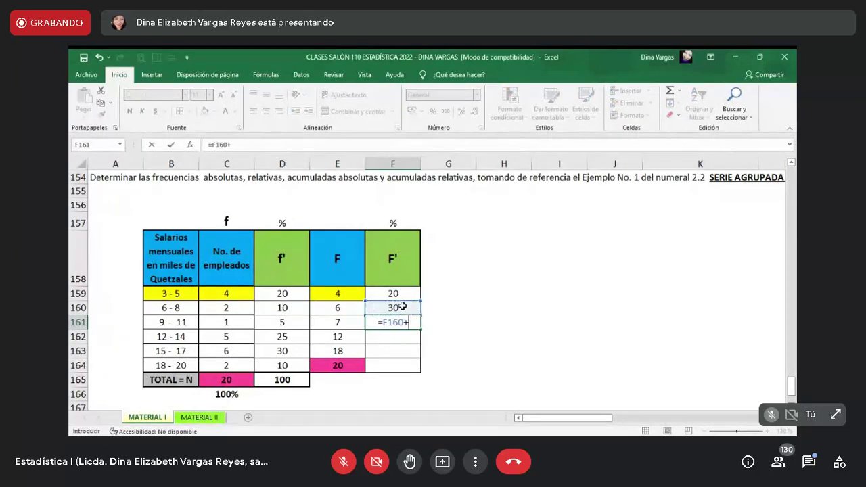
click(305, 323)
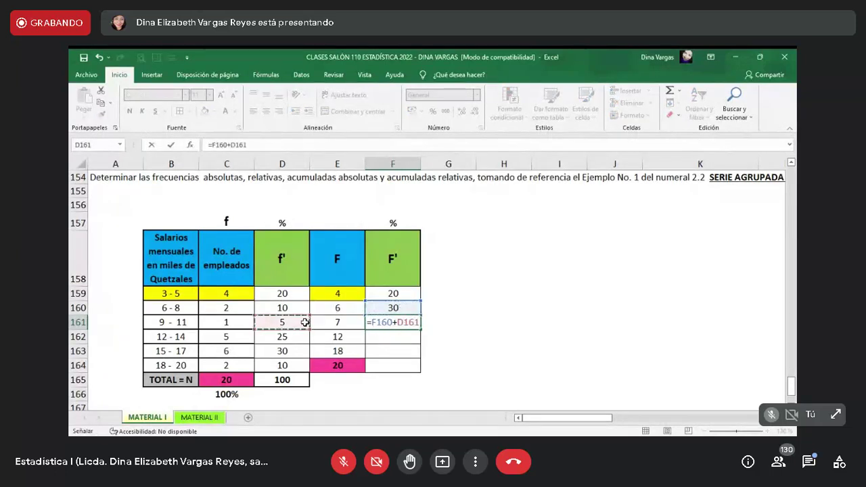
key(Return)
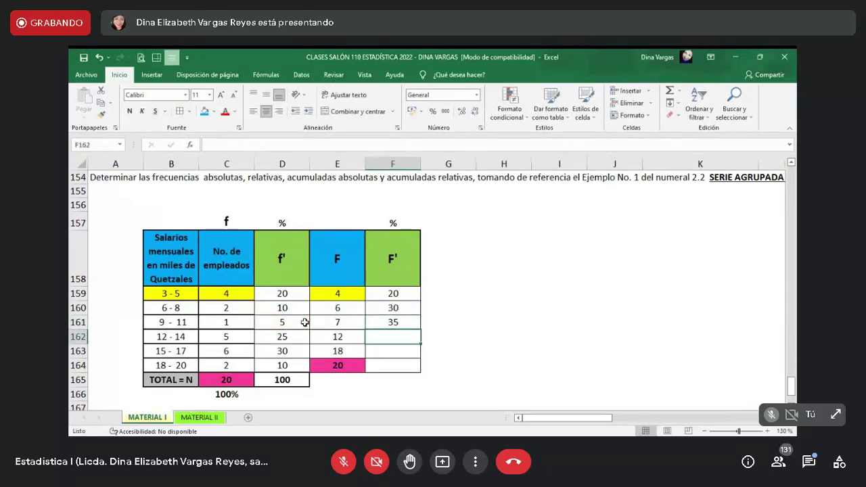
Step: Calculate the cumulative relative frequency of the 12 - 14 class in F162 with the formula =F161+D162
text(=)
click(391, 322)
text(+)
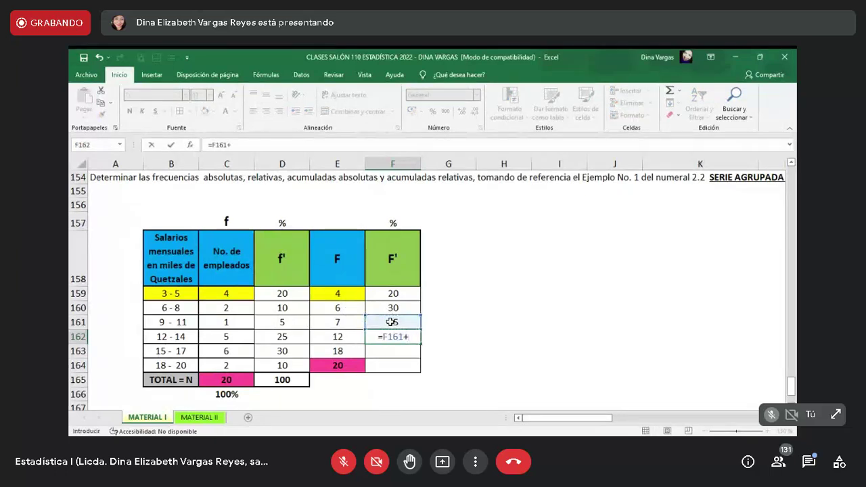
click(294, 339)
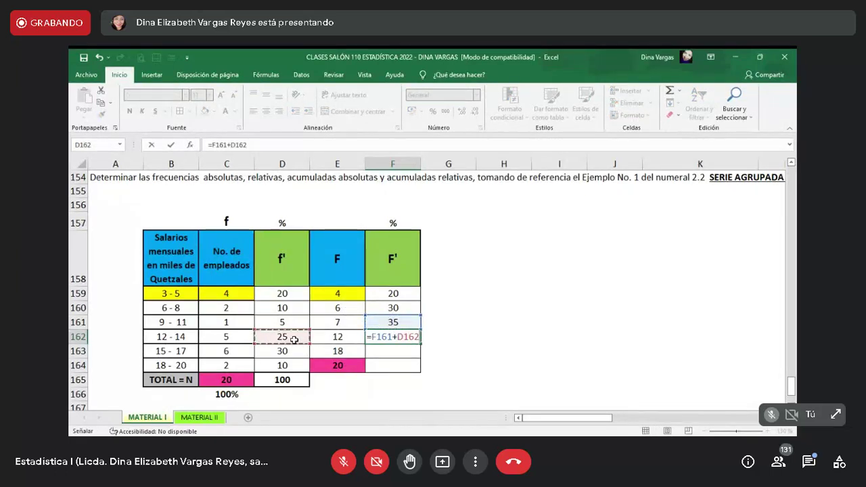
key(Return)
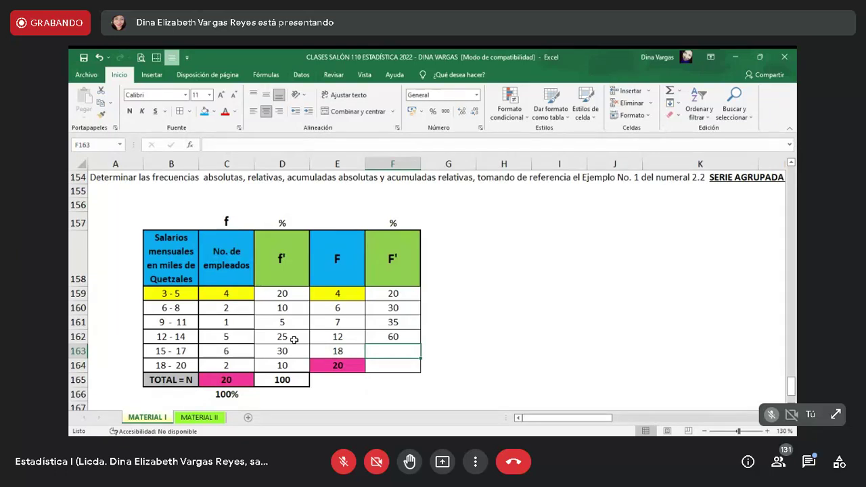
Step: Calculate the cumulative relative frequency of the 15 - 17 class in F163 with the formula =F162+D163
text(=)
click(381, 337)
text(+)
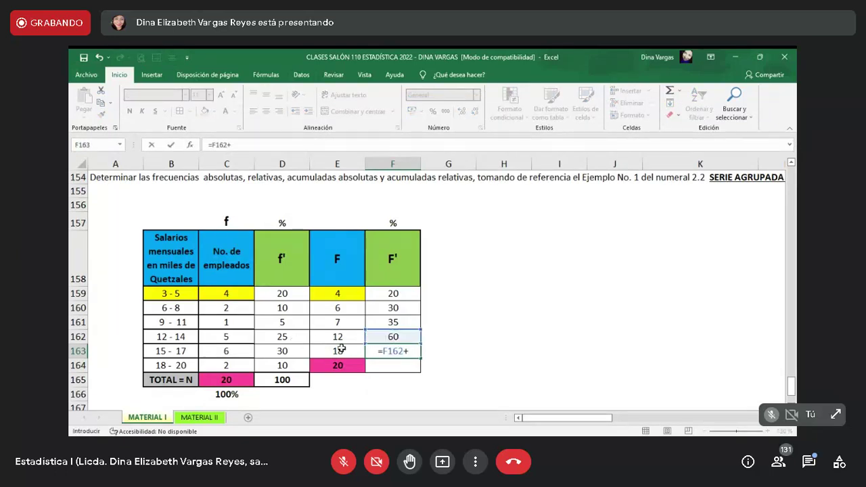
click(297, 351)
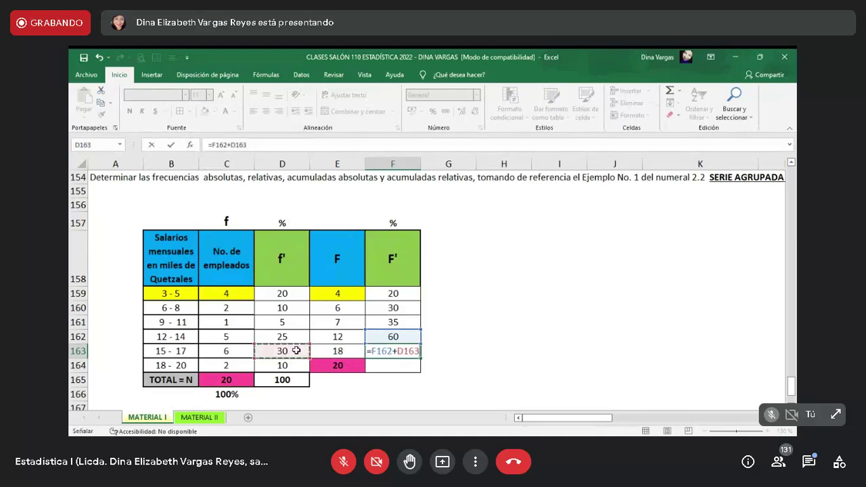
key(Return)
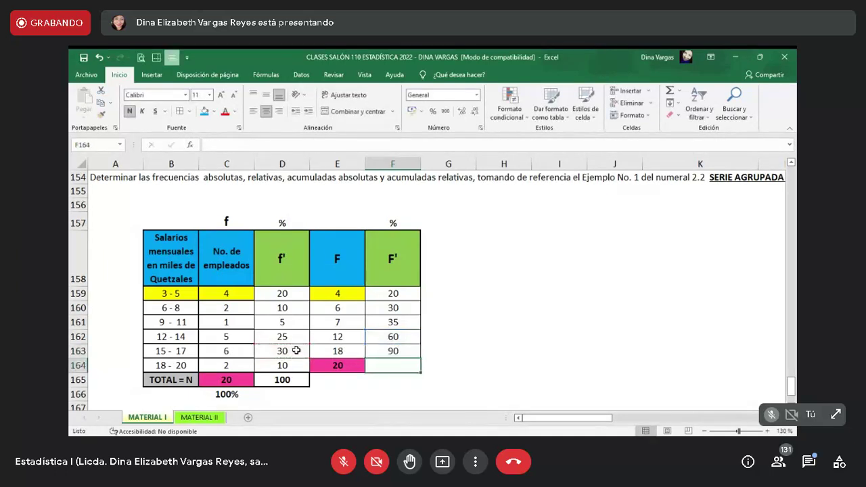
Step: Calculate the cumulative relative frequency of the 18 - 20 class in F164 with the formula =F163+D164
text(=)
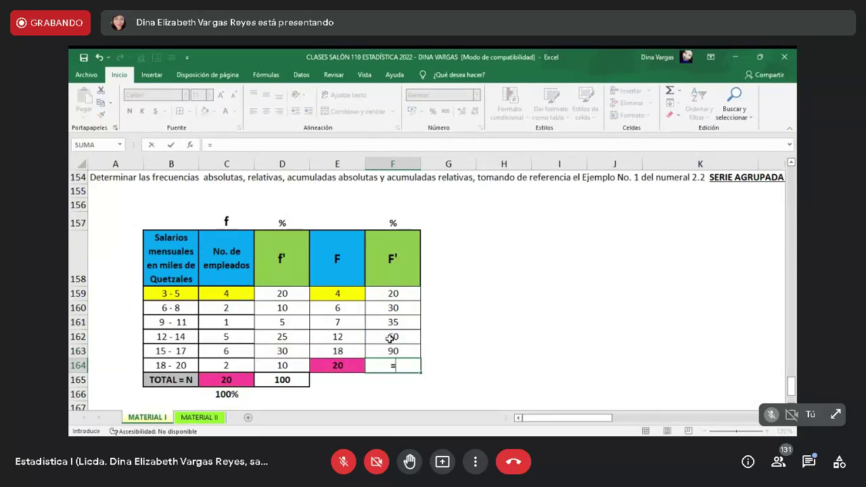
click(390, 349)
text(+)
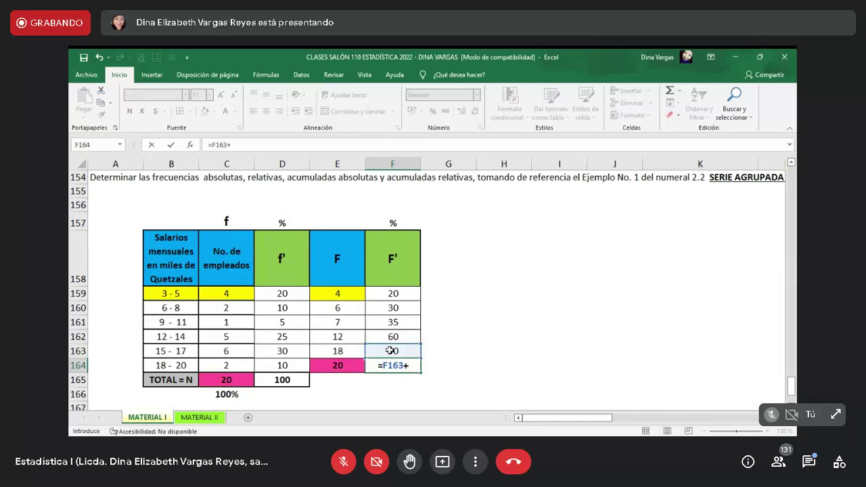
click(295, 365)
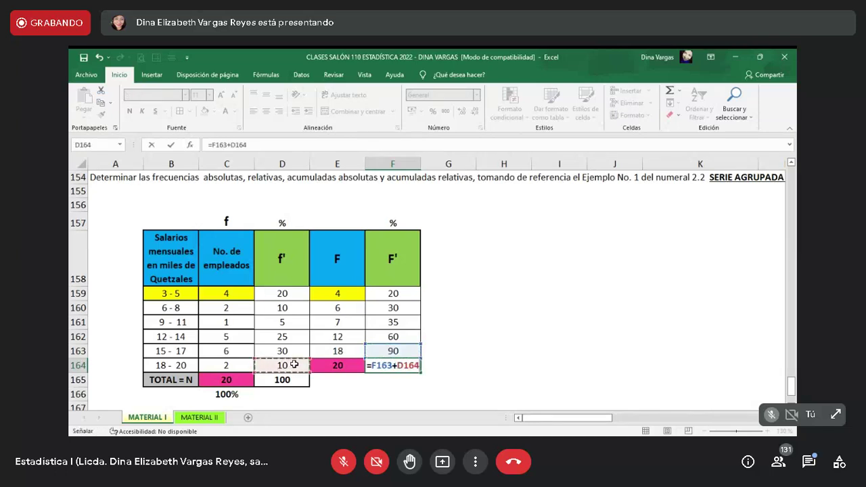
key(Return)
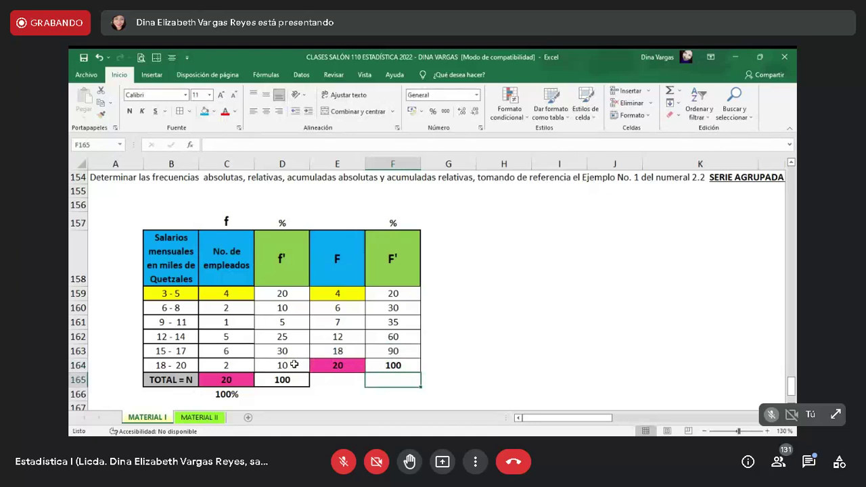
Step: Fill the relative frequency total in D165 and the last cumulative relative frequency in F164 with standard orange
click(279, 381)
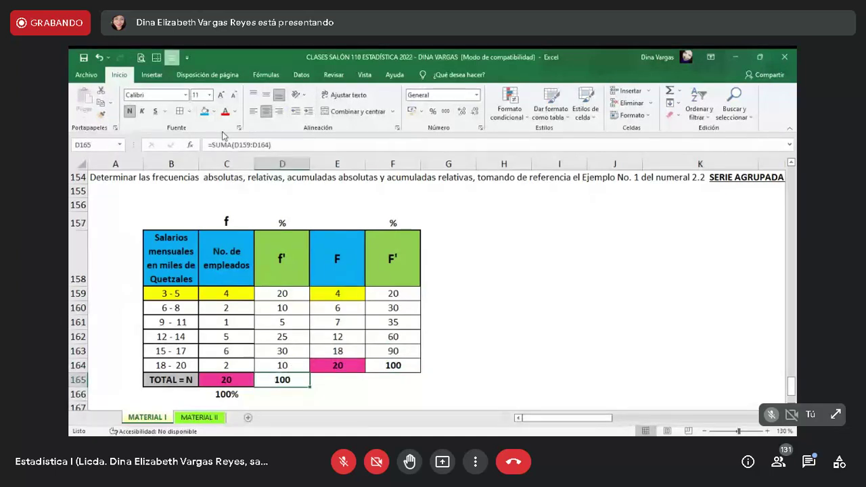
click(214, 112)
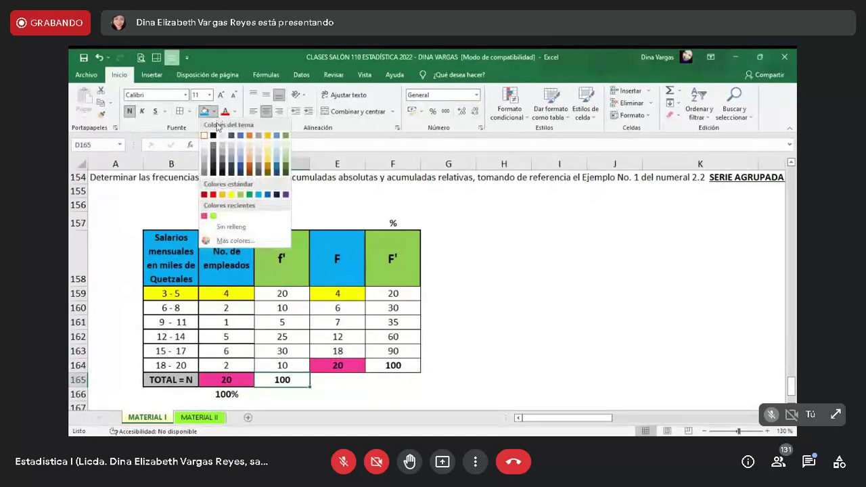
click(222, 195)
drag(282, 295, 282, 381)
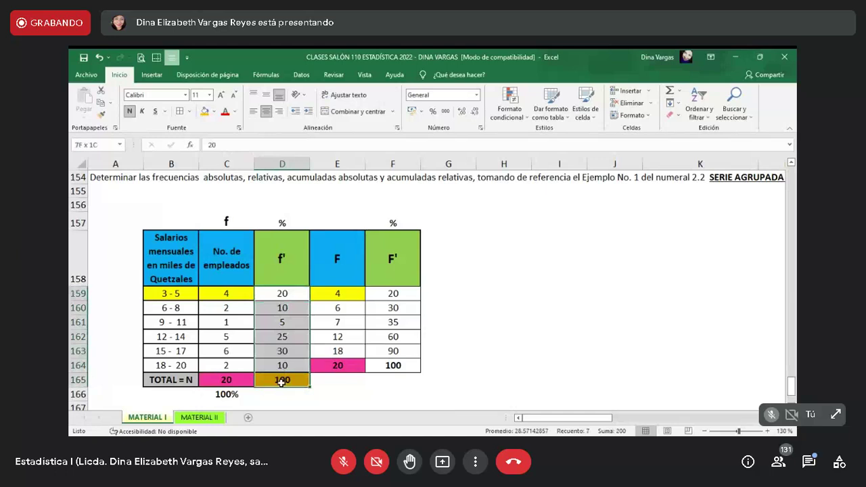
drag(394, 293, 394, 364)
click(395, 364)
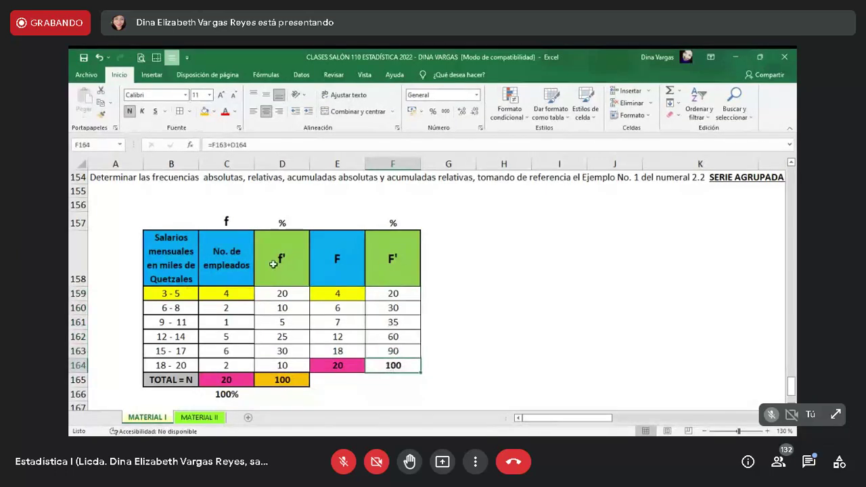
click(204, 111)
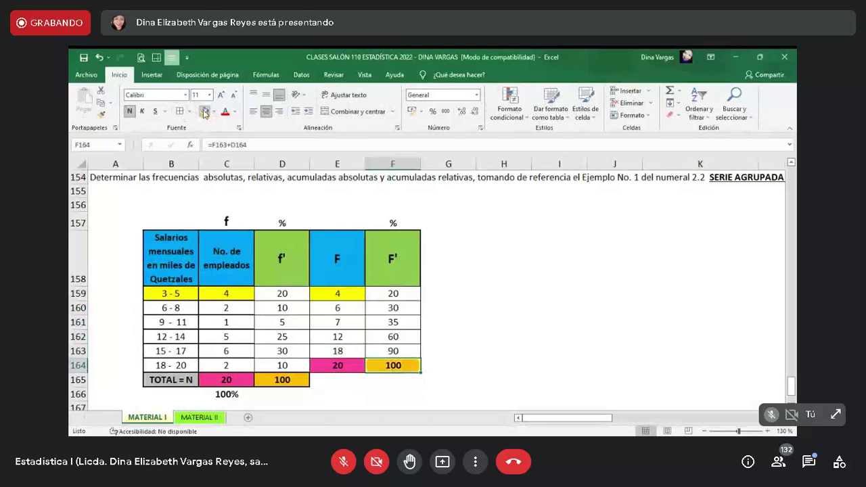
Step: Apply a thick outside border around the final cumulative values in E164:F164
click(534, 275)
key(Left)
key(Left)
key(Left)
key(Left)
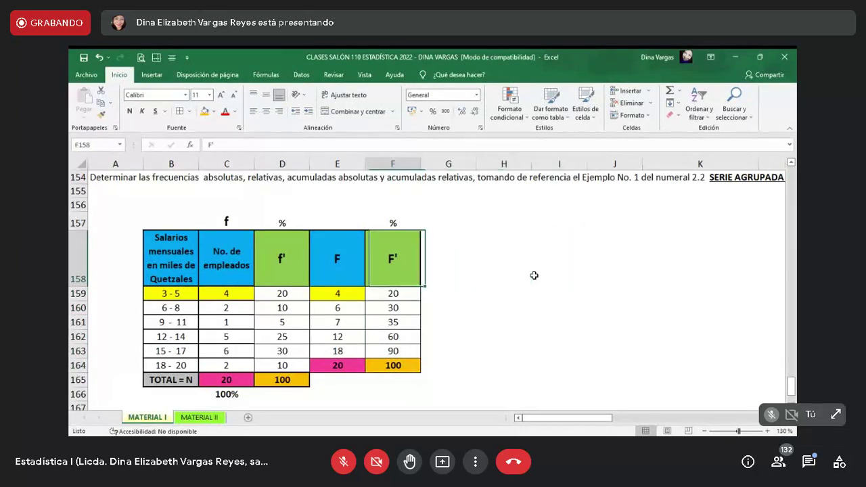
key(Down)
key(Down)
key(Down)
key(Down)
key(Down)
key(Down)
key(shift+Right)
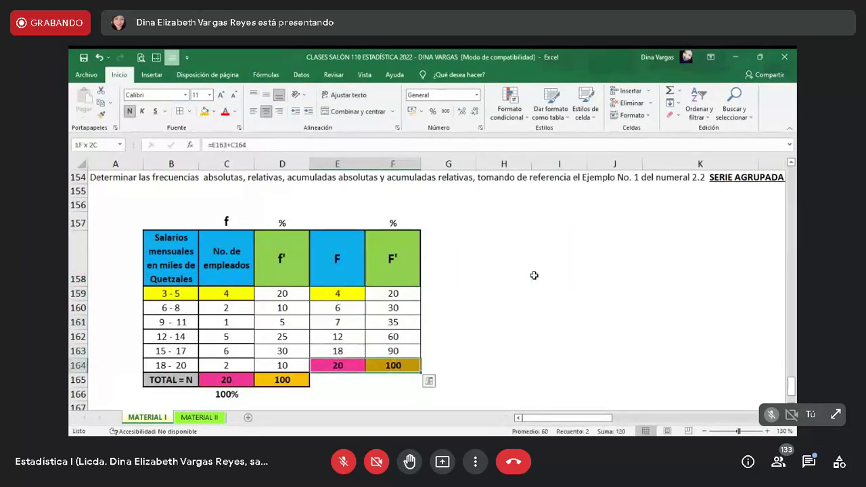
click(192, 111)
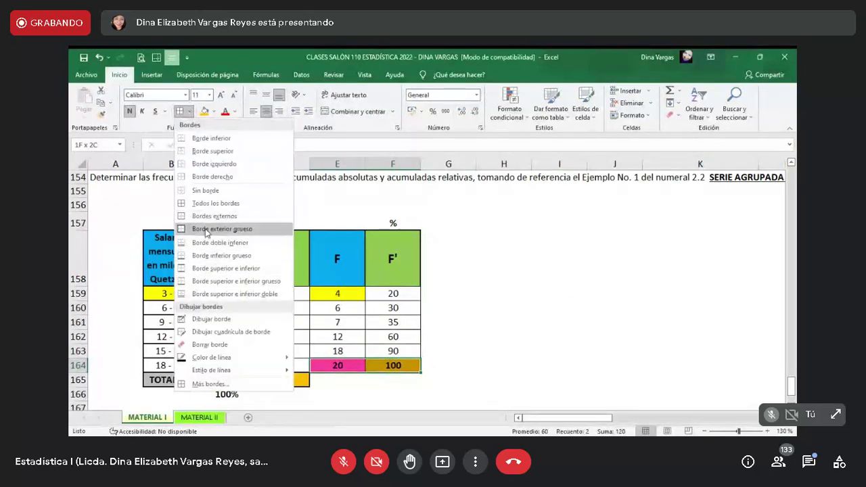
click(204, 229)
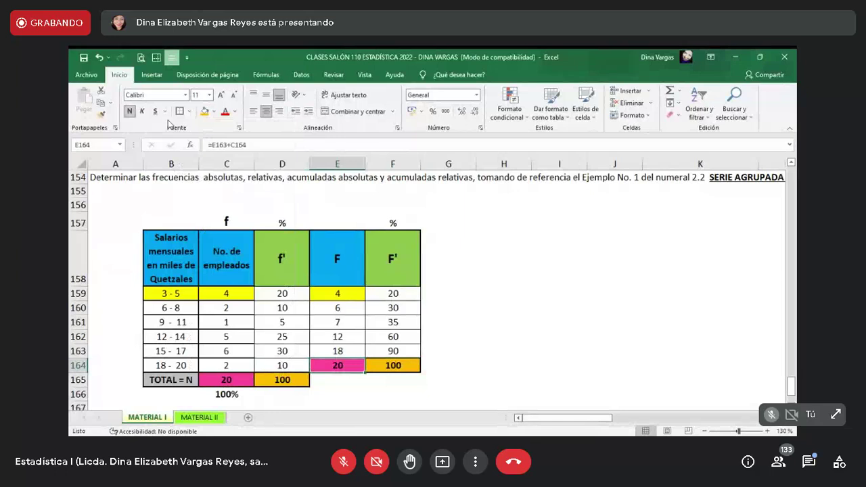
key(Right)
key(Down)
key(Left)
key(Left)
key(Left)
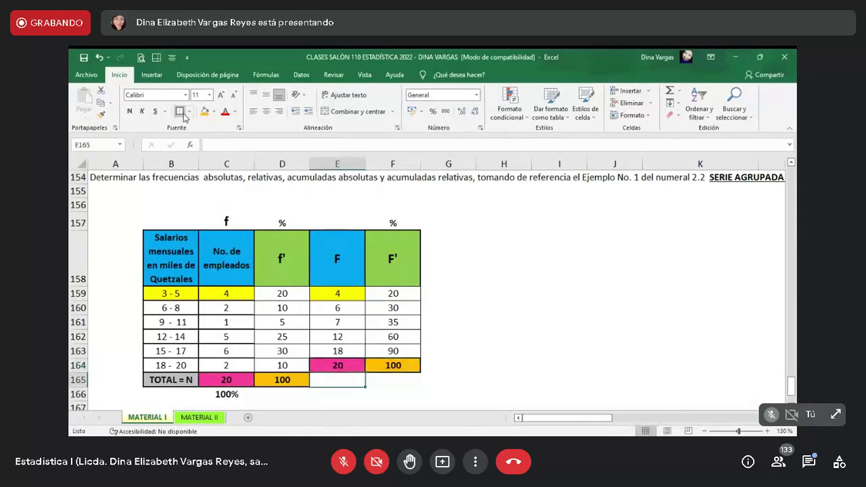
key(Right)
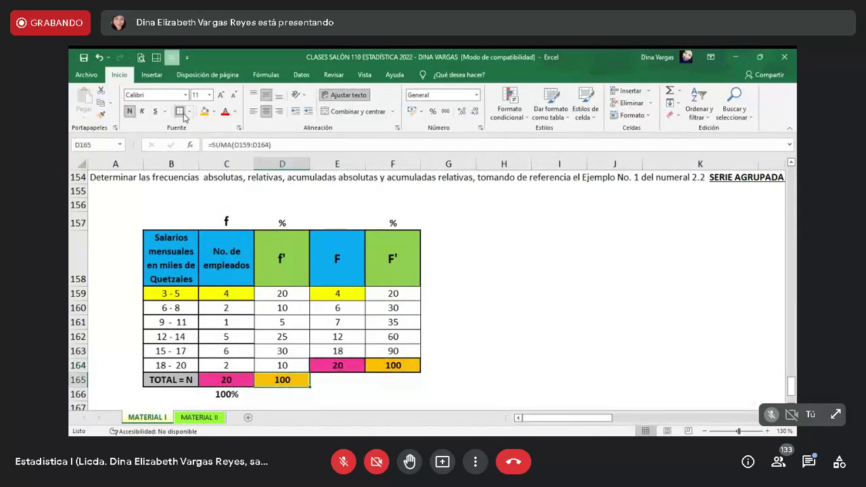
key(Right)
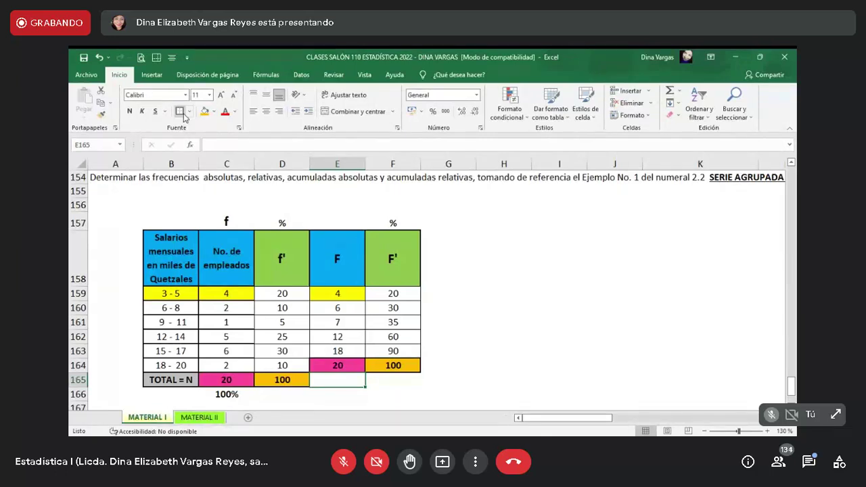
Step: Save the workbook, continuing past the compatibility check
click(86, 58)
click(469, 317)
click(472, 318)
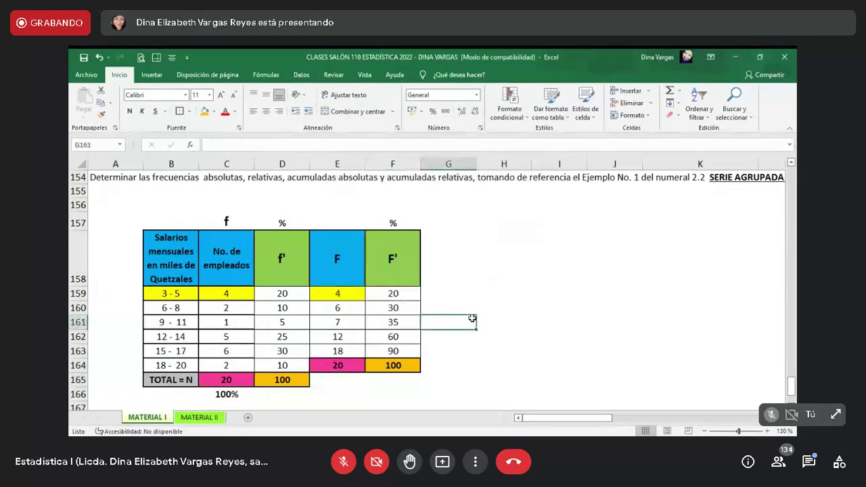
Step: Review the relative frequency column f' and the rule-of-three working below the table in rows 168 to 172
key(Down)
key(Down)
key(Down)
key(Down)
key(Down)
key(Down)
key(Down)
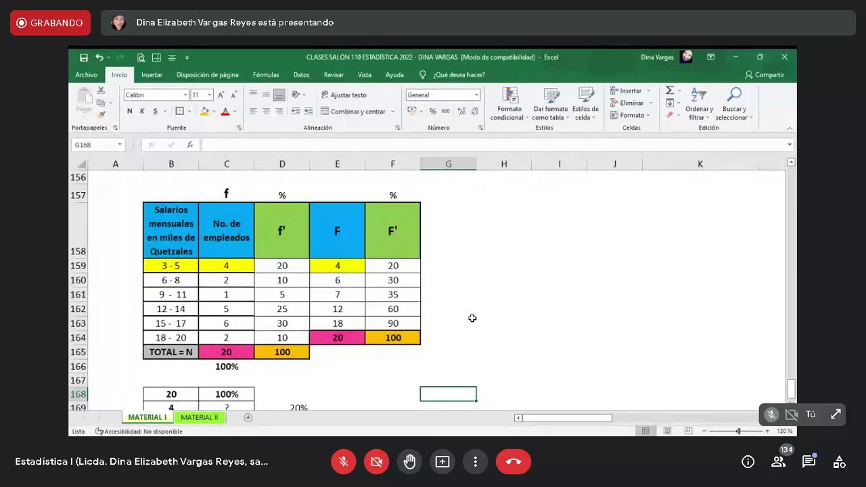
click(283, 268)
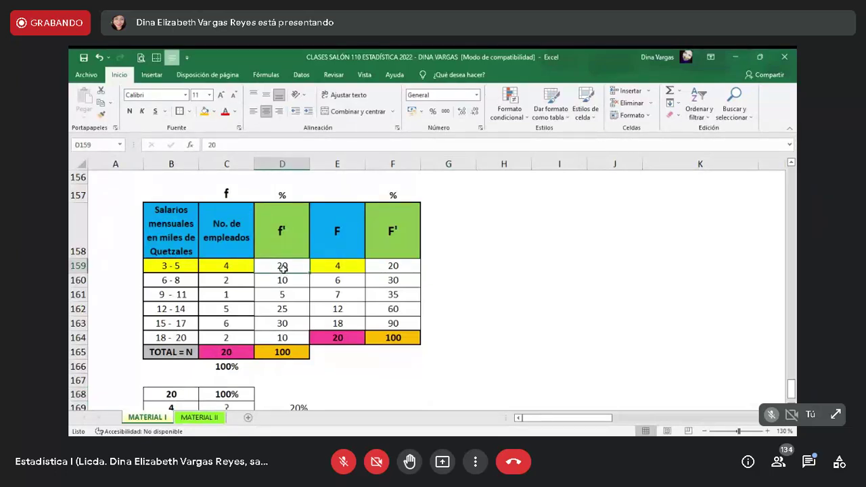
key(Down)
key(Down)
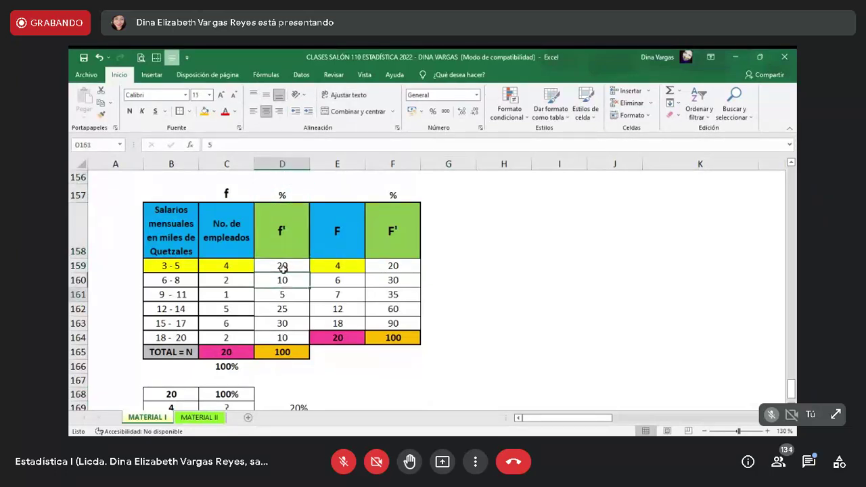
key(Down)
key(Down)
key(Down)
key(Down)
key(Down)
key(Down)
key(Down)
key(Down)
key(Down)
key(Down)
key(Down)
key(Down)
key(Up)
key(Up)
key(Up)
key(Up)
key(Up)
key(Up)
key(Left)
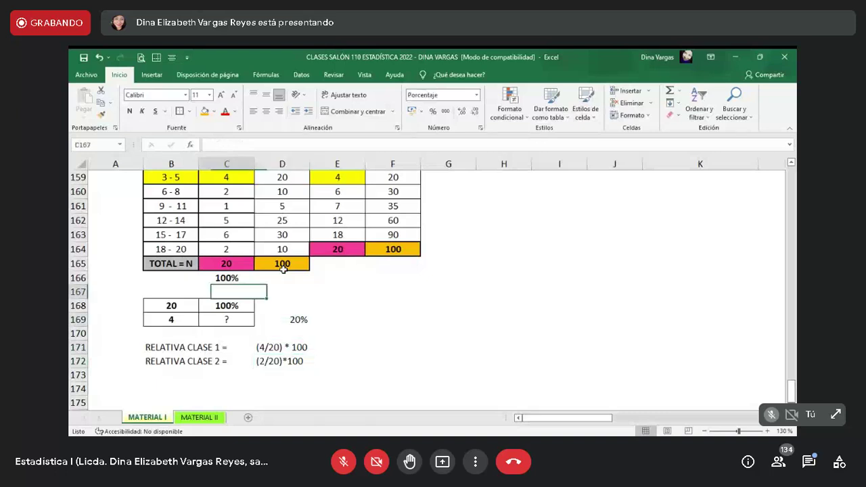
key(Up)
key(Up)
key(Down)
key(Down)
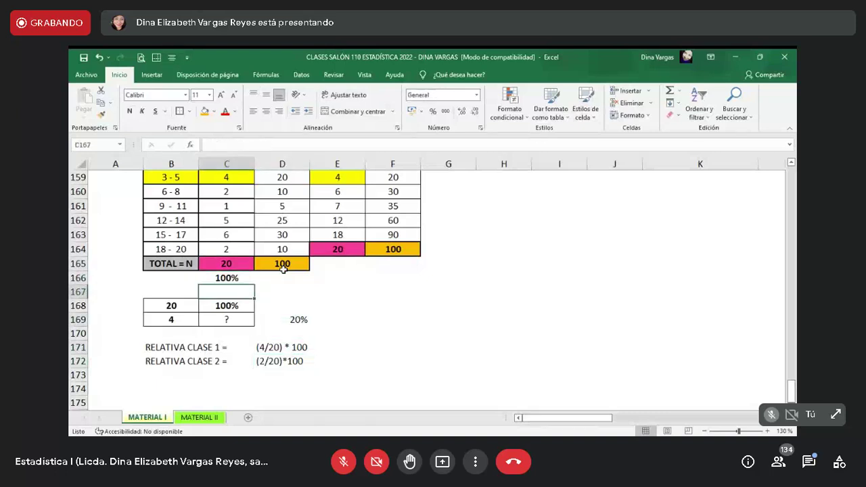
Step: Trace how the 3 - 5 class frequency and the employee total feed the rule-of-three working in rows 168 and 169
key(Left)
key(Up)
key(Up)
key(Up)
key(Up)
key(Up)
key(Up)
key(Up)
key(Up)
key(Up)
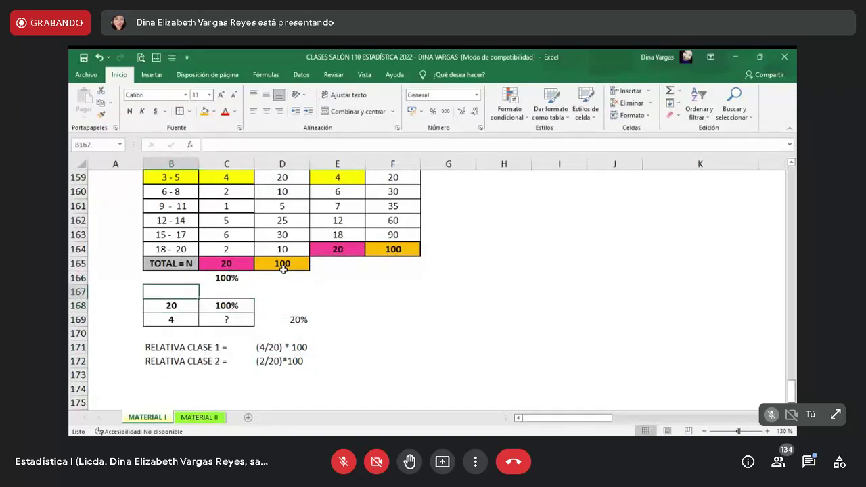
key(Right)
key(Down)
key(Down)
key(Up)
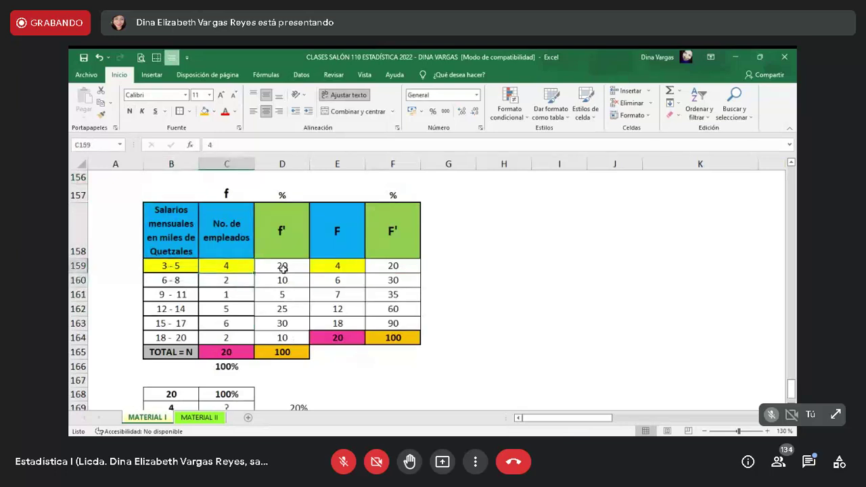
key(shift+Right)
key(Down)
key(Down)
key(Down)
key(Down)
key(Down)
key(Down)
key(Down)
key(Down)
key(Down)
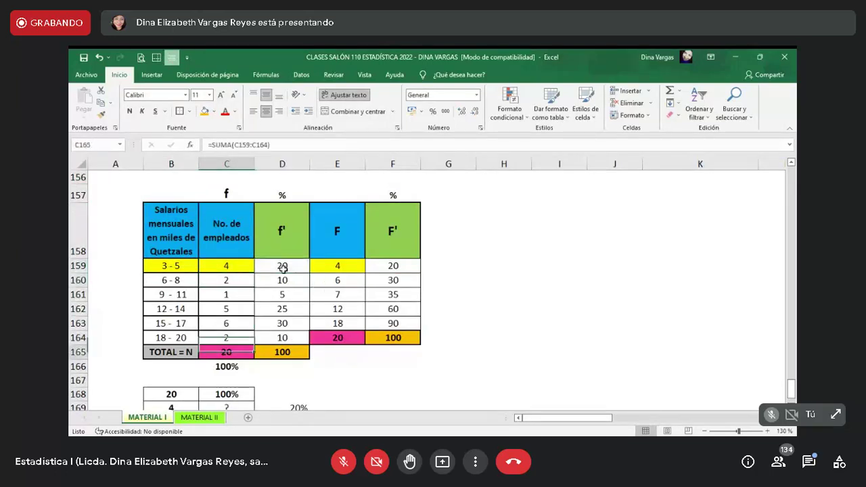
Step: Make the 20% result in D169 bold
key(Left)
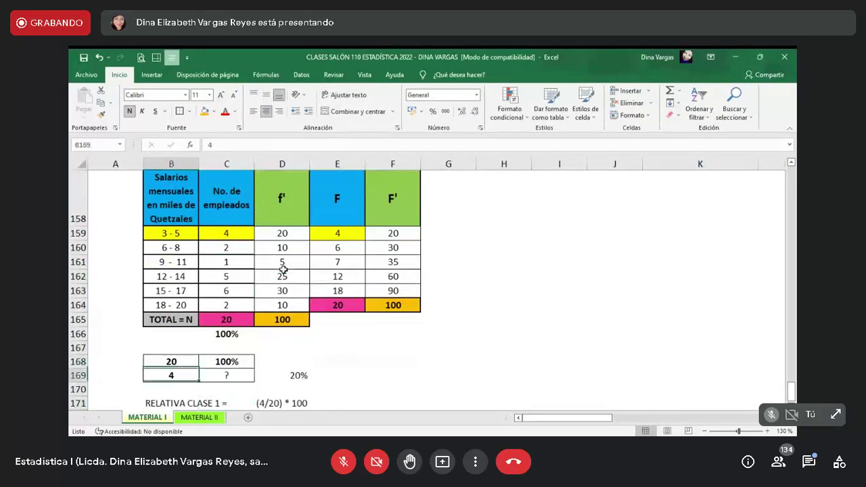
key(Right)
key(Right)
key(Down)
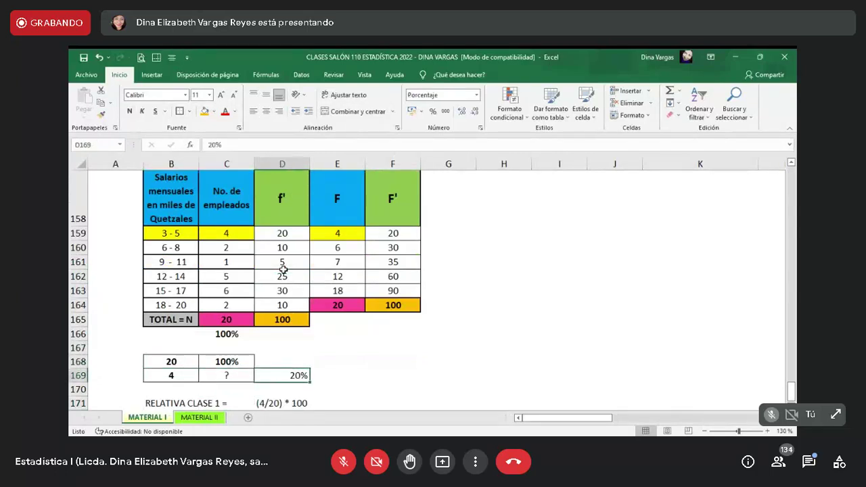
Step: Examine the relative frequency formulas for class 1 and class 2 in rows 171 and 172
key(Down)
key(Down)
key(Down)
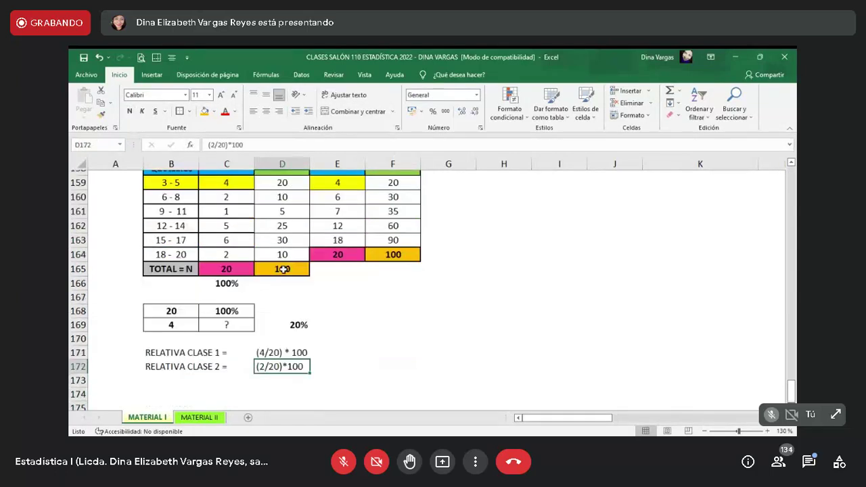
key(Up)
key(Left)
key(Left)
key(shift+Right)
key(shift+Right)
key(shift+Right)
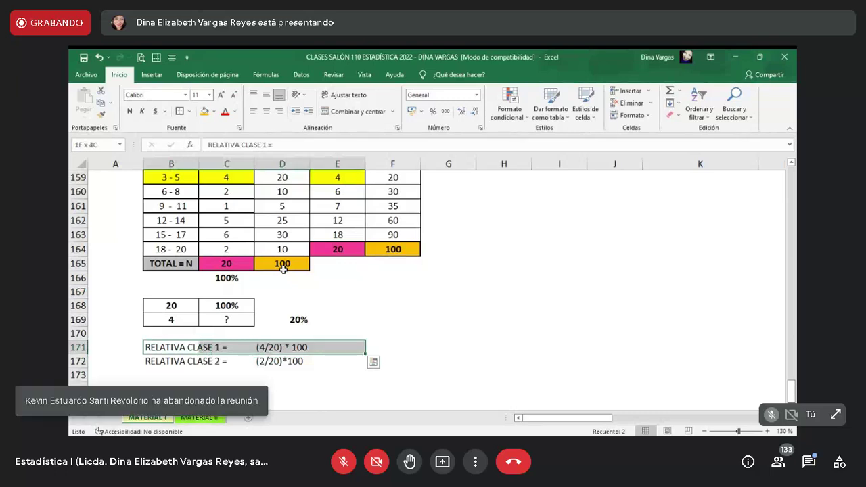
Step: Save the workbook in its current format, continuing past the compatibility check
key(Up)
key(Up)
key(Up)
key(Up)
key(Up)
key(Up)
key(Up)
key(Up)
key(Up)
key(Up)
key(Up)
key(Up)
key(Up)
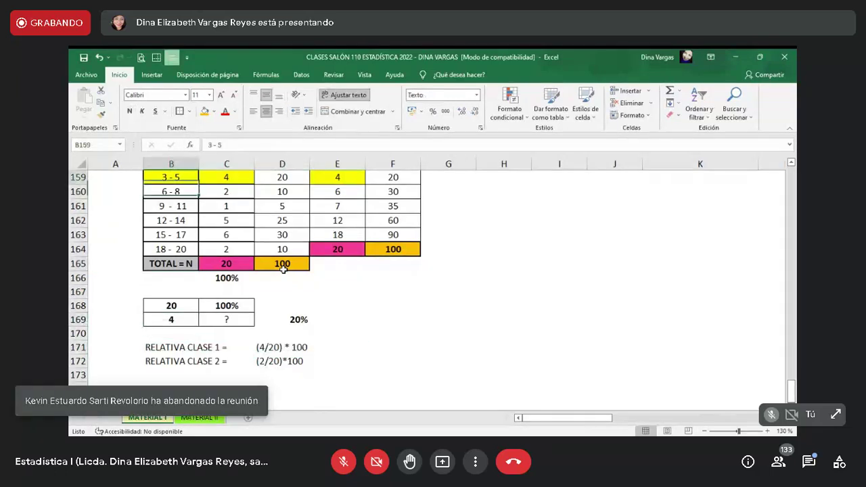
key(Up)
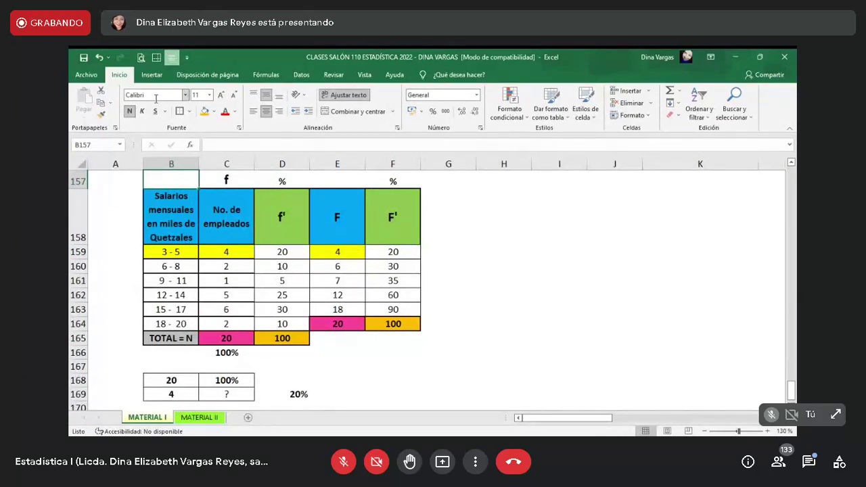
click(82, 58)
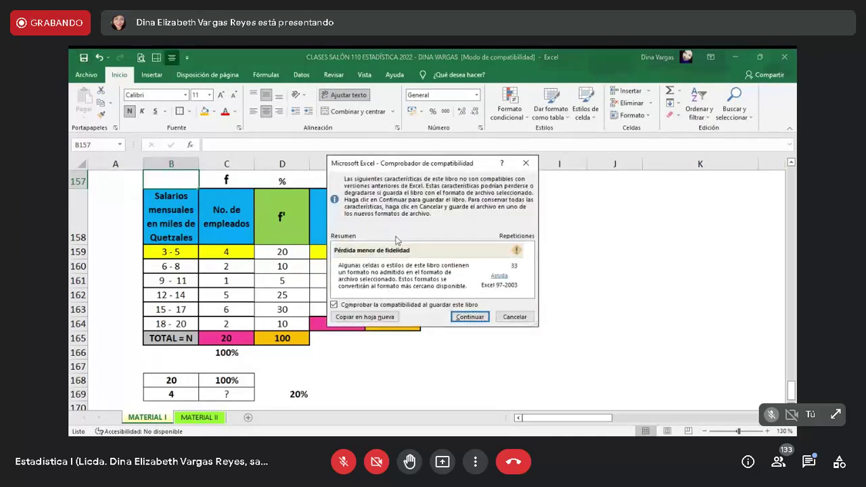
click(470, 317)
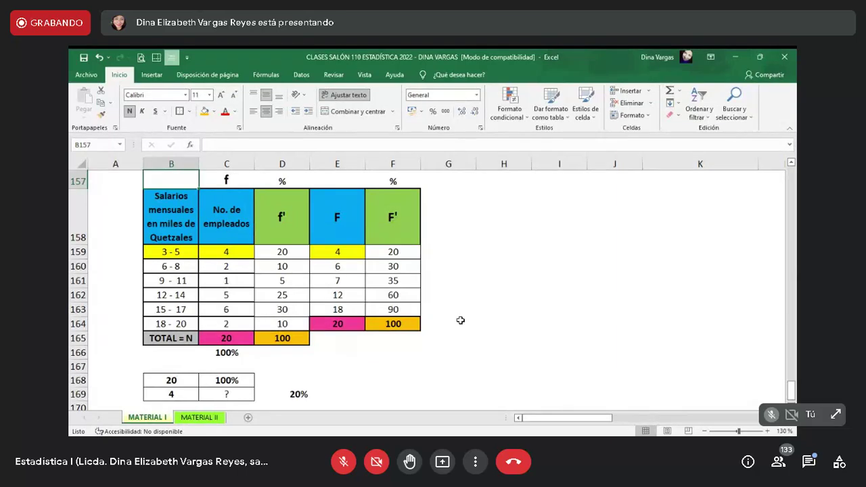
Step: Switch to the MATERIAL II sheet, zoomed in to 115% and shown from its first rows and columns
click(193, 421)
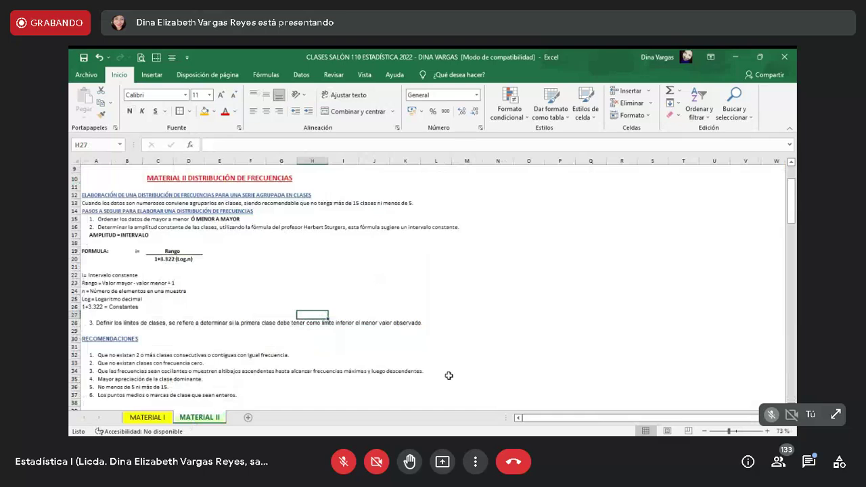
ctrl+scroll(393, 343, up, 3)
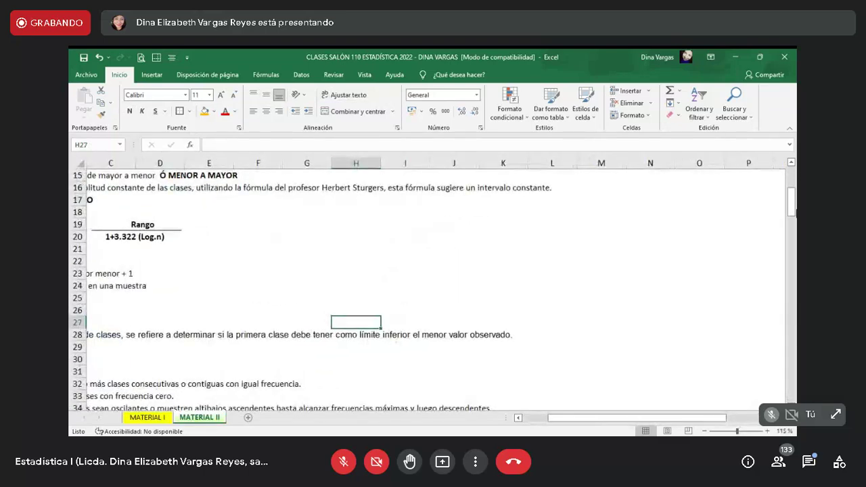
drag(791, 197, 792, 178)
drag(595, 418, 530, 422)
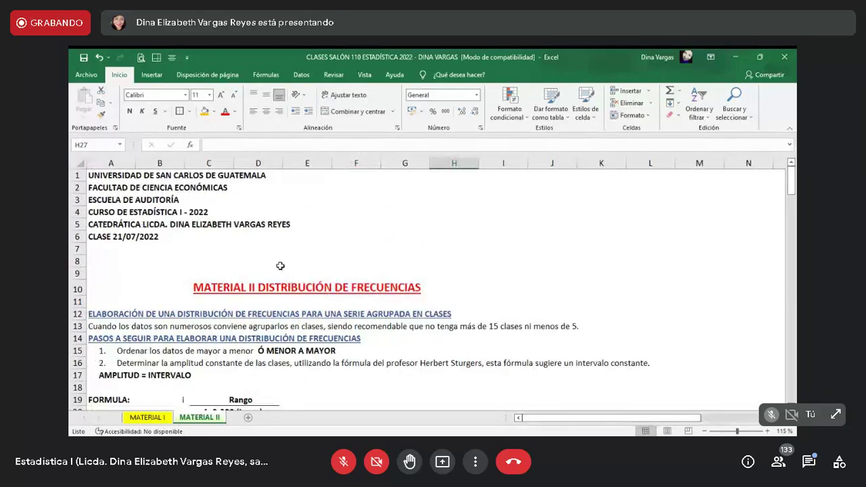
Step: Read the MATERIAL II introduction on building a grouped frequency distribution, including its steps and the interval formula
key(Down)
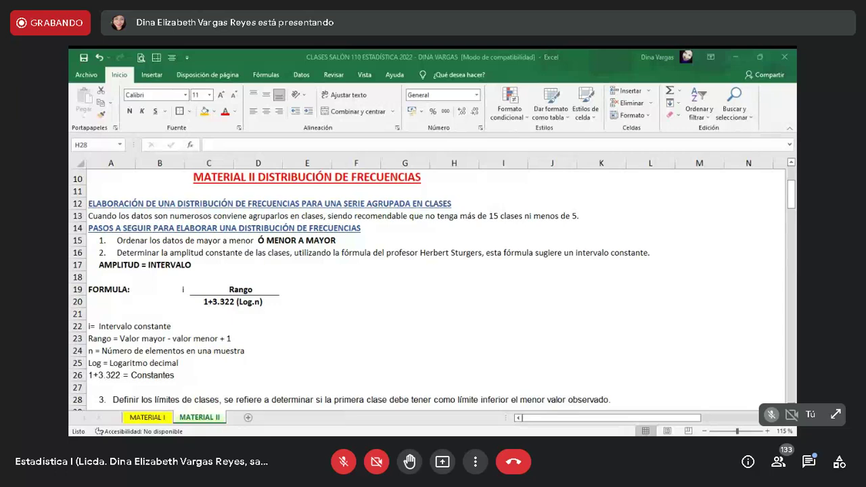
click(307, 326)
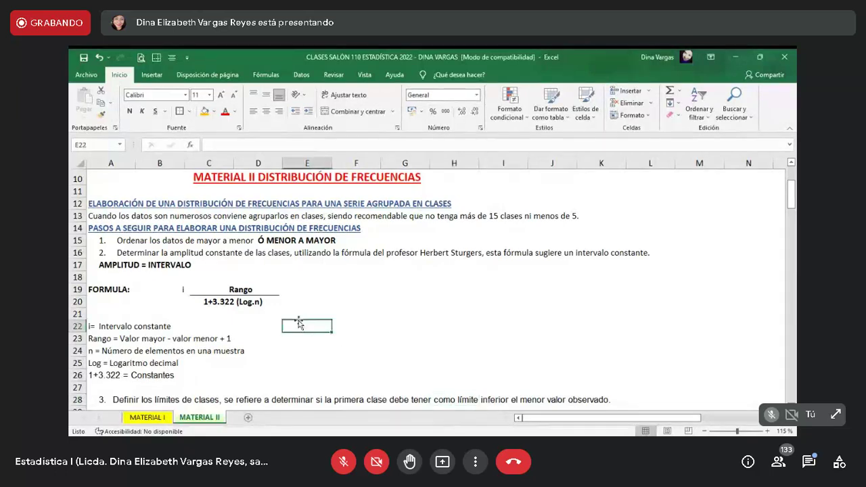
click(357, 214)
key(Up)
key(Up)
key(Up)
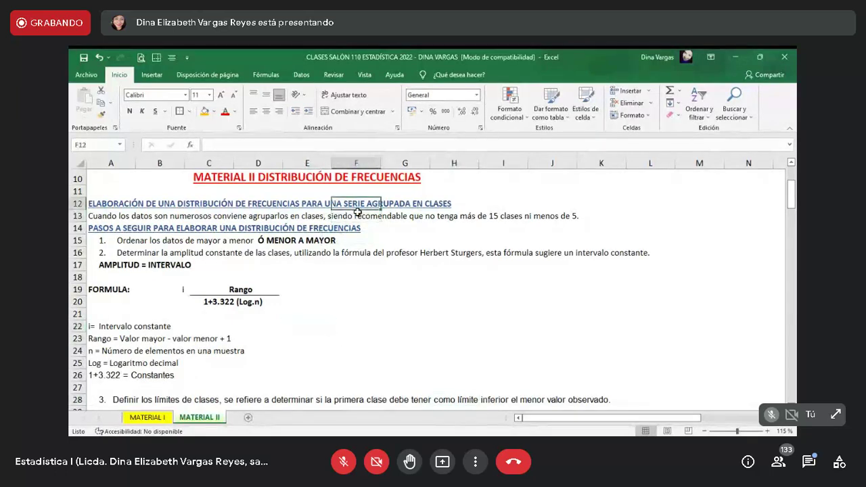
key(Down)
key(Down)
key(Down)
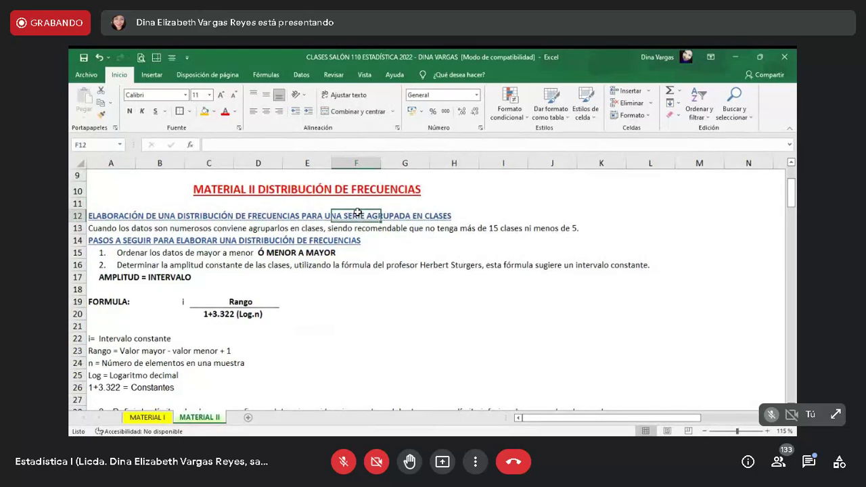
key(Left)
key(Home)
key(Up)
scroll(358, 214, up, 1)
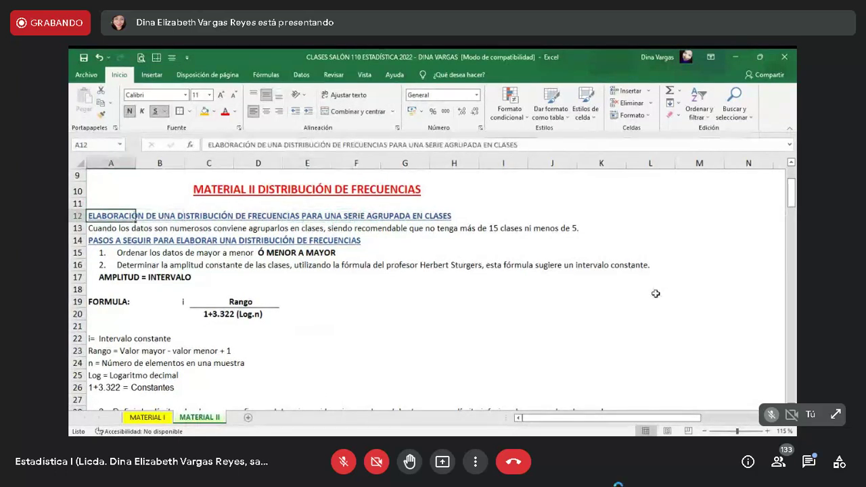
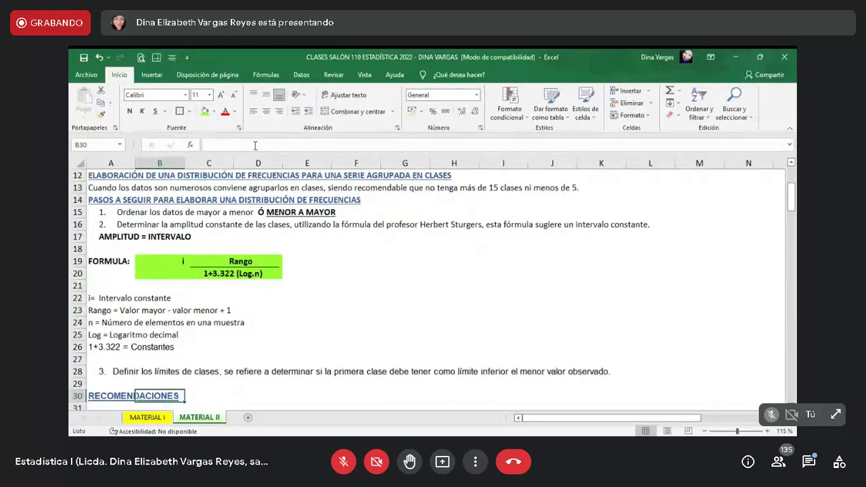
Step: Make the words "la amplitud constante de las clases" in A16 bold and underlined
key(Up)
key(Up)
key(Up)
key(Up)
key(Up)
key(Up)
key(Up)
key(Up)
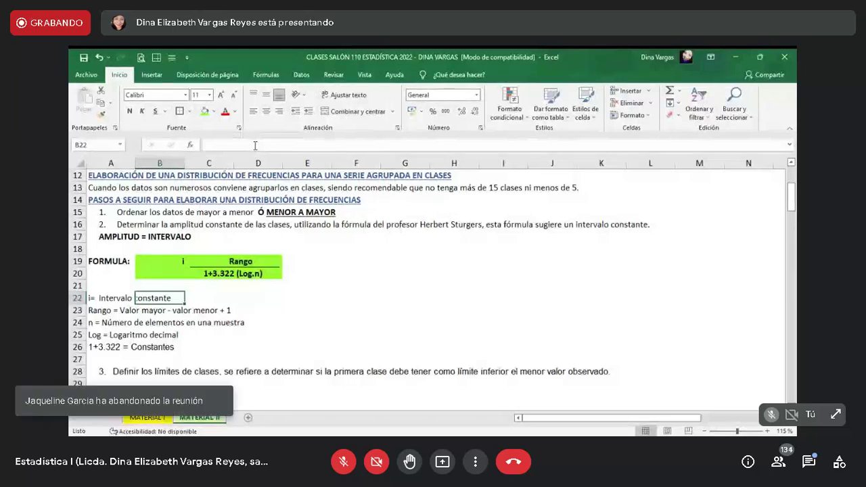
key(Up)
key(Up)
key(Up)
key(Up)
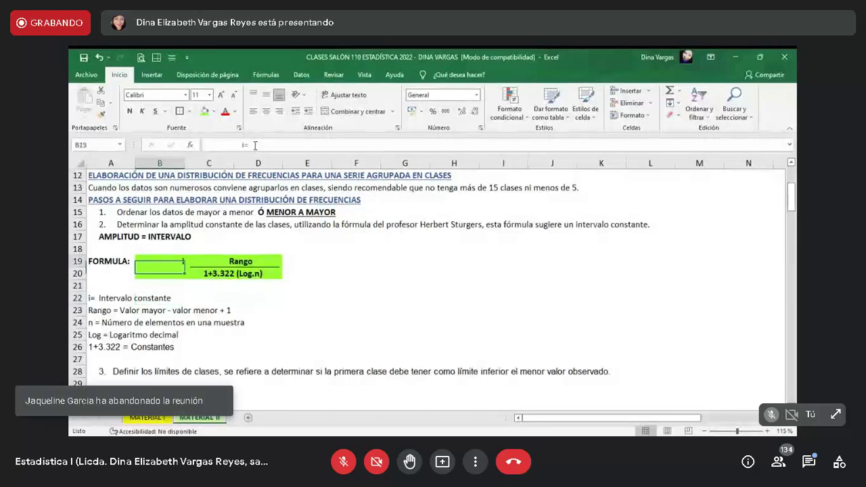
key(Up)
key(Up)
key(Left)
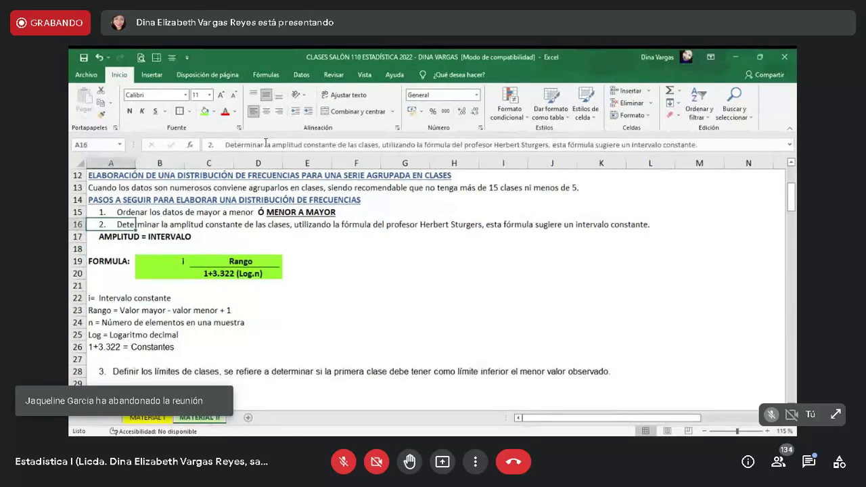
drag(265, 144, 379, 146)
key(ctrl+n)
key(ctrl+s)
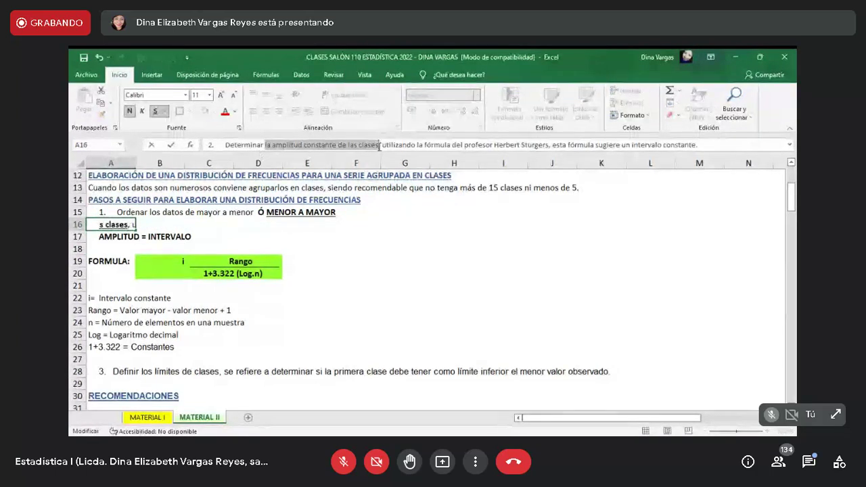
key(Return)
Step: Fill the AMPLITUD = INTERVALO line, cells A17 to C17, with yellow
key(shift+Right)
key(shift+Right)
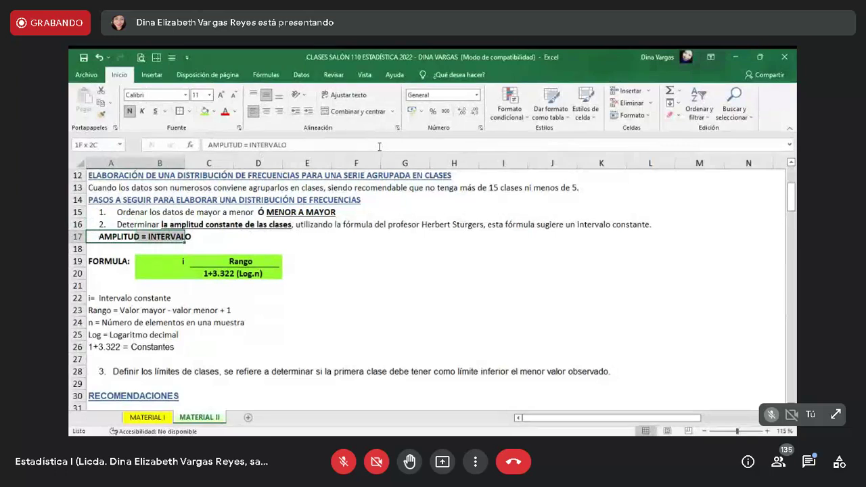
click(214, 111)
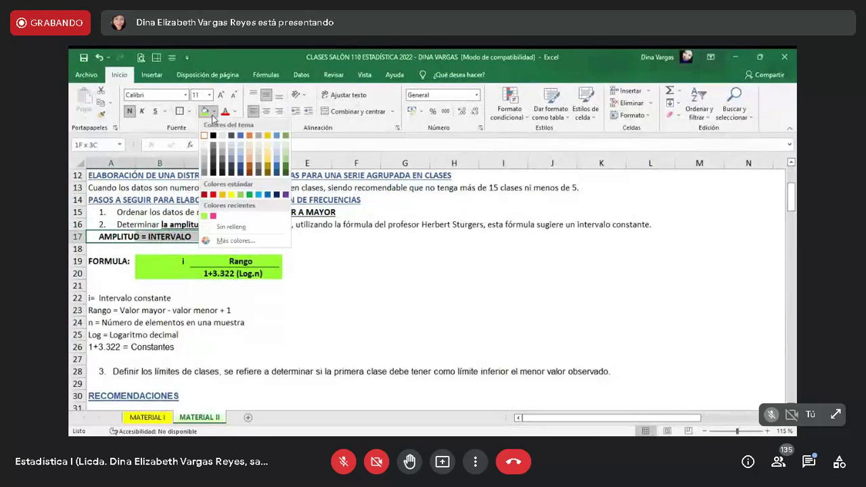
click(224, 194)
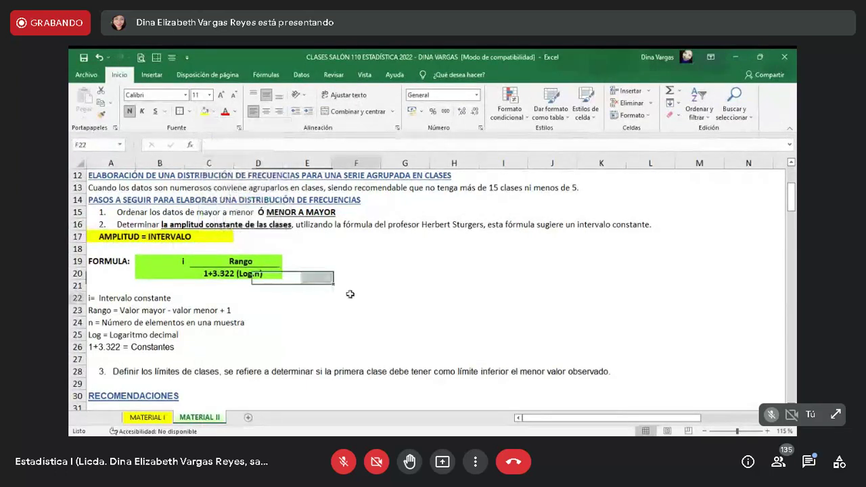
Step: Read the formula definitions, step 3 on class limits, the RECOMENDACIONES list and the start of EJEMPLO No. 1
click(352, 309)
key(Down)
key(Down)
key(Down)
key(Down)
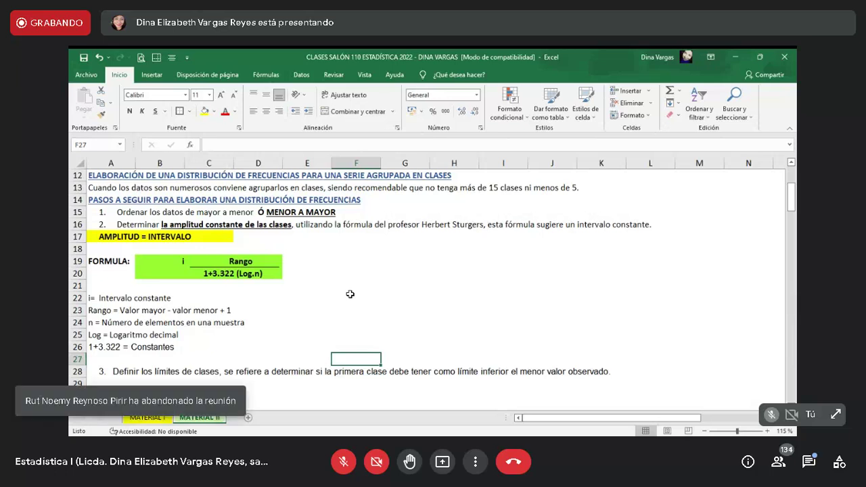
key(Down)
key(Down)
key(Down)
key(Down)
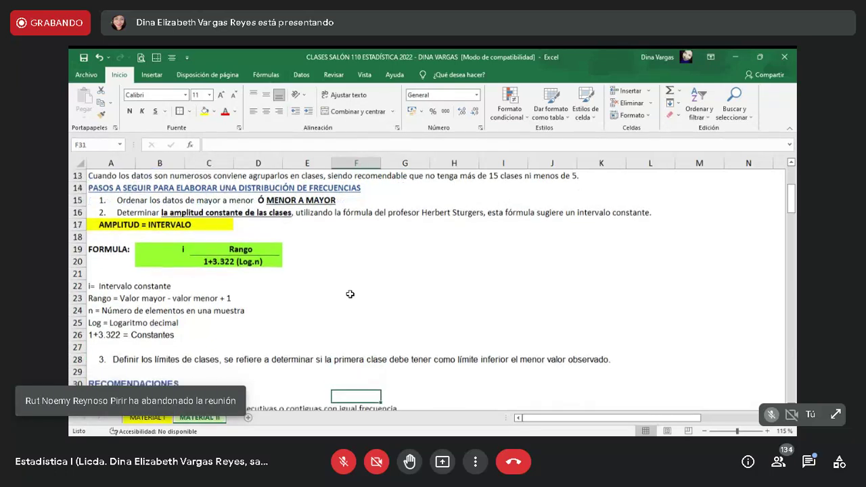
key(Down)
key(Down)
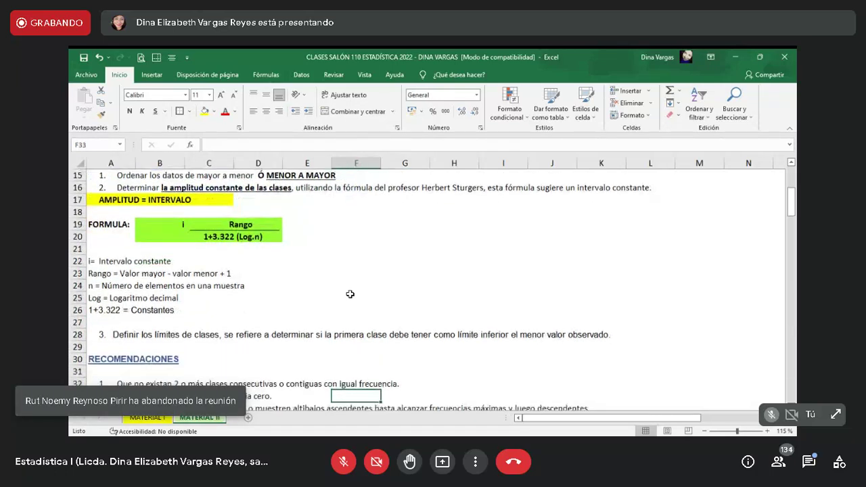
key(Down)
key(Down)
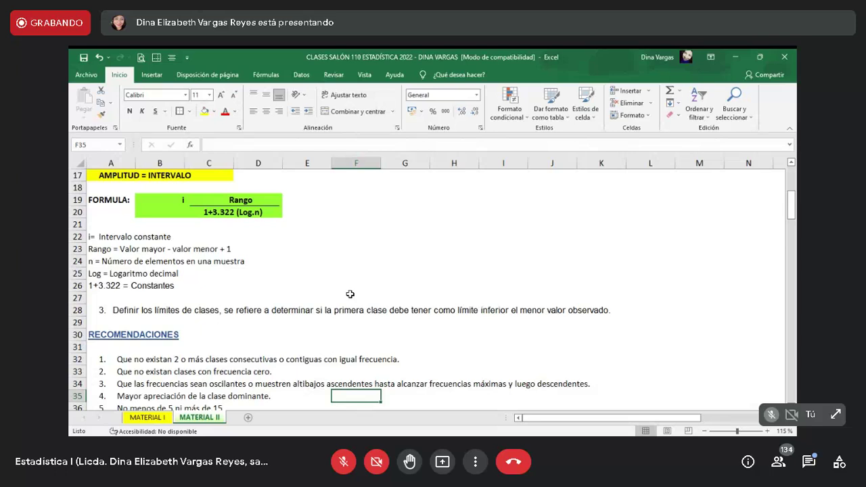
key(Down)
key(Down)
key(Down)
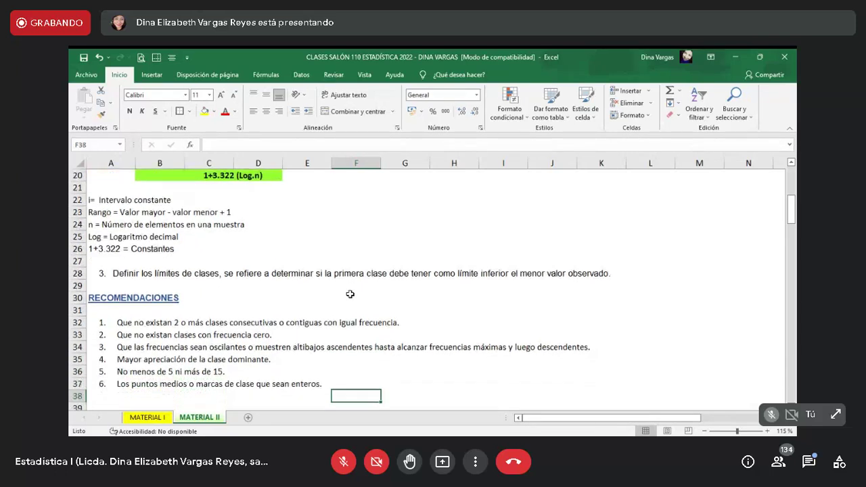
key(Down)
key(Down)
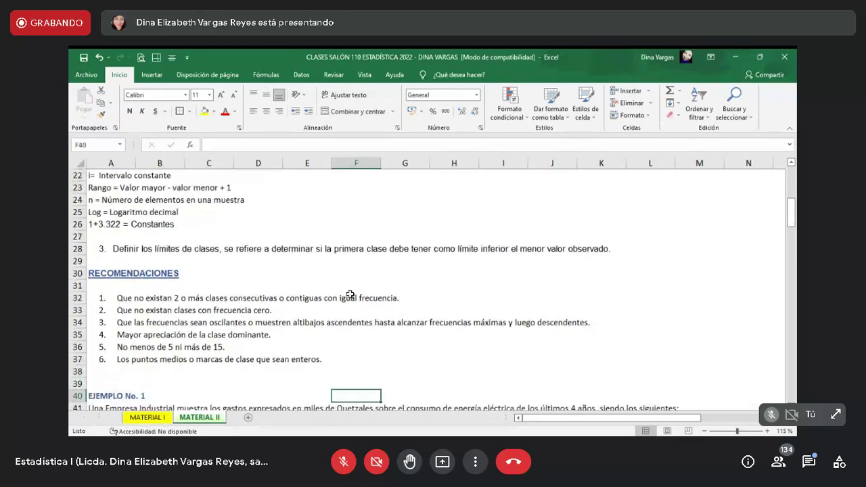
key(Down)
key(Down)
key(Down)
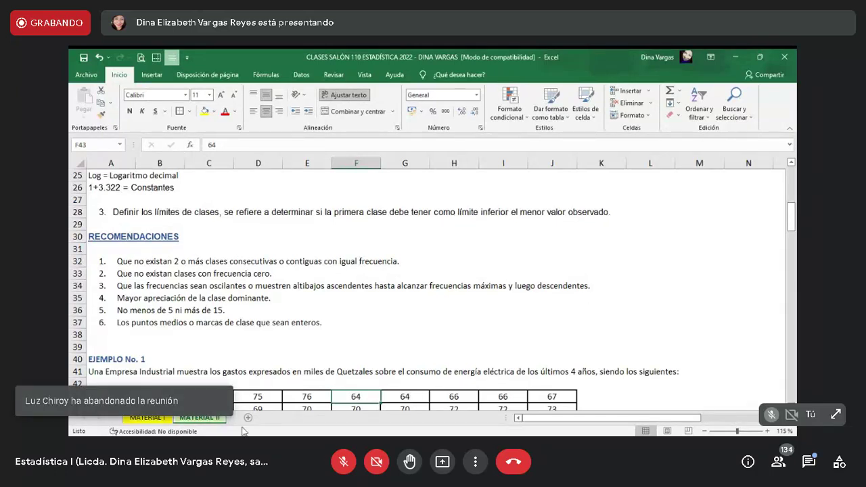
Step: Return to the MATERIAL I sheet and examine the 39 to 45 interval values of EJEMPLO NO. 2 in E122:K122
click(181, 419)
click(405, 281)
key(Up)
key(Up)
key(Up)
key(Up)
key(Up)
key(Up)
key(Up)
key(Up)
key(Up)
key(Up)
key(Up)
key(Up)
key(Up)
key(Up)
key(Up)
key(Up)
key(Up)
key(Up)
key(Up)
key(Up)
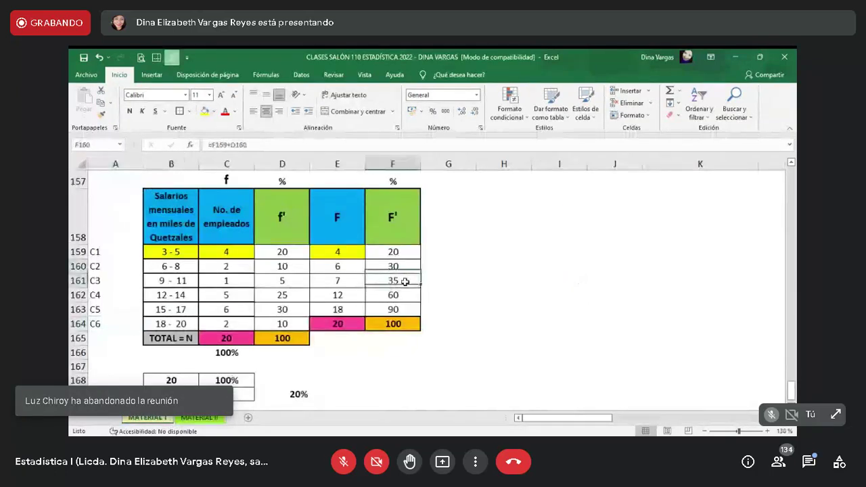
key(Up)
key(Up)
key(Up)
key(Up)
key(Up)
key(Up)
key(Up)
key(Up)
key(Up)
key(Up)
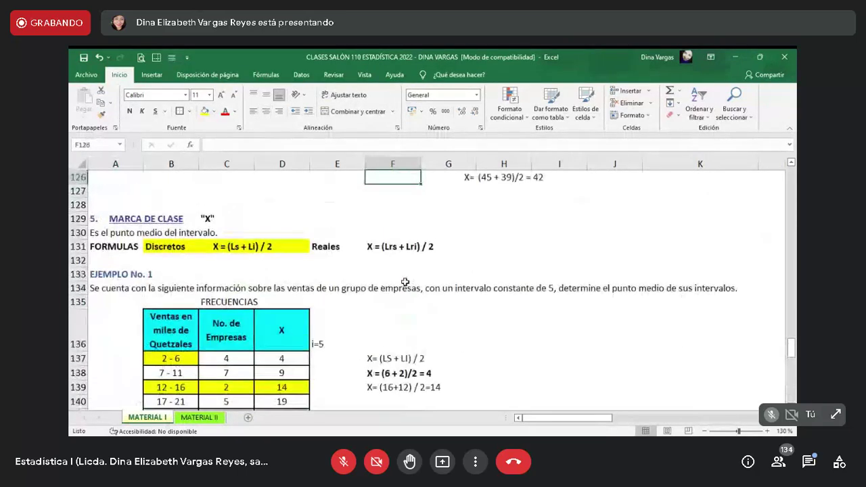
key(Down)
key(Down)
key(Down)
key(Down)
key(Down)
key(Down)
key(Down)
key(Down)
key(Down)
key(Down)
key(Down)
key(Down)
key(Down)
key(Left)
key(Up)
key(Up)
key(Up)
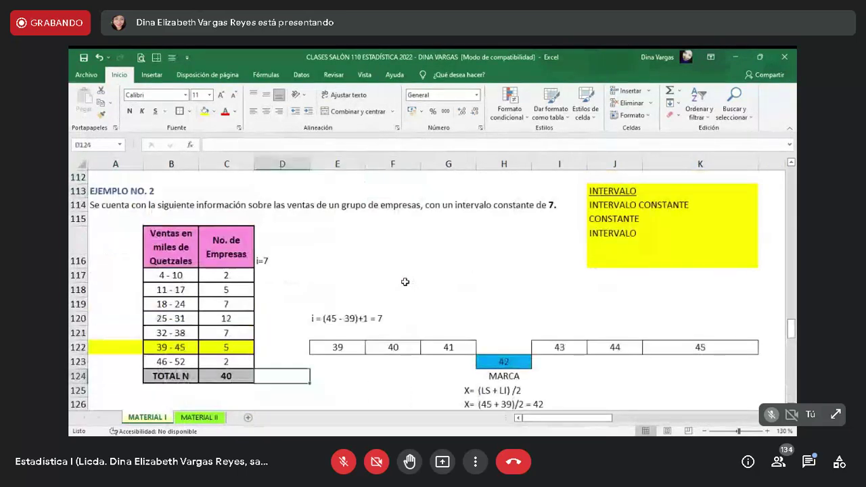
key(shift+Right)
key(shift+Right)
key(shift+Right)
key(shift+Right)
key(shift+Right)
key(shift+Right)
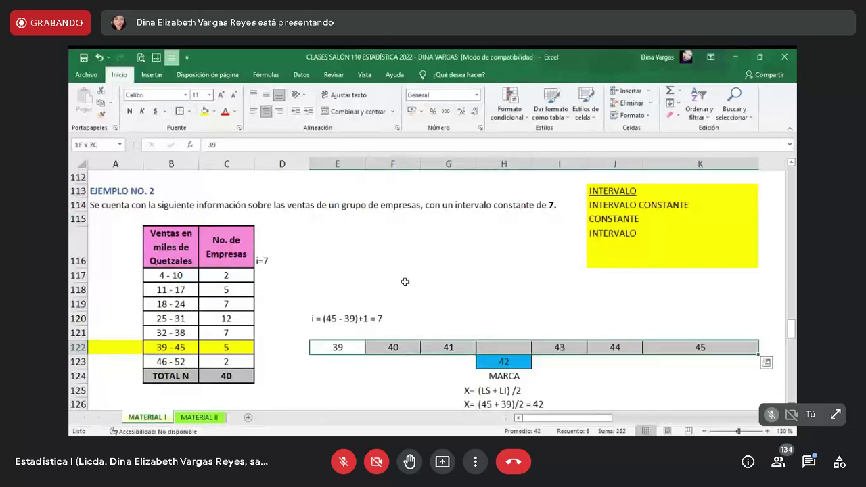
Step: Clear the class mark value 42 from the blue cell H123 in EJEMPLO NO. 2
key(Down)
key(Right)
key(Right)
key(Right)
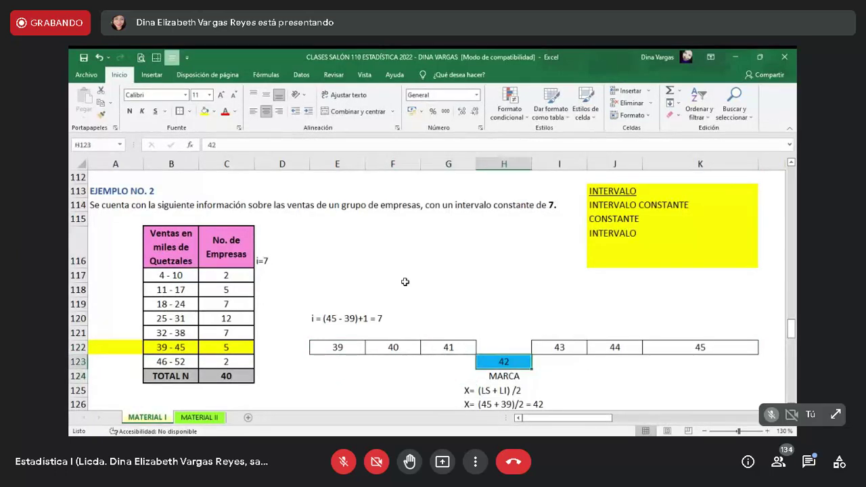
key(Delete)
key(Up)
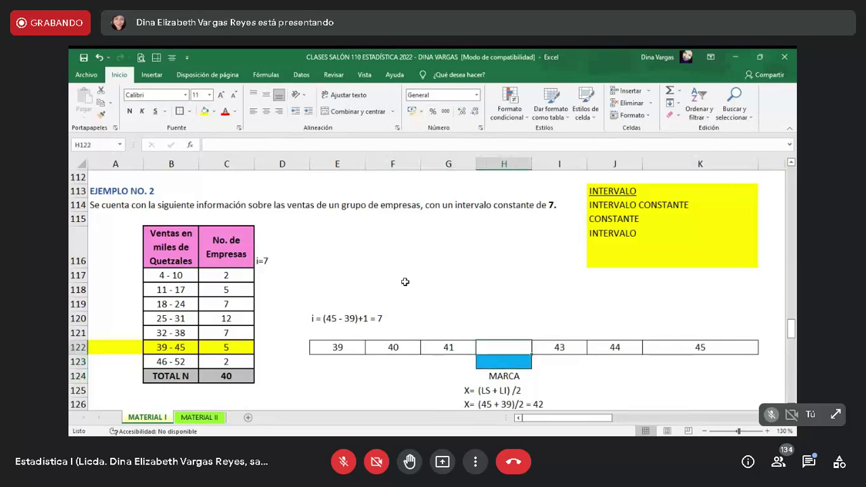
Step: Undo the clearing of cell H123 so the class mark in EJEMPLO NO. 2 is restored
key(Left)
key(Right)
key(Left)
key(shift+Right)
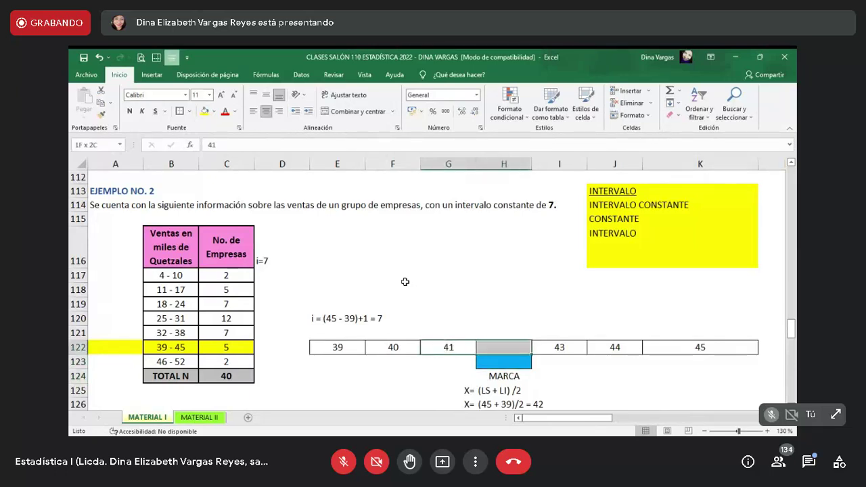
key(shift+Right)
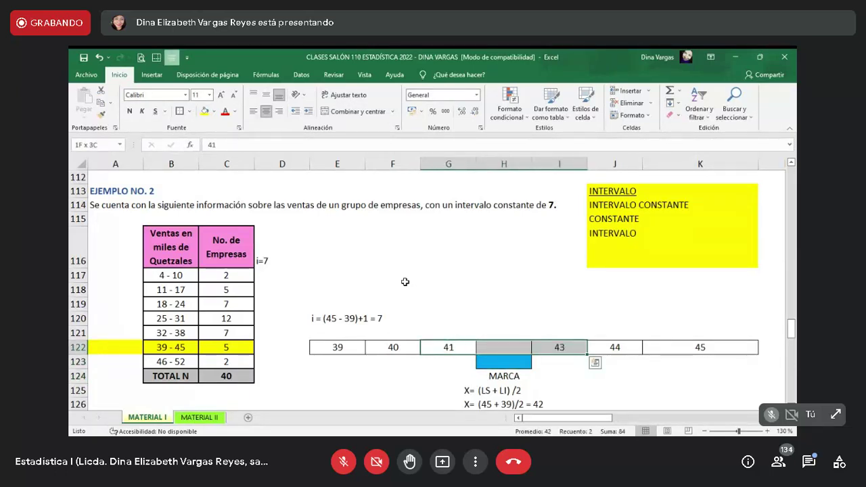
key(ctrl+z)
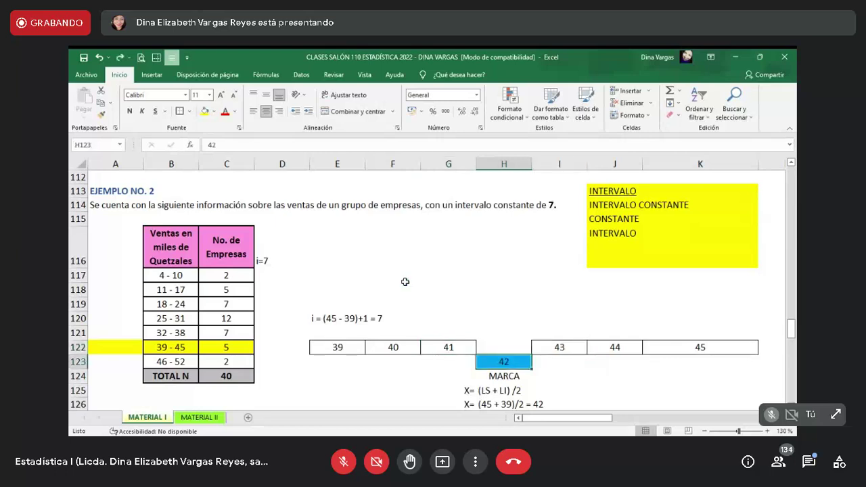
key(Down)
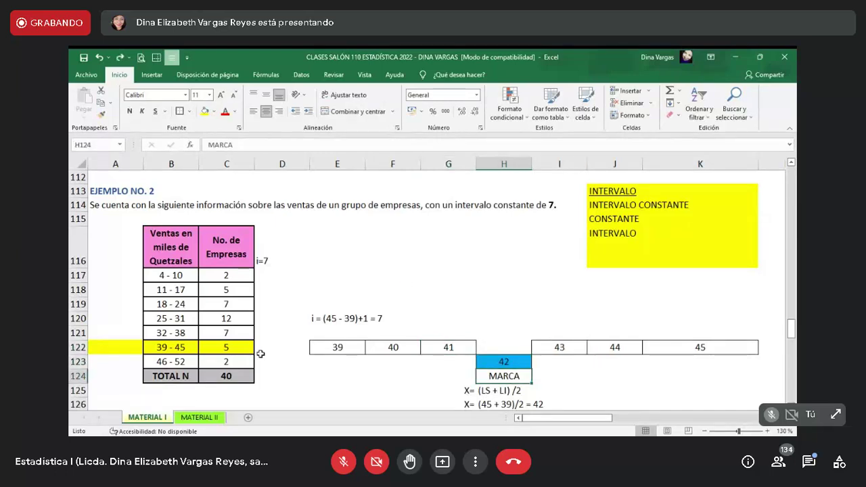
Step: Return to the MATERIAL II sheet and read the statement and data table of EJEMPLO No. 1
click(190, 418)
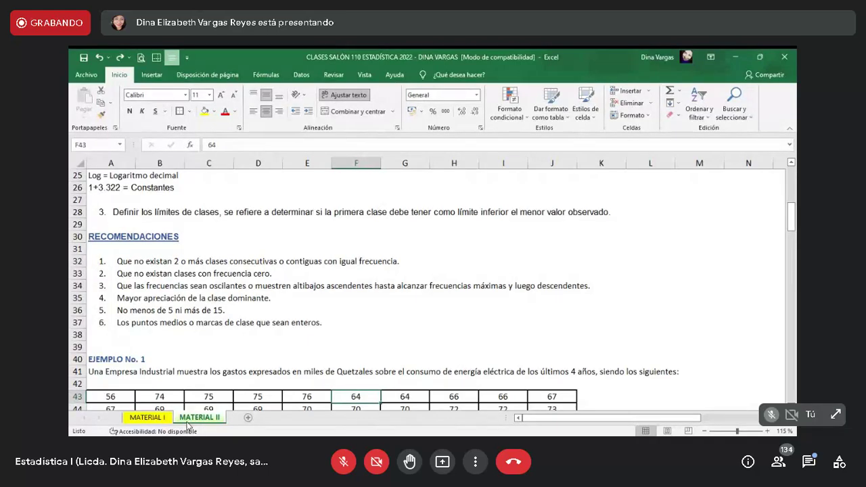
key(Down)
key(Down)
key(Down)
key(Down)
key(Down)
key(Down)
key(Down)
key(Down)
key(Down)
key(Down)
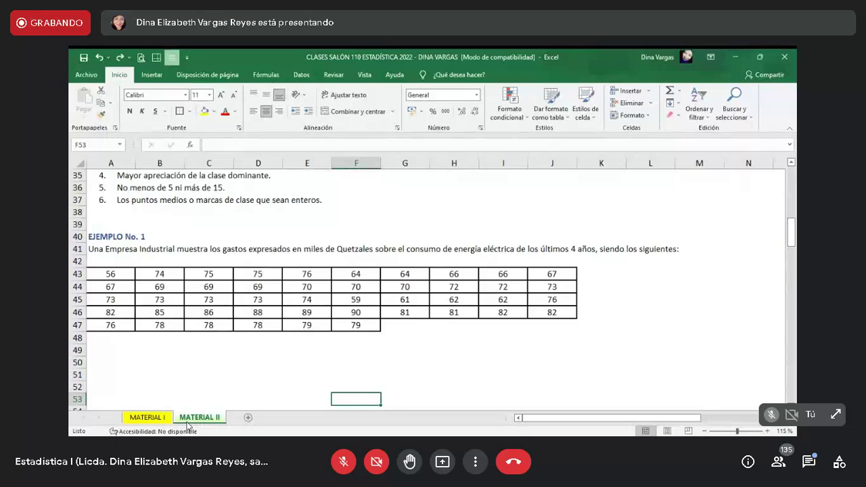
key(Down)
key(Down)
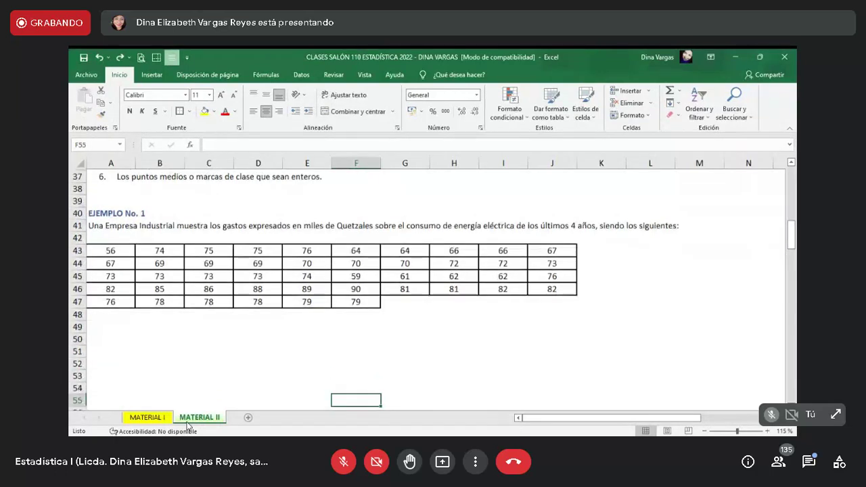
Step: Look through the area below EJEMPLO No. 1 as far as the graphical representation section and its HISTOGRAMA definition
key(Down)
key(Down)
key(Down)
key(Down)
key(Down)
key(Down)
key(Down)
key(Down)
key(Down)
key(Down)
key(Down)
key(Down)
key(Down)
key(Down)
key(Down)
key(Down)
key(Down)
key(Down)
key(Down)
key(Down)
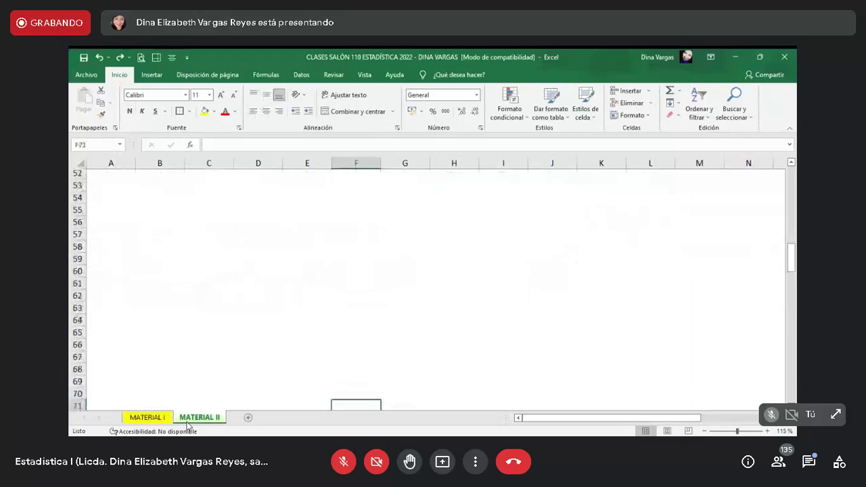
key(Down)
key(Down)
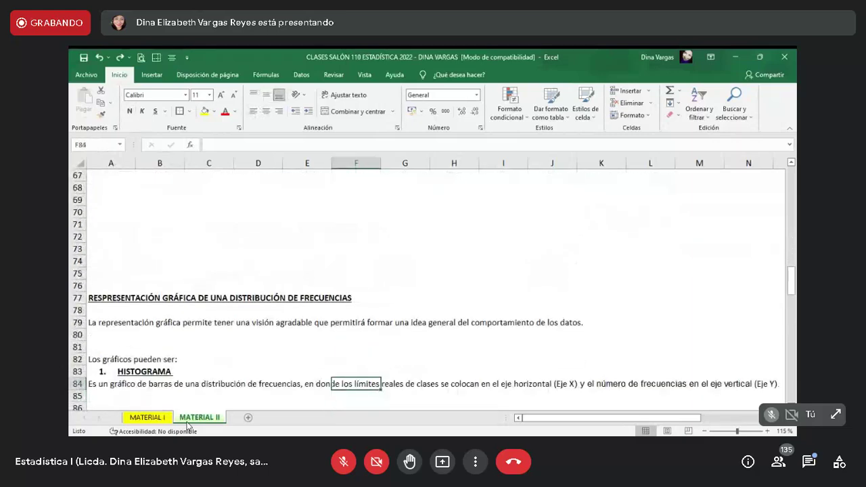
Step: Go back to EJEMPLO No. 1 and examine the electricity expense data in rows 43 to 47
key(Up)
key(Up)
key(Up)
key(Up)
key(Up)
key(Up)
key(Up)
key(Up)
key(Up)
key(Up)
key(Up)
key(Up)
key(Up)
key(Up)
key(Up)
key(Up)
key(Up)
key(Up)
key(Up)
key(Up)
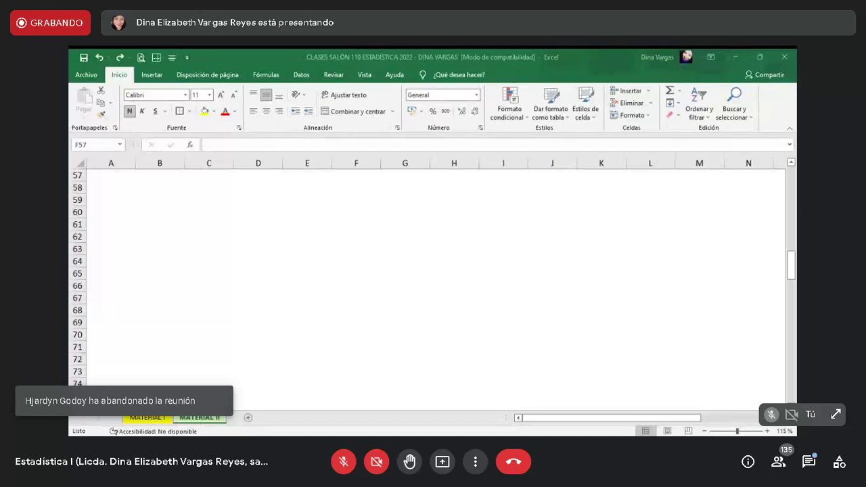
key(Up)
key(Up)
key(Up)
key(Up)
key(Up)
key(Up)
key(Up)
key(Up)
key(Up)
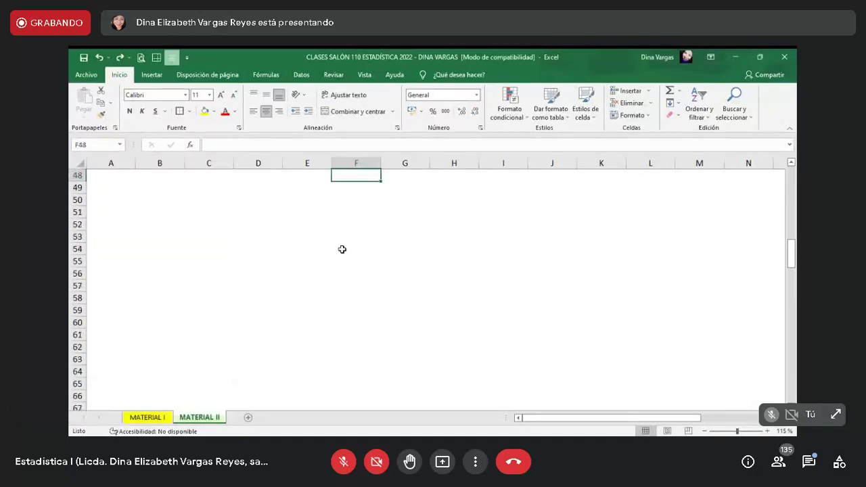
key(Up)
key(Up)
key(Up)
key(Up)
key(Up)
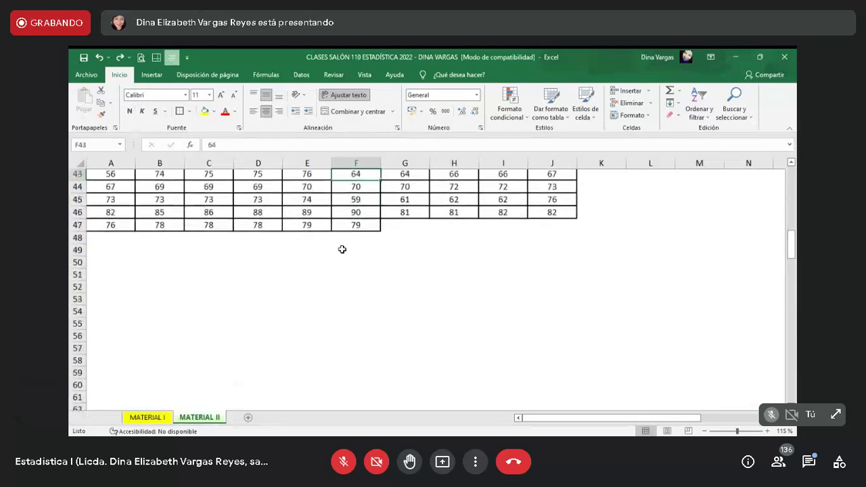
key(Up)
key(Up)
key(Up)
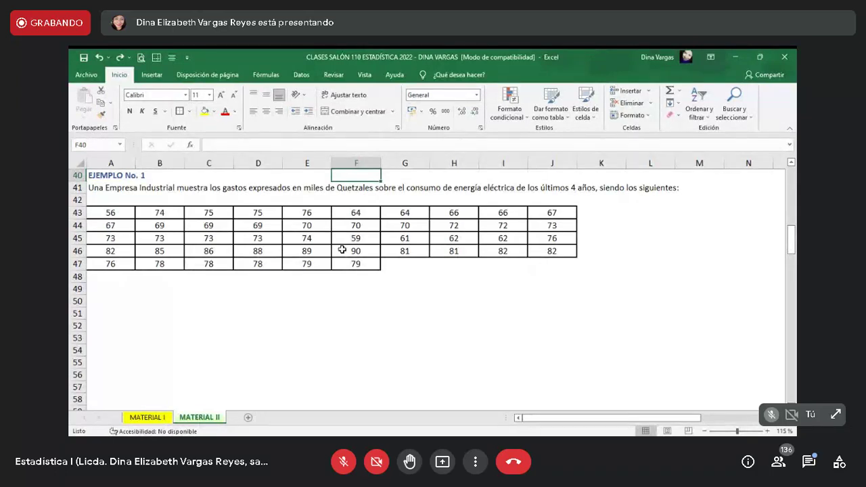
Step: Enter the heading GASTOS POR CONSUMO in cell B54, below the EJEMPLO No. 1 data
key(Down)
key(Down)
key(Down)
key(Down)
key(Down)
key(Down)
key(Down)
key(Down)
key(Down)
key(Down)
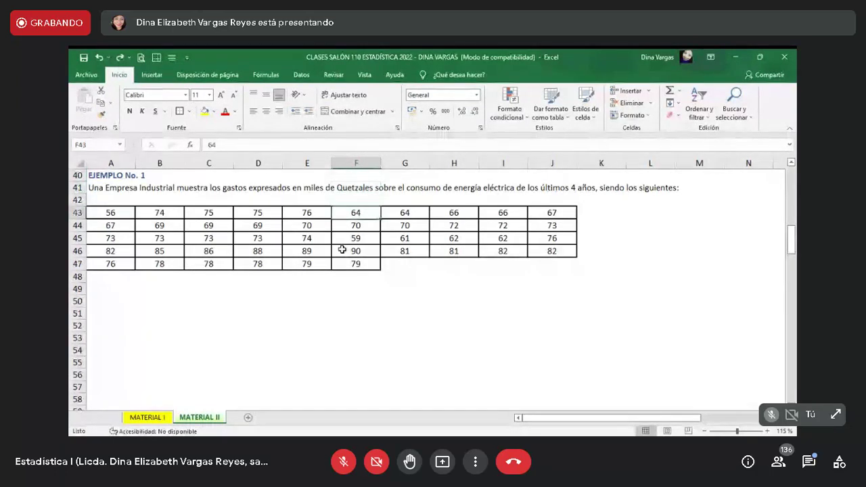
key(Down)
key(Down)
key(Down)
key(Down)
key(Down)
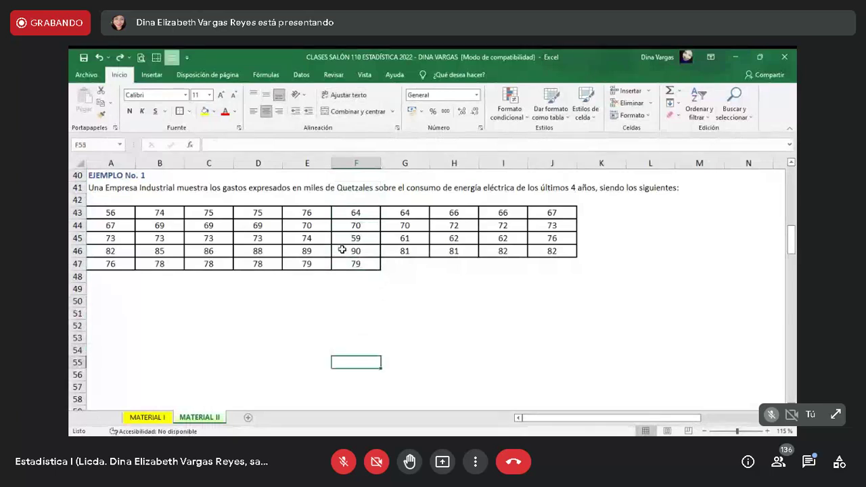
key(Left)
key(Left)
key(Left)
key(Left)
key(Down)
key(Down)
key(Down)
key(Down)
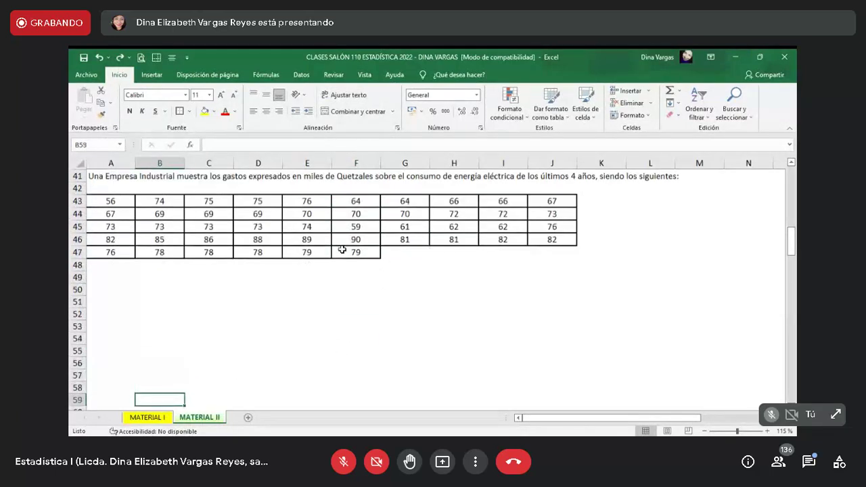
key(Left)
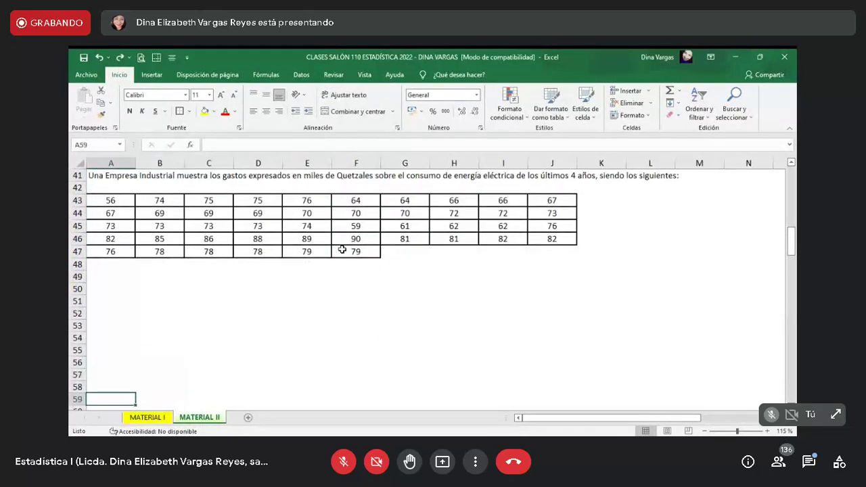
key(Up)
key(Up)
key(Right)
key(Up)
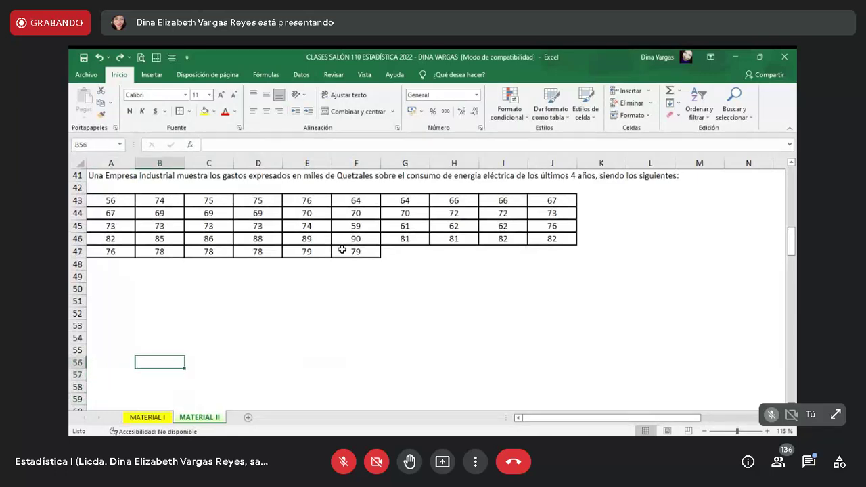
key(Left)
key(Up)
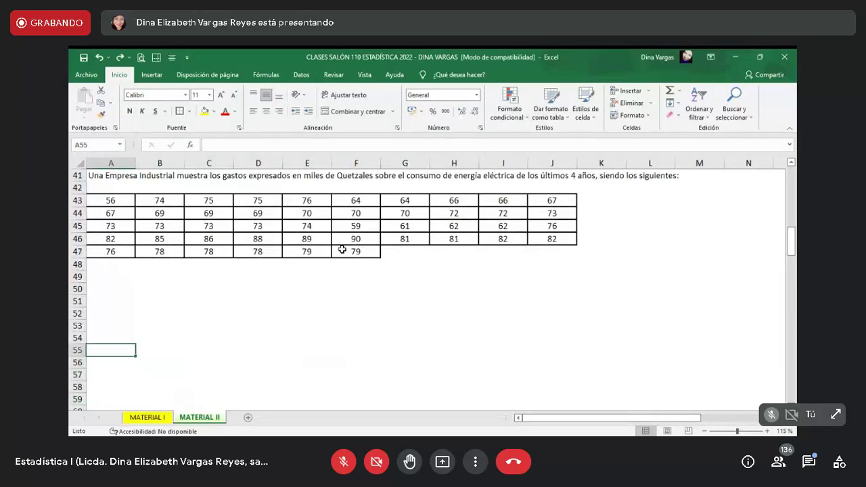
key(Right)
key(Up)
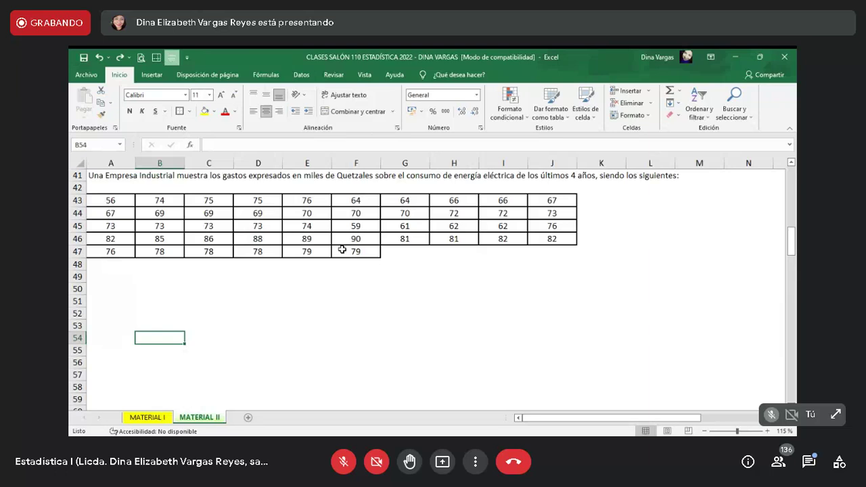
text(GASTOS PO)
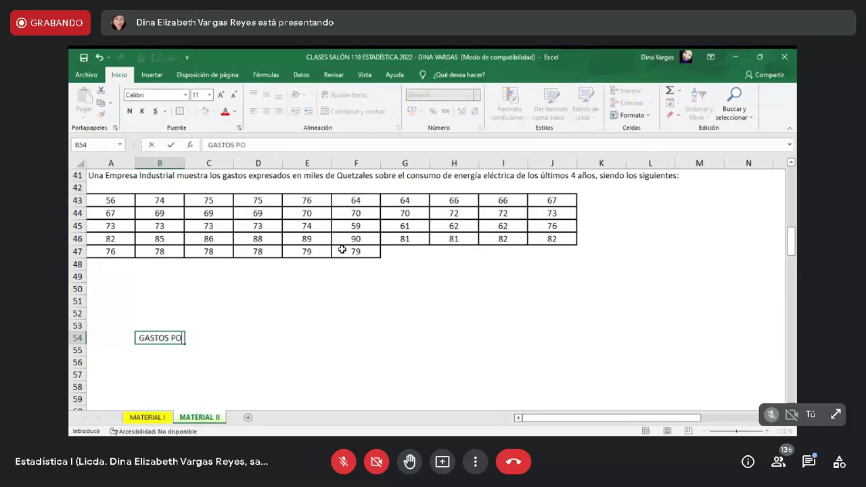
text(R CONSUMO)
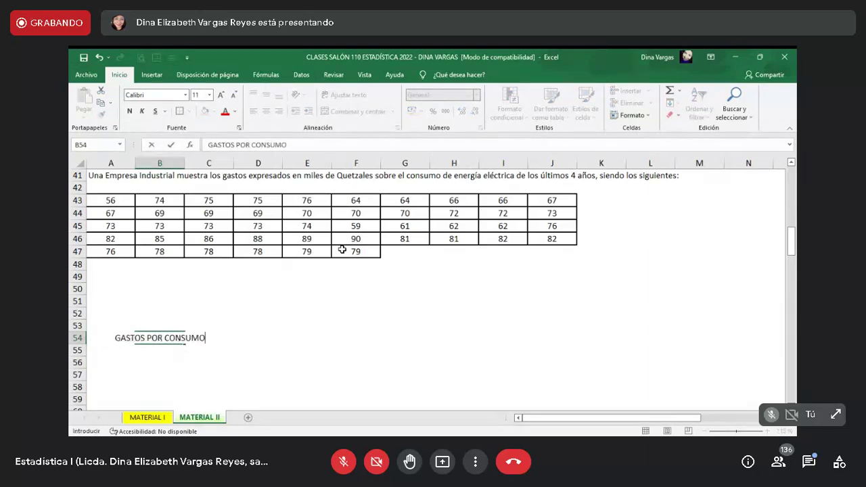
key(Return)
Step: Wrap the text of the GASTOS POR CONSUMO heading in B54 and make it bold
key(Up)
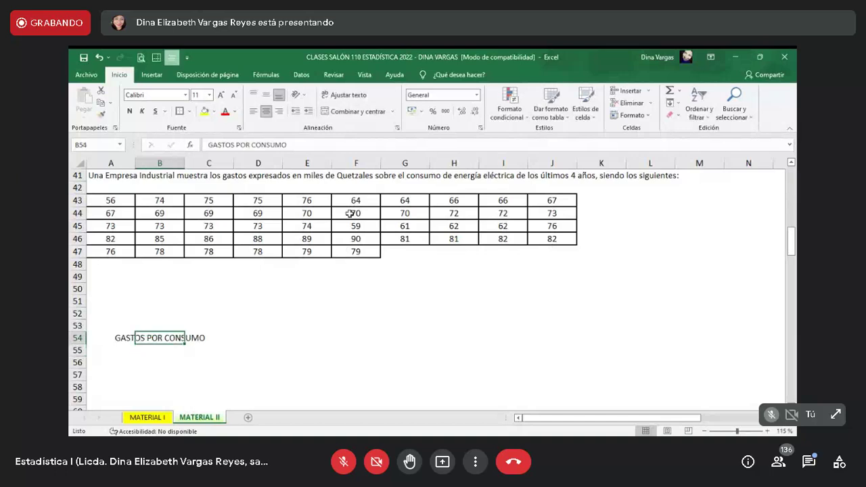
click(336, 95)
key(ctrl+n)
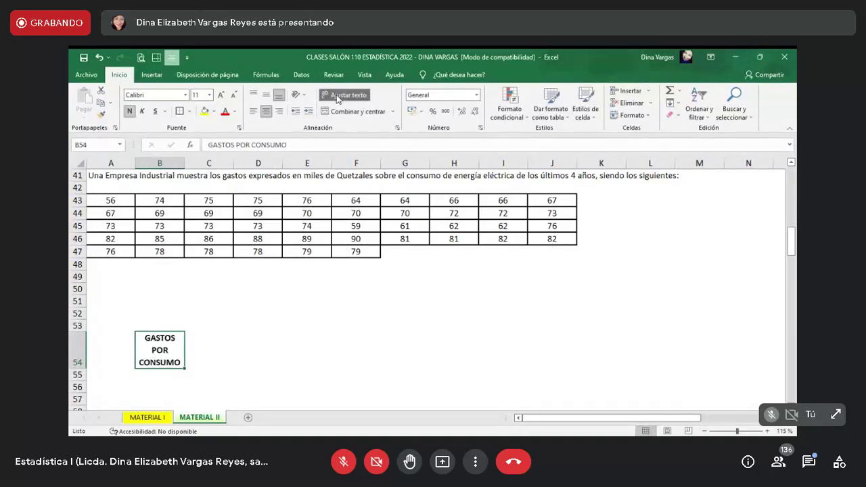
Step: Enter the heading No. GASTOS in cell C54 and make it bold
key(Right)
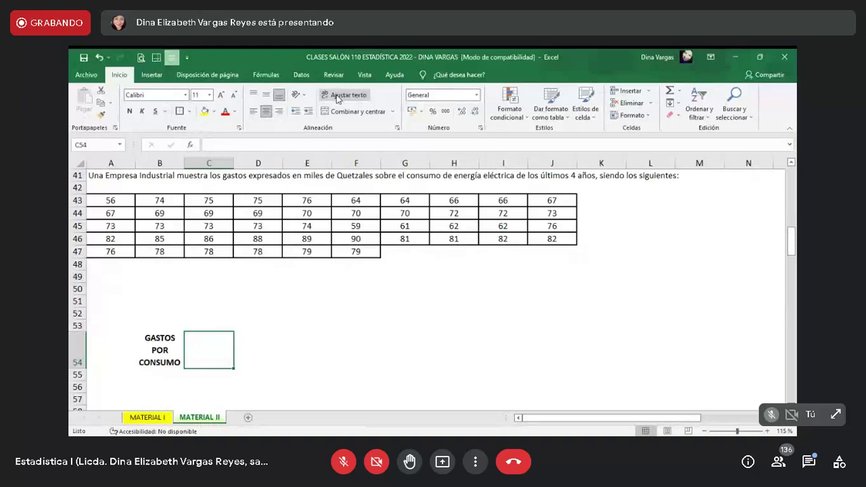
text(No. GASTPS)
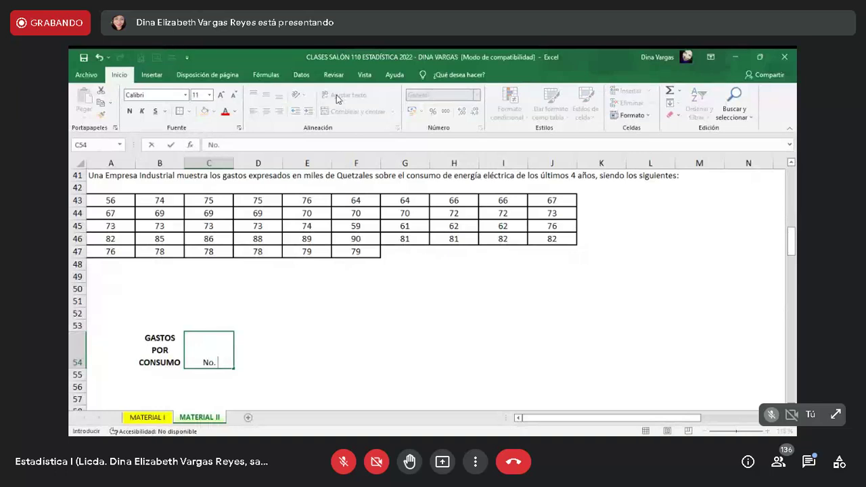
key(BackSpace)
key(BackSpace)
text(OS)
key(Return)
key(Up)
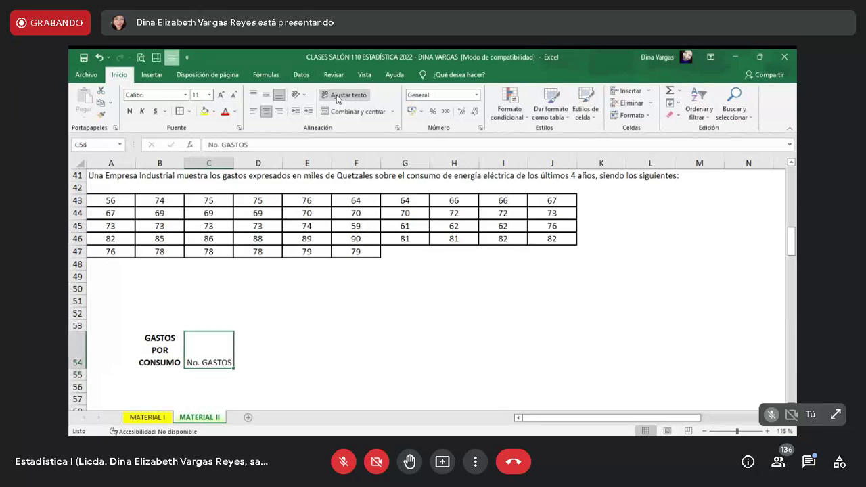
key(ctrl+n)
Step: Apply all borders to the new table range from B54 to C63
key(Left)
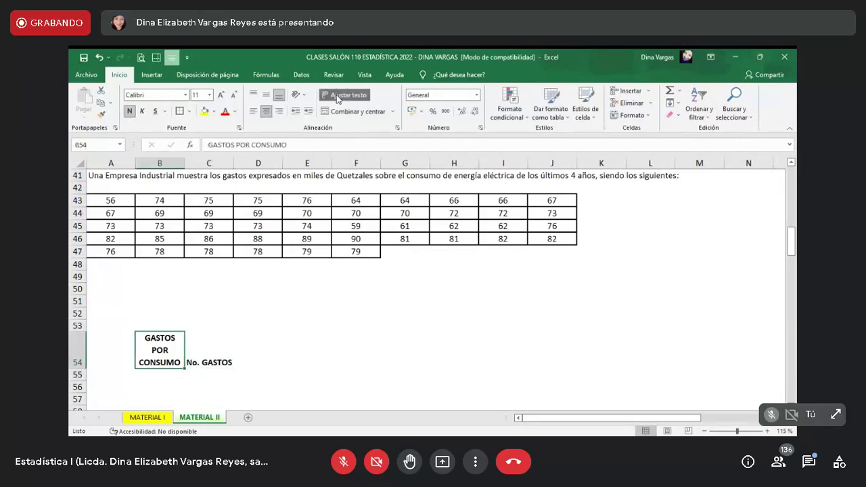
key(shift+Right)
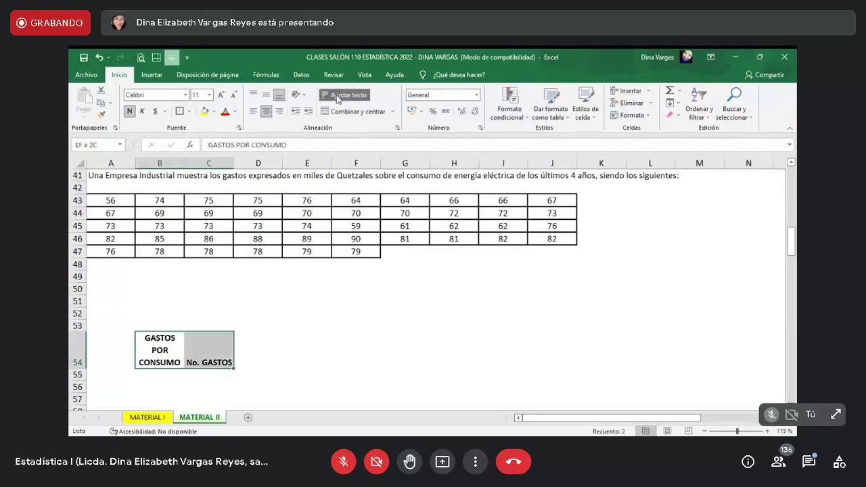
key(shift+Down)
key(shift+Down)
key(shift+Down)
key(shift+Down)
key(shift+Down)
key(shift+Down)
key(shift+Down)
key(shift+Down)
key(shift+Down)
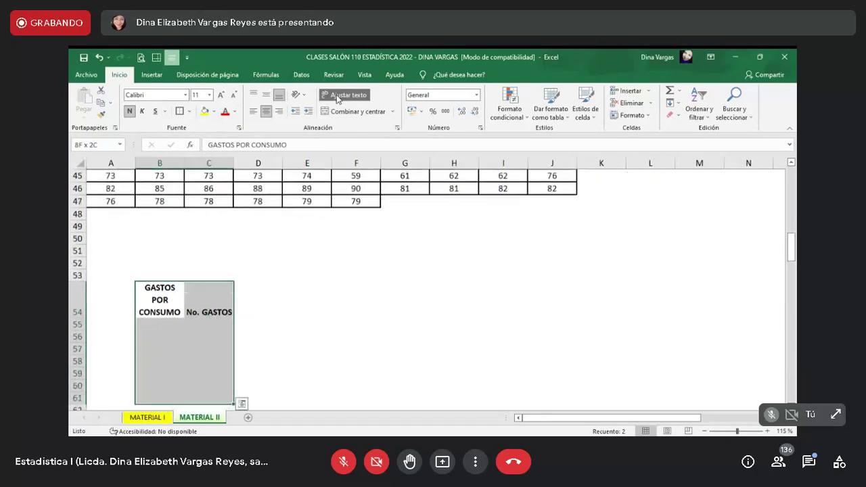
click(189, 111)
click(206, 202)
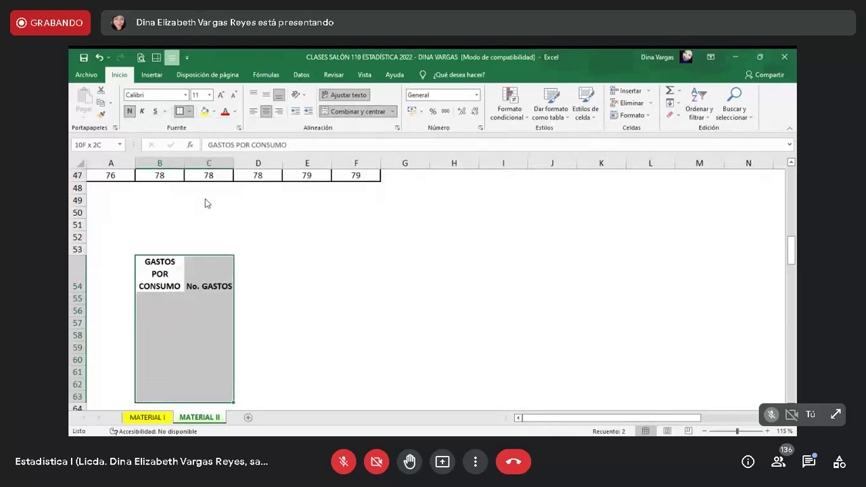
Step: Fill the header cells B54 and C54 with yellow
key(Up)
key(Down)
key(shift+Right)
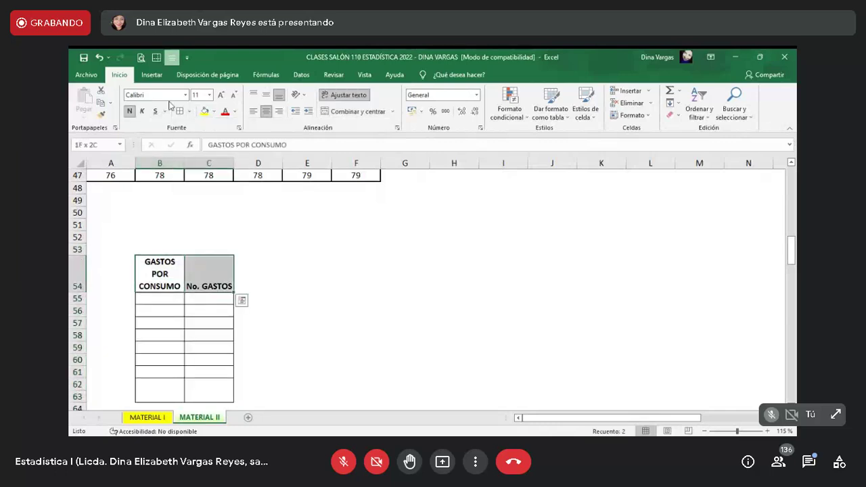
click(205, 112)
key(Up)
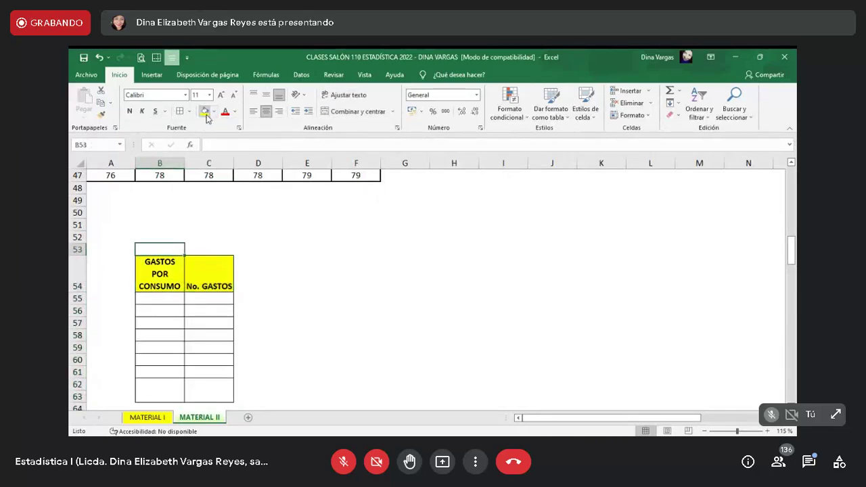
Step: Move the whole GASTOS POR CONSUMO table from B54:C63 down so that it starts at cell B61
key(Down)
key(shift+Right)
key(shift+Down)
key(shift+Down)
key(shift+Down)
key(shift+Down)
key(shift+Down)
key(shift+Down)
key(shift+Down)
key(shift+Down)
key(shift+Down)
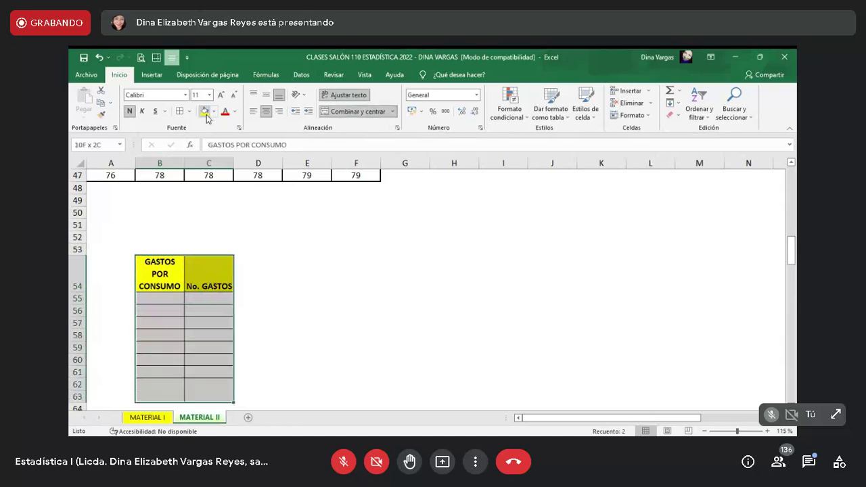
key(ctrl+c)
key(Down)
key(Down)
key(Down)
key(Down)
key(Down)
key(Down)
key(Down)
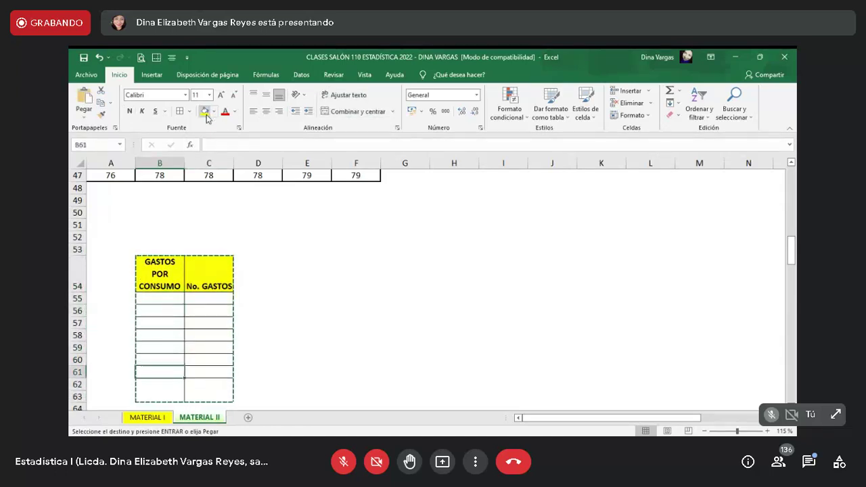
key(ctrl+v)
key(Return)
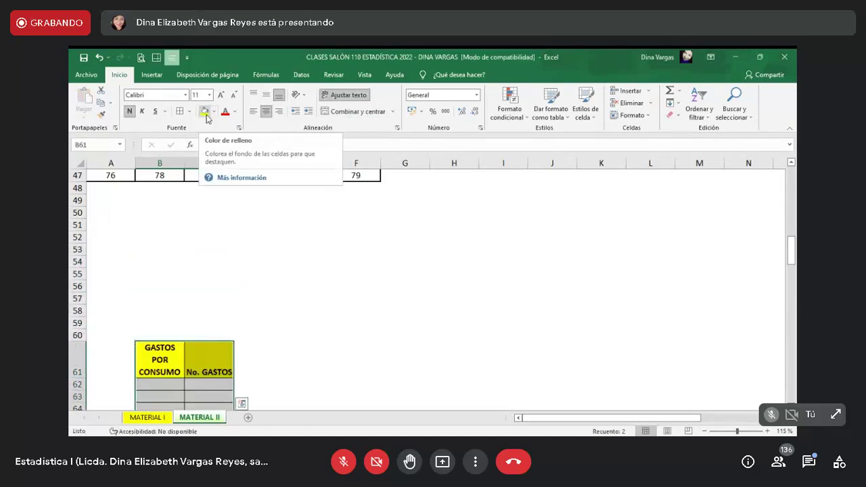
Step: Select the EJEMPLO No. 1 expense values in A43:F47 to count them
key(Up)
key(Up)
key(Up)
key(Up)
key(Up)
key(Up)
key(Up)
key(Up)
key(Up)
key(Up)
key(Up)
key(Up)
key(Up)
key(Up)
key(Up)
key(Up)
key(Up)
key(Up)
key(Up)
key(Up)
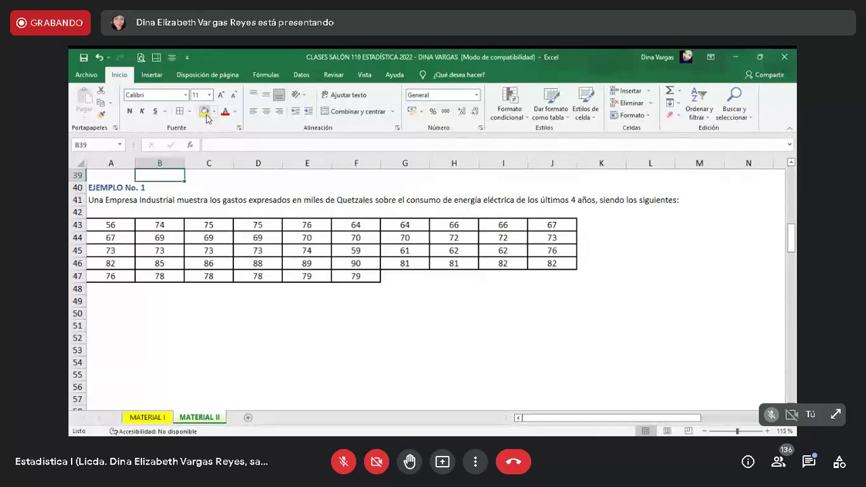
key(Down)
key(Down)
key(Down)
key(Down)
key(Left)
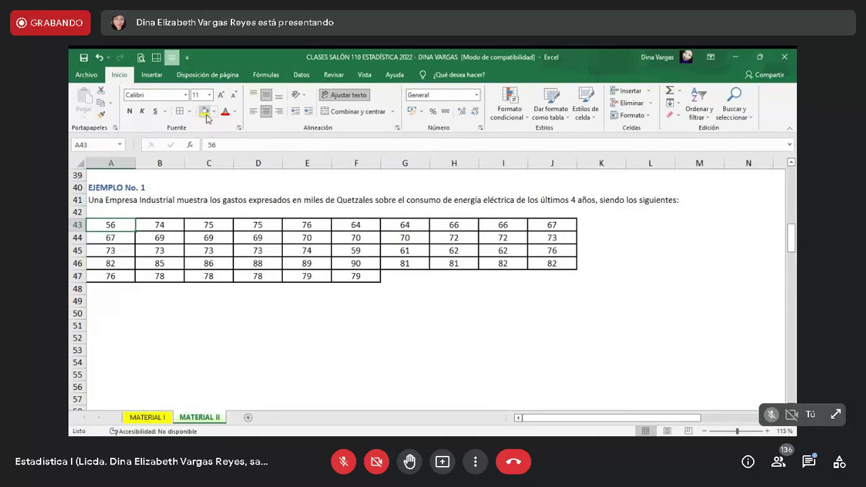
key(shift+Down)
key(shift+Down)
key(shift+Down)
key(shift+Down)
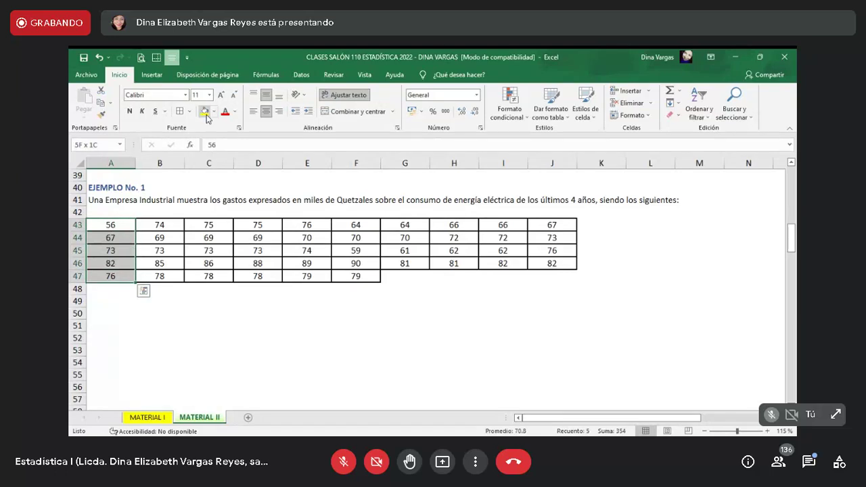
key(shift+Right)
key(shift+Right)
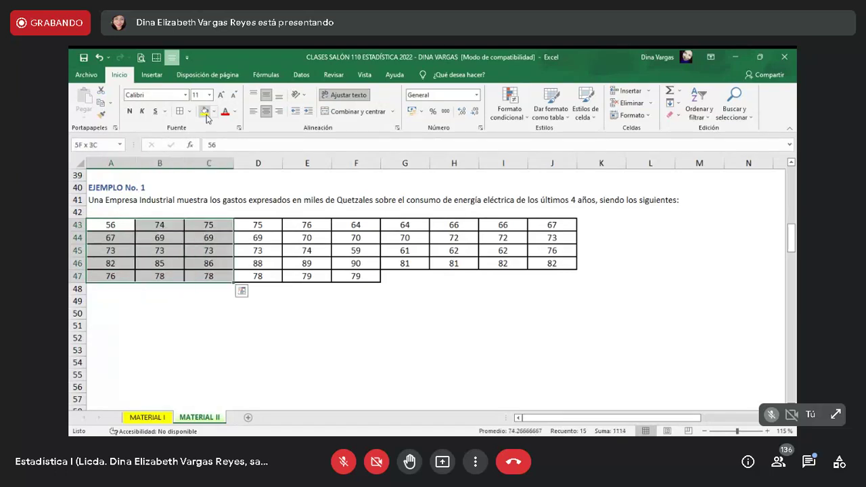
key(shift+Right)
key(shift+Right)
key(shift+Right)
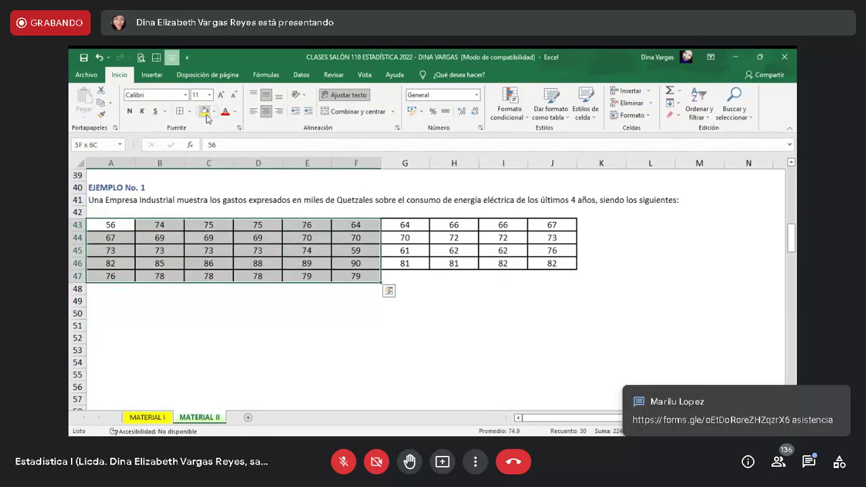
Step: Select the remaining expense values in columns G to J, one column at a time, to count them
key(Right)
key(Right)
key(Right)
key(Right)
key(Right)
key(Right)
key(Right)
key(Left)
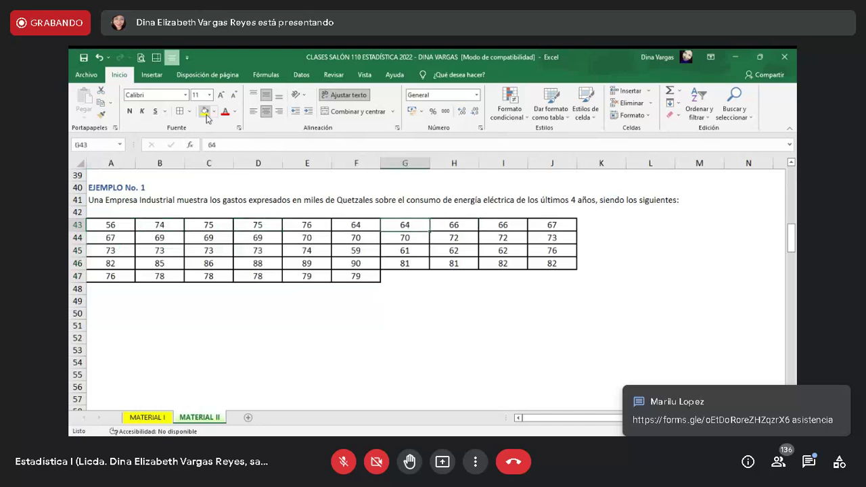
key(shift+Down)
key(shift+Down)
key(shift+Down)
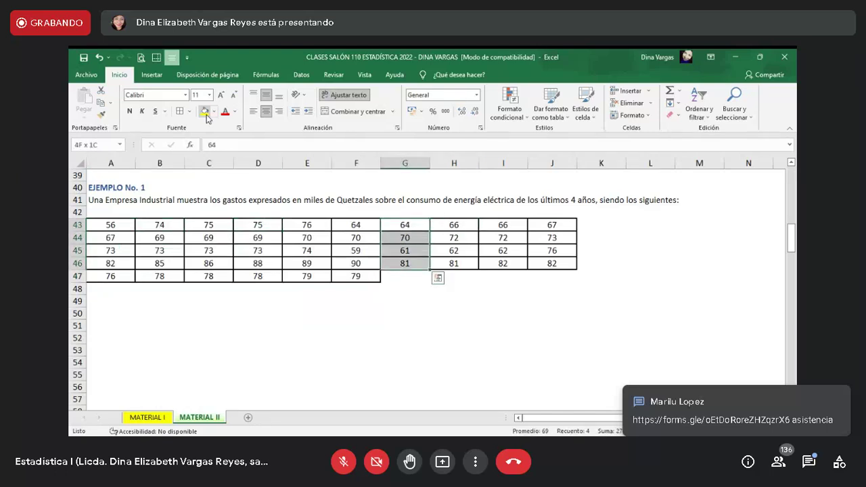
key(Right)
key(shift+Down)
key(shift+Down)
key(shift+Down)
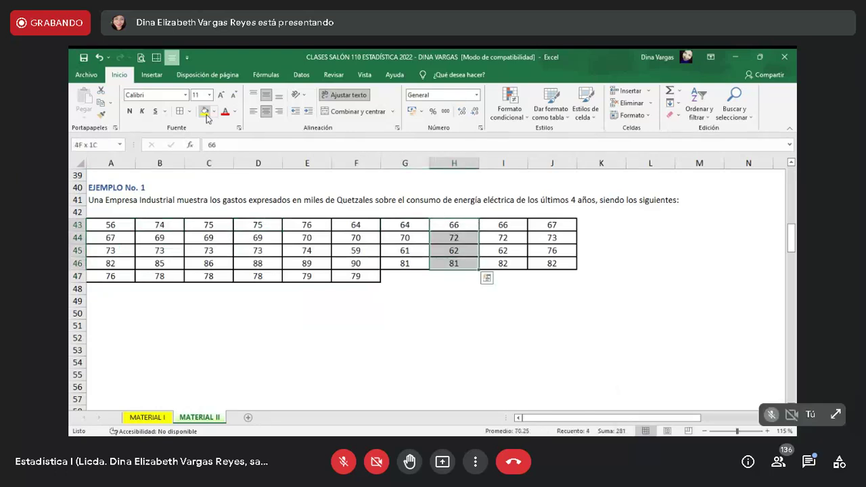
key(Right)
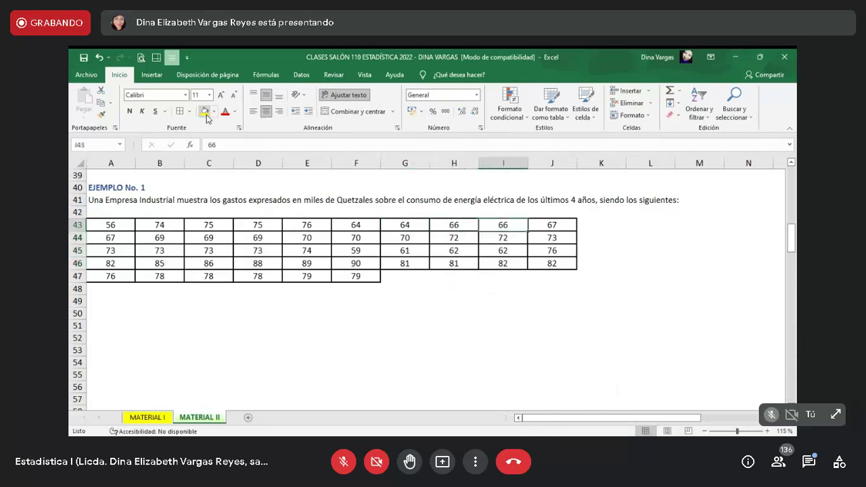
key(shift+Down)
key(shift+Down)
key(shift+Down)
key(Right)
key(shift+Down)
key(shift+Down)
key(shift+Down)
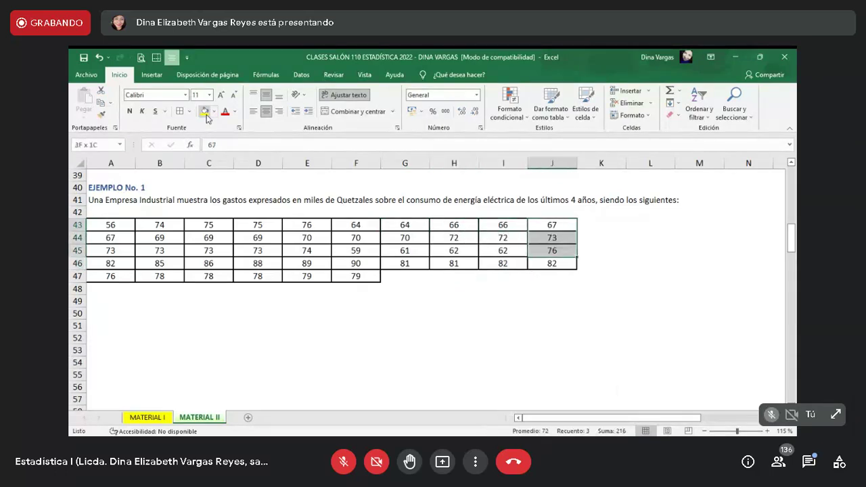
Step: Enter the sample size n = 46 in cell L43 beside the expense data
key(Right)
key(Right)
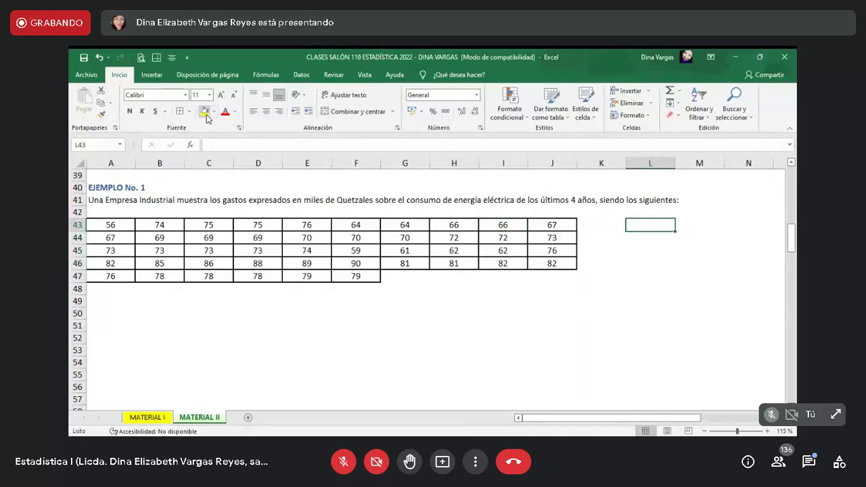
text(n =)
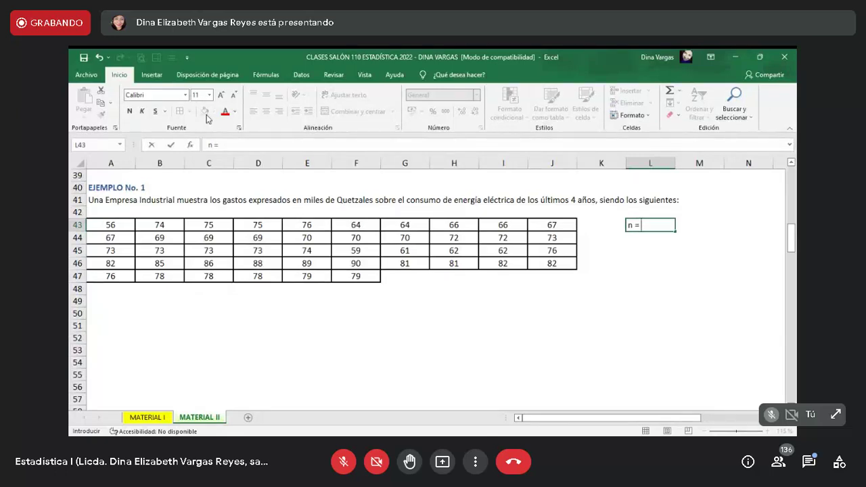
text( 46)
key(Return)
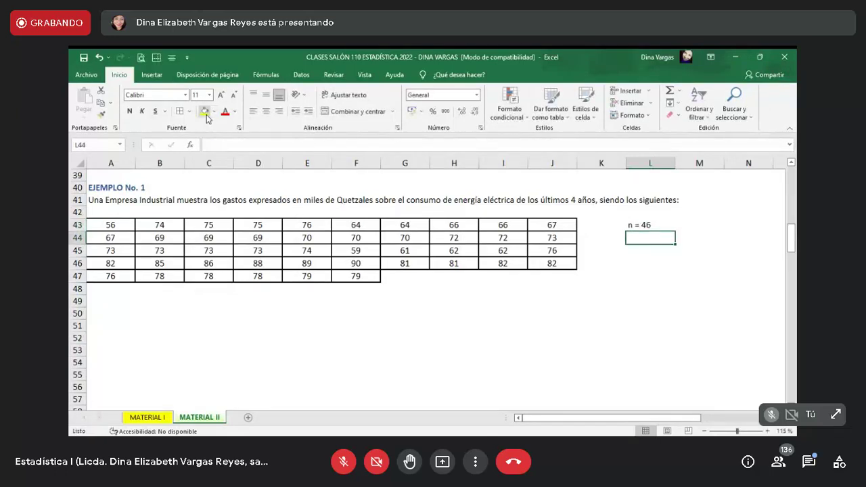
Step: Fill the definition of n, Número de elementos en una muestra, in A24:D24 with yellow
key(Up)
key(Up)
key(Up)
key(Up)
key(Up)
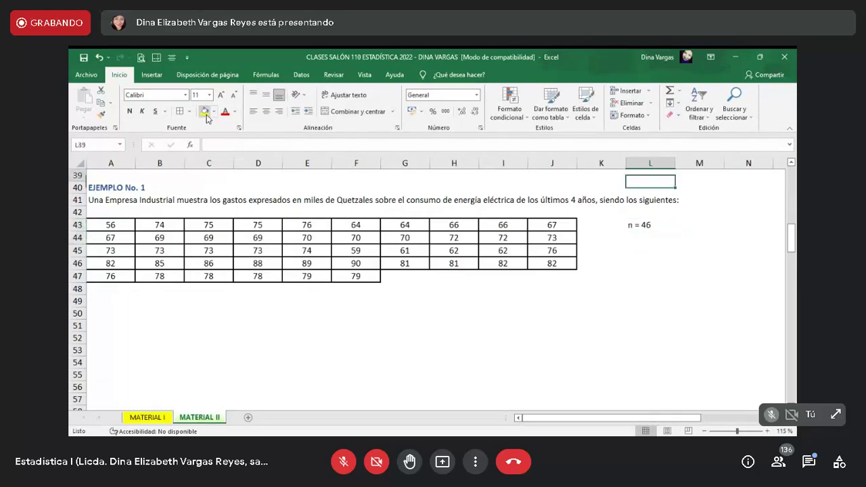
key(Home)
key(Up)
key(Up)
key(Up)
key(Up)
key(Up)
key(Up)
key(Up)
key(Up)
key(Up)
key(Up)
key(Up)
key(Up)
key(Up)
key(Up)
key(Up)
key(Up)
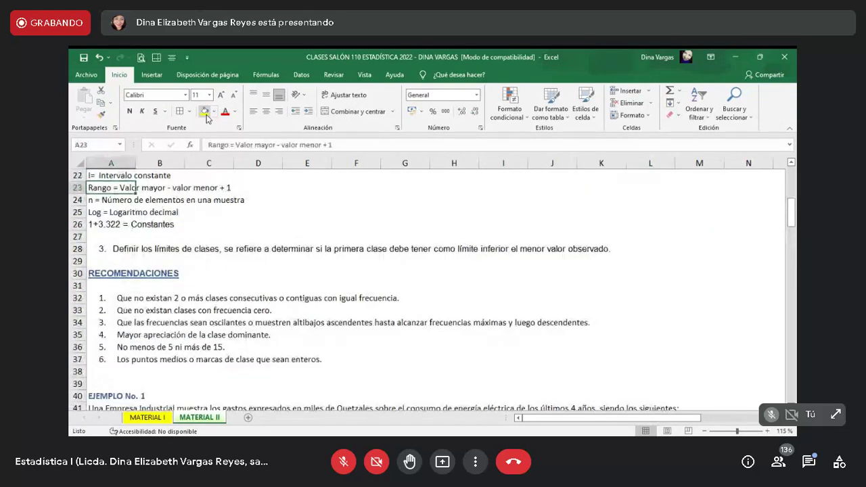
key(Down)
key(shift+Right)
key(shift+Right)
key(shift+Right)
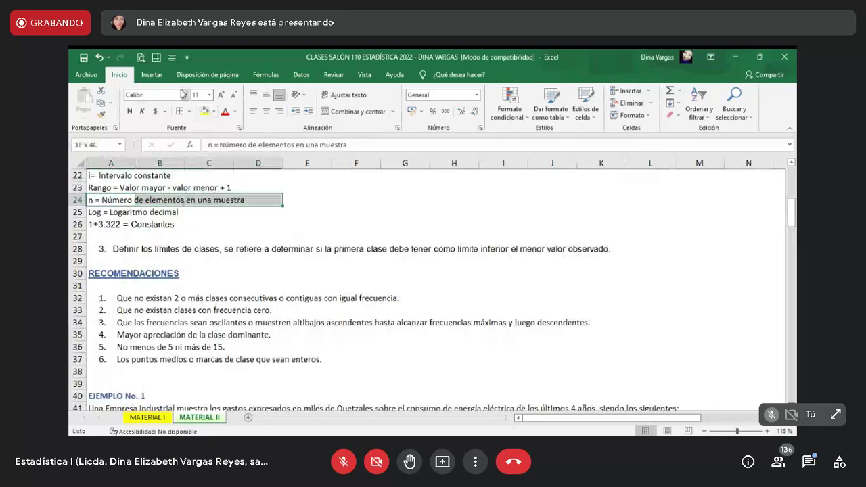
click(209, 113)
Step: Return to the EJEMPLO No. 1 expense data and review the values in A43:J47
key(Down)
key(Down)
key(Down)
key(Down)
key(Down)
key(Down)
key(Down)
key(Down)
key(Down)
key(Down)
key(Down)
key(Down)
key(Down)
key(Down)
key(Down)
key(Down)
key(Down)
key(Down)
key(Down)
key(Down)
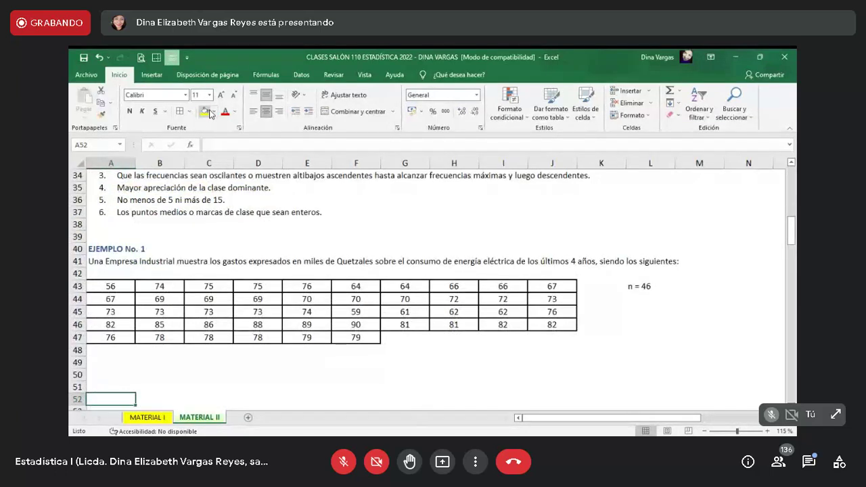
Step: Fill the first procedure step, Ordenar los datos de mayor a menor Ó MENOR A MAYOR, in A15:F15 with pink
key(Up)
key(Up)
key(Up)
key(Up)
key(Up)
key(Up)
key(Up)
key(Up)
key(Up)
key(Up)
key(Up)
key(Up)
key(Up)
key(Up)
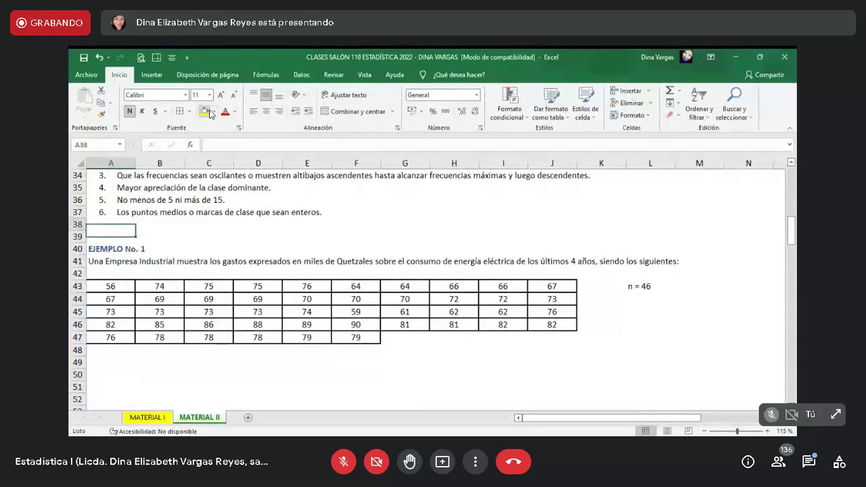
key(Up)
key(Up)
key(Up)
key(Up)
key(Up)
key(Up)
key(Up)
key(Up)
key(Up)
key(Up)
key(Up)
key(Up)
key(Up)
key(Up)
key(Up)
key(Up)
key(Up)
key(Up)
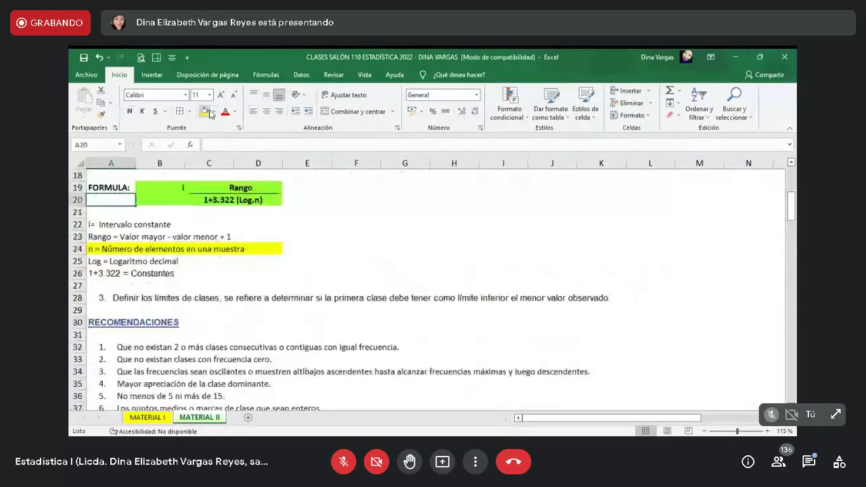
key(Up)
key(Up)
key(Up)
key(Up)
key(Up)
key(Up)
key(Up)
key(Up)
key(Up)
key(Up)
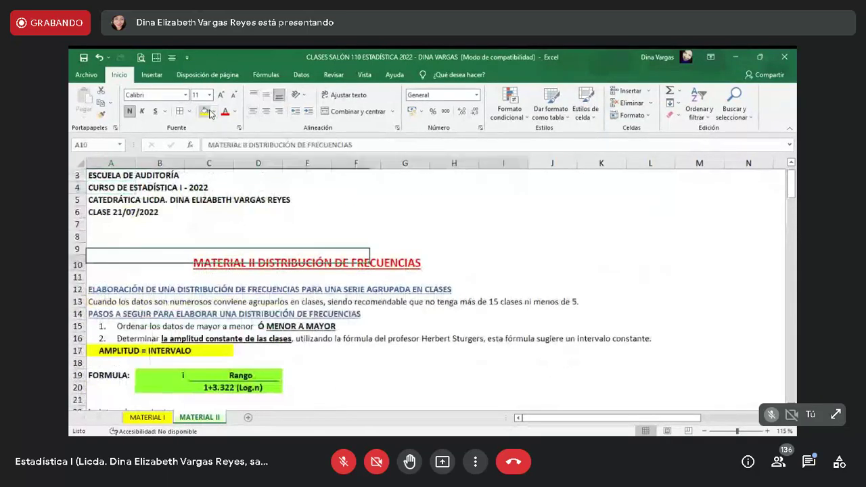
key(Down)
key(Down)
key(Down)
key(Down)
key(Down)
key(shift+Right)
key(shift+Right)
key(shift+Right)
key(shift+Right)
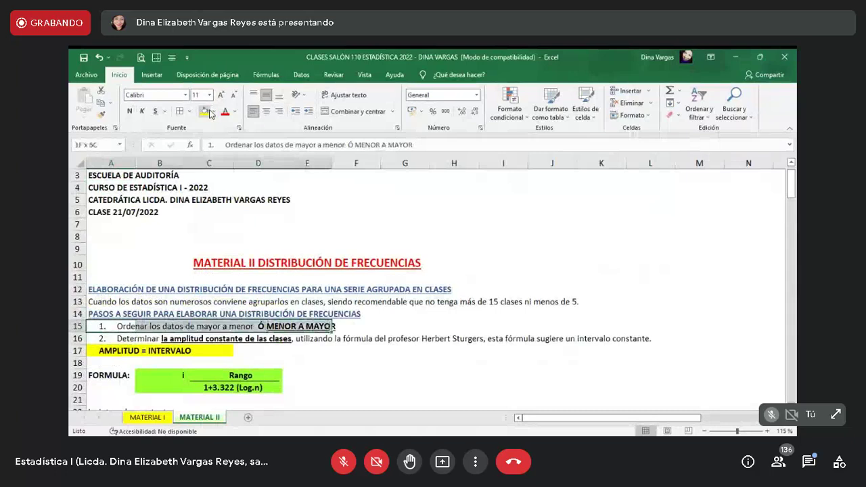
key(shift+Right)
click(214, 112)
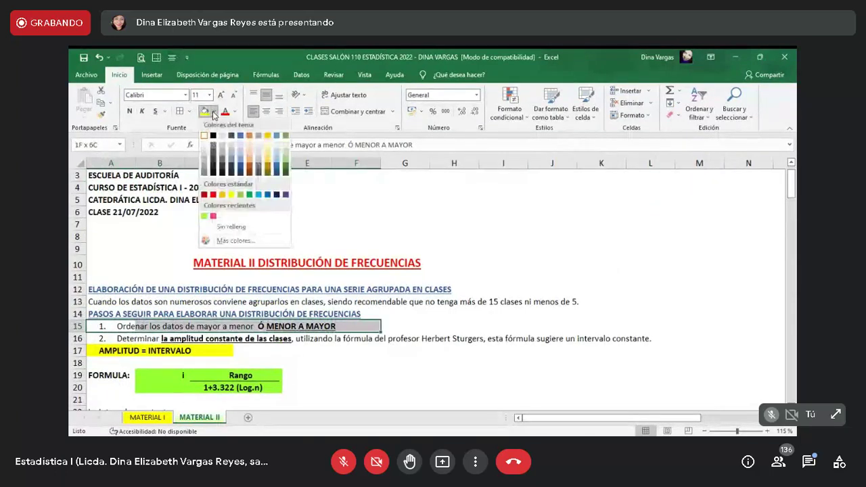
click(214, 217)
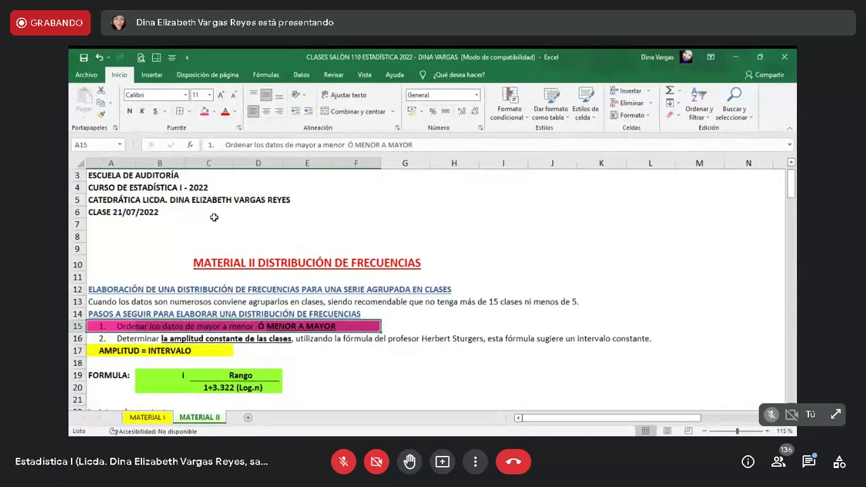
Step: Enter 56, the smallest expense value, in cell A50 below the data to start the ascending list
key(Down)
key(Down)
key(Down)
key(Down)
key(Down)
key(Down)
key(Down)
key(Down)
key(Down)
key(Down)
key(Down)
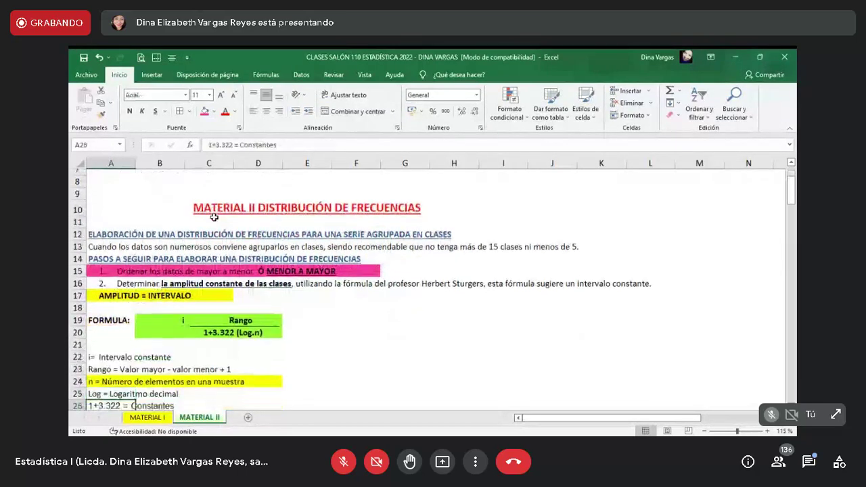
key(Down)
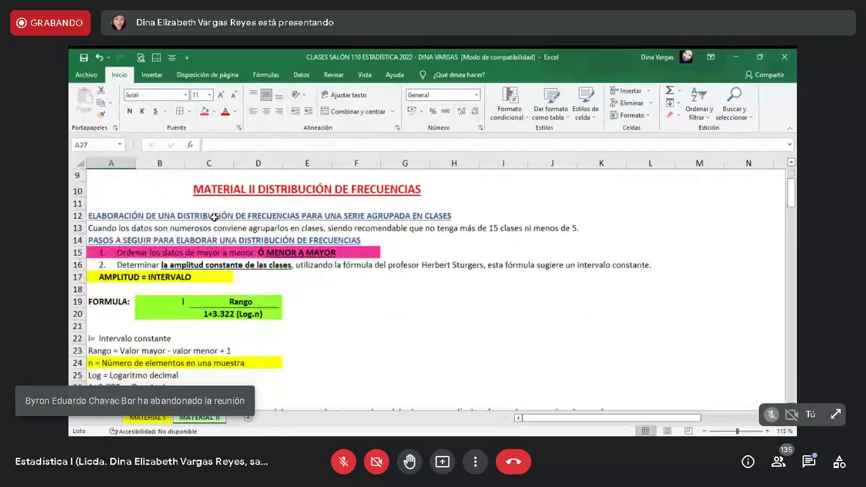
key(Down)
key(Down)
key(Down)
key(Down)
key(Down)
key(Down)
key(Down)
key(Down)
key(Down)
key(Down)
key(Down)
key(Down)
key(Down)
key(Down)
key(Down)
key(Down)
key(Down)
key(Down)
key(Down)
key(Down)
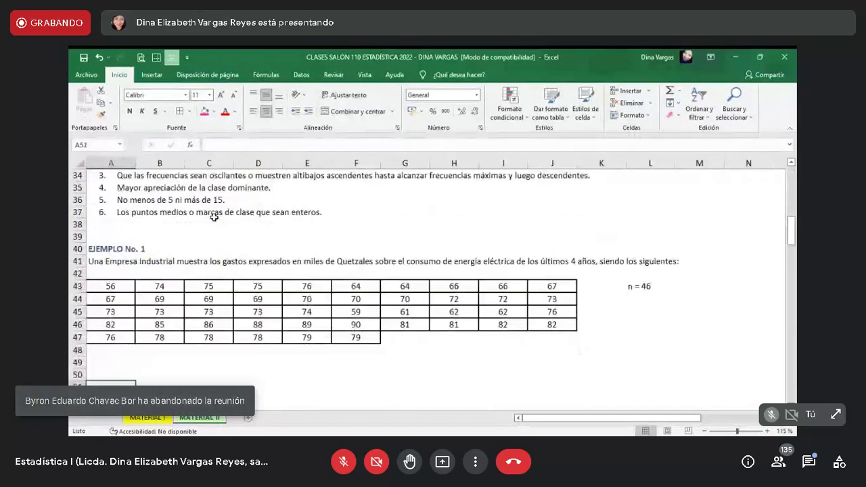
key(Up)
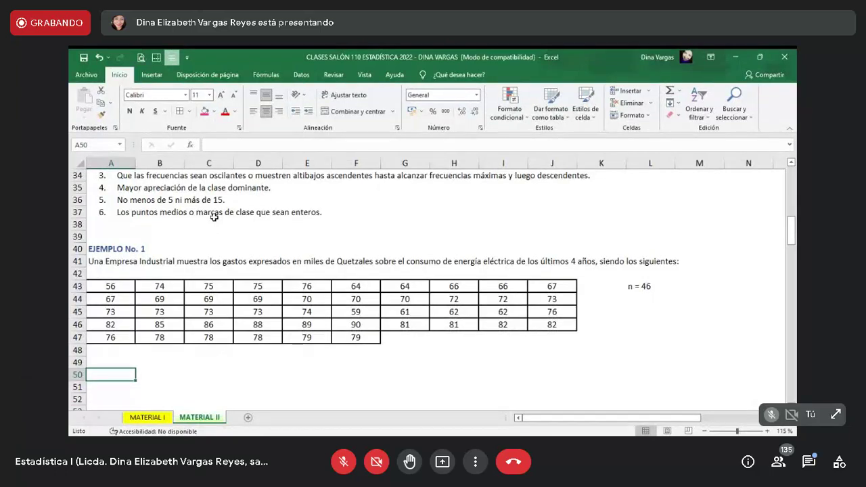
text(56)
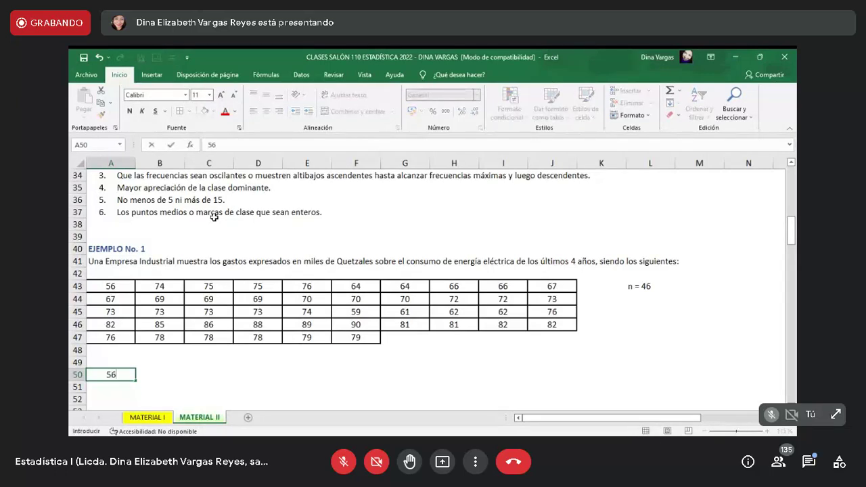
key(Return)
key(Up)
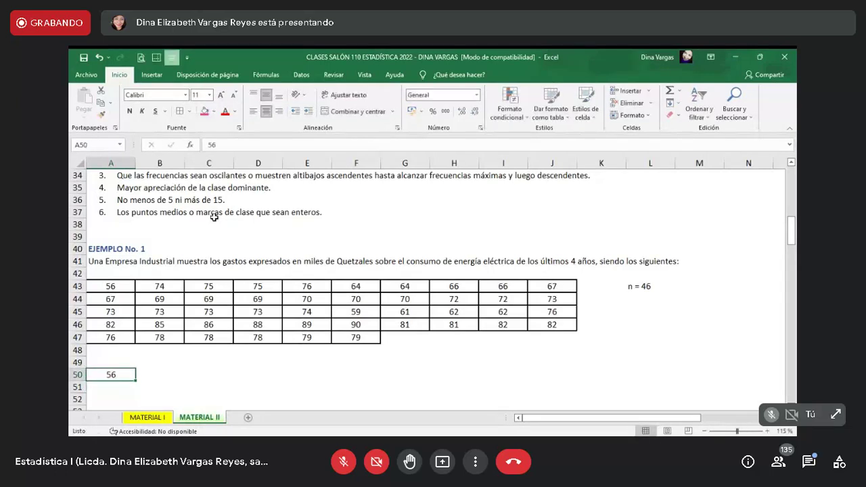
Step: Mark the 56 in cell A43 as used by filling it with a custom bright cyan
click(126, 288)
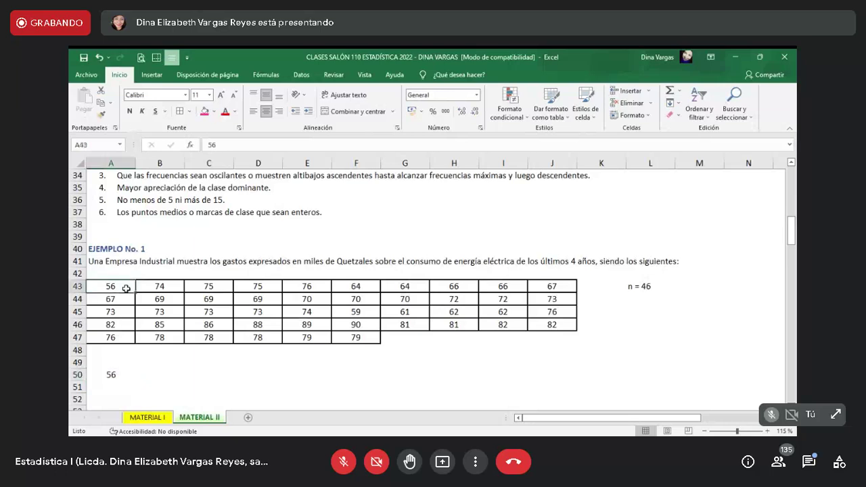
click(213, 111)
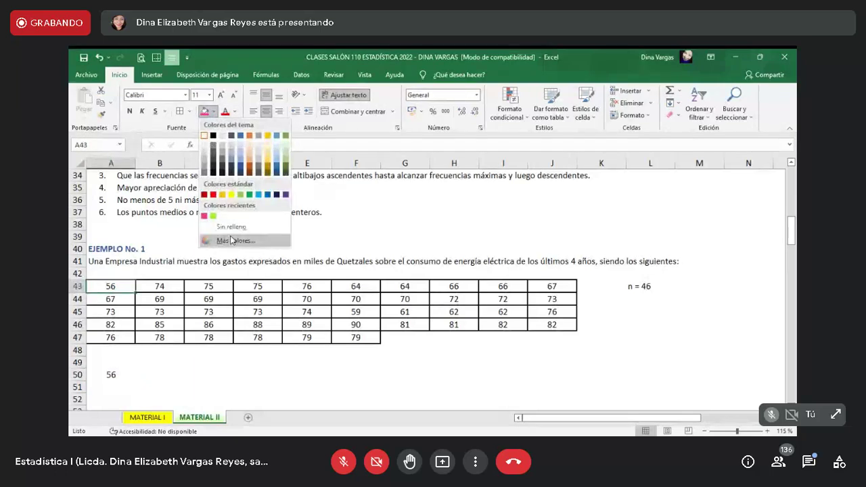
click(233, 241)
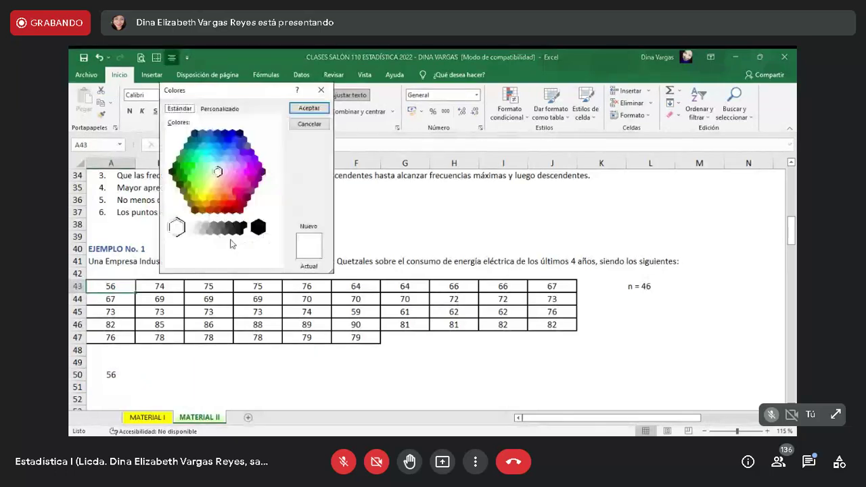
click(205, 151)
click(307, 110)
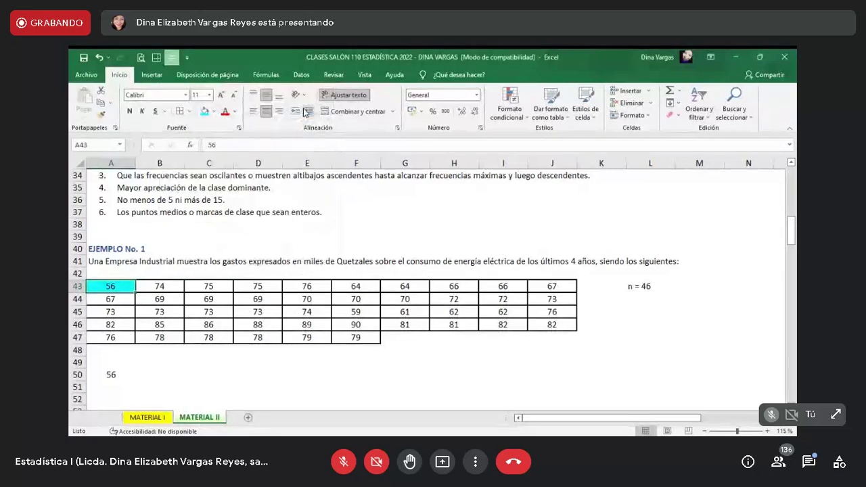
Step: Add borders to all cells of A50:J54 to form a grid for the ordered values
key(Return)
key(Down)
key(Down)
key(Down)
key(Down)
key(Down)
key(Down)
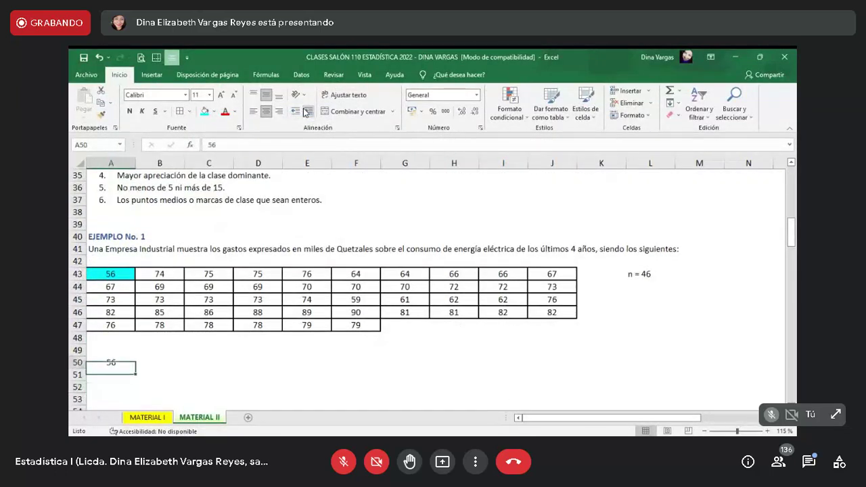
key(shift+Right)
key(shift+Right)
key(shift+Right)
key(shift+Right)
key(shift+Right)
key(shift+Right)
key(shift+Right)
key(shift+Right)
key(shift+Right)
key(shift+Right)
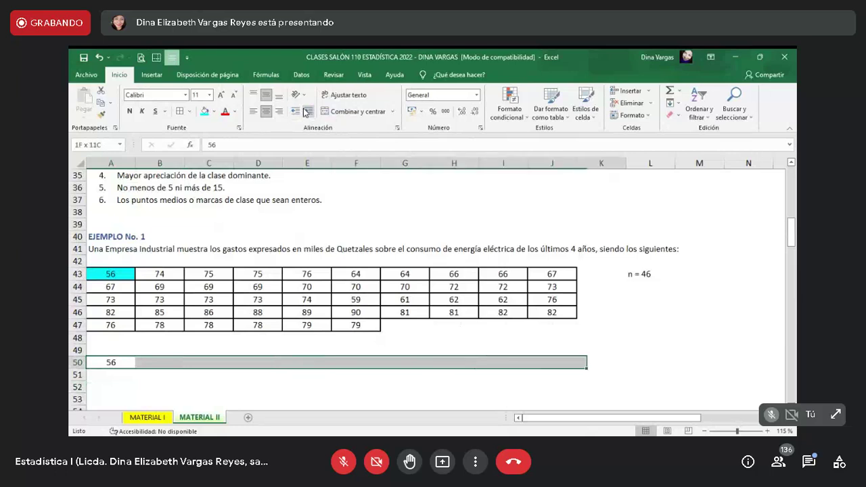
key(shift+Left)
key(shift+Down)
key(shift+Down)
key(shift+Down)
key(shift+Down)
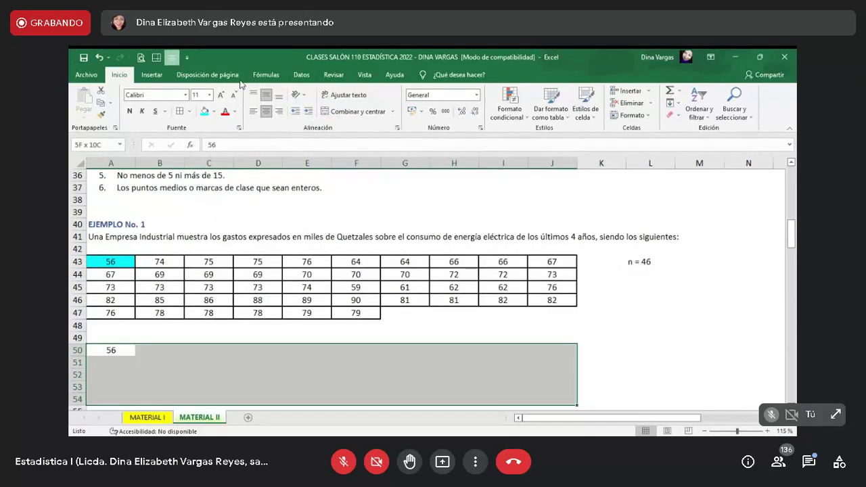
click(180, 111)
key(Left)
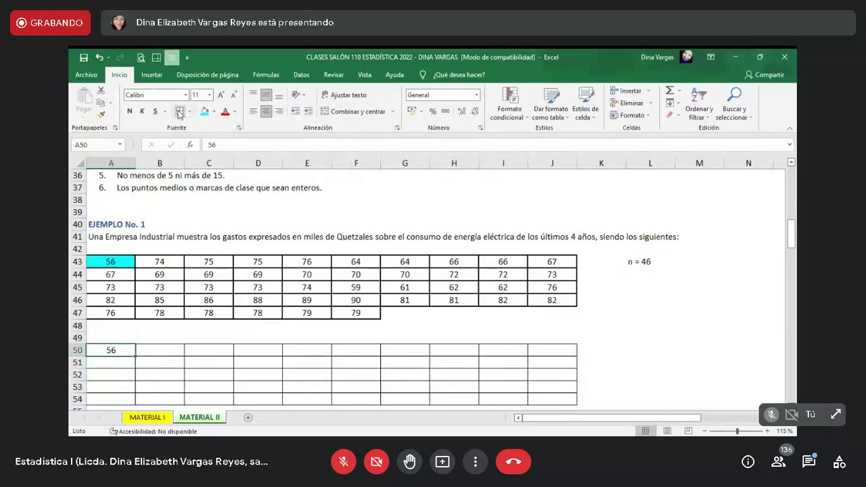
Step: Enter 59 in B50 as the second ordered value and fill its source cell F45 with cyan
key(Right)
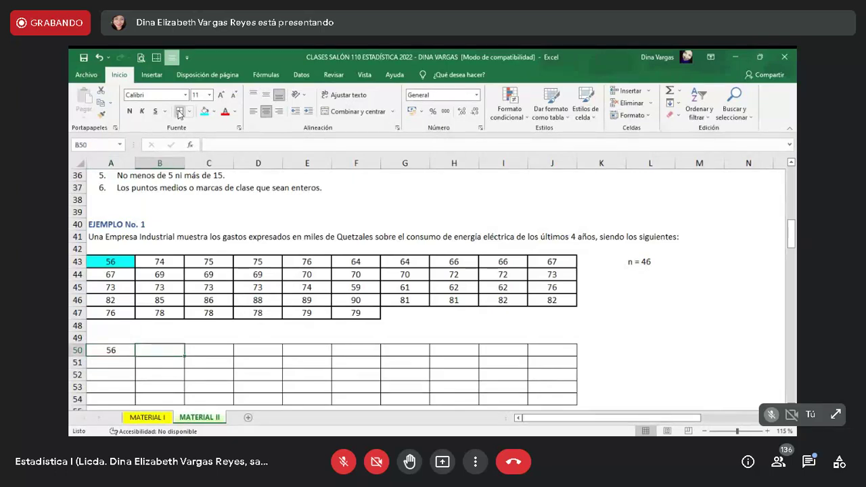
text(59)
key(Return)
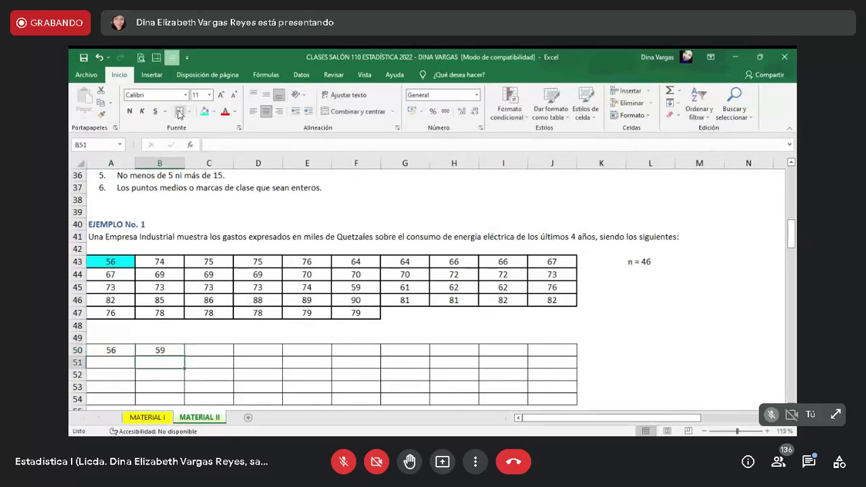
key(Up)
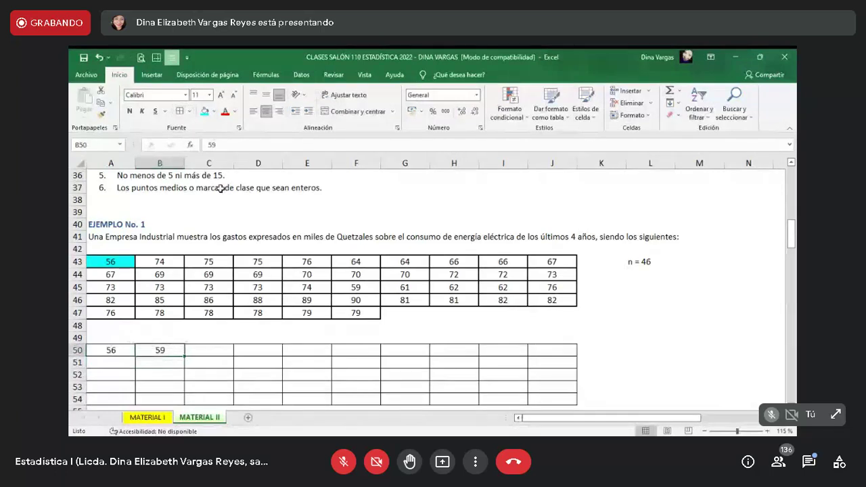
click(346, 289)
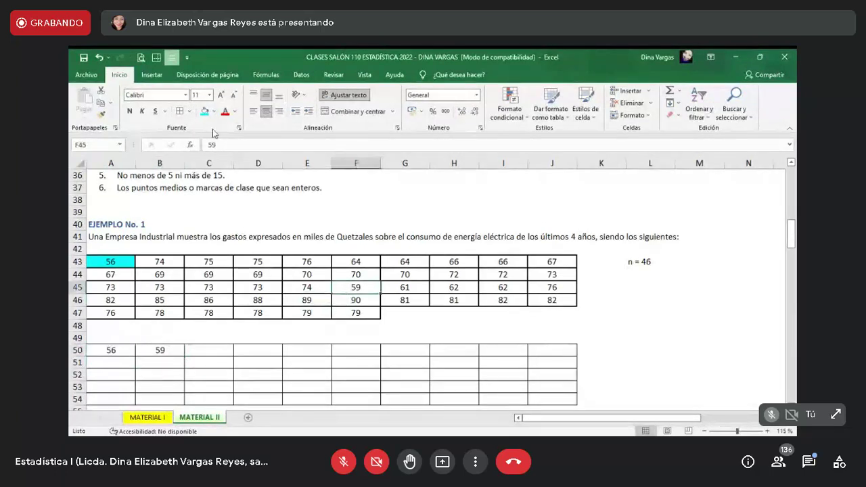
click(204, 110)
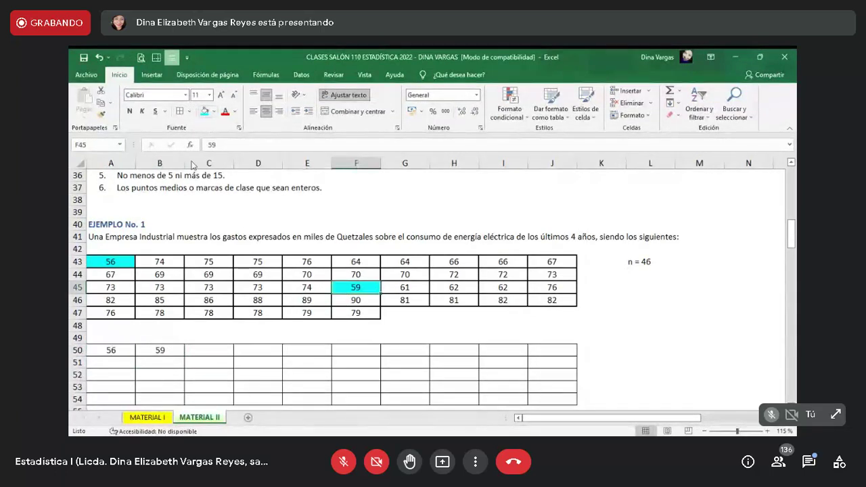
Step: Enter 61 in C50 as the third ordered value and fill its source cell G45 with cyan
click(204, 347)
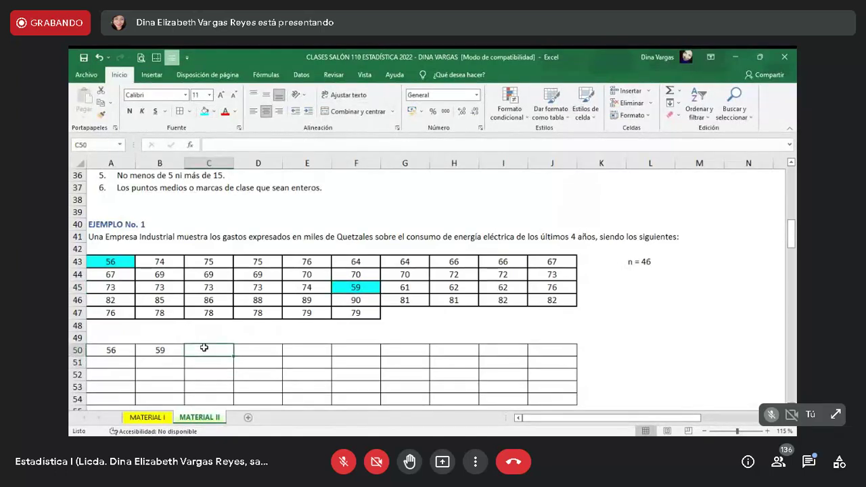
text(61)
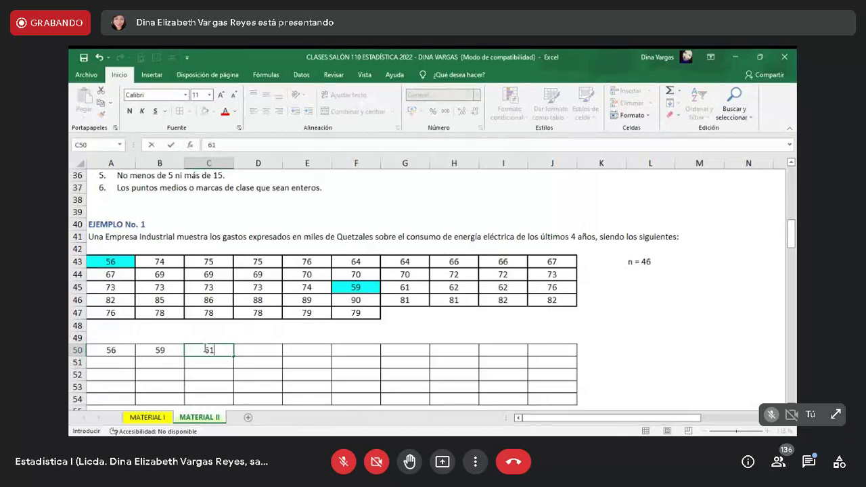
key(Return)
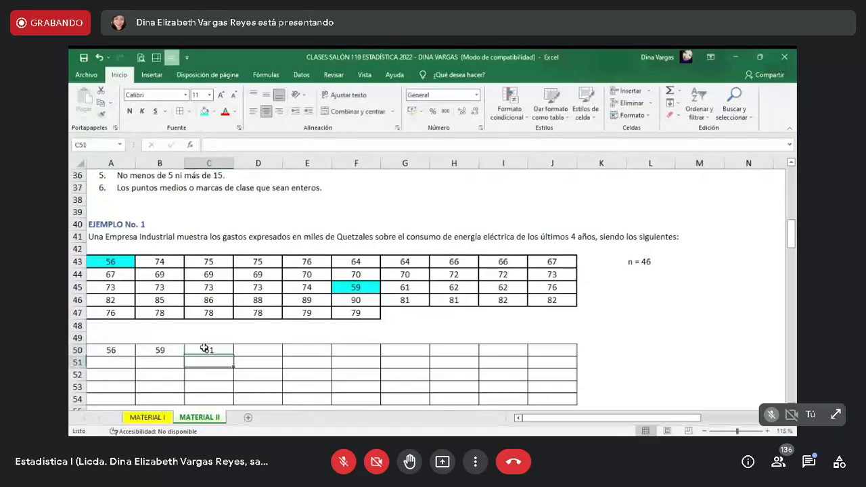
click(204, 348)
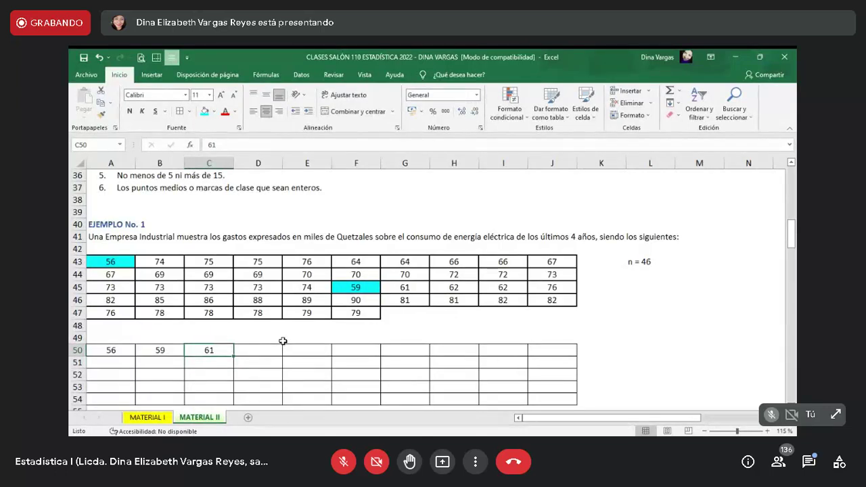
click(396, 289)
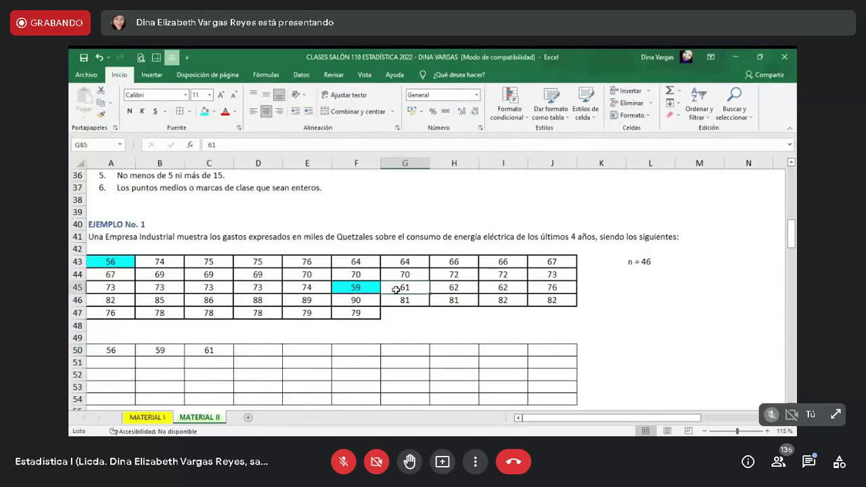
click(203, 111)
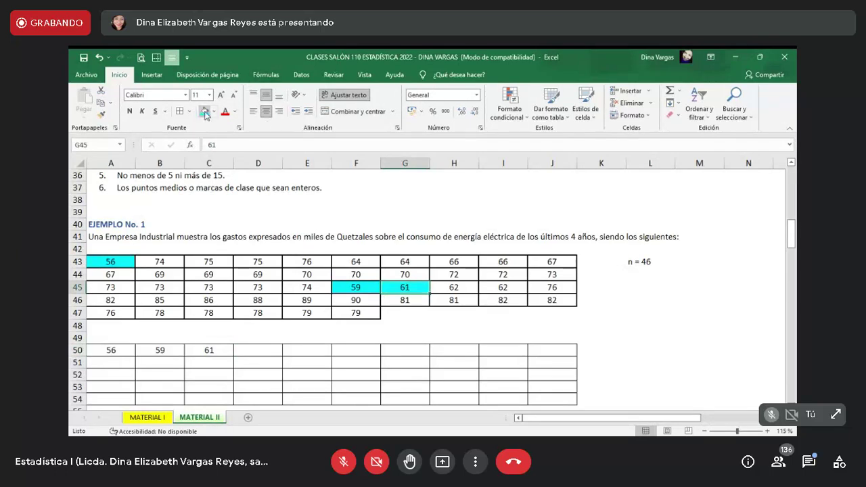
Step: Enter 62 in D50 and E50 and fill its source cells H45:I45 with cyan
click(269, 356)
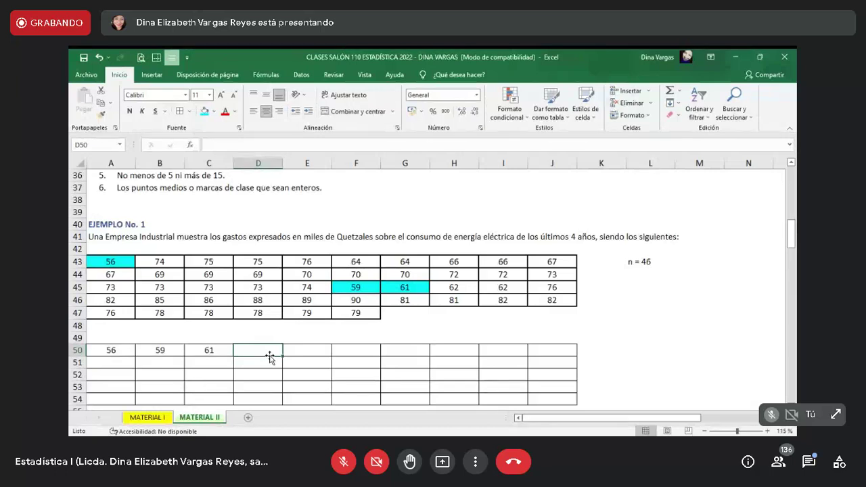
text(62)
key(Tab)
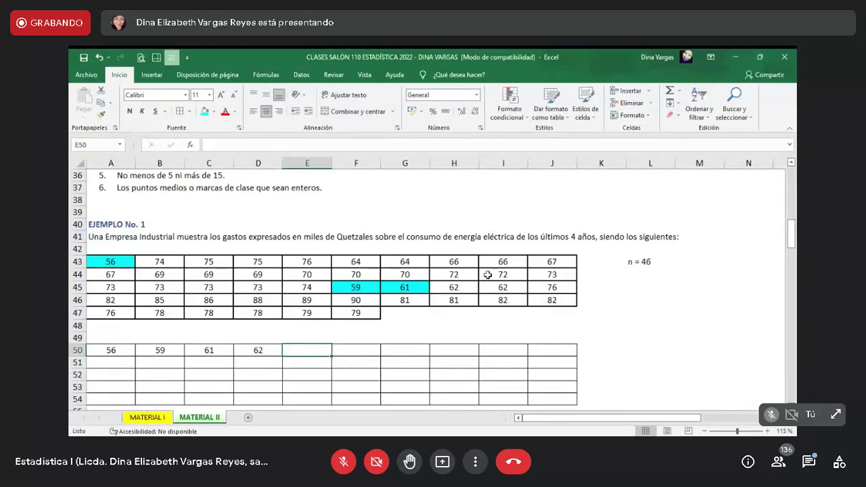
drag(467, 288, 489, 291)
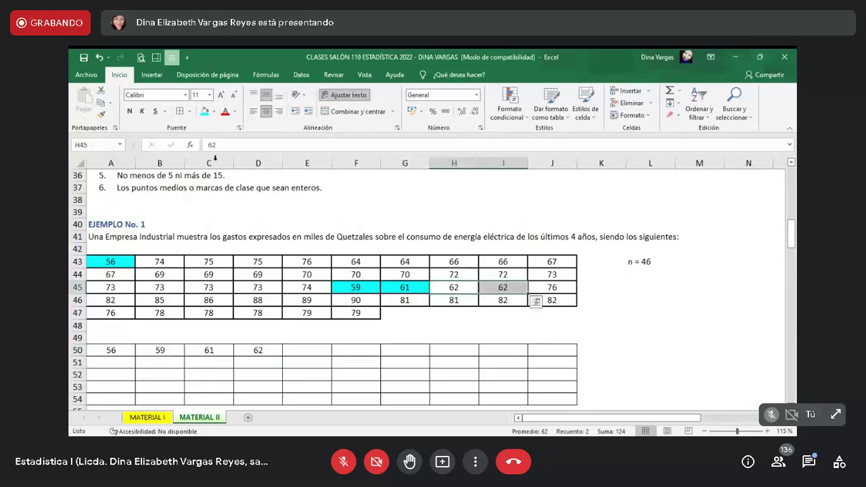
click(205, 110)
click(306, 352)
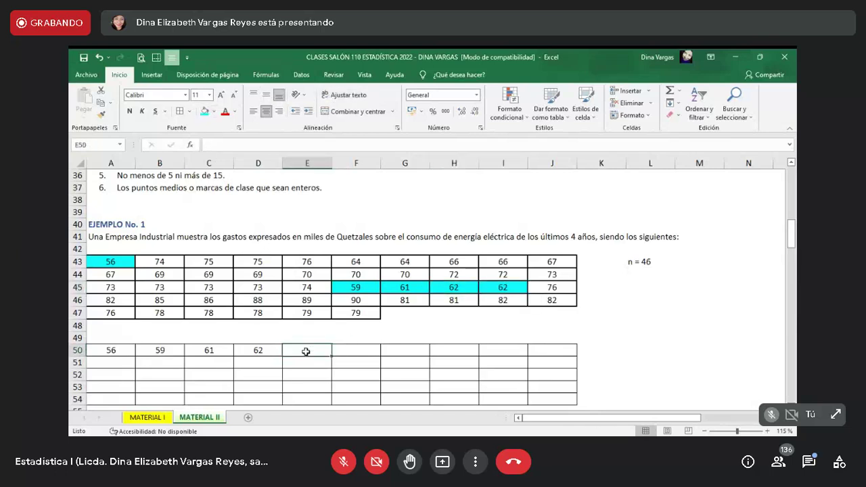
text(62)
key(Return)
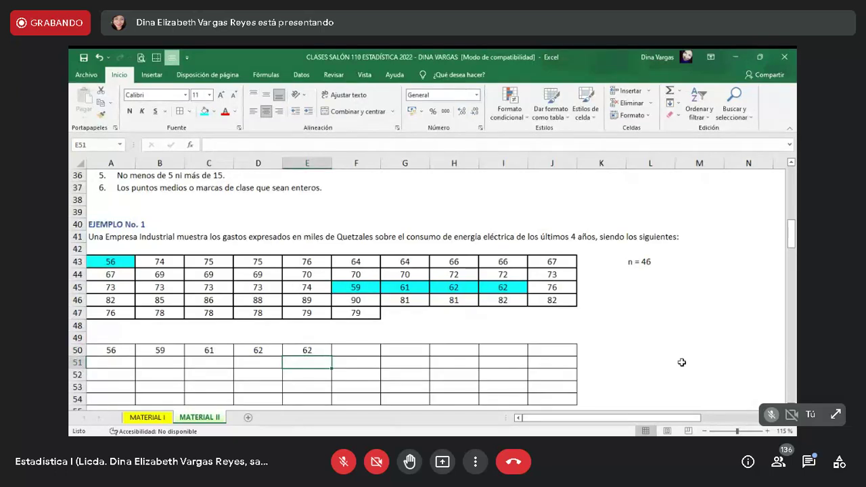
Step: Enter 64 in F50 and G50 and fill its source cells F43:G43 with cyan
key(Up)
key(Right)
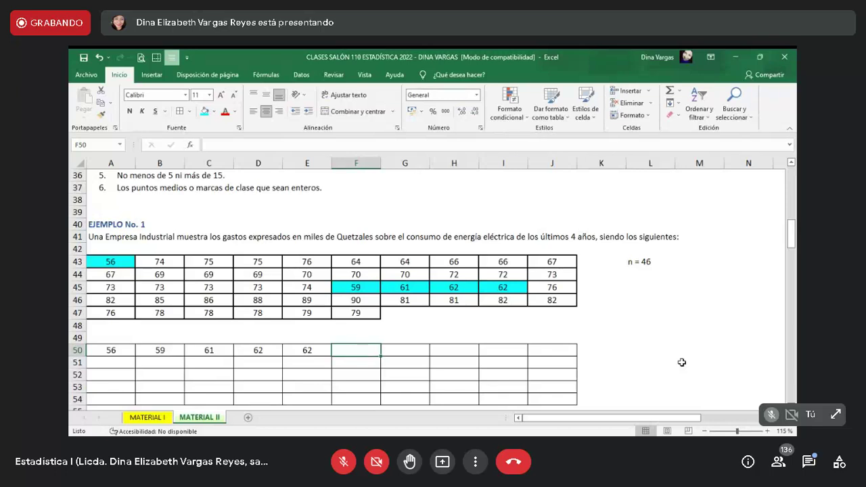
text(64)
key(Return)
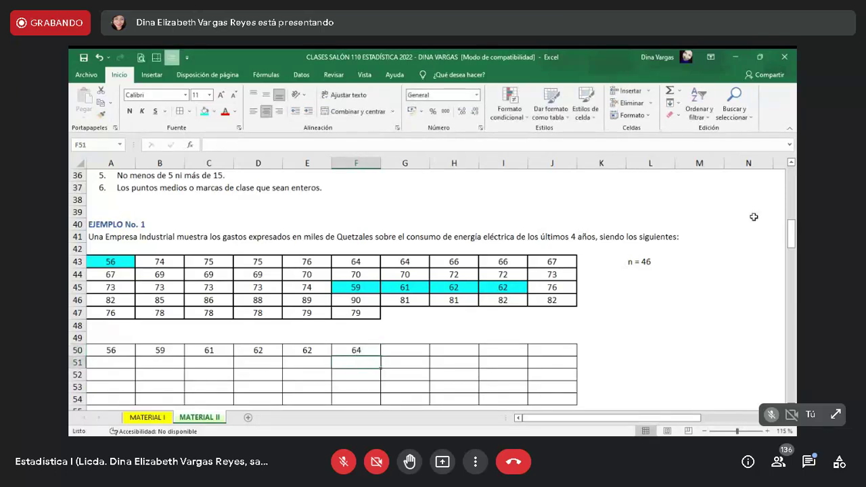
click(356, 261)
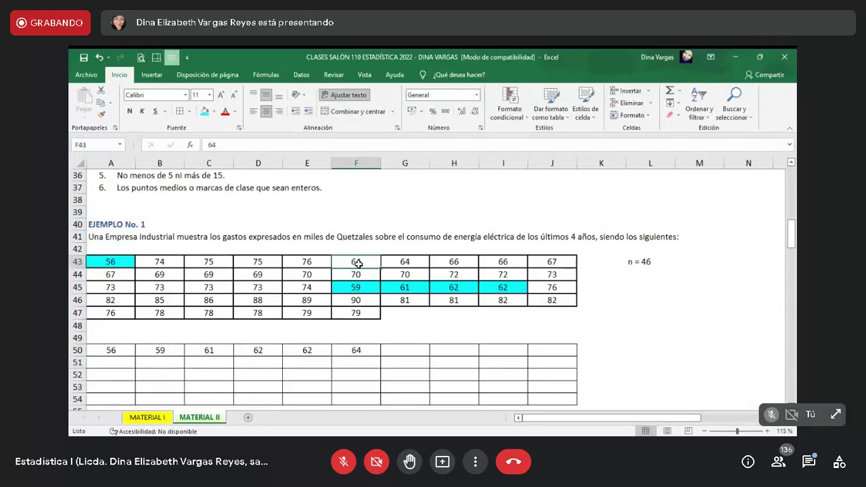
drag(358, 263, 405, 263)
click(205, 115)
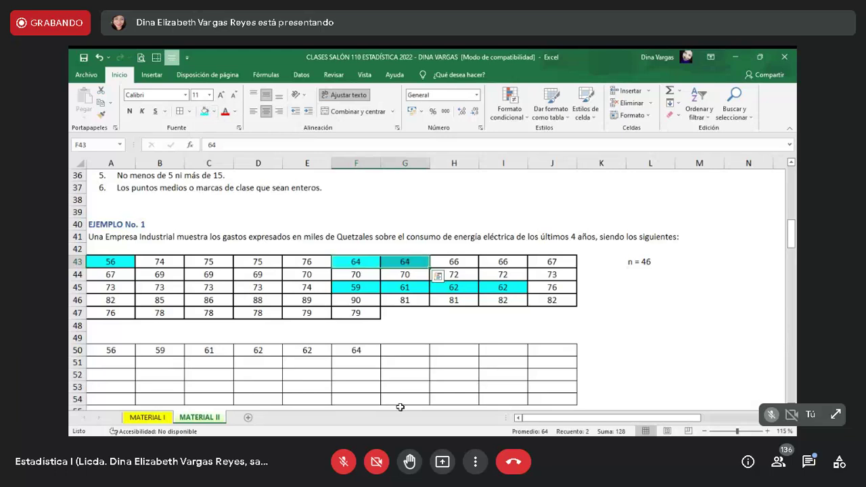
click(394, 349)
text(64)
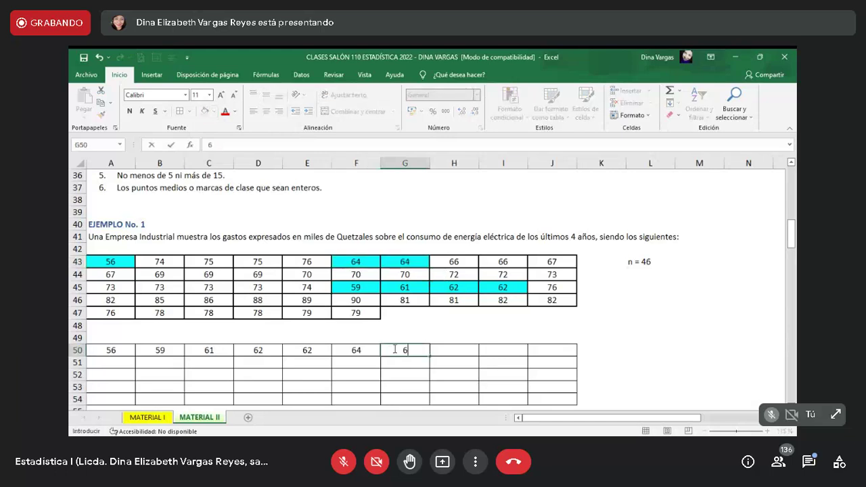
key(Return)
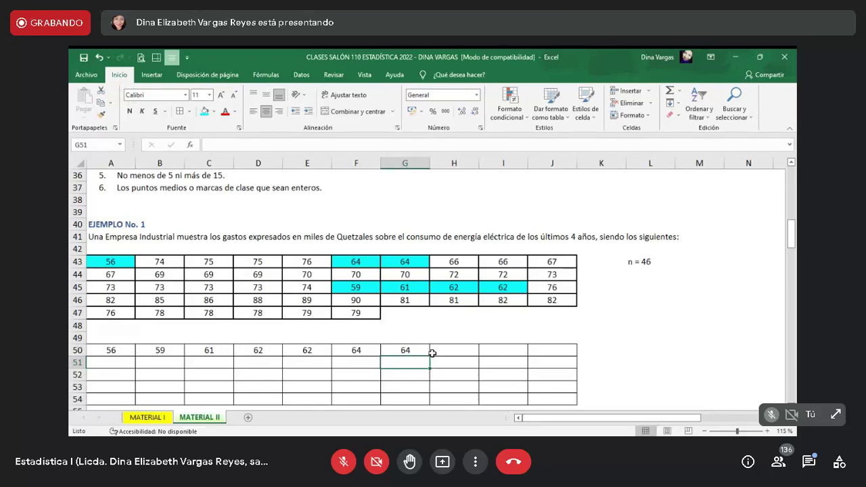
Step: Enter 66 in H50 and I50 and fill its source cells H43:I43 with cyan
click(455, 350)
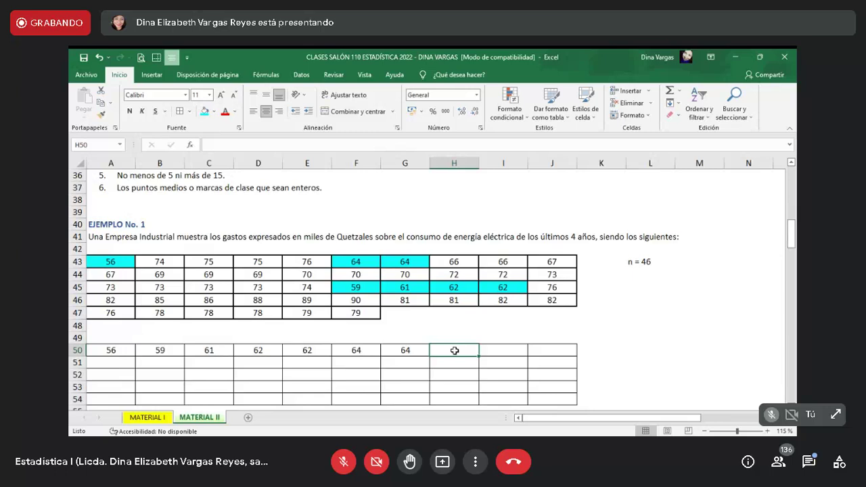
text(66)
key(Return)
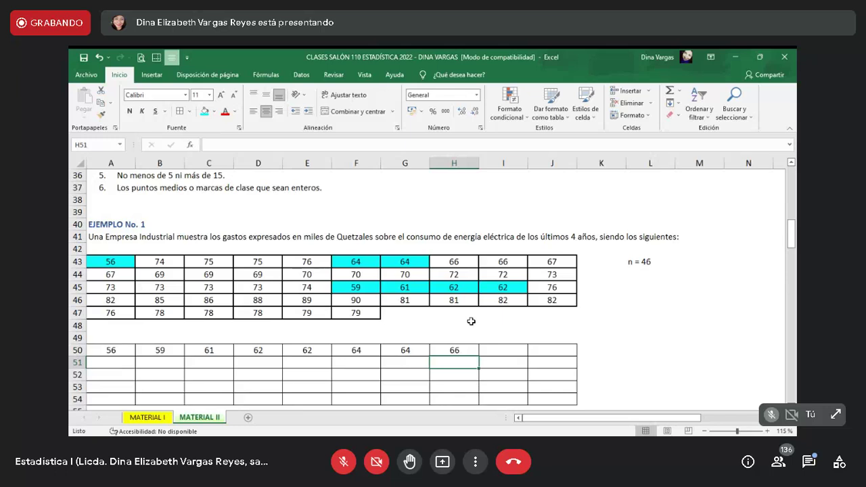
click(463, 263)
drag(463, 263, 503, 263)
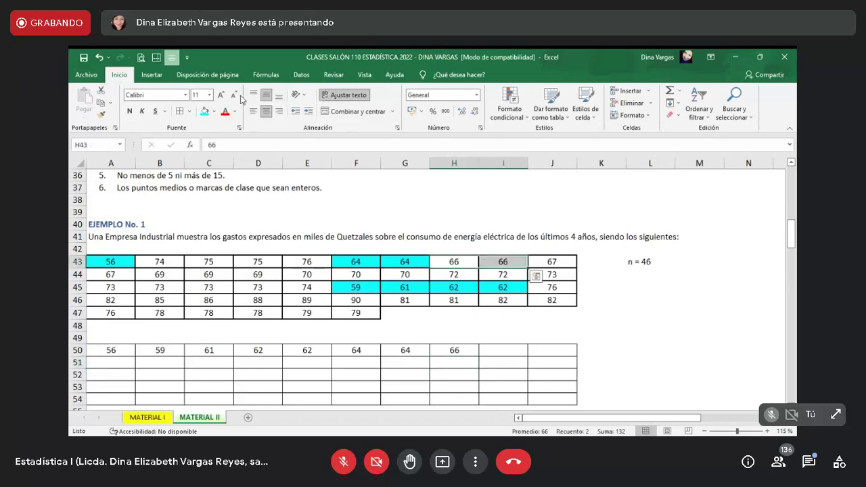
click(204, 111)
click(492, 351)
text(66)
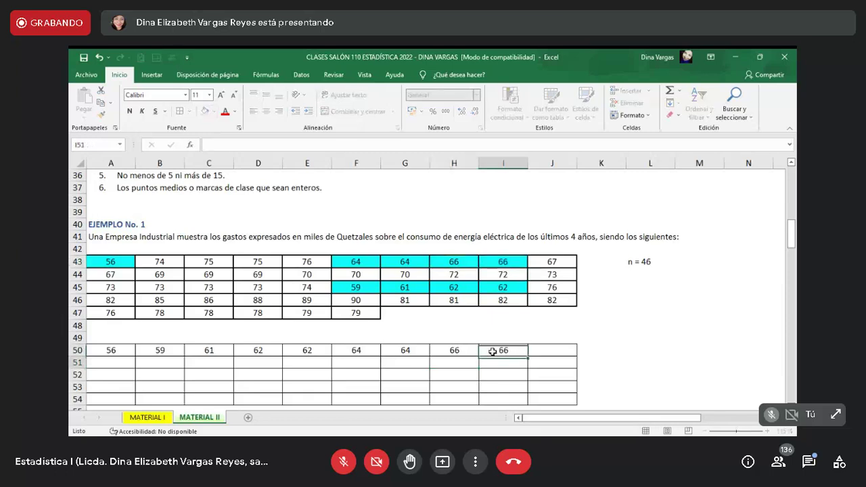
key(ctrl+Return)
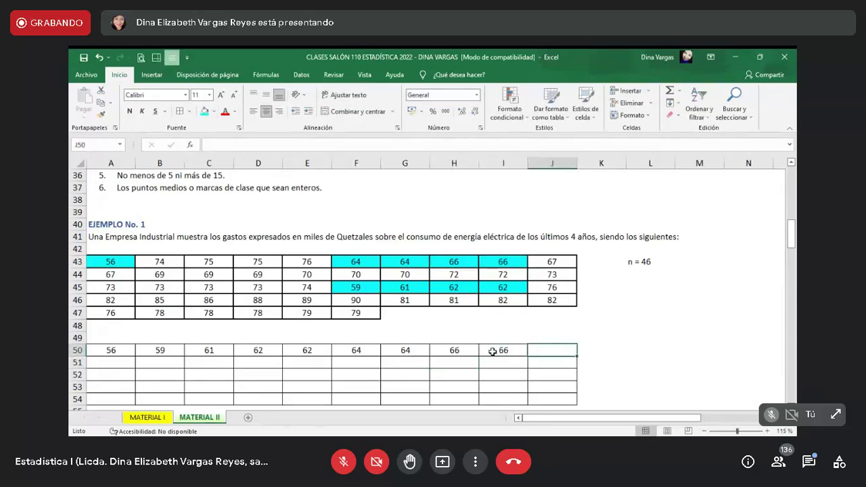
Step: Enter 67 in J50 and A51 and fill its source cells J43 and A44 with cyan
text(67)
key(Return)
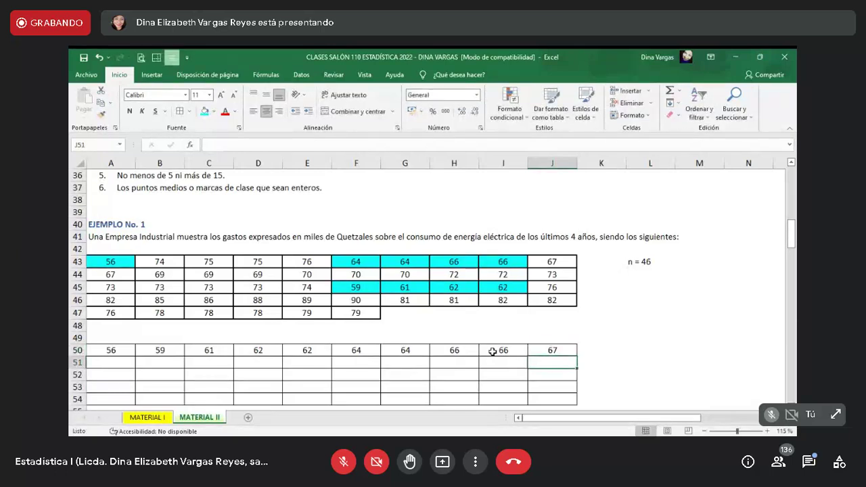
click(127, 365)
text(67)
key(Return)
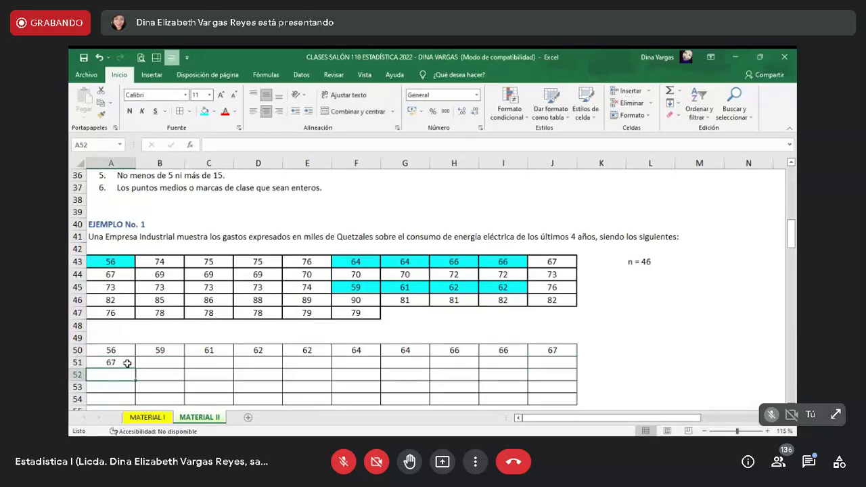
click(550, 259)
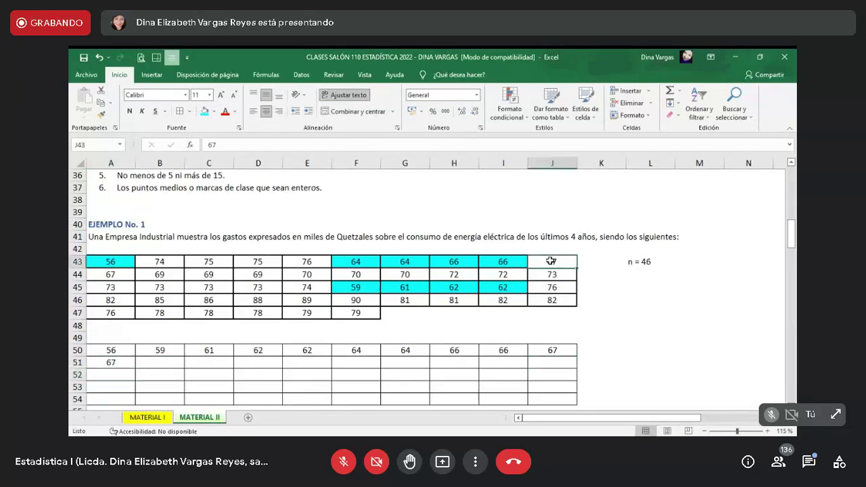
click(206, 115)
click(111, 273)
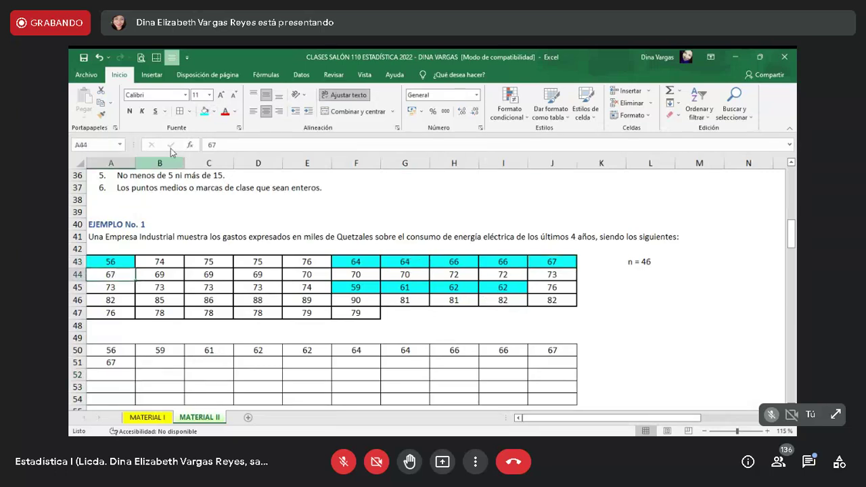
click(205, 113)
Step: Select B51, the next empty cell in the grid of ordered values
key(Down)
key(Down)
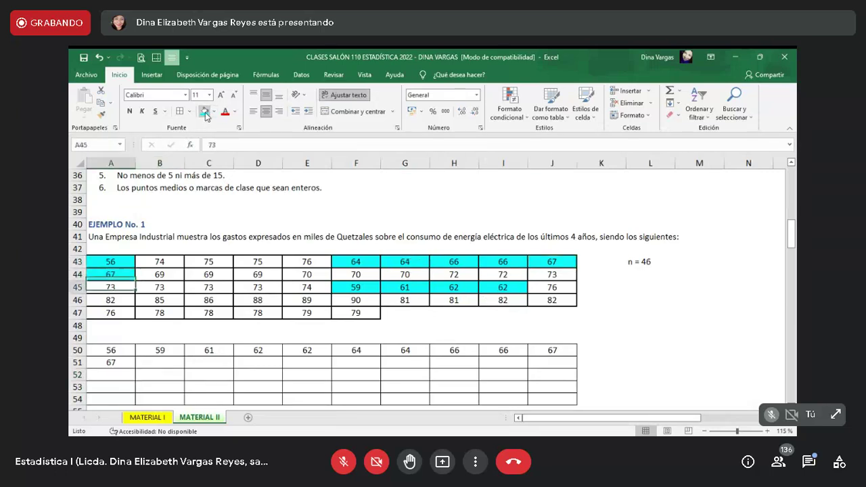
key(Down)
key(Down)
key(Down)
key(Down)
key(Down)
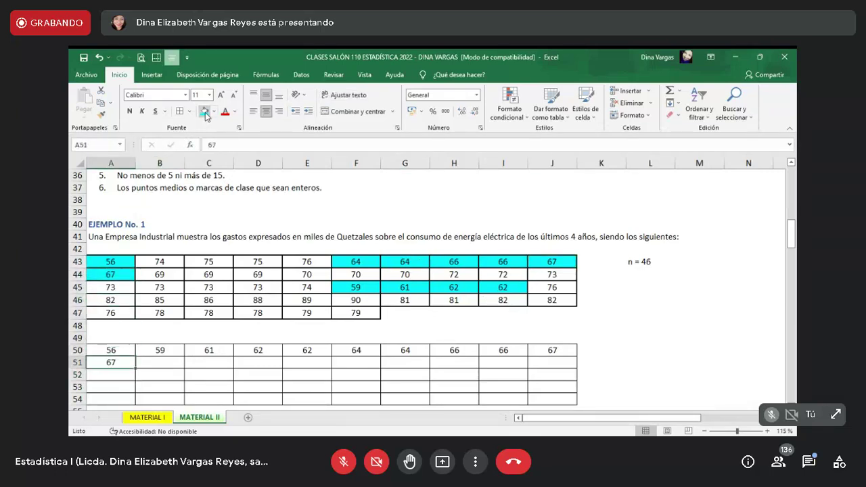
key(Right)
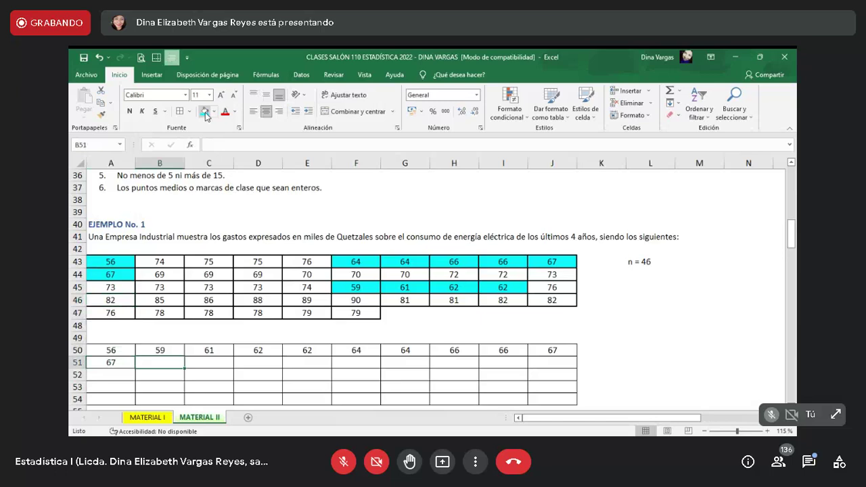
Step: Enter 69 in cell B51 and shade the three source values 69 in B44:D44 with the cyan fill
text(69)
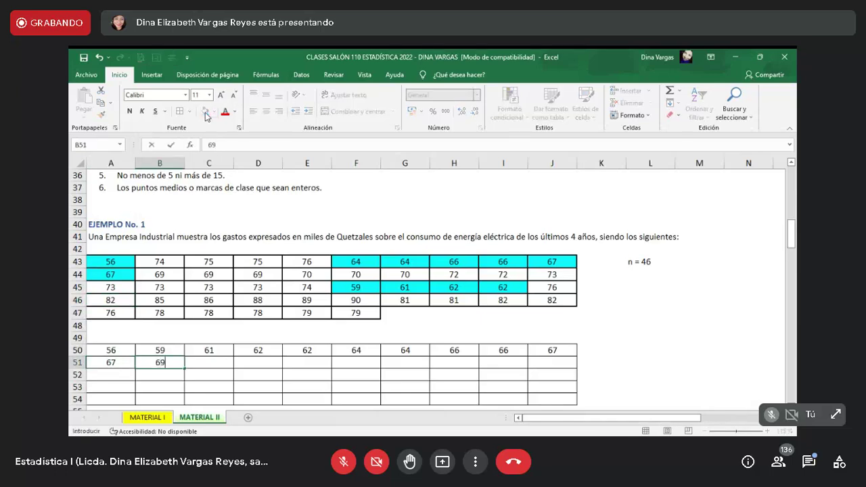
key(Return)
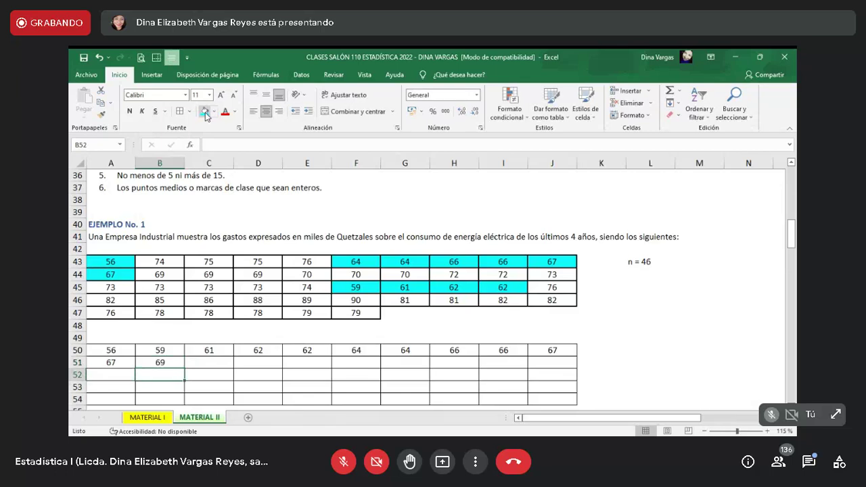
key(Up)
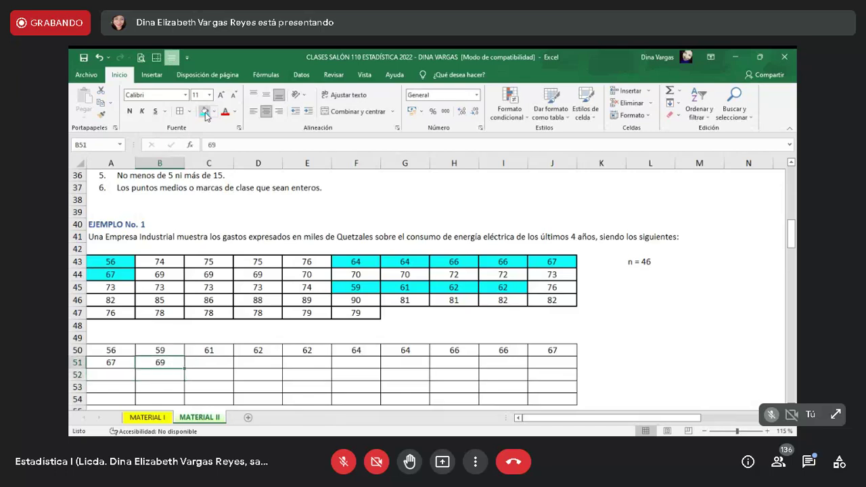
drag(160, 274, 255, 274)
click(204, 111)
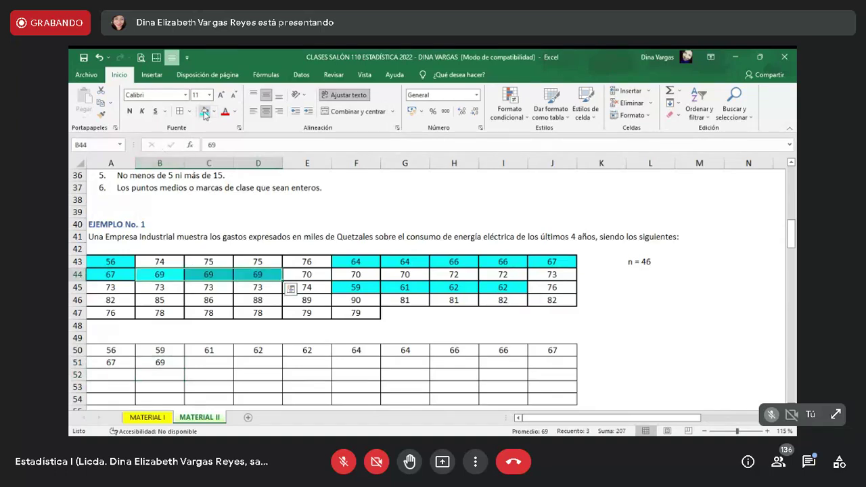
Step: Enter 69 in cells C51 and D51 of the ordered data table
click(209, 362)
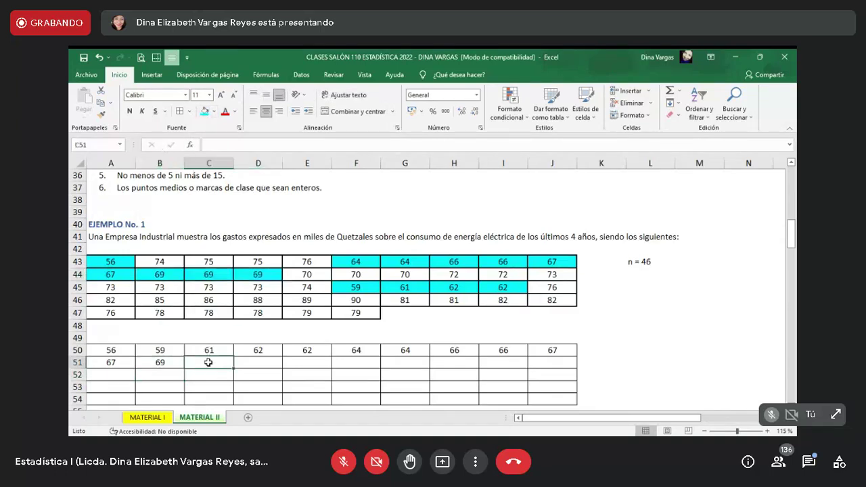
text(69)
key(Right)
text(69)
key(Right)
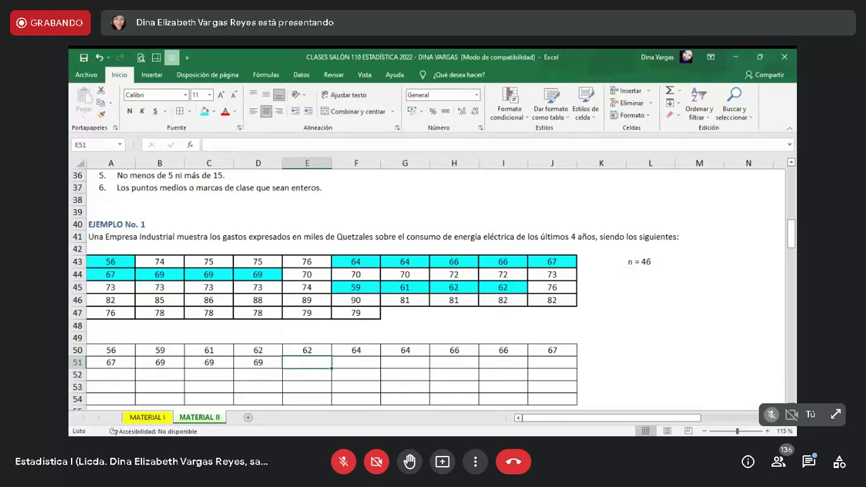
Step: Enter 70 in cell E51 and shade the source values 70 in E44:G44 with the cyan fill
text(70)
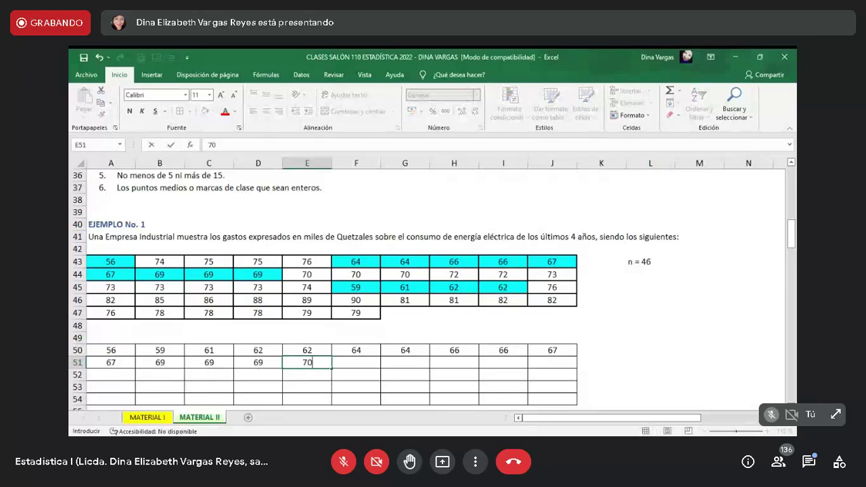
key(Return)
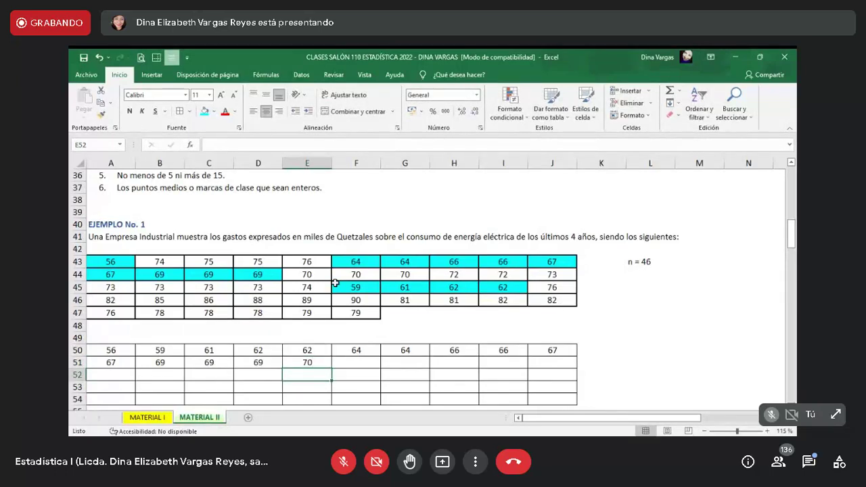
drag(317, 276, 396, 277)
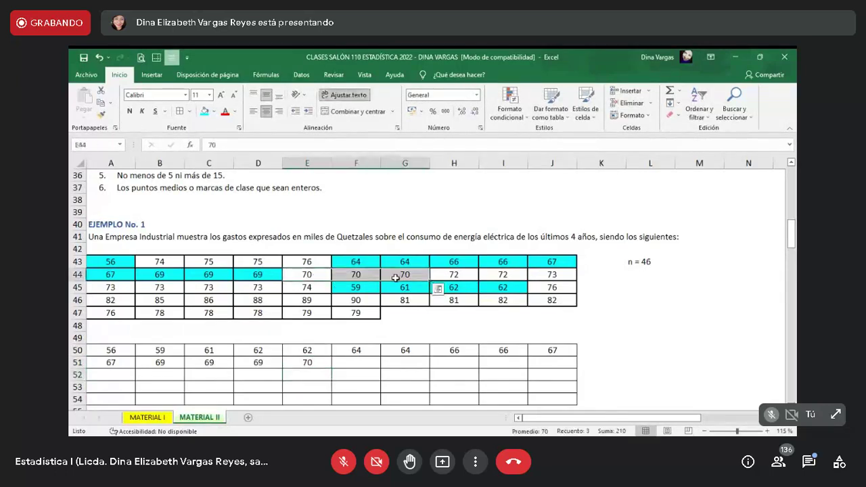
click(204, 112)
Step: Enter 70 in cells F51 and G51 of the ordered data table
click(343, 366)
text(7)
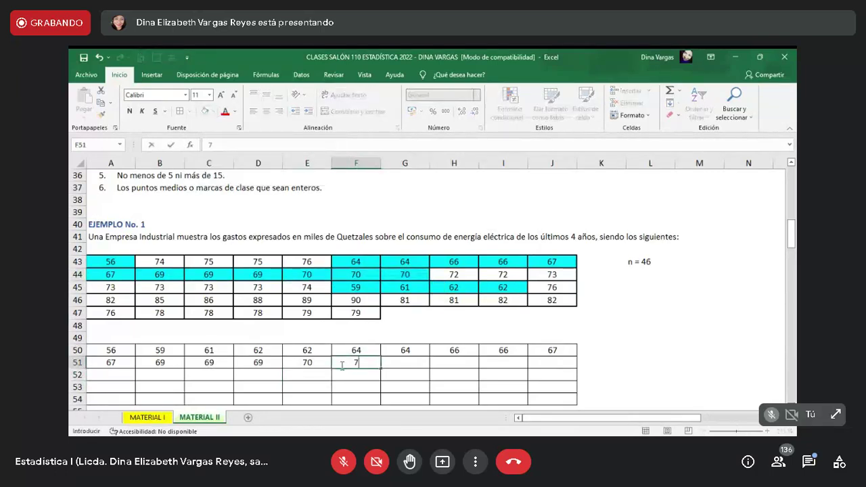
text(0)
key(Tab)
text(70)
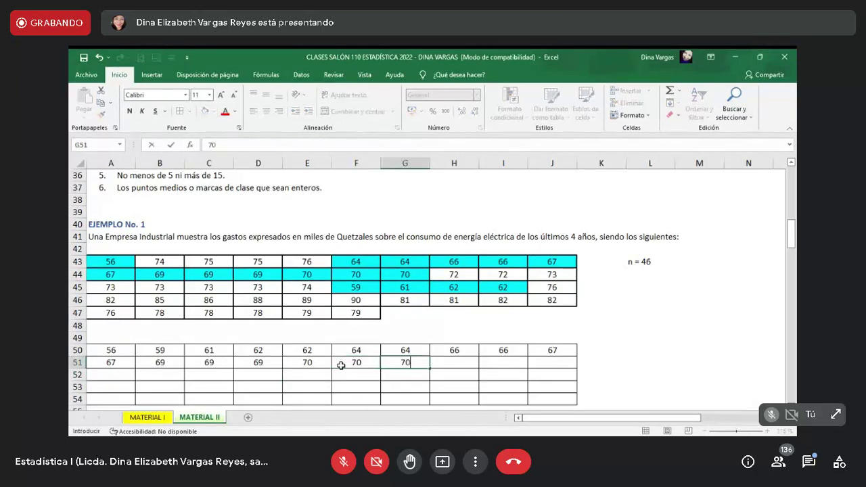
key(Tab)
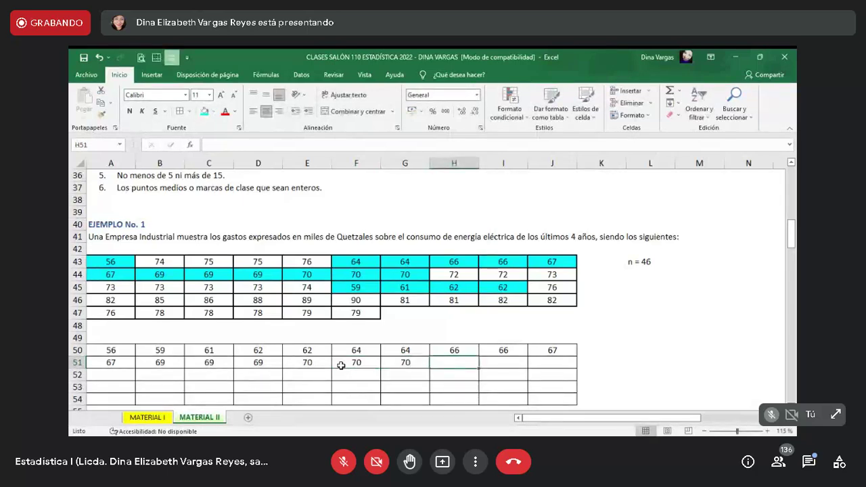
Step: Enter 72 in cell H51 and shade the source values 72 in H44:I44 with the cyan fill
key(Down)
key(Down)
key(Down)
key(Down)
key(Down)
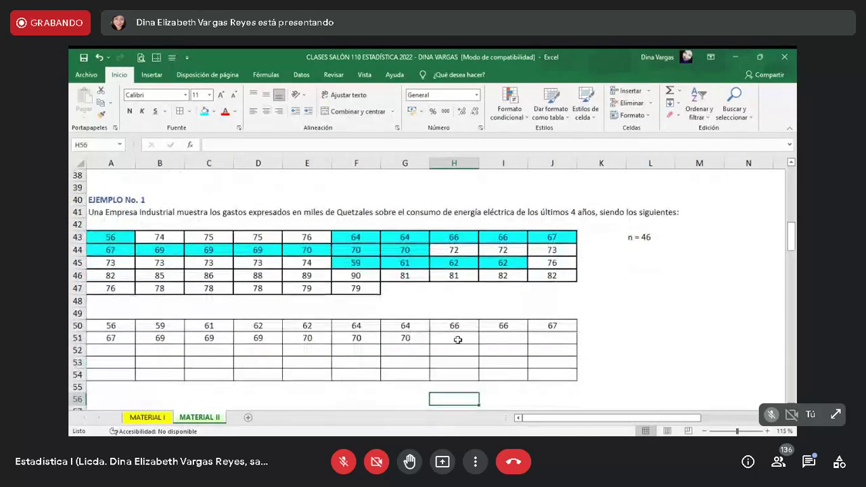
click(458, 339)
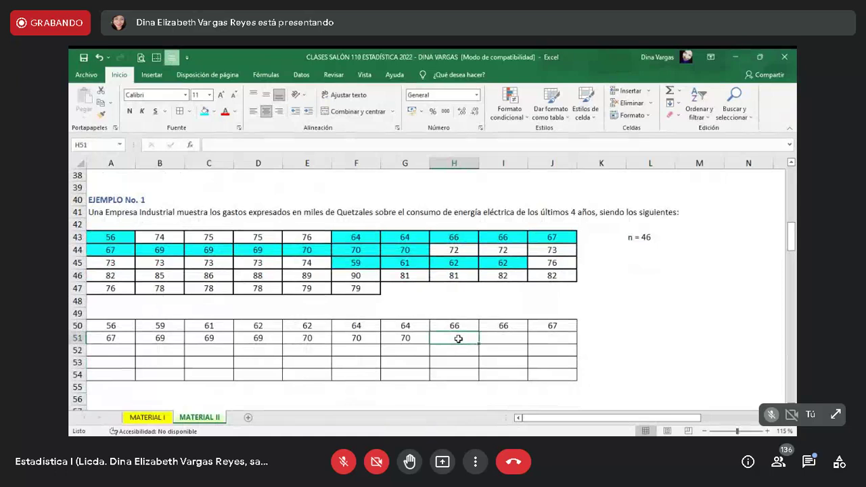
text(72.)
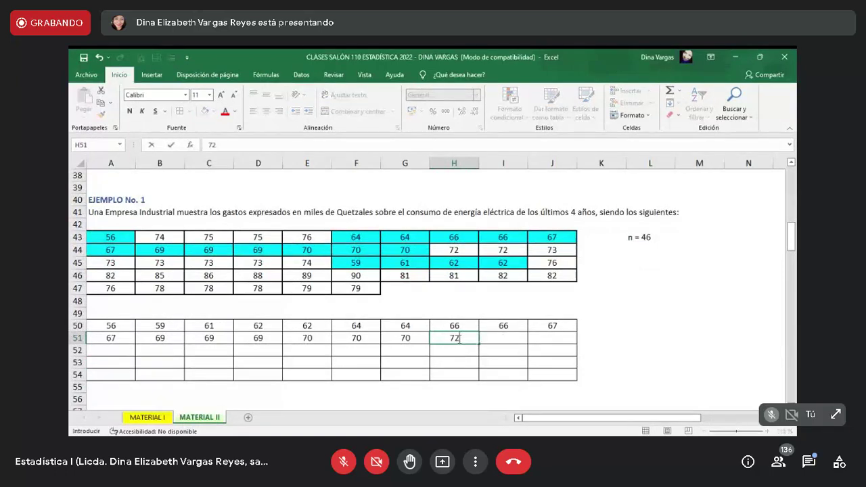
key(Return)
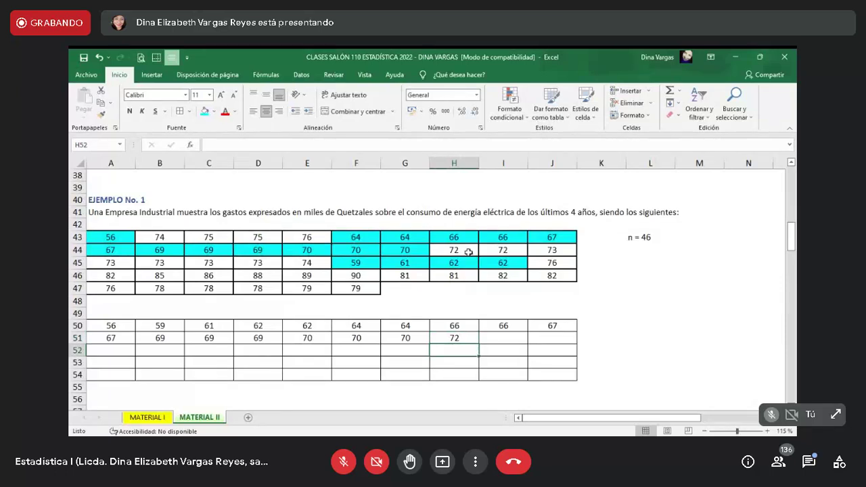
drag(466, 250, 497, 251)
click(205, 113)
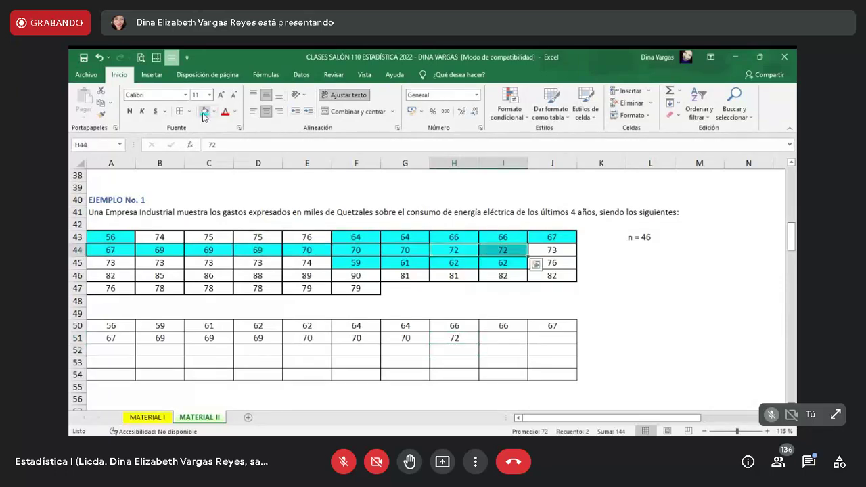
Step: Enter the second 72 in cell I51 of the ordered data table
key(Right)
click(507, 339)
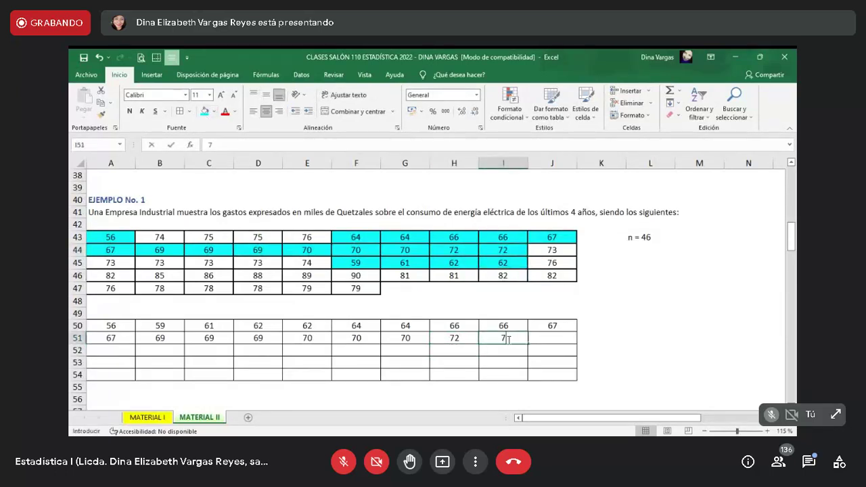
text(72)
key(Return)
Step: Enter 73 in cell J51 and shade the source value 73 in J44 with the cyan fill
click(536, 339)
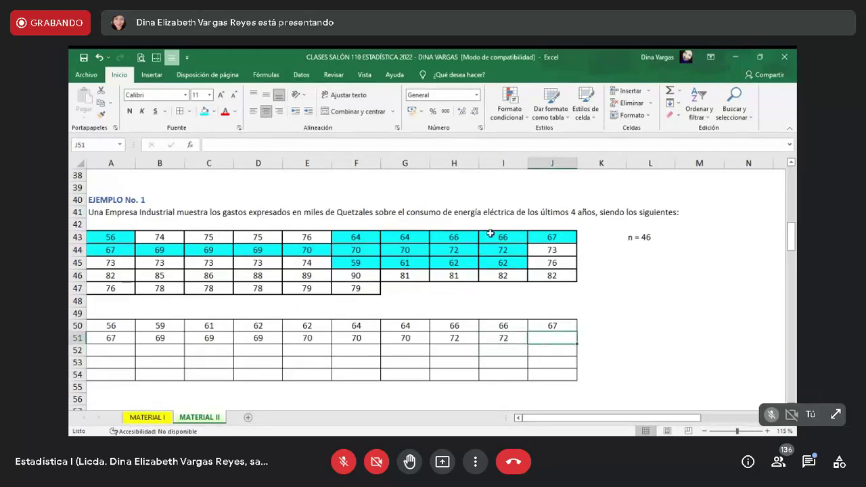
text(73)
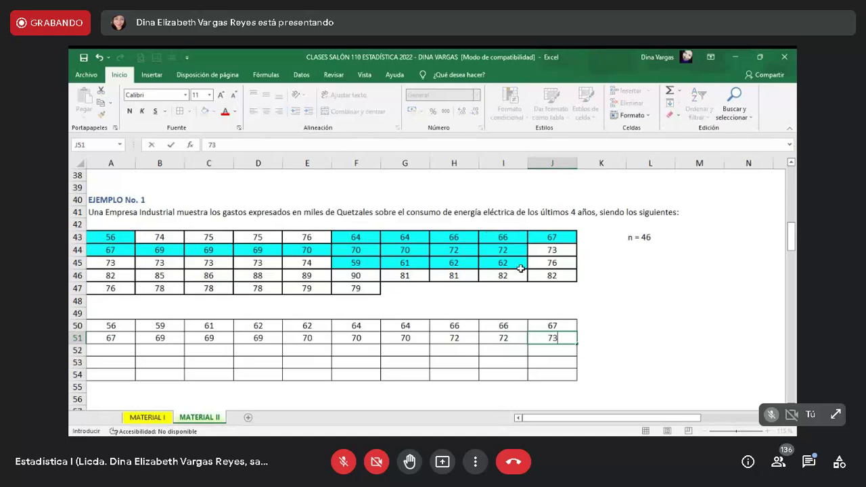
key(Return)
click(561, 250)
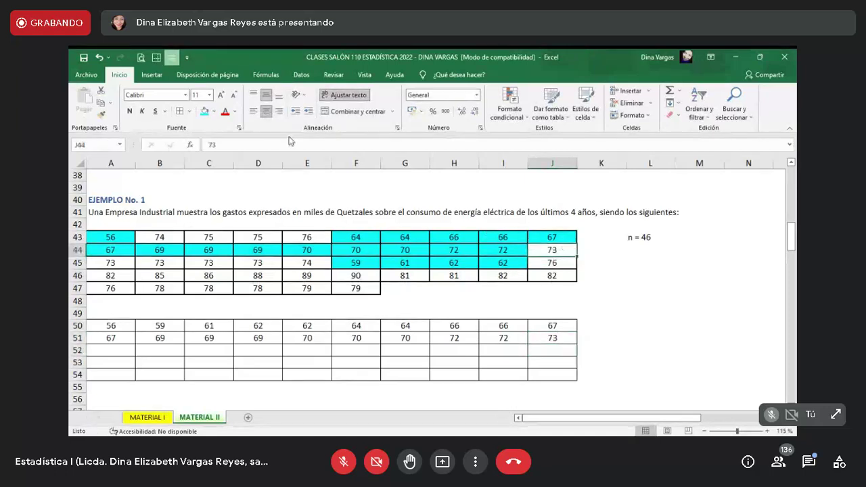
click(204, 111)
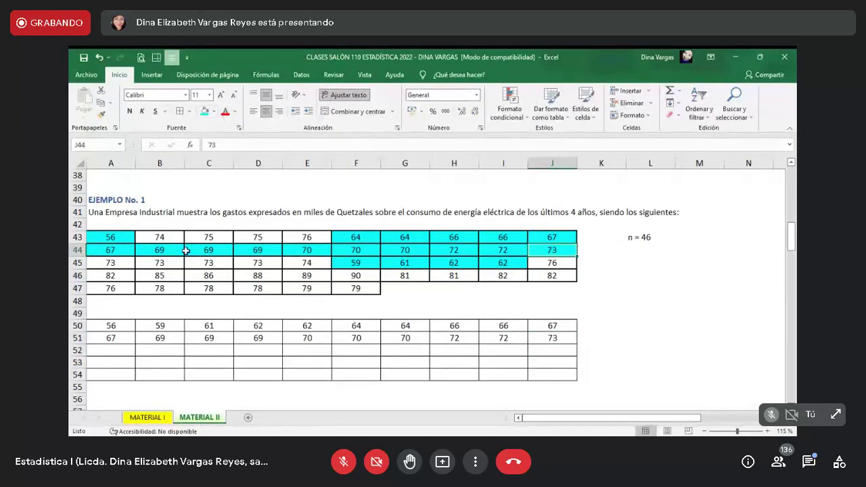
Step: Shade the source values 73 in A45:D45 with the cyan fill and enter 73 in each cell of A52:D52
drag(109, 263, 252, 264)
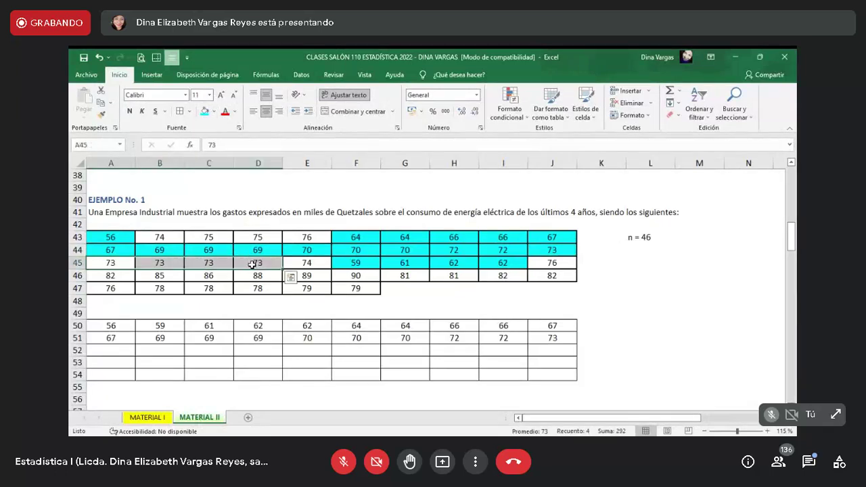
click(205, 111)
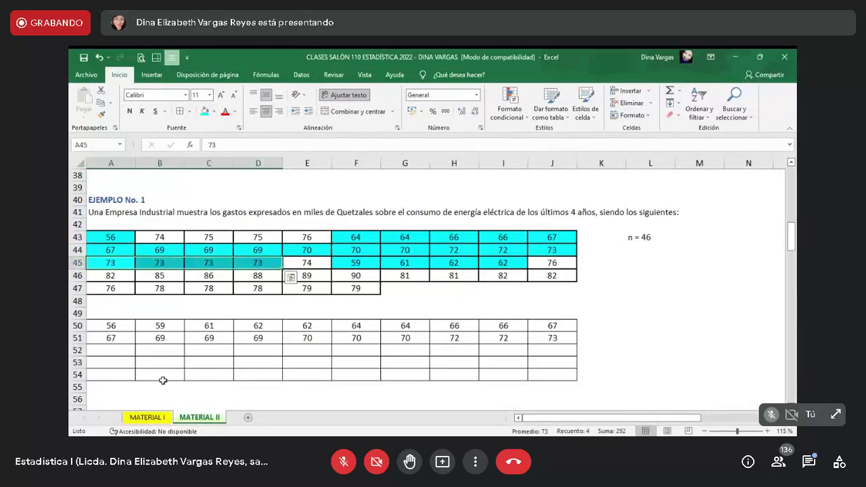
click(112, 351)
text(73)
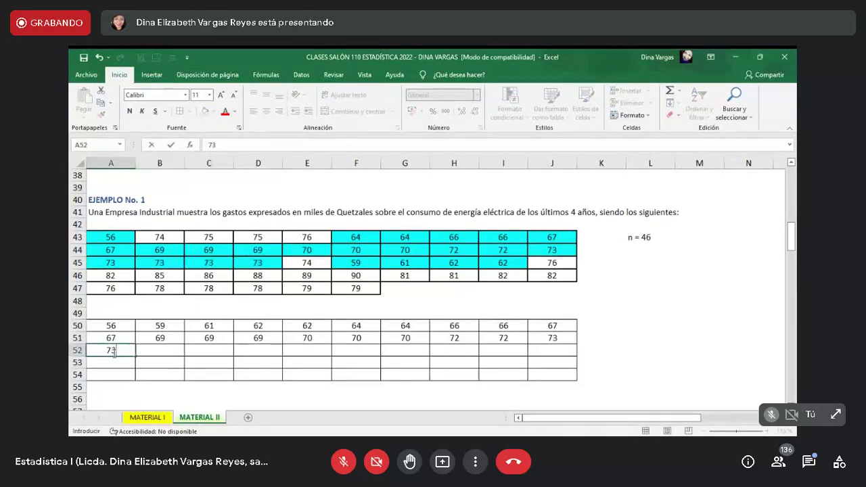
key(Tab)
text(73)
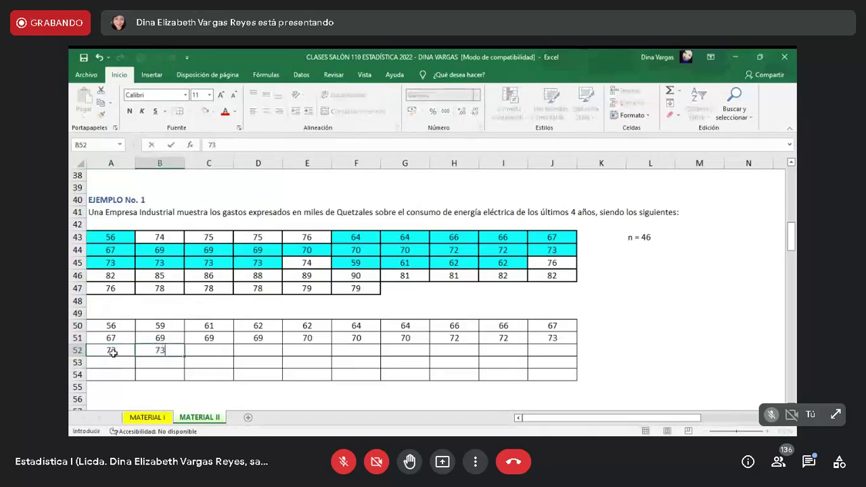
key(Tab)
text(73)
key(Tab)
text(73)
key(Down)
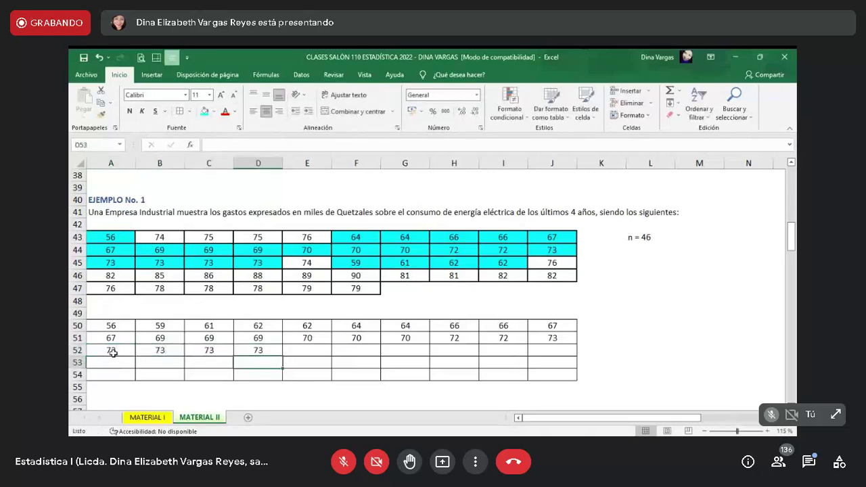
Step: Enter 74 in cell E52 and shade the source value 74 in E45 with the cyan fill
key(Up)
key(Right)
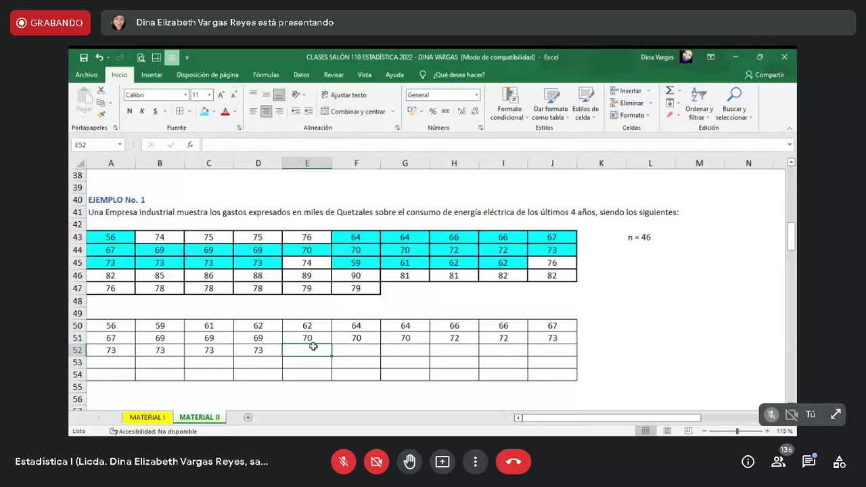
text(74)
key(Return)
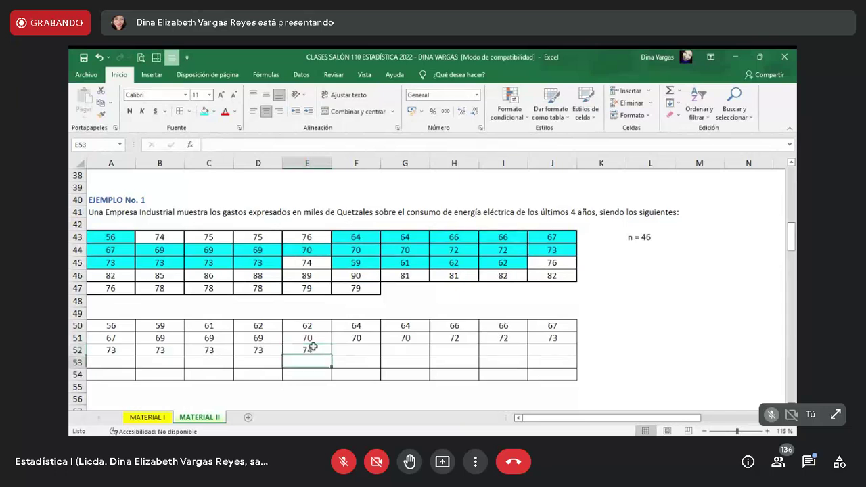
click(313, 264)
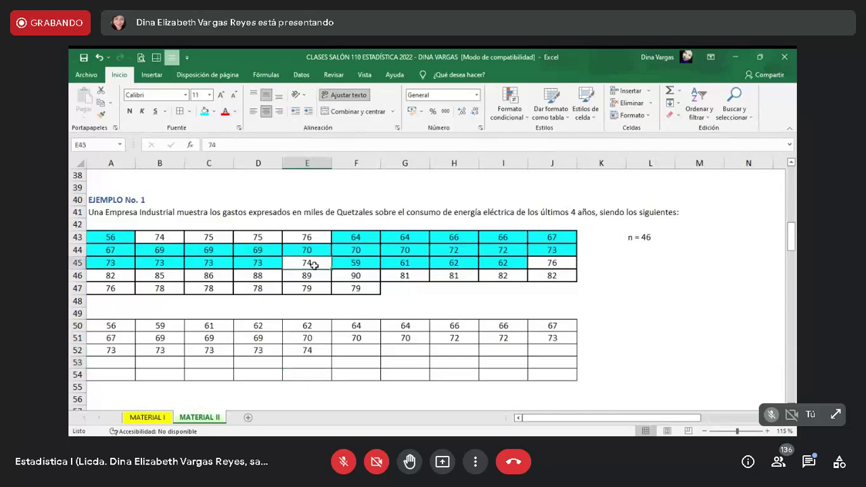
click(203, 110)
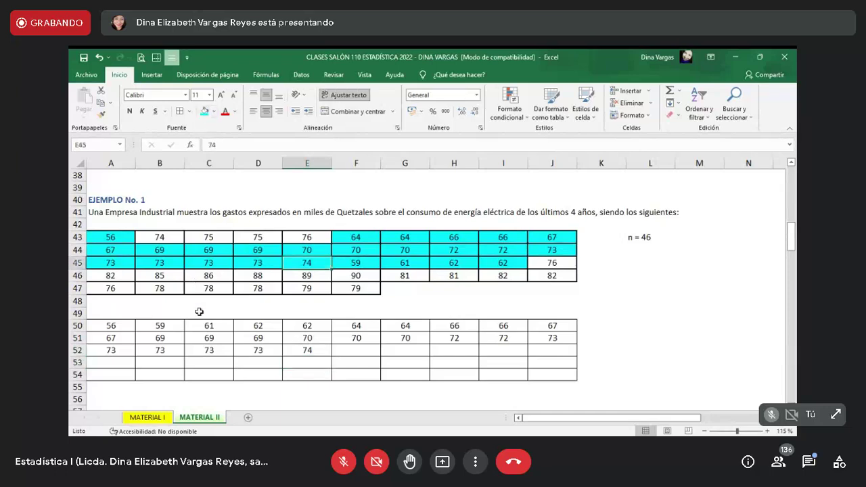
Step: Shade the source value 74 in B43 with the cyan fill and enter 74 in cell F52
click(169, 237)
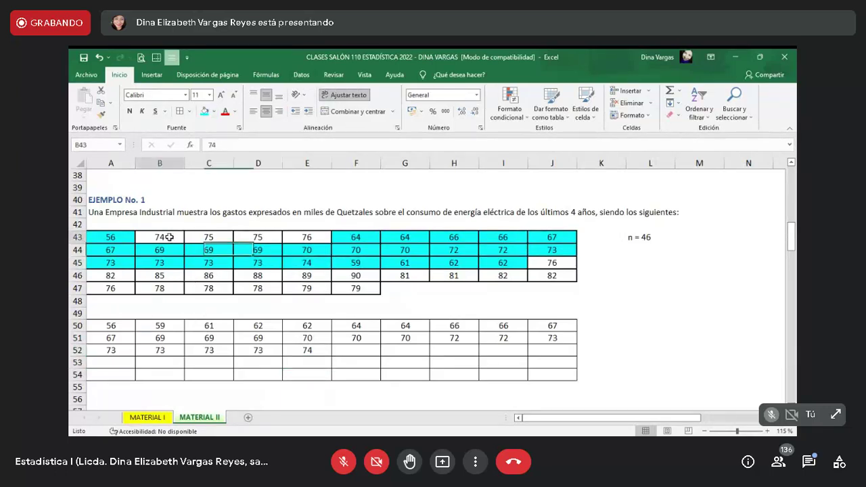
click(204, 112)
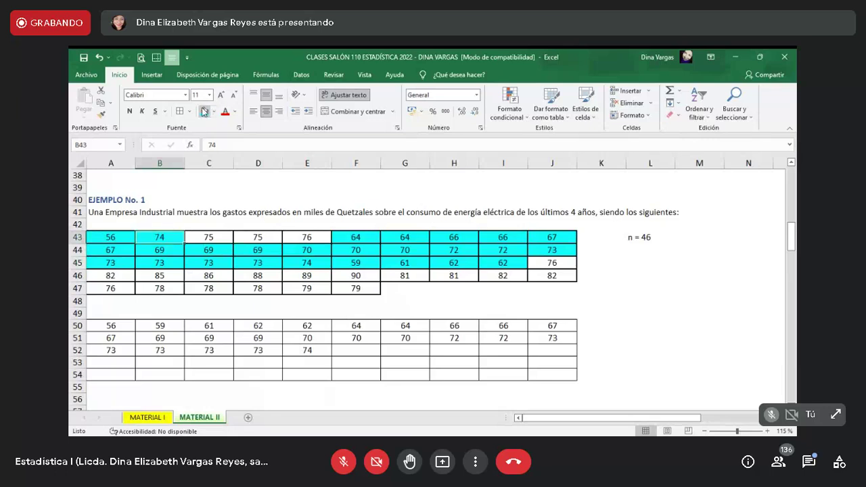
click(378, 344)
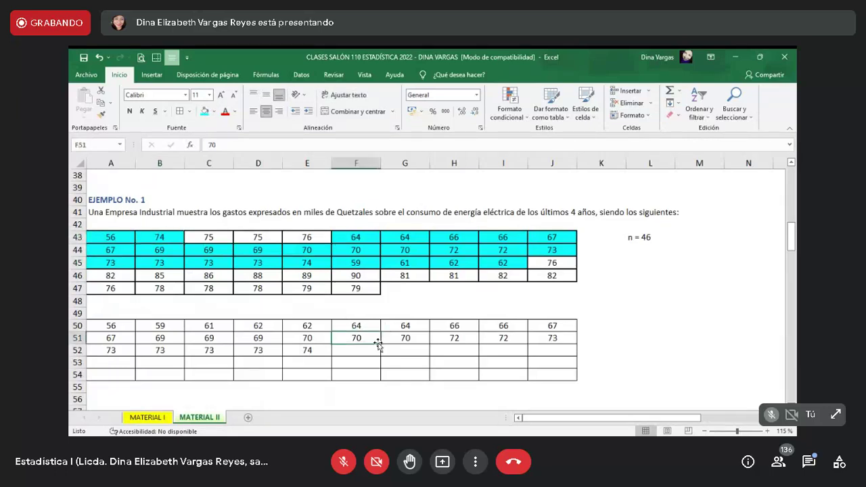
key(Down)
text(74)
key(Return)
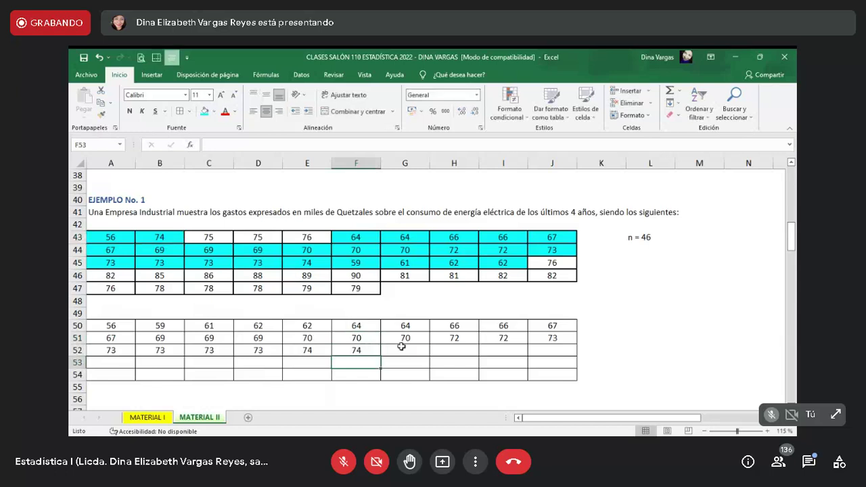
Step: Enter 75 in cells G52 and H52 and shade the source values 75 in C43:D43 with the cyan fill
click(407, 351)
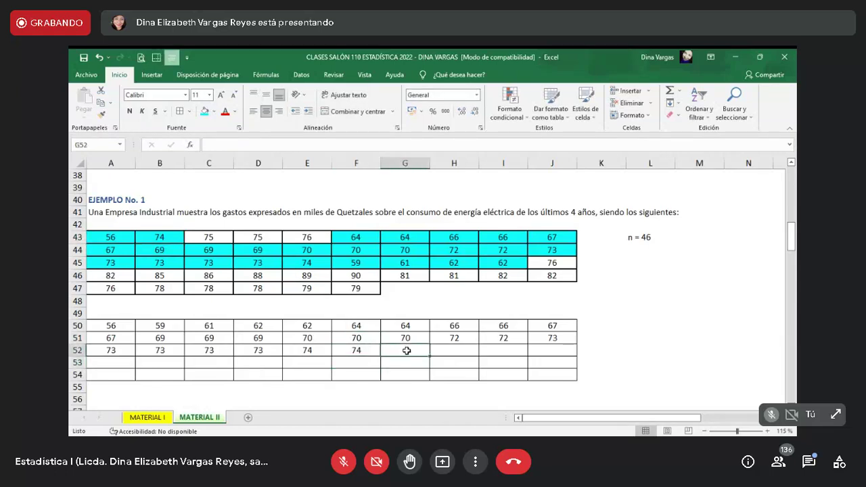
text(75)
key(Right)
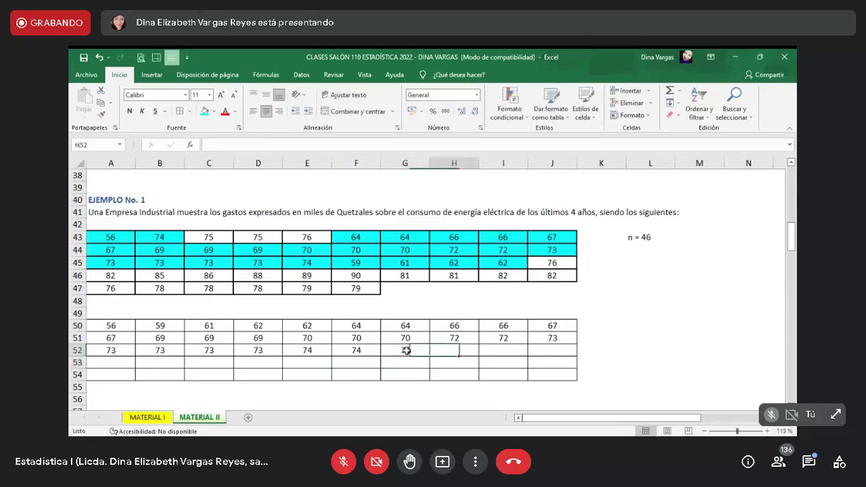
text(75)
key(Return)
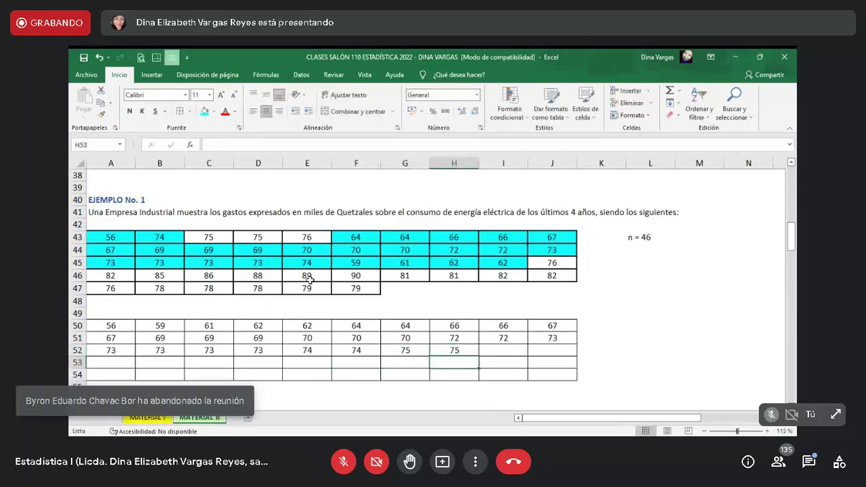
drag(209, 237, 252, 239)
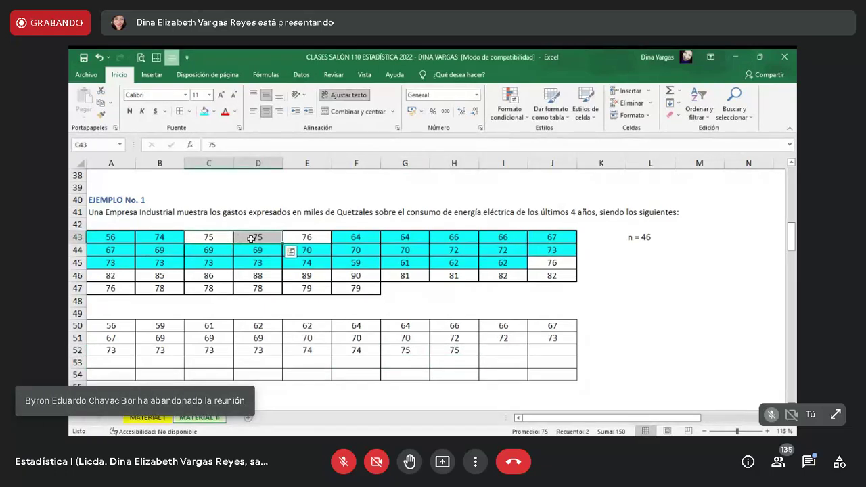
click(205, 111)
Step: Enter 76 in cells I52, J52 and A53 of the ascending table
click(498, 348)
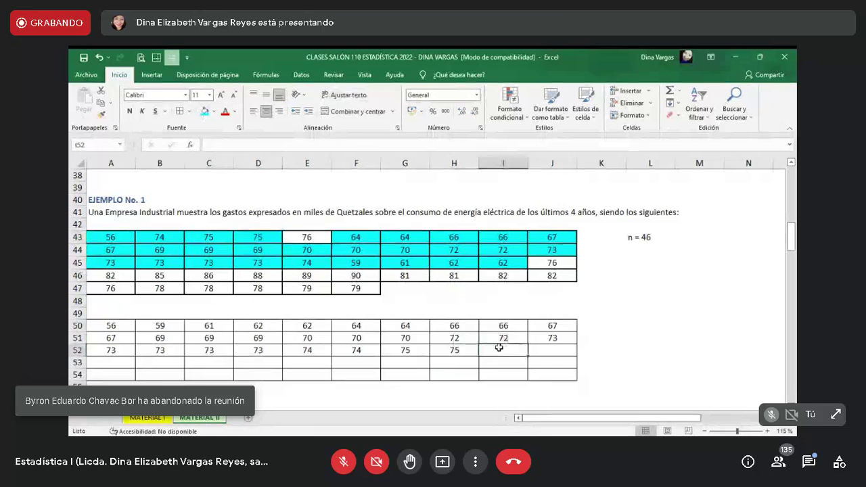
text(76)
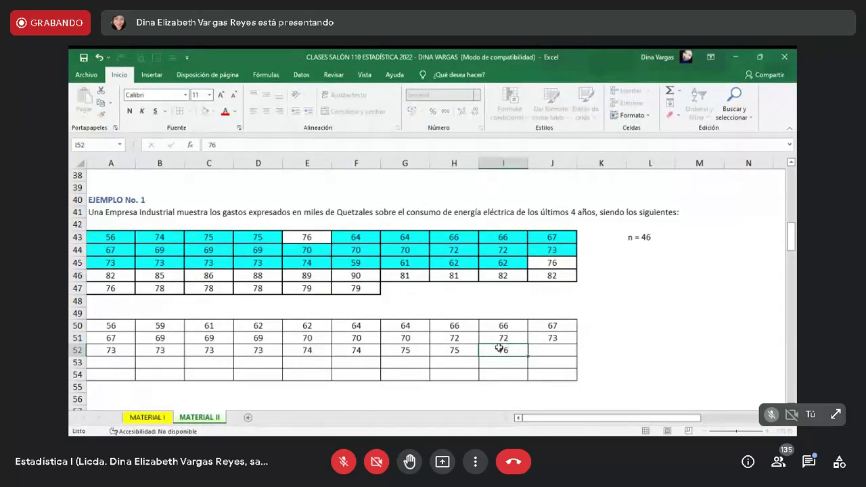
key(Return)
click(499, 347)
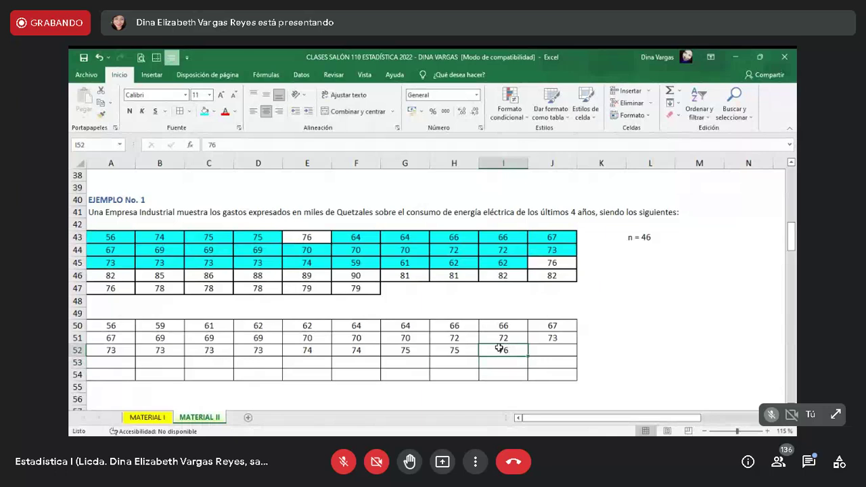
key(Right)
text(76)
key(Right)
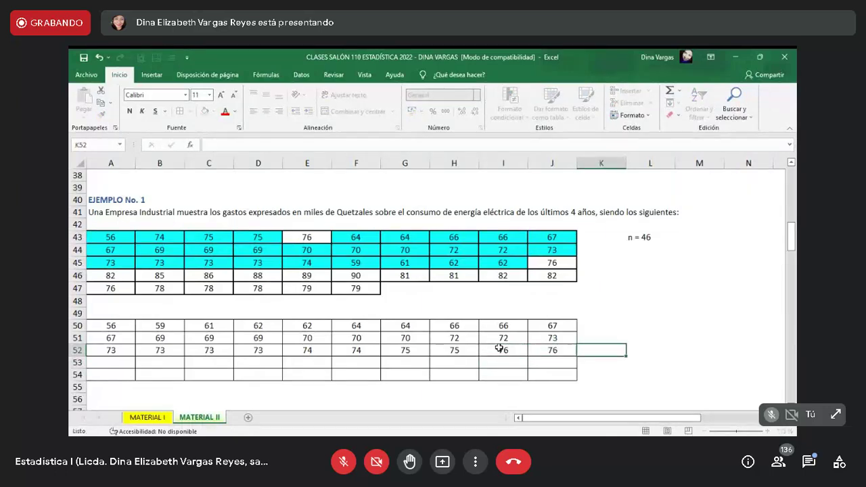
key(Return)
key(Left)
key(Left)
key(Left)
key(Left)
key(Left)
key(Left)
key(Left)
key(Left)
key(Left)
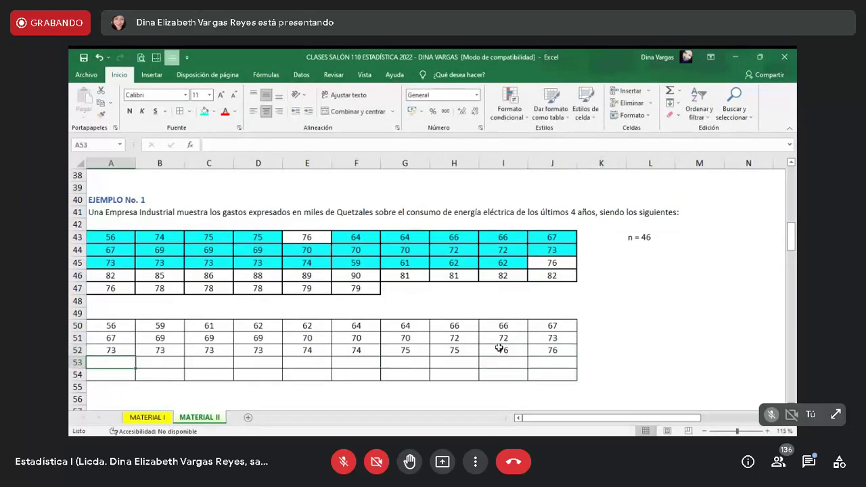
text(76)
key(Return)
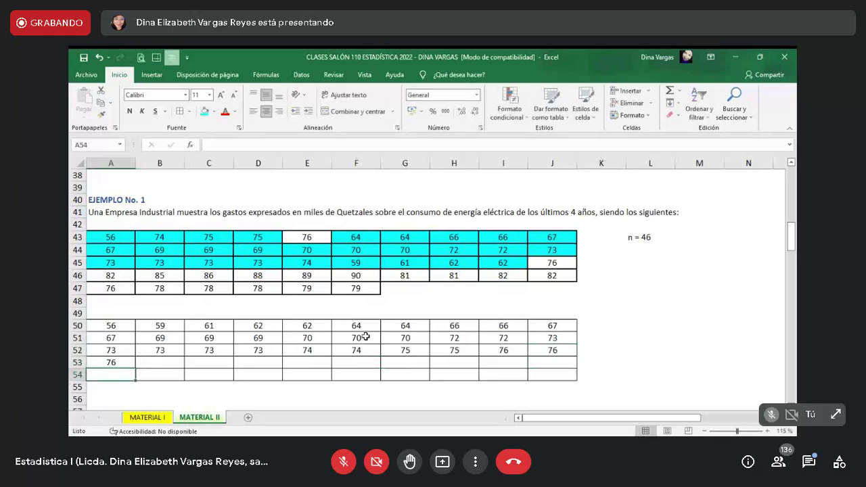
Step: Shade the source values 76 in E43, J45 and A47 with the cyan fill
click(306, 237)
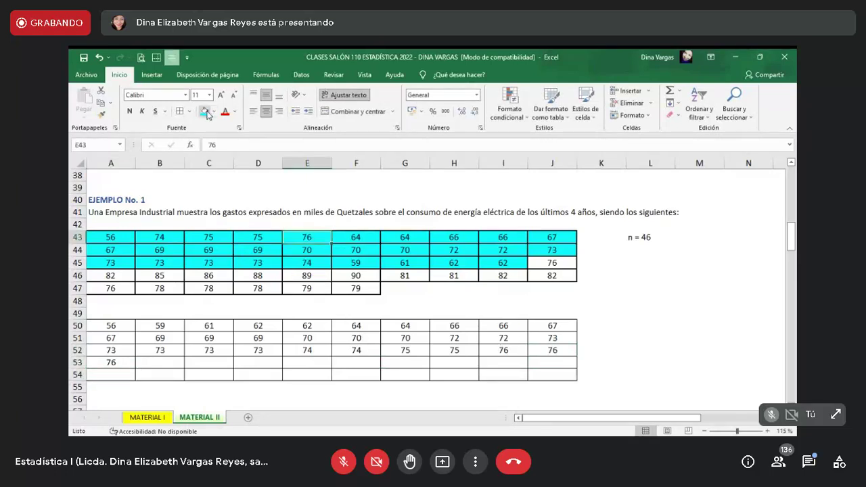
click(551, 262)
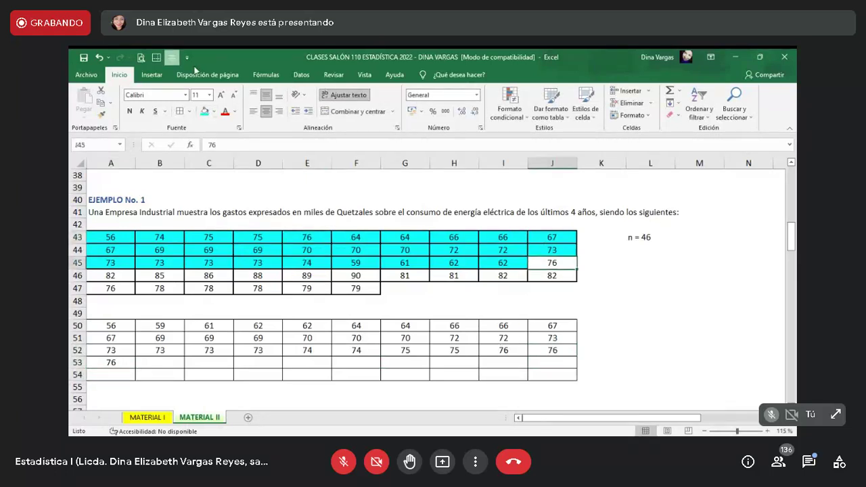
click(204, 113)
click(129, 287)
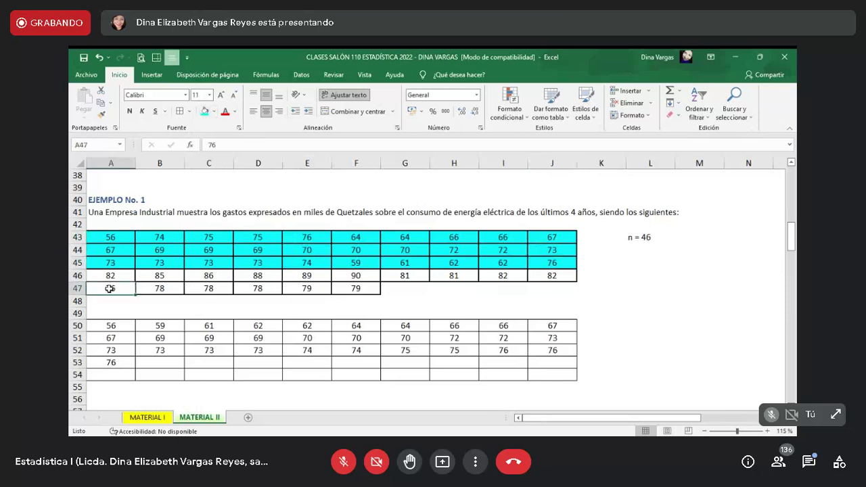
click(204, 113)
Step: Enter 78 in each cell of B53:D53 and shade the source values 78 in B47:D47 with the cyan fill
click(174, 365)
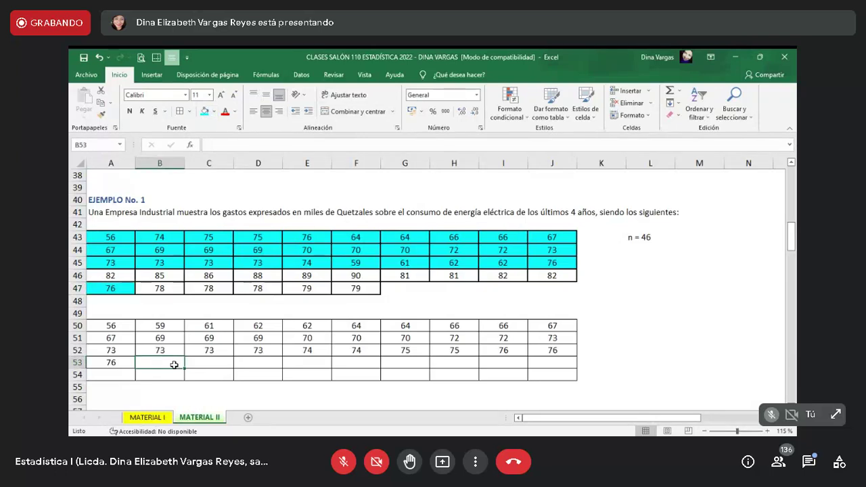
text(78)
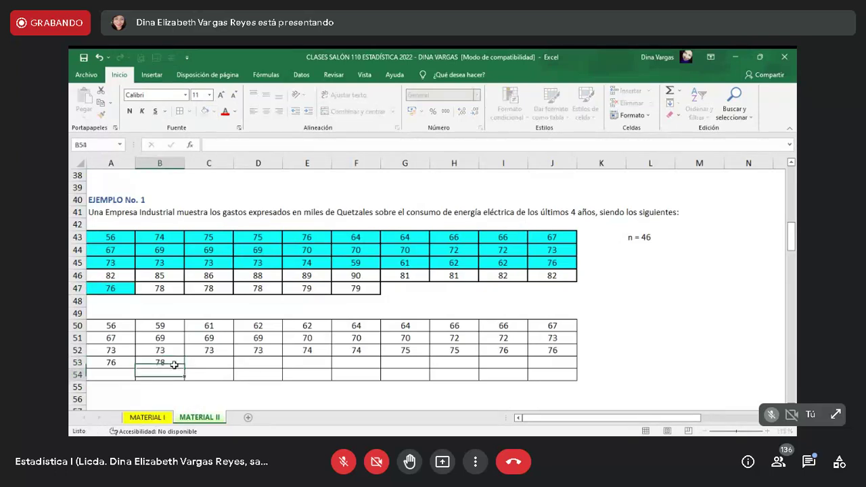
key(Tab)
text(78)
key(Tab)
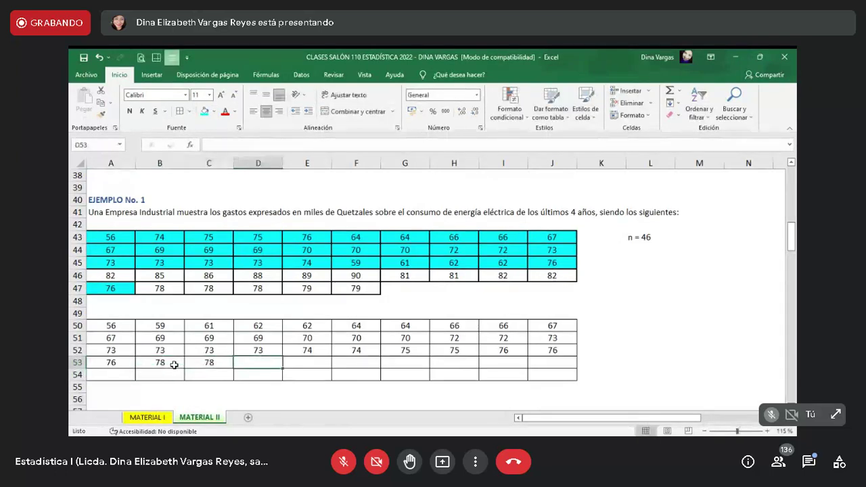
text(78)
drag(153, 289, 247, 290)
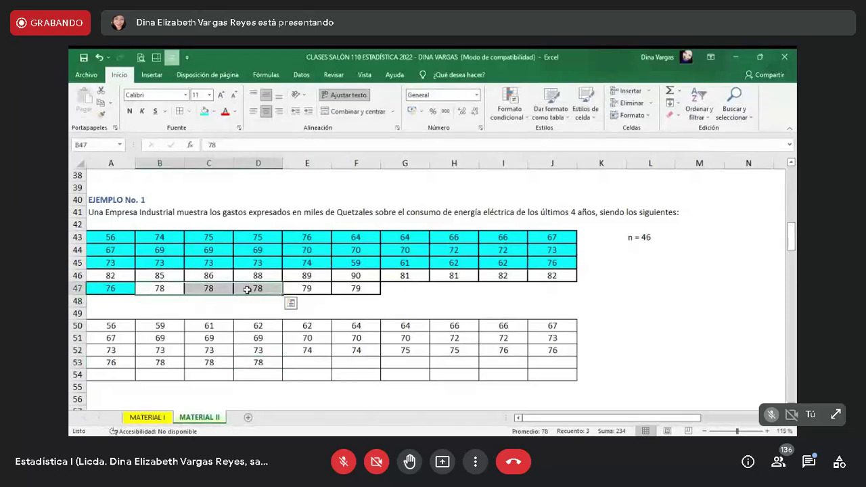
click(205, 111)
Step: Enter 79 in cells E53 and F53 and shade the source values 79 in E47:F47 with the cyan fill
click(313, 363)
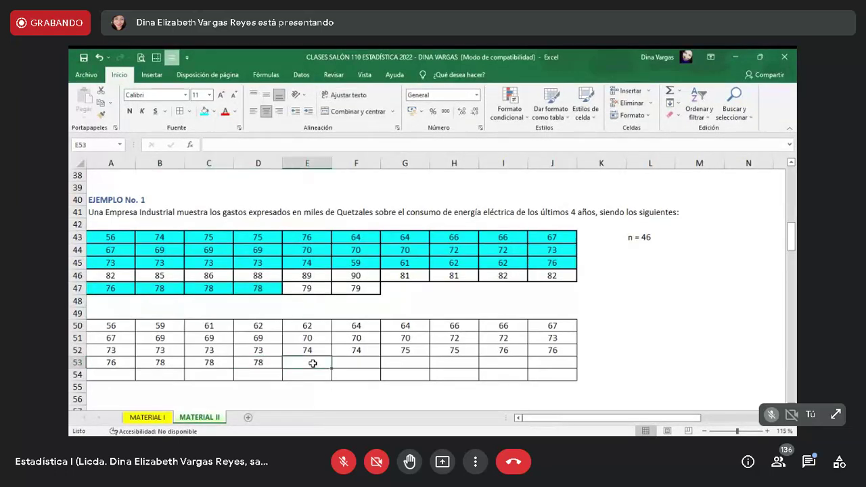
text(79)
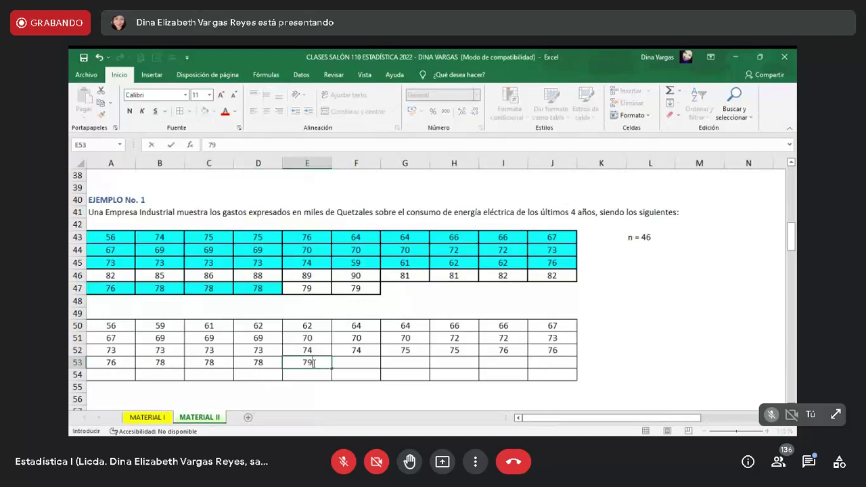
key(Tab)
text(79)
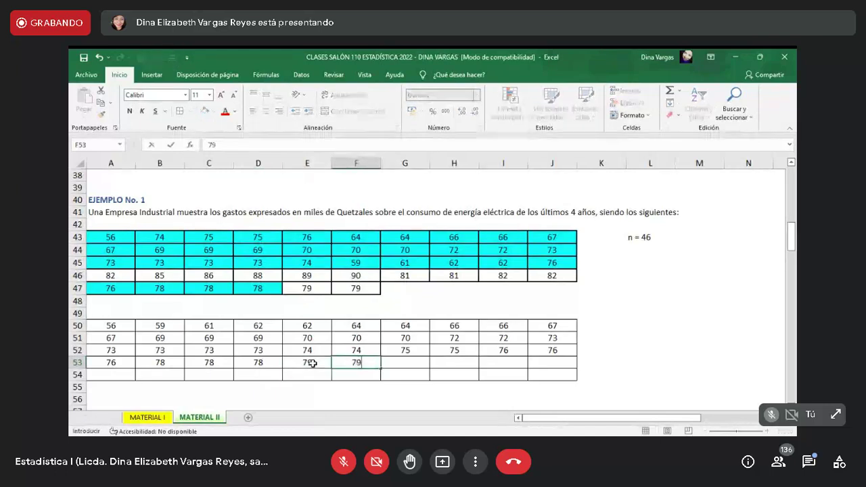
drag(307, 294, 356, 291)
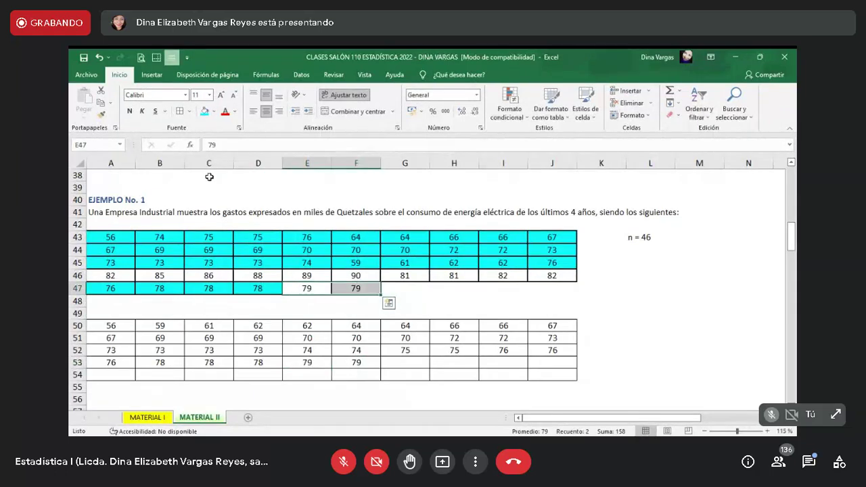
click(205, 111)
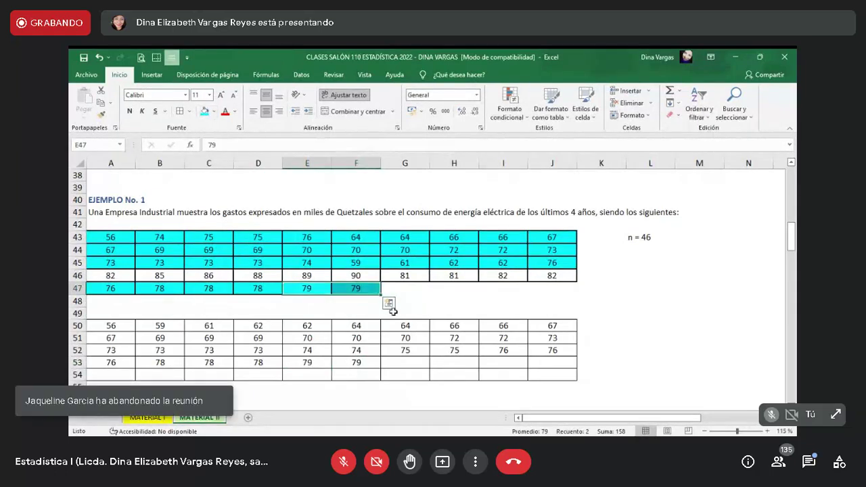
Step: Enter 81 in cells G53 and H53 and shade the source values 81 in G46:H46 with the cyan fill
click(398, 363)
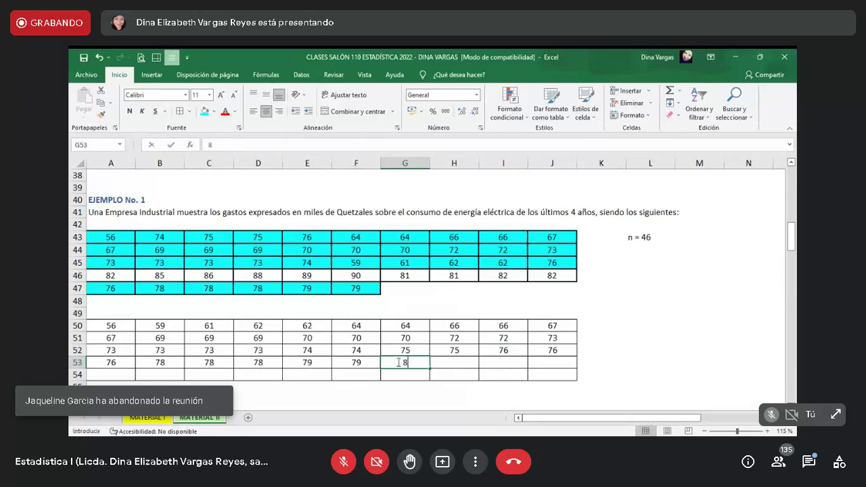
text(81)
key(Return)
key(Up)
key(Right)
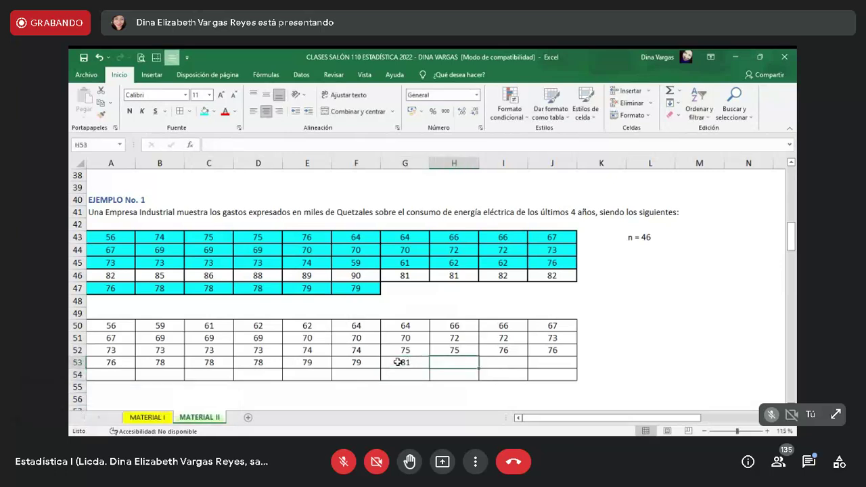
text(81)
key(Tab)
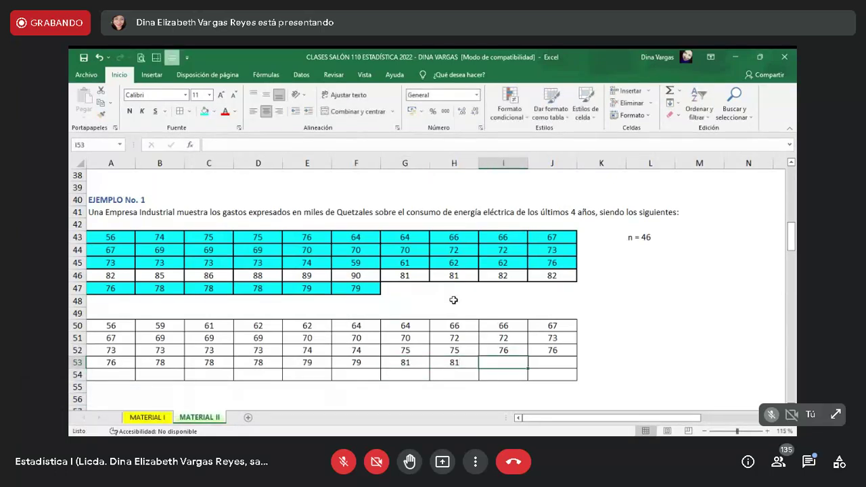
drag(420, 279, 455, 276)
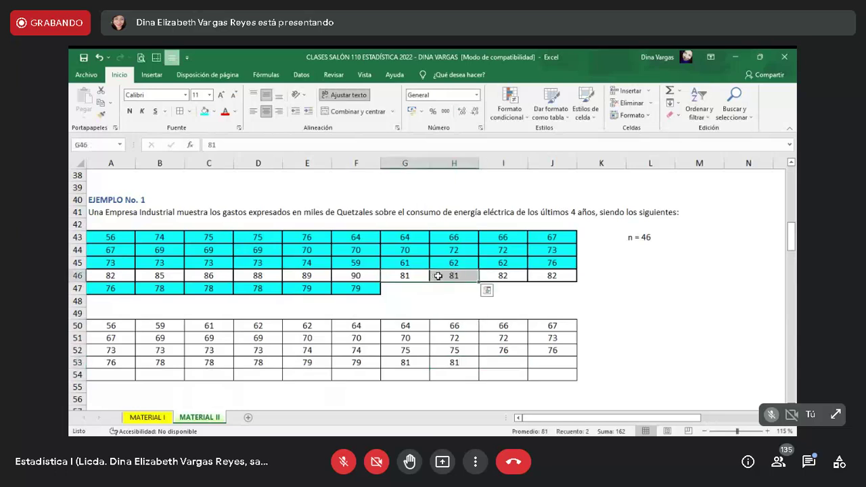
click(205, 112)
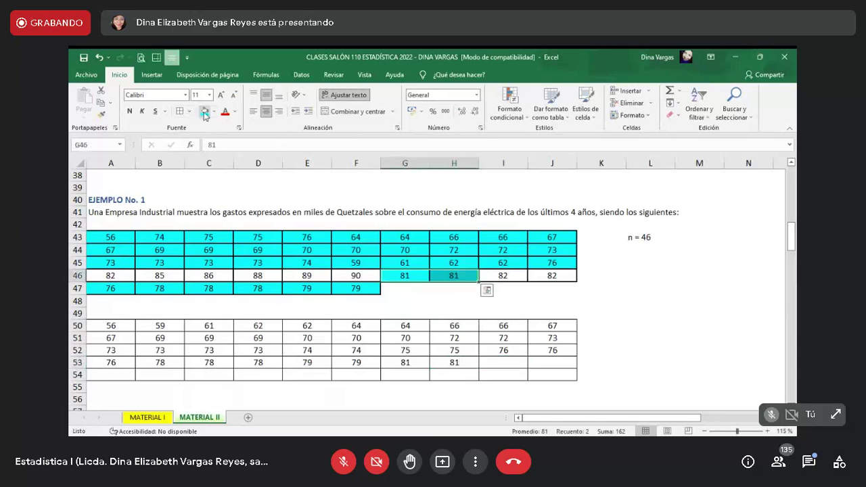
Step: Enter 82 in cells I53, J53 and A54 of the ascending table
click(497, 369)
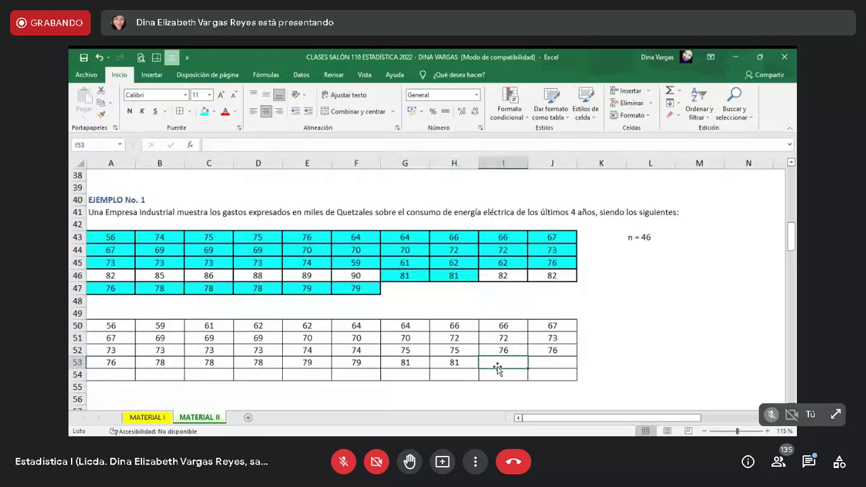
text(82)
key(Tab)
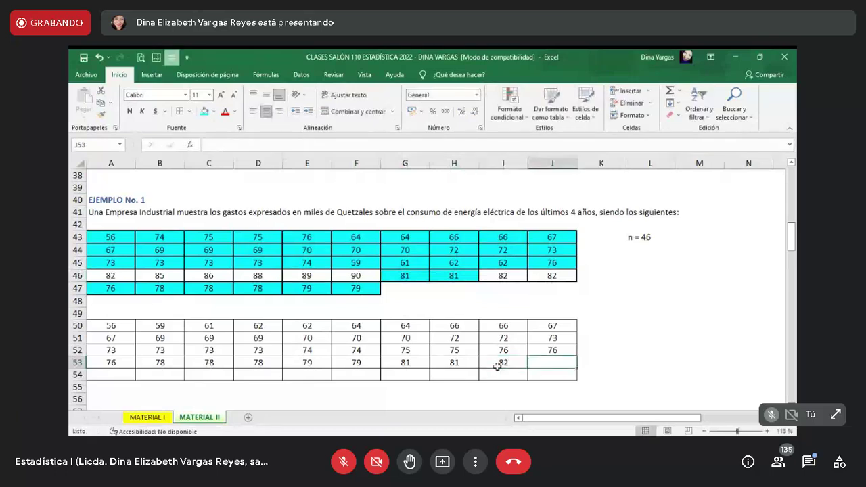
text(82)
key(Tab)
key(Return)
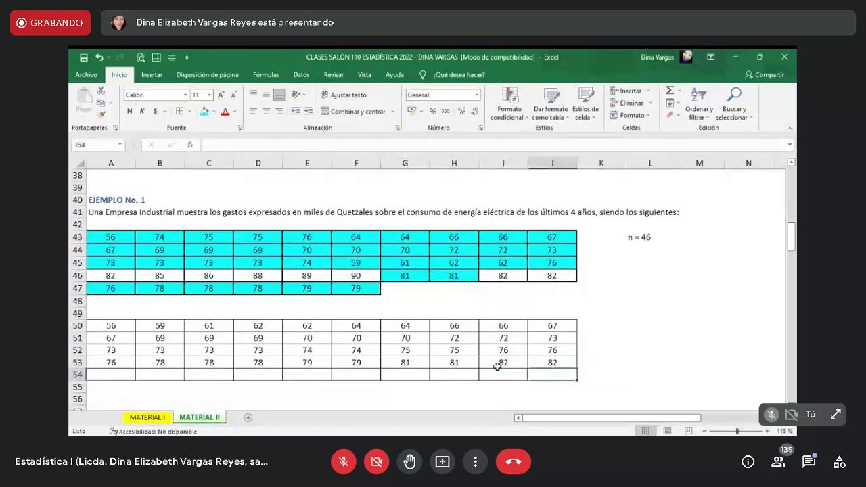
text(82)
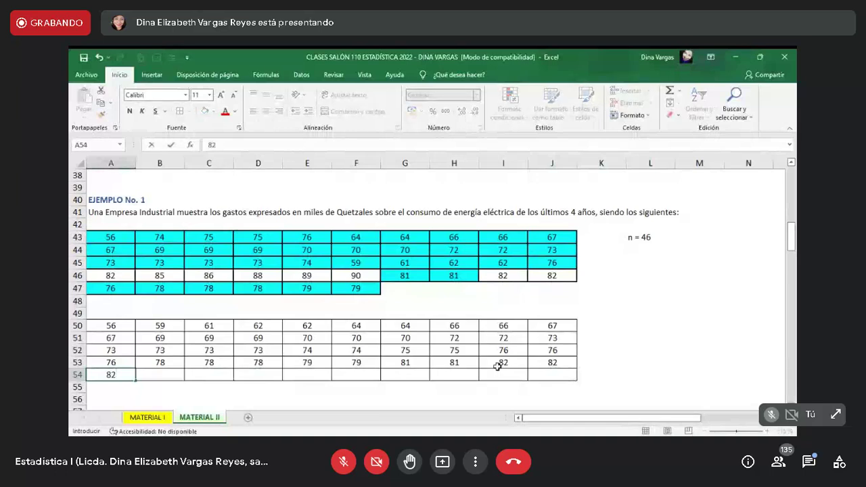
Step: Shade the source values 82 in I46:J46 and A46 with the cyan fill
click(505, 276)
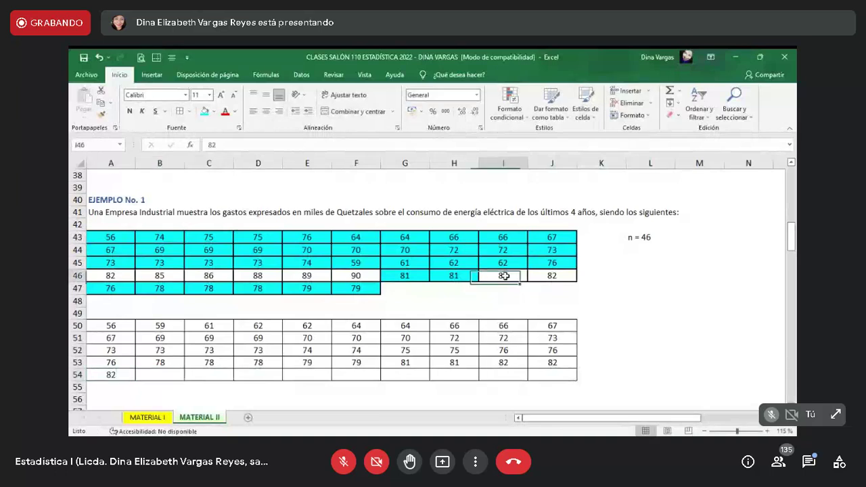
drag(505, 277, 547, 275)
click(204, 111)
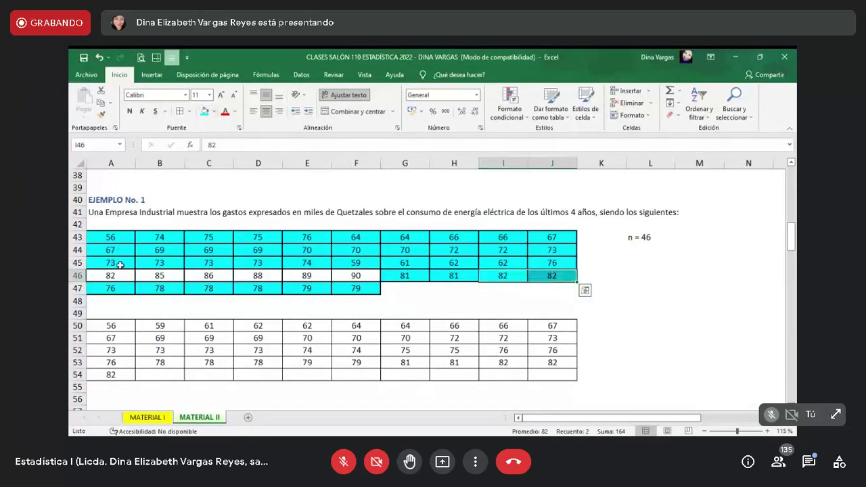
click(114, 275)
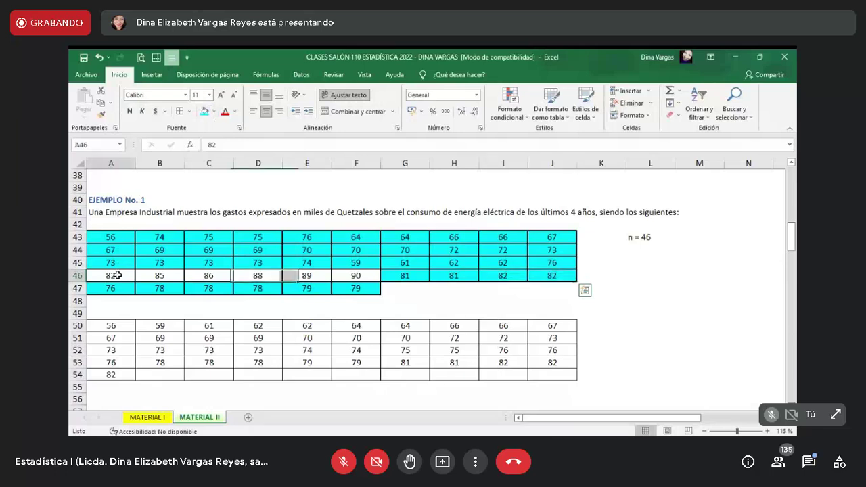
click(201, 113)
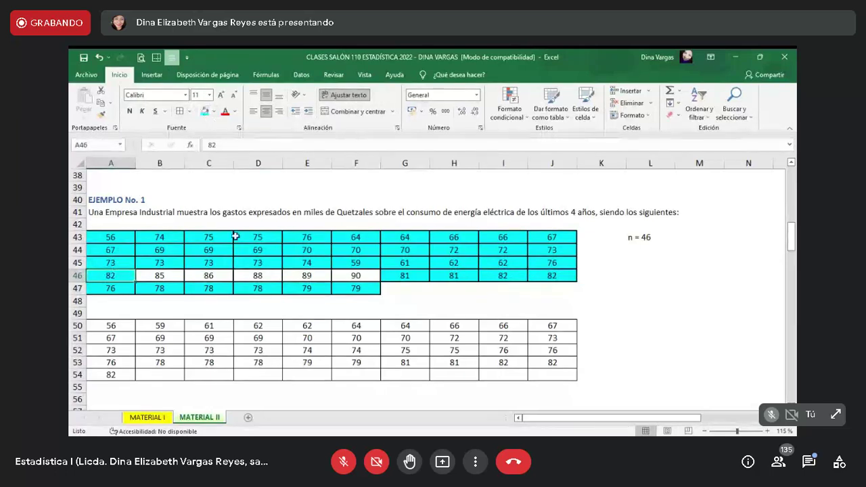
Step: Enter 85 in cell B54 of the ascending table
click(161, 376)
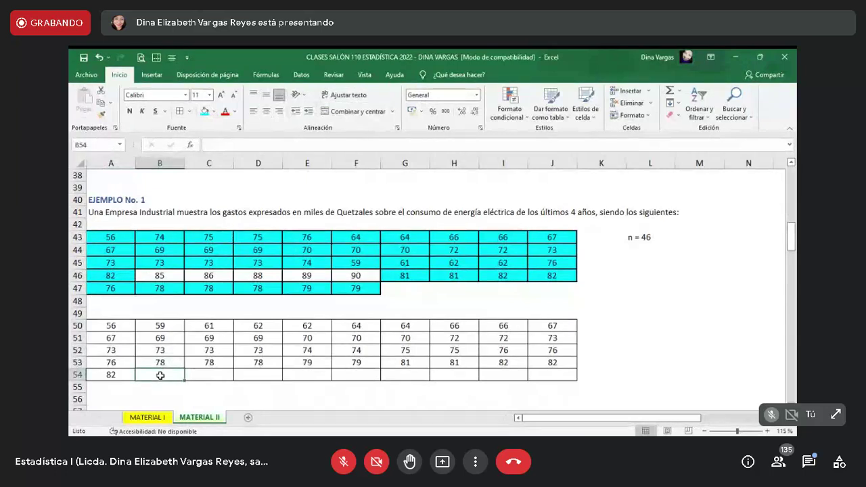
text(85)
key(Return)
Step: Center the contents of cells B54:J54 in the last row of the ascending table
click(161, 375)
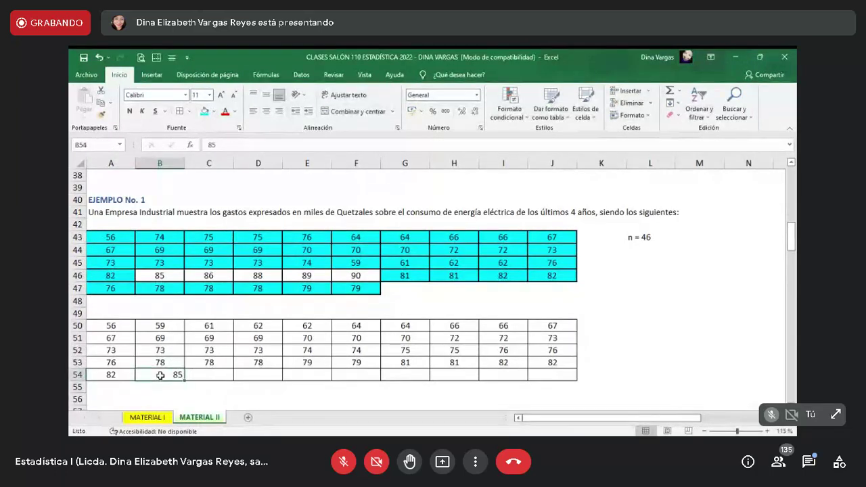
key(shift+Right)
key(shift+Right)
key(shift+Right)
key(shift+Right)
key(shift+Right)
key(shift+Right)
key(shift+Right)
key(shift+Right)
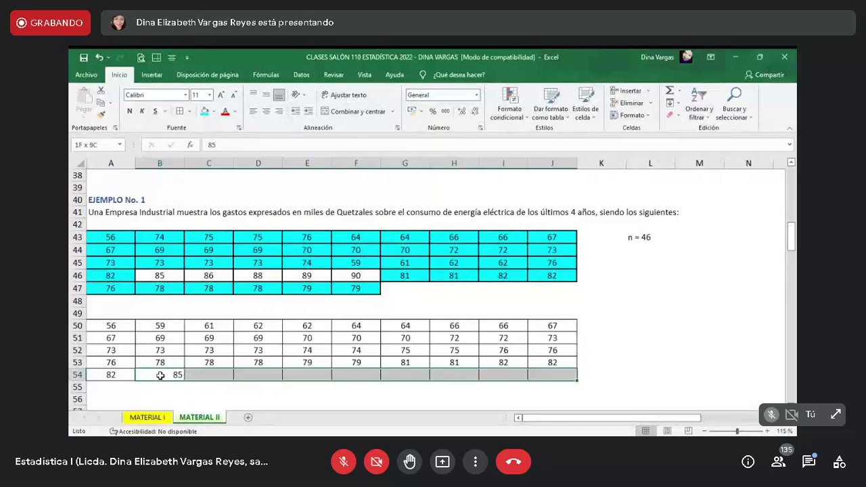
click(267, 113)
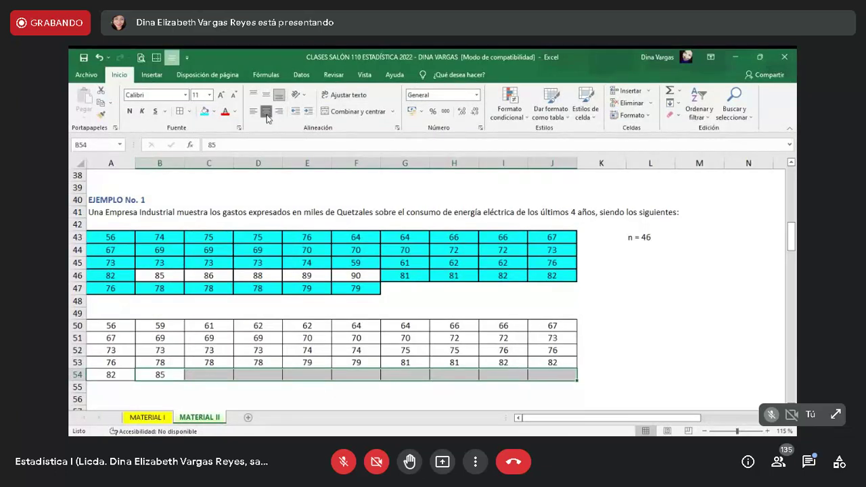
key(Right)
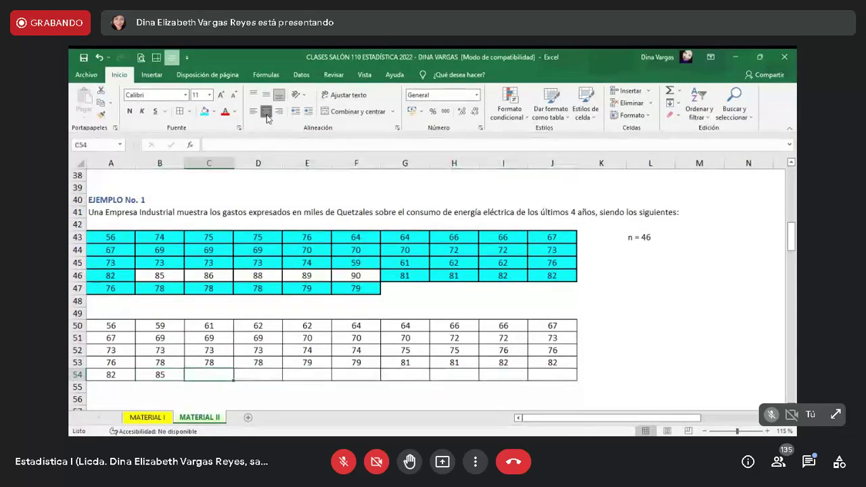
Step: Shade the source value 85 in B46 with the cyan fill
click(163, 278)
click(204, 112)
key(Right)
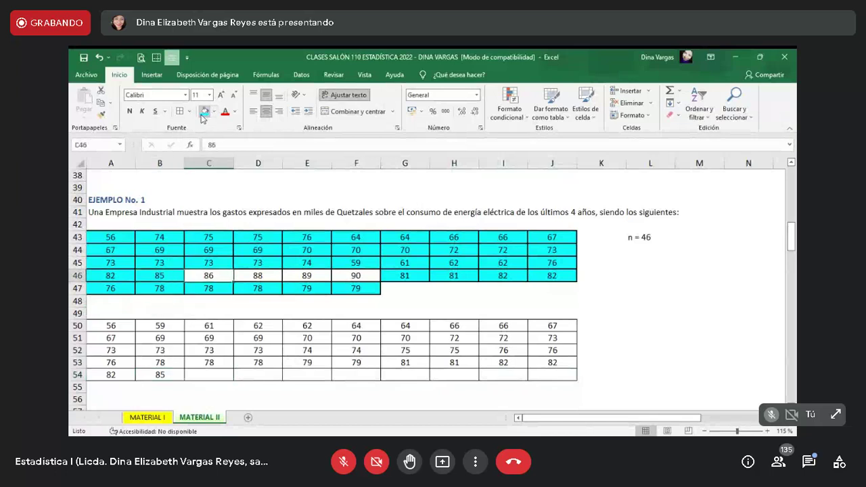
Step: Enter 86 in cell C54 and shade the source value 86 in C46 with the cyan fill
click(207, 374)
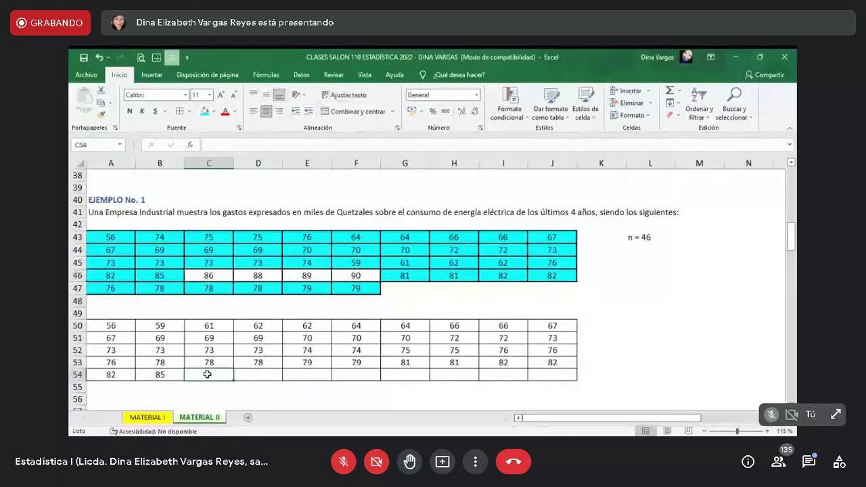
text(86)
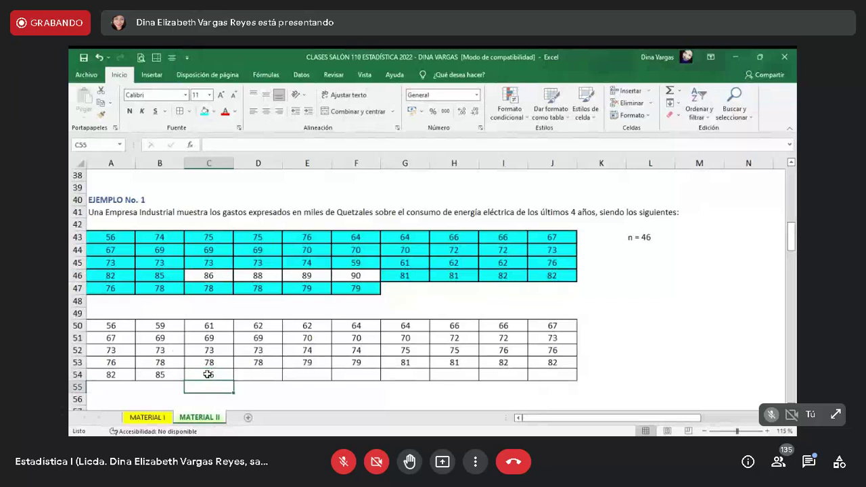
click(208, 275)
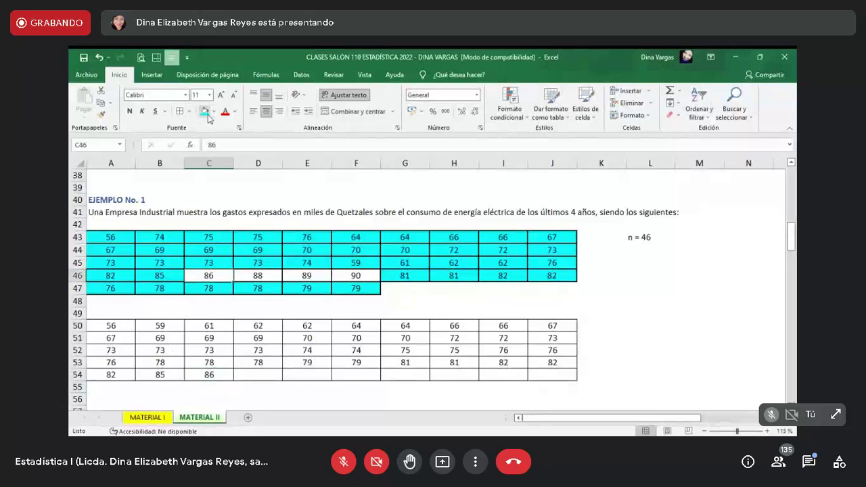
click(207, 113)
Step: Enter 88 in cell D54 and shade the source value 88 in D46 with the cyan fill
click(268, 371)
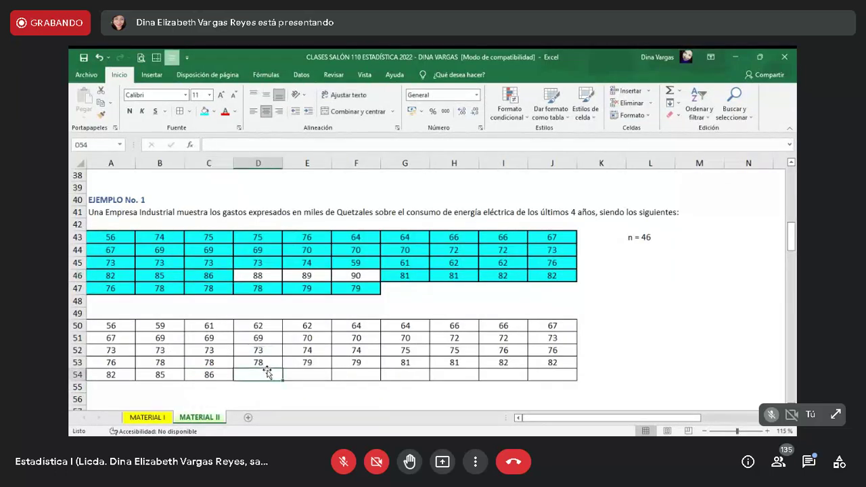
text(88)
key(Return)
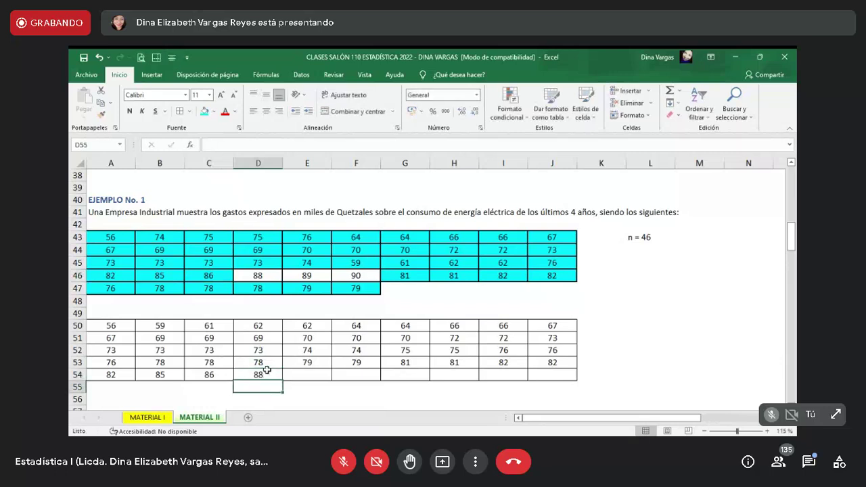
click(264, 276)
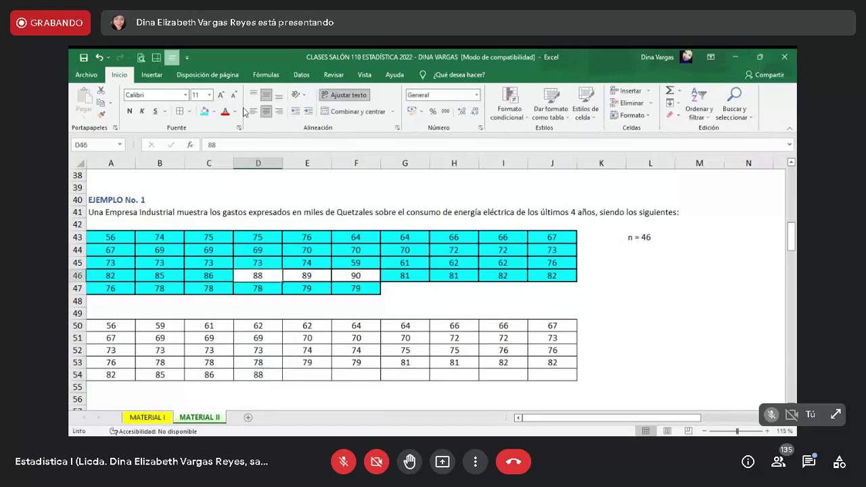
click(204, 114)
Step: Shade the source values 89 and 90 in E46:F46 with the cyan fill and enter 89 and 90 in cells E54 and F54
drag(297, 279, 347, 285)
click(204, 112)
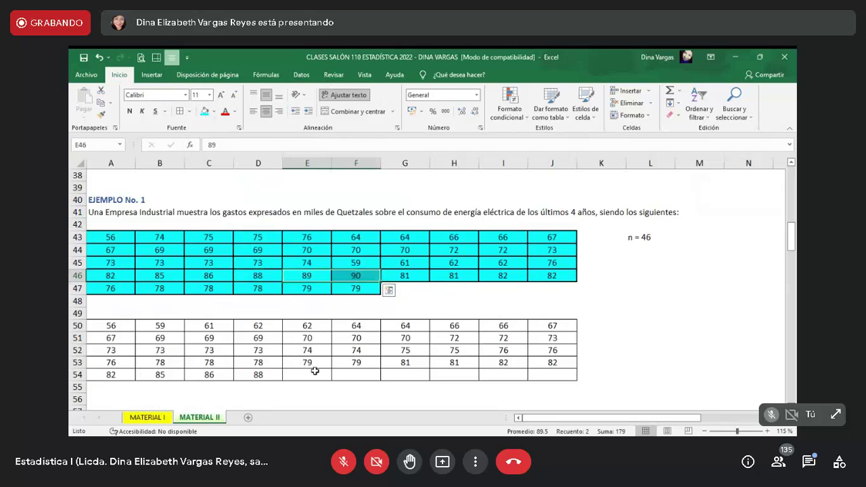
click(306, 378)
text(89)
key(Tab)
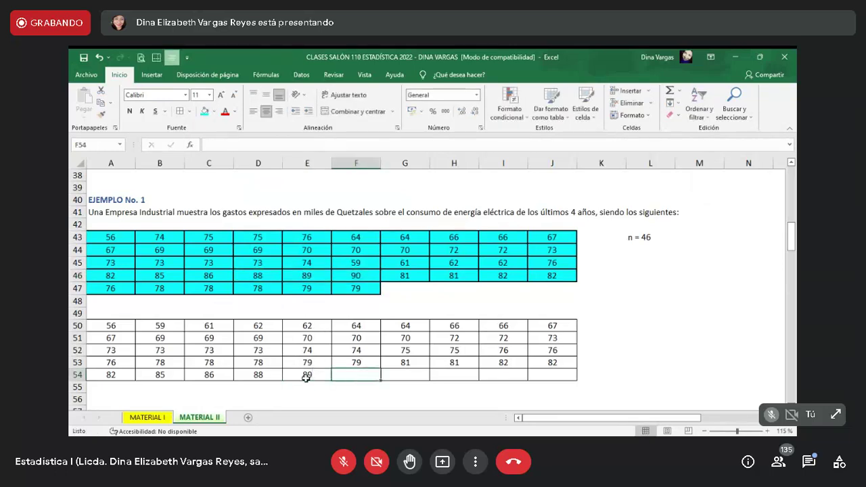
text(90)
key(Tab)
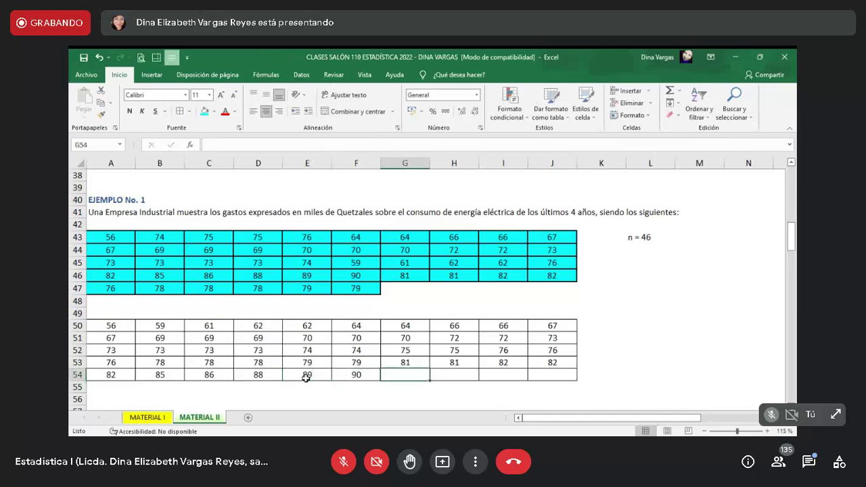
Step: Remove the borders from the unused cells G54:J54 of the ascending table
key(shift+Right)
key(shift+Right)
key(shift+Right)
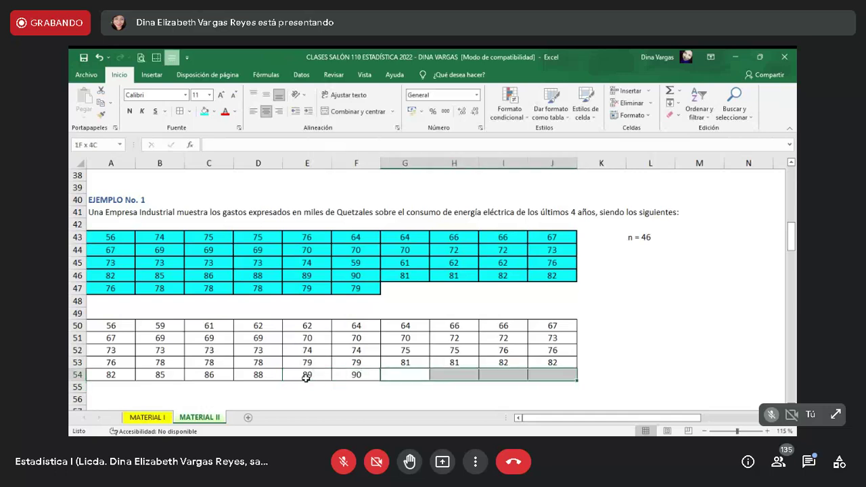
click(192, 112)
click(193, 191)
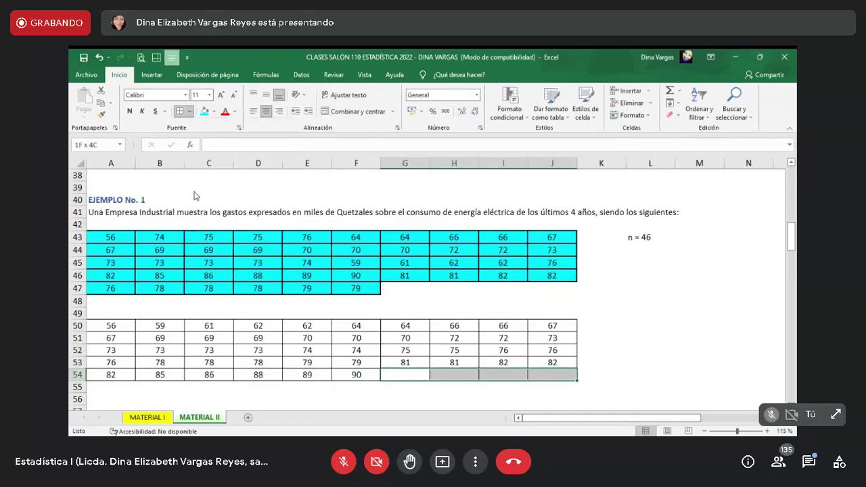
Step: Apply all borders to cells F53:F54 at the end of the ascending table
key(Up)
key(Left)
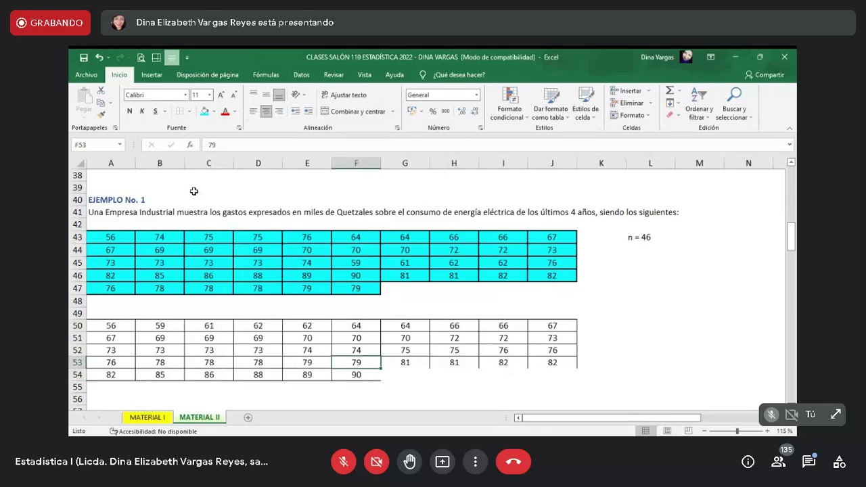
key(shift+Down)
click(191, 112)
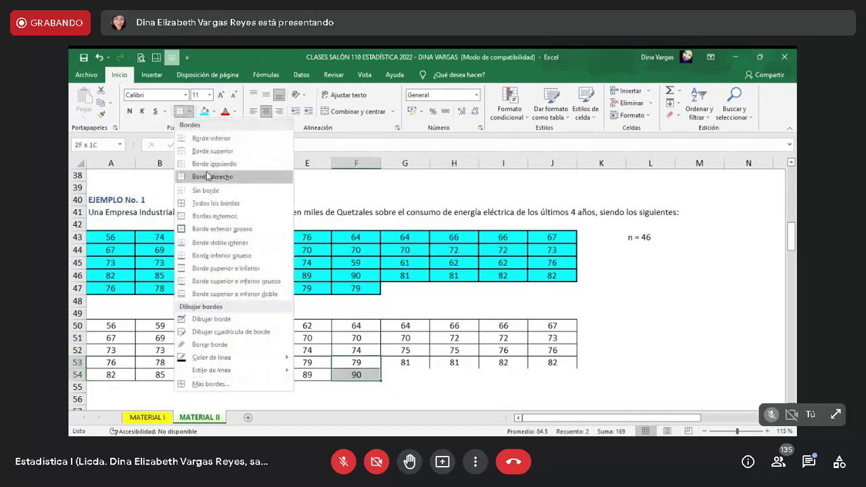
click(206, 202)
Step: Apply all borders to cells F53:J53 of the ascending table
key(shift+Up)
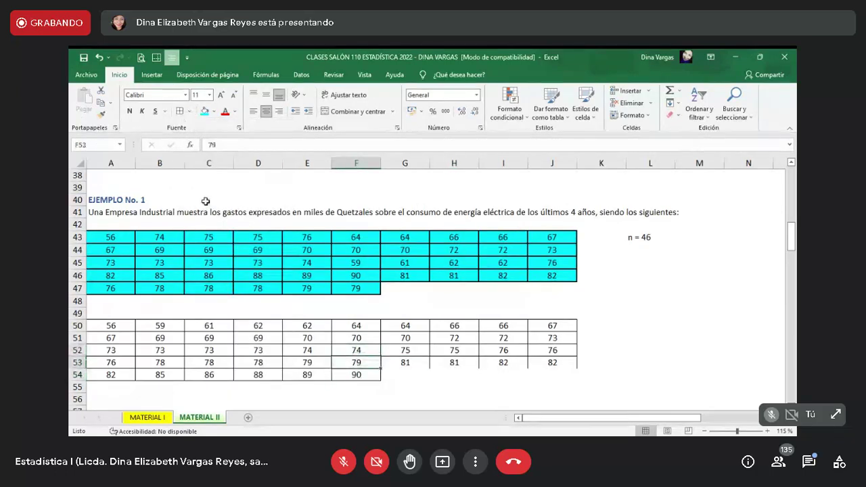
key(shift+Right)
key(shift+Right)
key(shift+Right)
key(shift+Right)
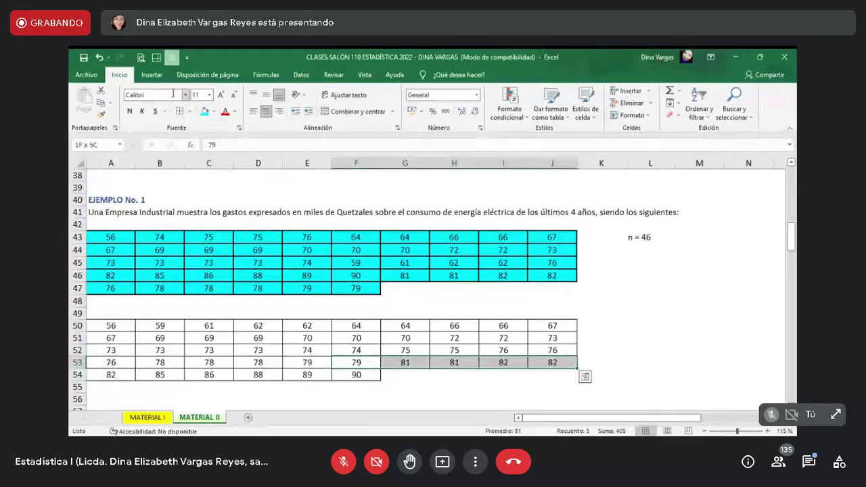
click(179, 111)
Step: Shade step 2 of the frequency distribution procedure, cells A16:L16, with the same pink fill as step 1
key(Up)
key(Up)
key(Up)
key(Up)
key(Up)
key(Up)
key(Up)
key(Up)
key(Up)
key(Up)
key(Up)
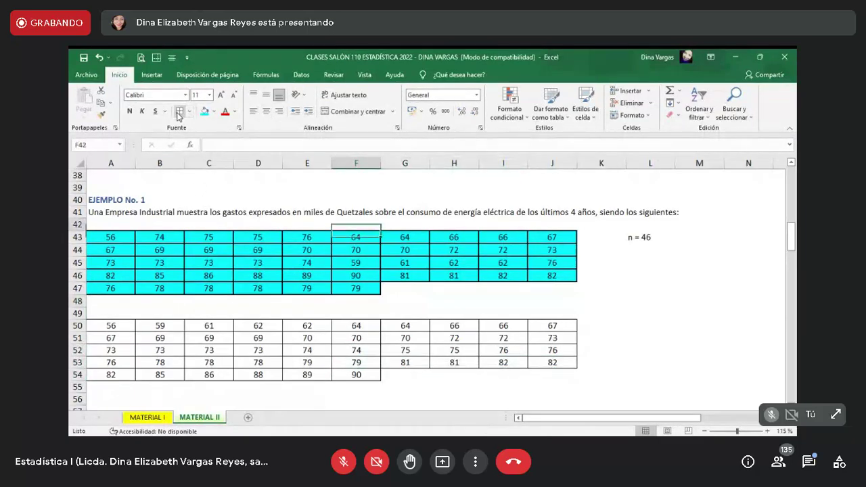
key(Up)
key(Up)
key(Up)
key(Up)
key(Up)
key(Up)
key(Up)
key(Up)
key(Up)
key(Up)
key(Up)
key(Up)
key(Up)
key(Up)
key(Up)
key(Up)
key(Up)
key(Up)
key(Up)
key(Up)
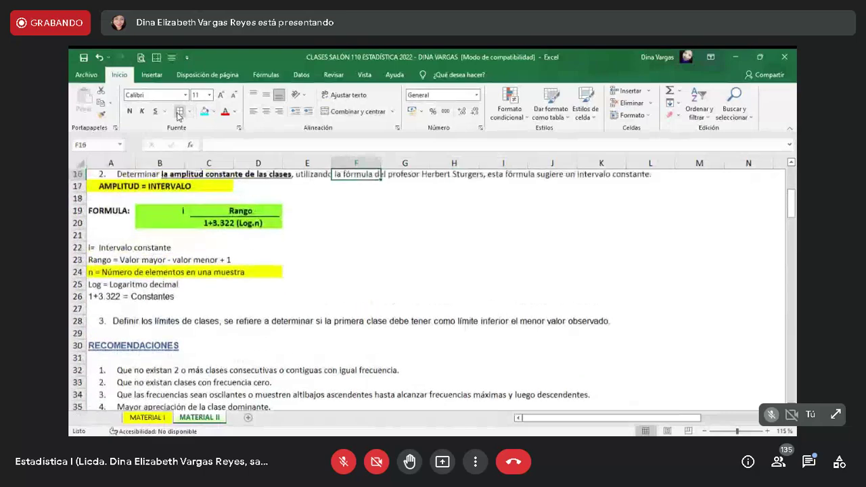
key(Up)
key(Up)
key(Up)
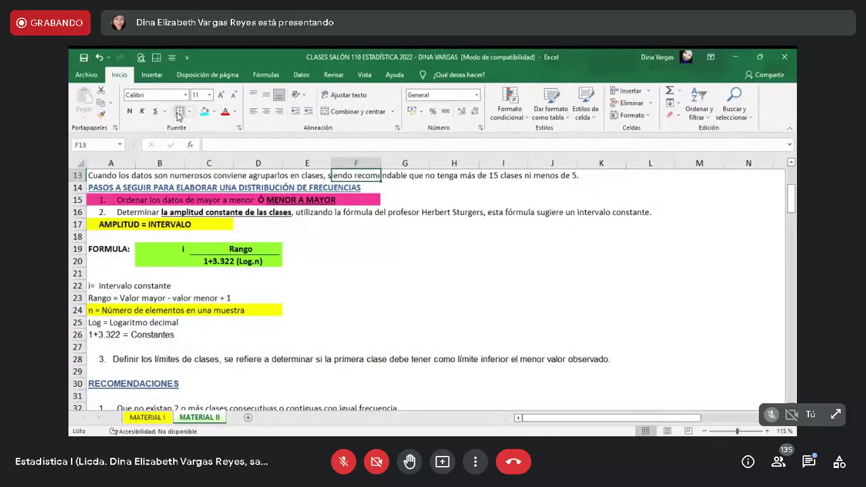
key(Down)
key(Down)
key(Down)
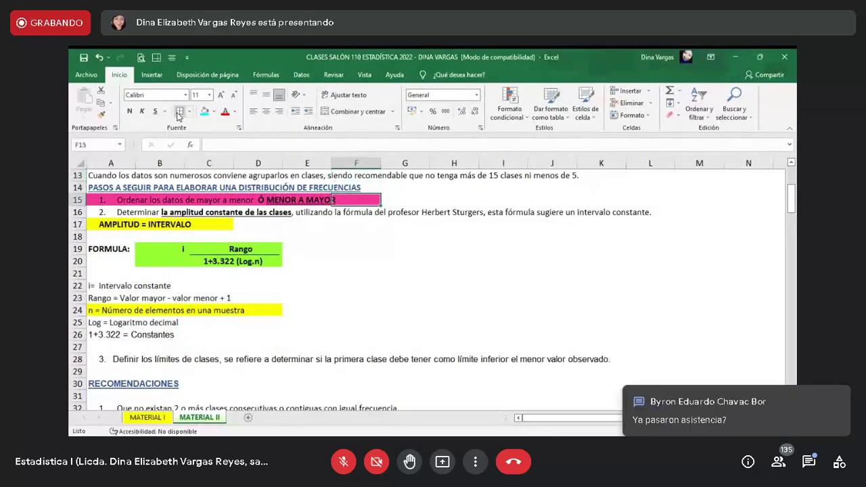
key(Left)
key(Left)
key(Left)
key(Left)
key(Left)
key(shift+Right)
key(shift+Right)
key(shift+Right)
key(shift+Right)
key(shift+Right)
key(shift+Right)
key(shift+Right)
key(shift+Right)
key(shift+Right)
key(shift+Right)
key(shift+Right)
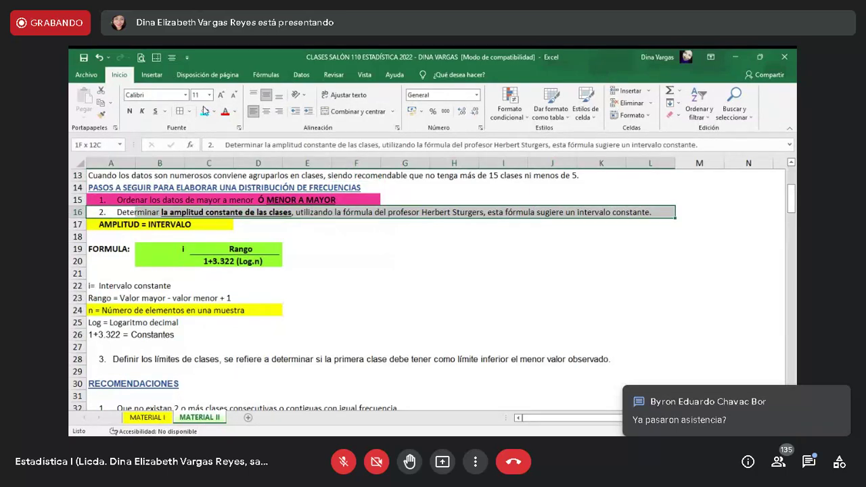
click(212, 113)
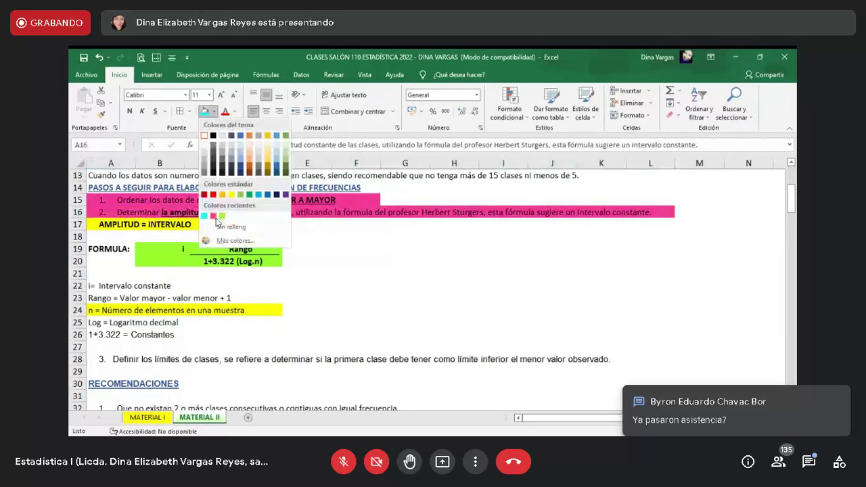
click(215, 221)
Step: Copy the interval formula block in B19:D20
key(Down)
key(Down)
key(Down)
key(Right)
key(shift+Right)
key(shift+Right)
key(shift+Down)
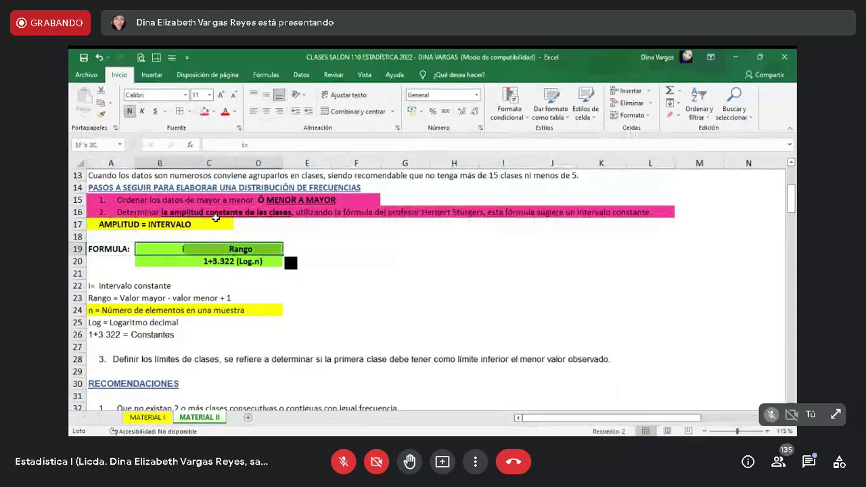
key(ctrl+c)
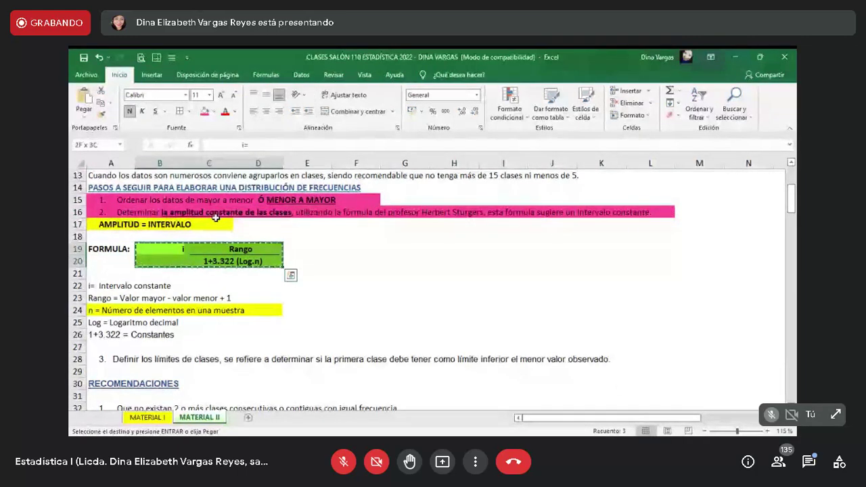
Step: Paste the copied interval formula block at B57, below the ascending table, and select cell B58
key(Down)
key(Down)
key(Down)
key(Down)
key(Down)
key(Down)
key(Down)
key(Down)
key(Down)
key(Down)
key(Down)
key(Down)
key(Down)
key(Down)
key(Down)
key(Down)
key(Down)
key(Down)
key(Down)
key(Down)
key(Down)
key(Down)
key(Down)
key(Down)
key(Down)
key(Down)
key(Down)
key(Down)
key(Down)
key(Down)
key(Down)
key(Down)
key(Down)
key(Down)
key(Down)
key(Down)
key(Down)
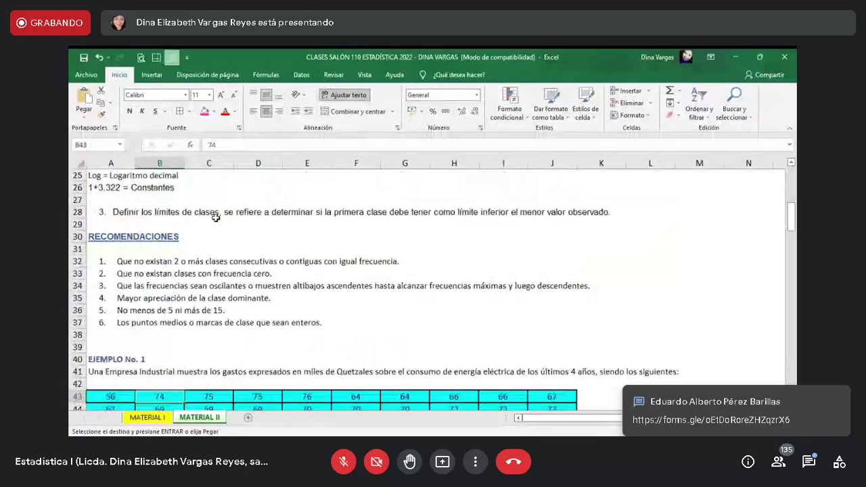
key(Down)
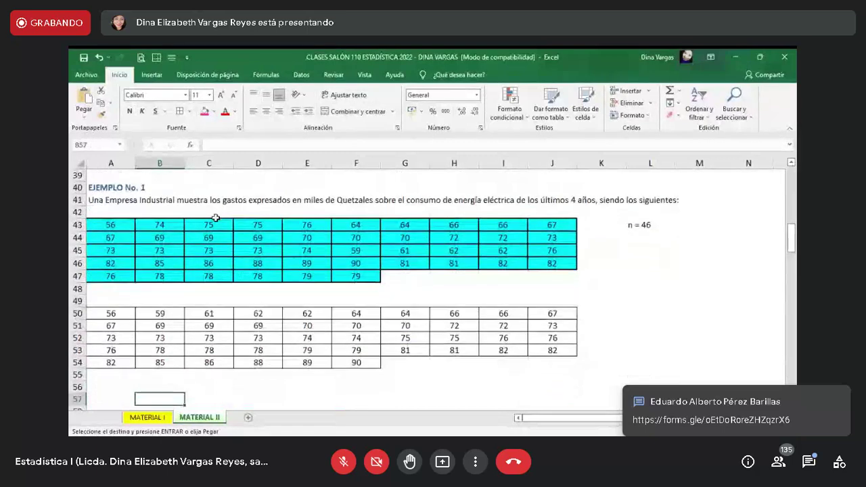
key(ctrl+v)
key(Down)
key(Down)
key(Down)
key(Down)
key(Up)
key(Up)
key(Up)
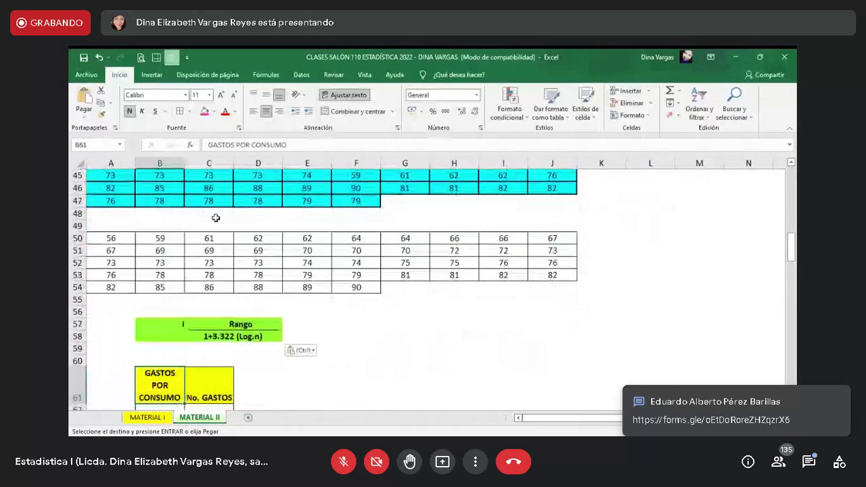
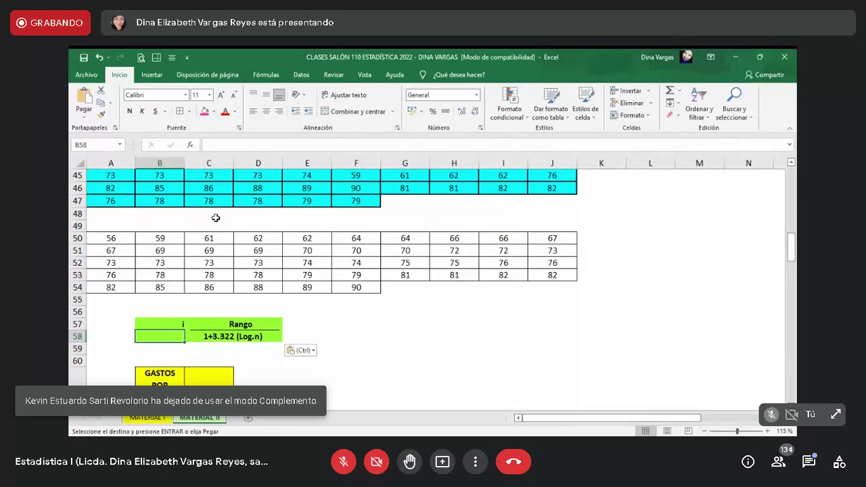
Step: Shade the Rango definition in cells A23:D23 with yellow fill
key(Up)
key(Up)
key(Up)
key(Up)
key(Up)
key(Up)
key(Up)
key(Up)
key(Up)
key(Up)
key(Up)
key(Up)
key(Up)
key(Up)
key(Up)
key(Up)
key(Up)
key(Up)
key(Up)
key(Up)
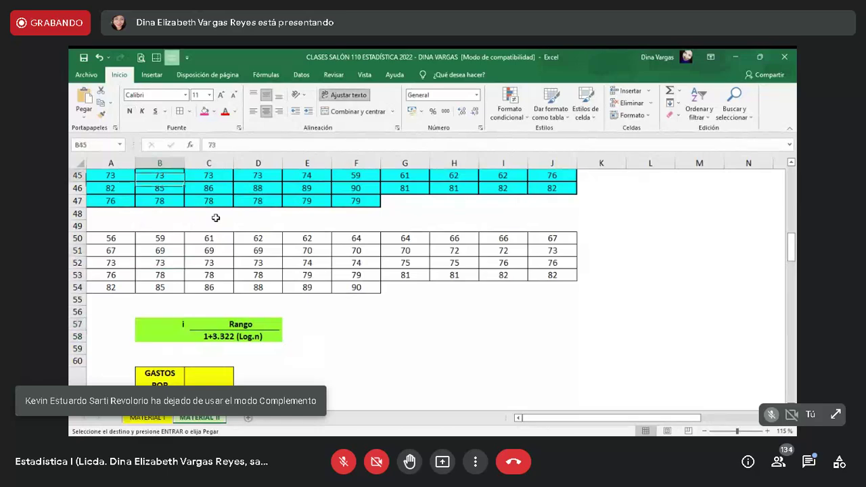
key(Up)
key(Up)
key(Up)
key(Up)
key(Up)
key(Up)
key(Up)
key(Up)
key(Up)
key(Up)
key(Up)
key(Up)
key(Up)
key(Up)
key(Up)
key(Up)
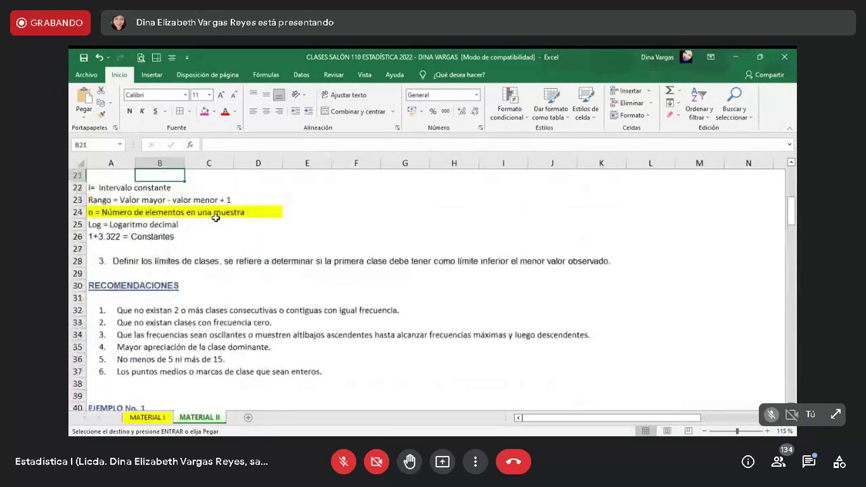
key(Down)
key(Left)
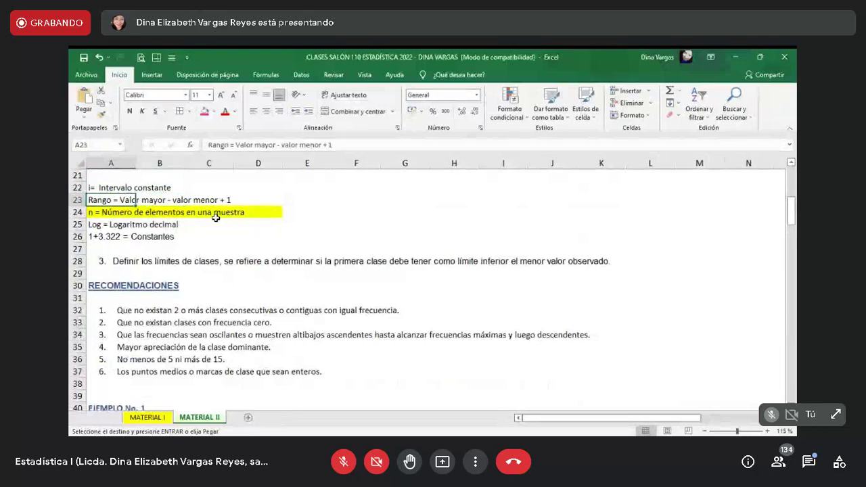
key(Up)
scroll(216, 217, up, 1)
key(Down)
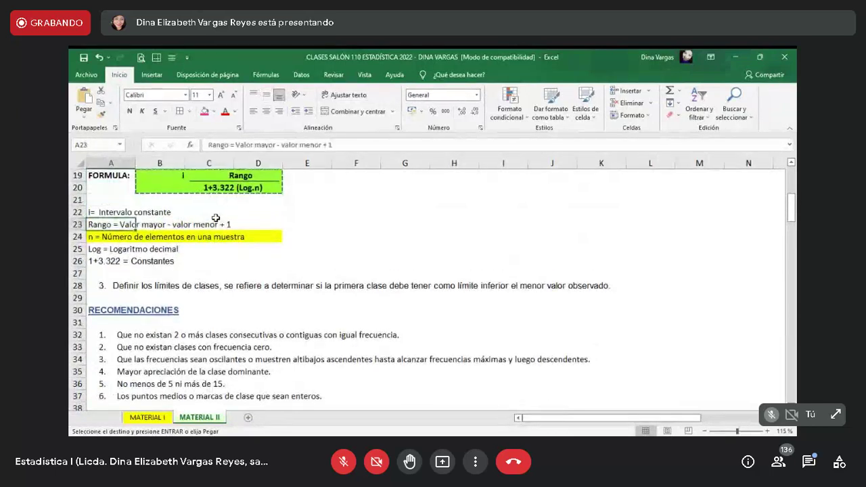
key(shift+Right)
key(shift+Right)
key(shift+Right)
click(213, 112)
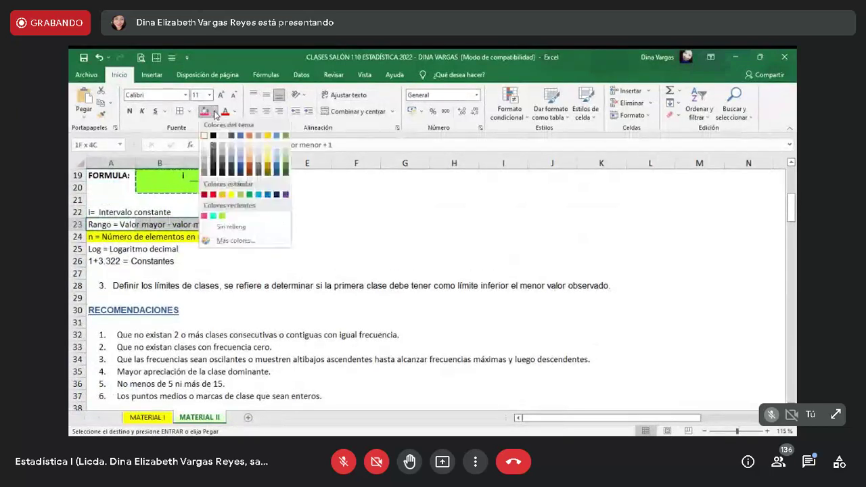
click(231, 195)
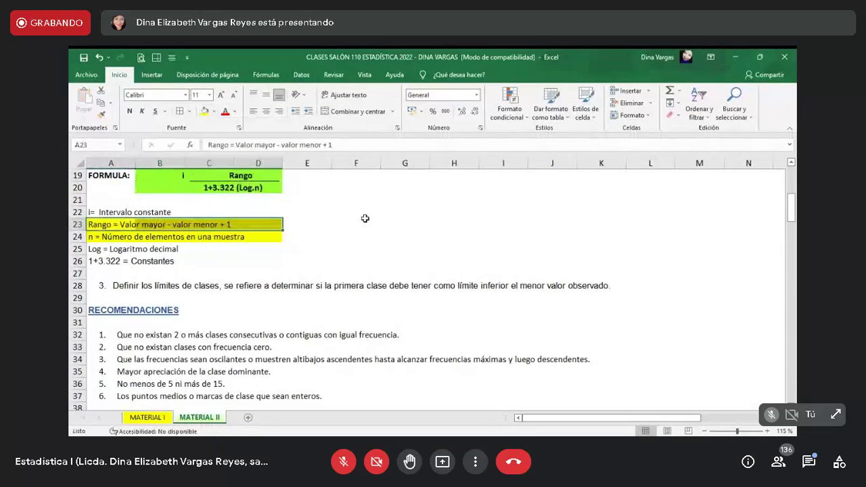
Step: Enter "RANGO = VALOR MAYOR - VALOR MENOR +1" in cell F22 and make it bold
click(365, 217)
text(RAN)
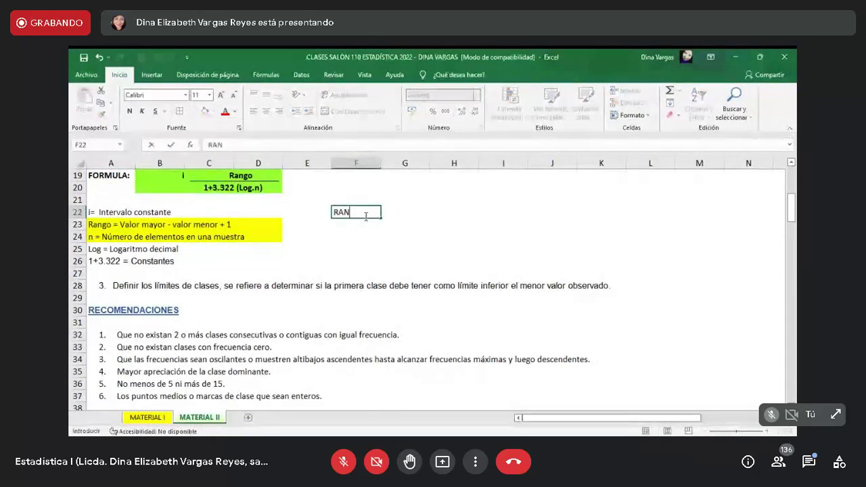
text(M)
key(BackSpace)
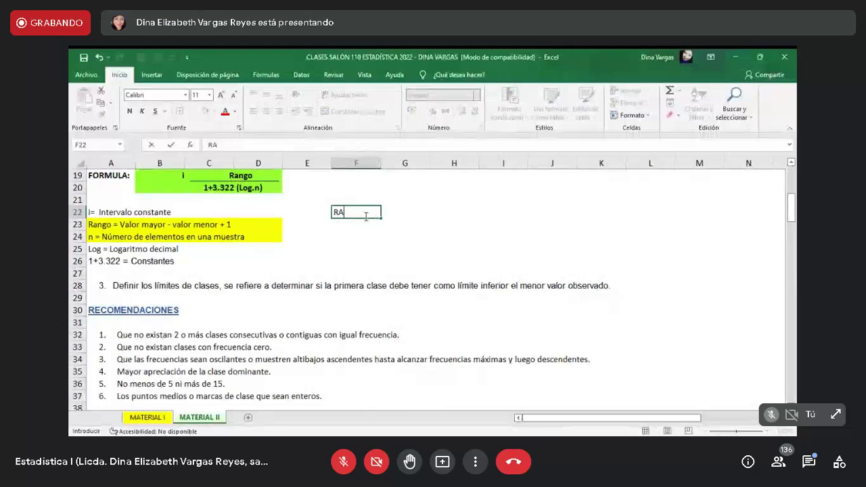
text(NGO =)
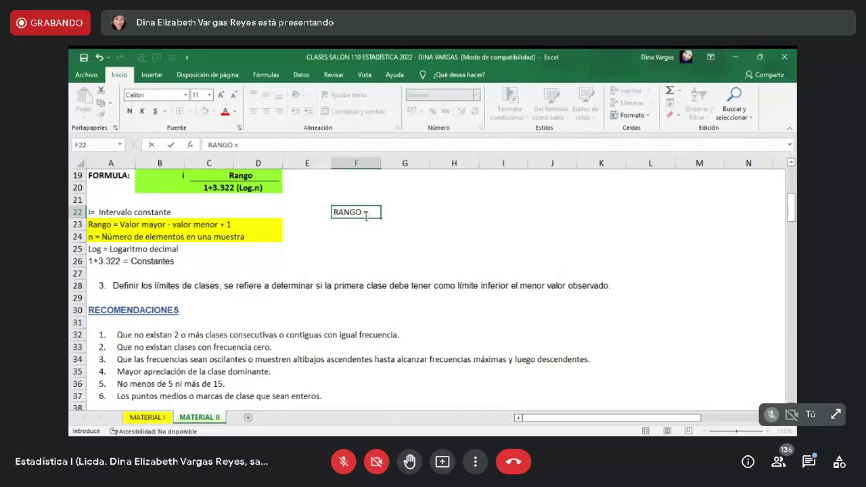
text(VAL)
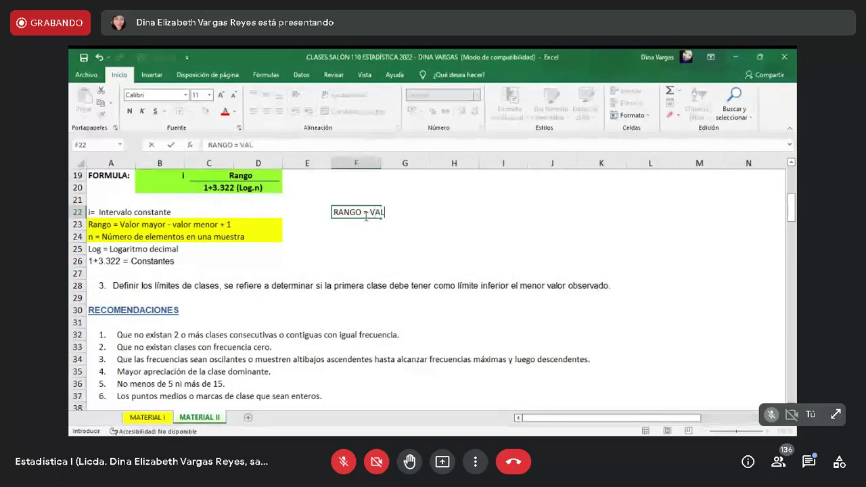
text(OR MAY)
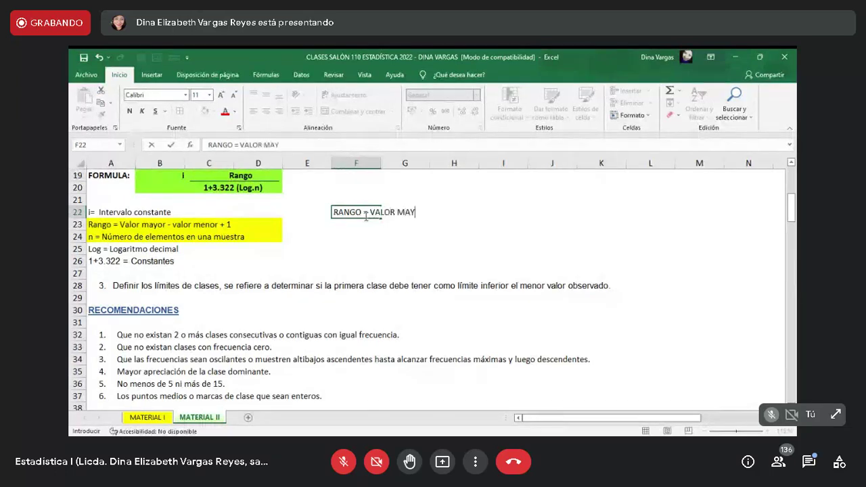
text(OR - VALOR MENOR)
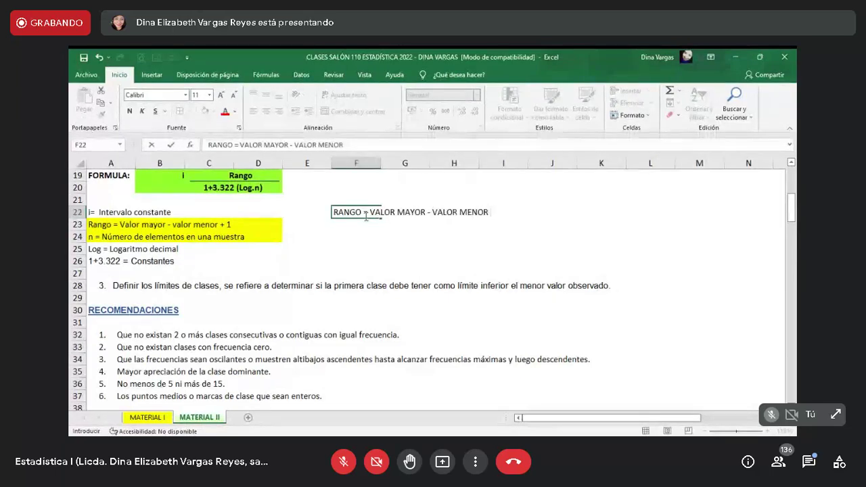
text( +1)
key(Up)
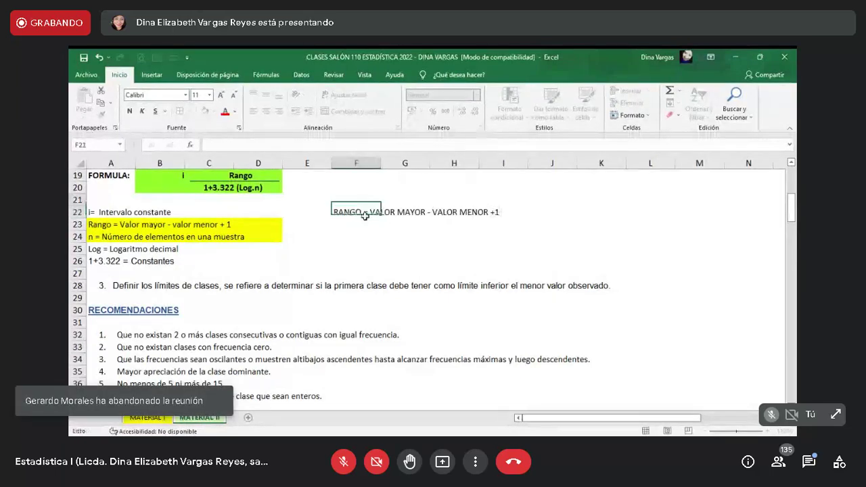
click(365, 216)
key(ctrl+n)
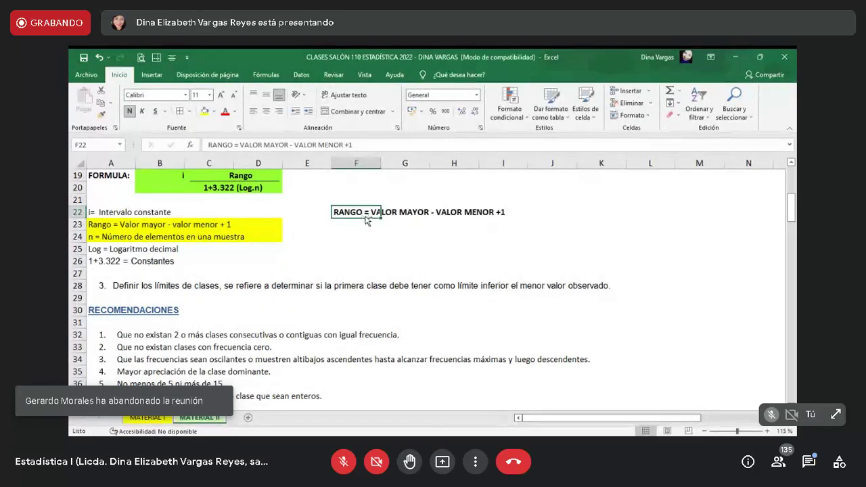
Step: Copy the bold range formula text from F22 to cell F55, just below the ascending table
key(ctrl+c)
key(Down)
key(Down)
key(Down)
key(Down)
key(Down)
key(Down)
key(Down)
key(Down)
key(Down)
key(Down)
key(Down)
key(Down)
key(Down)
key(Down)
key(Down)
key(Down)
key(Down)
key(Down)
key(Down)
key(Down)
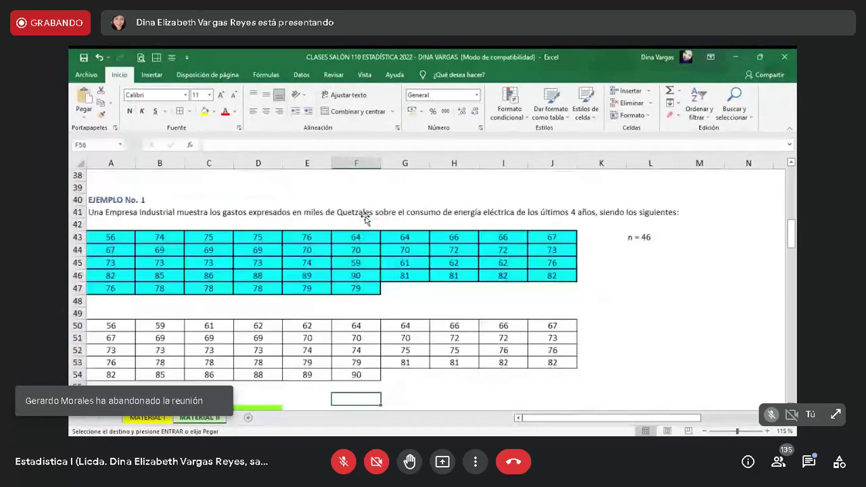
key(Down)
key(Down)
key(Down)
key(Down)
key(Down)
key(Down)
key(Down)
key(Down)
key(Down)
key(Up)
key(Up)
key(Up)
key(Up)
key(Up)
key(Up)
key(Up)
key(Up)
key(Up)
key(Up)
key(Up)
key(Up)
key(Down)
key(Down)
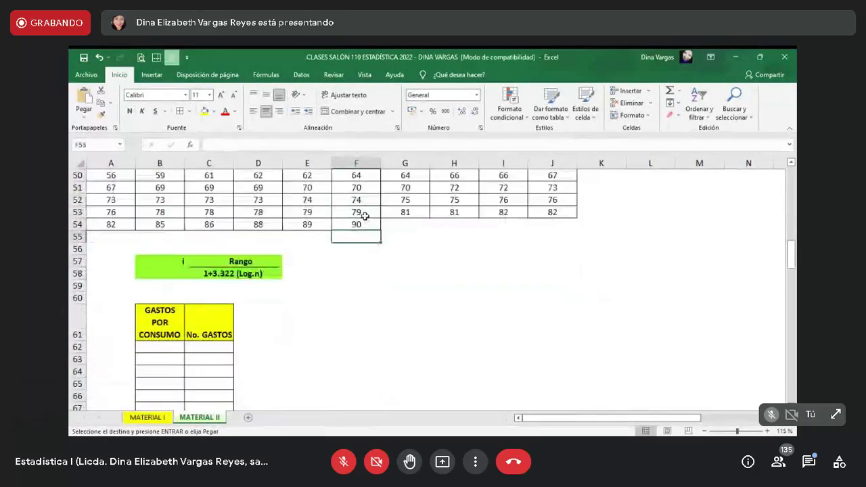
key(Down)
key(Up)
key(ctrl+v)
key(Down)
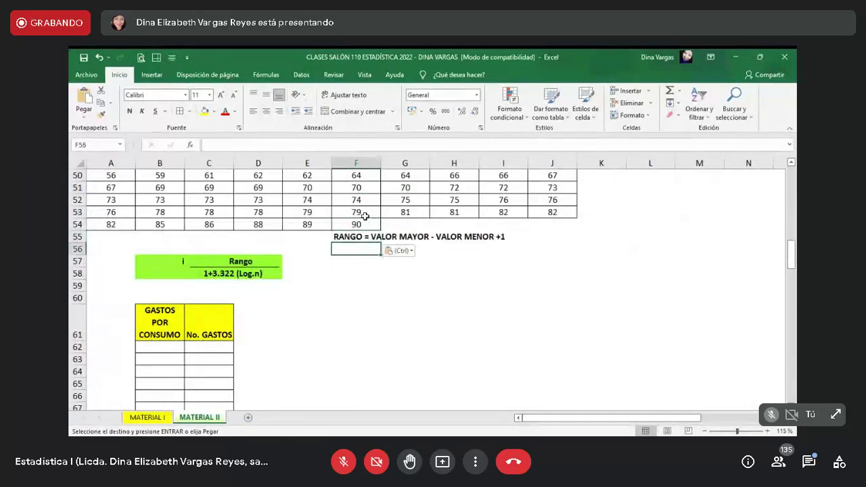
Step: Enter the label "RANGO =" in cell J55, beside the pasted range formula text
key(Right)
key(Left)
key(Up)
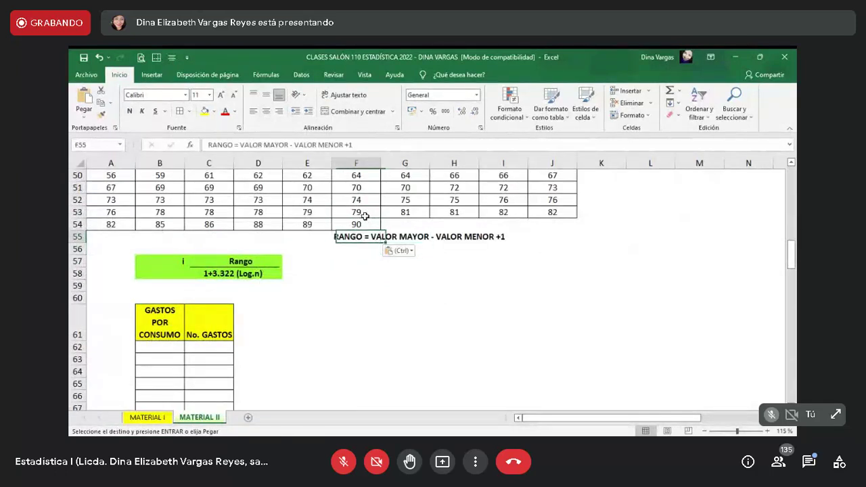
key(Down)
key(Right)
key(Right)
key(Right)
key(Right)
key(Up)
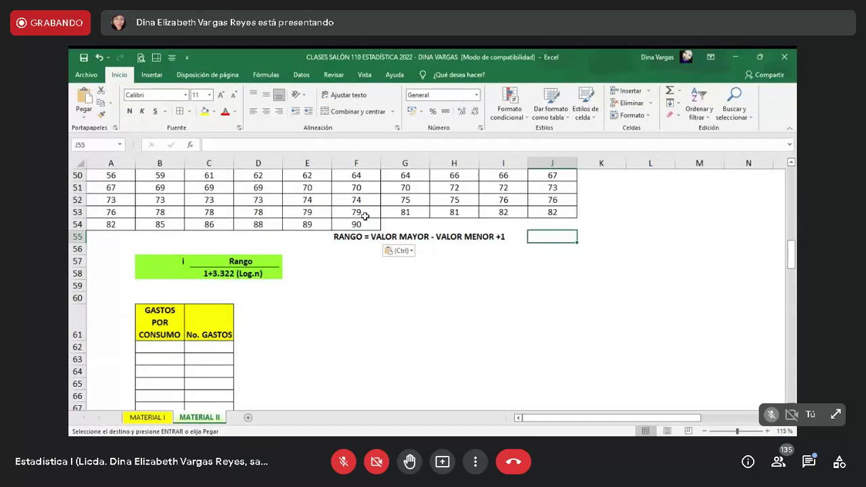
text(RANGO)
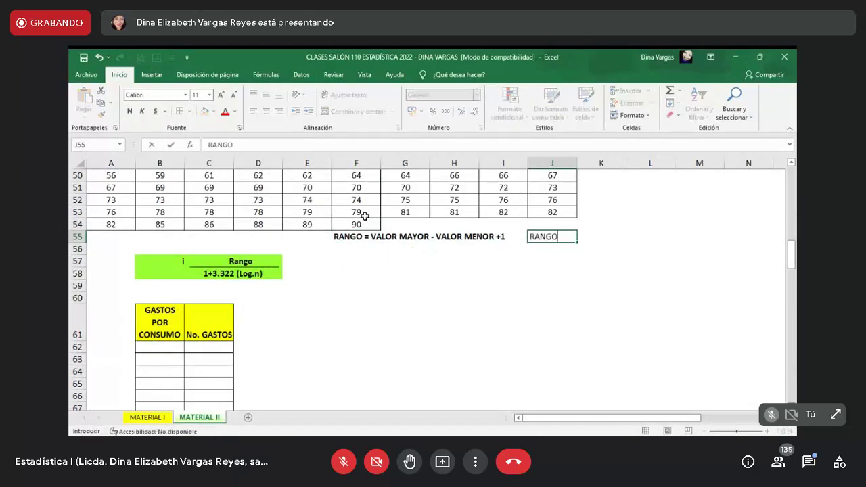
text( =)
key(Return)
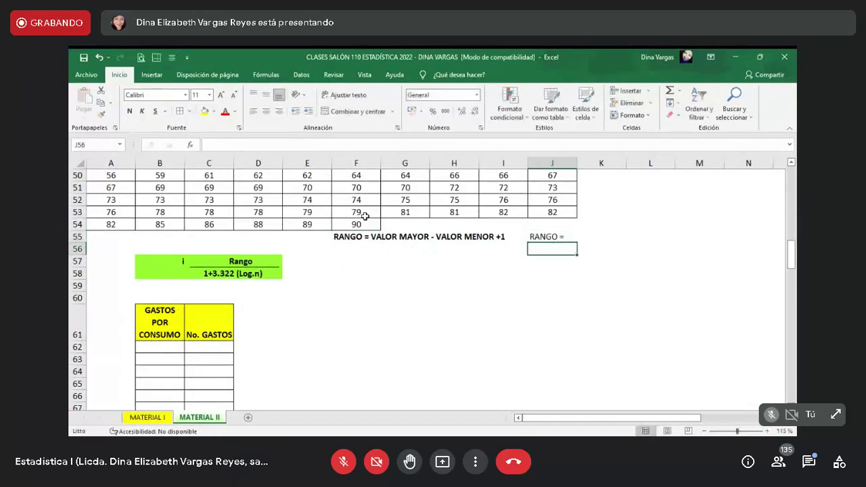
Step: Examine the ascending table A50:J54 for its largest and smallest values
key(Up)
key(Up)
key(Up)
key(Up)
key(Up)
key(Up)
key(Up)
key(Up)
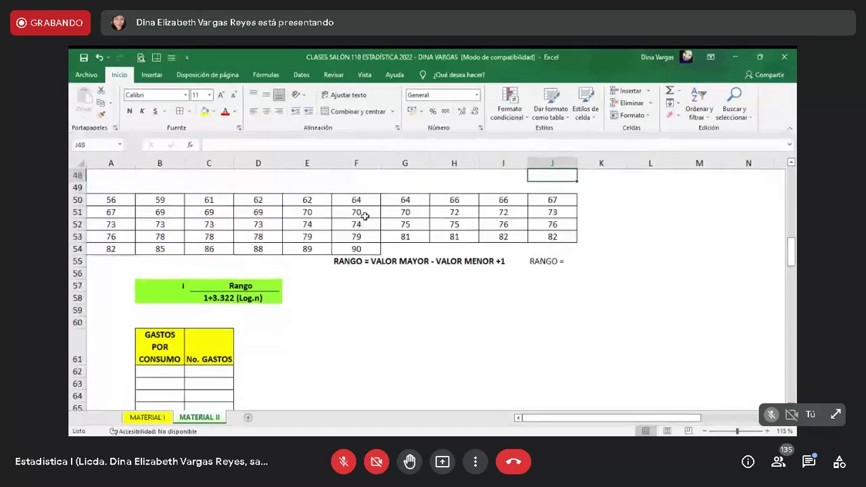
drag(95, 199, 552, 242)
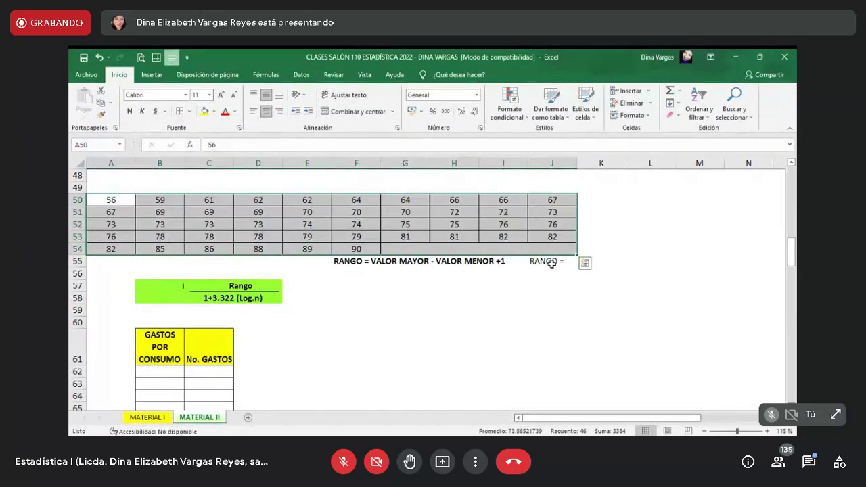
click(552, 264)
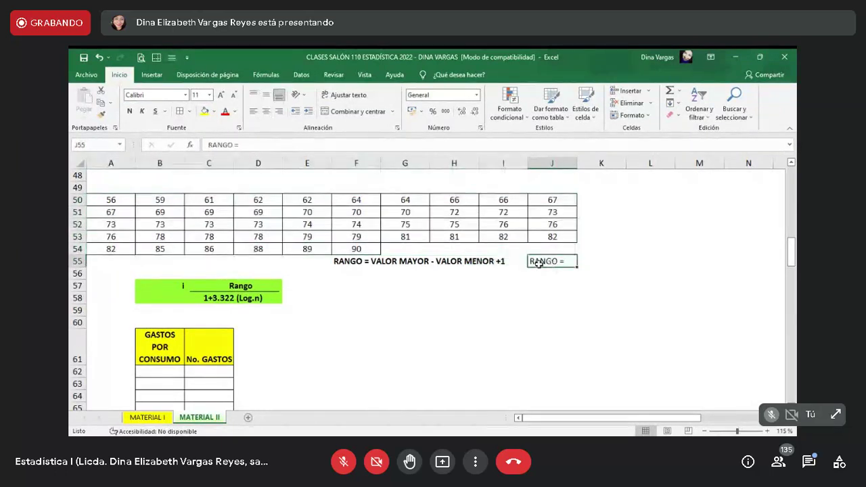
click(304, 144)
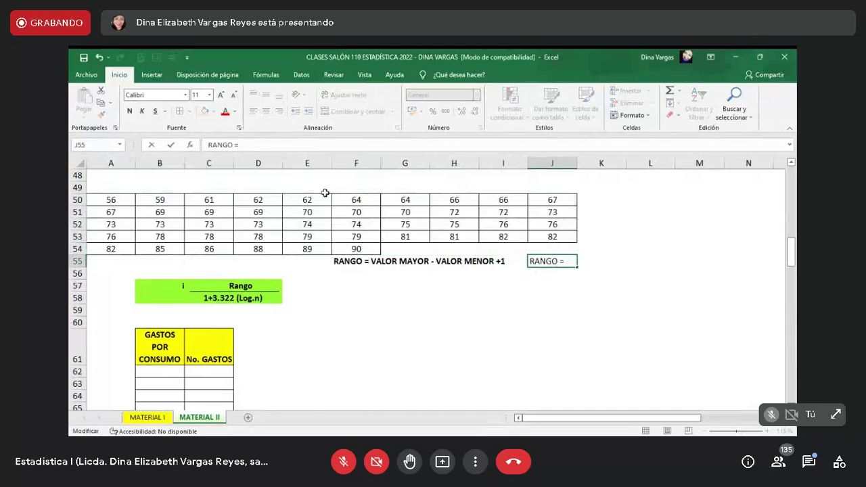
click(450, 321)
Step: Fill the largest value in F54 and the smallest value in A50 with yellow
click(366, 251)
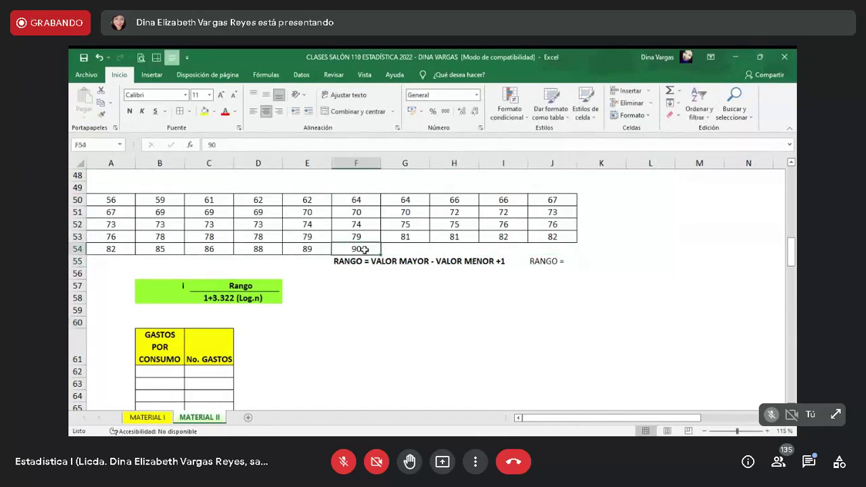
click(203, 112)
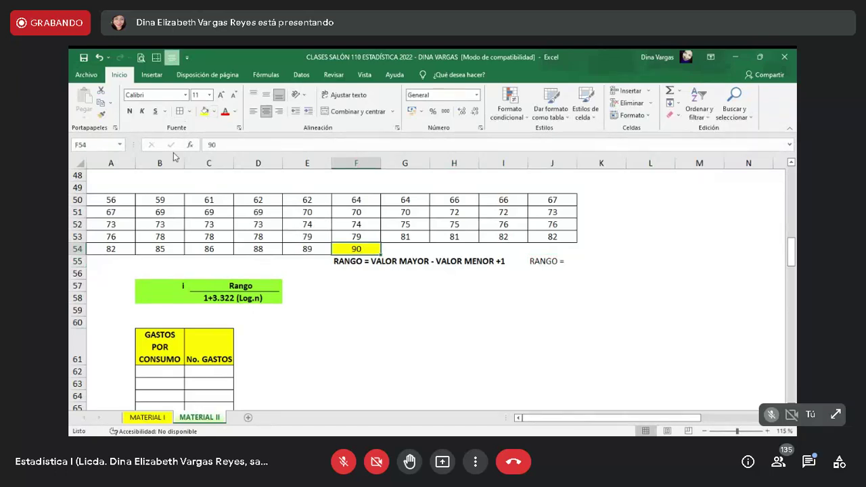
click(115, 197)
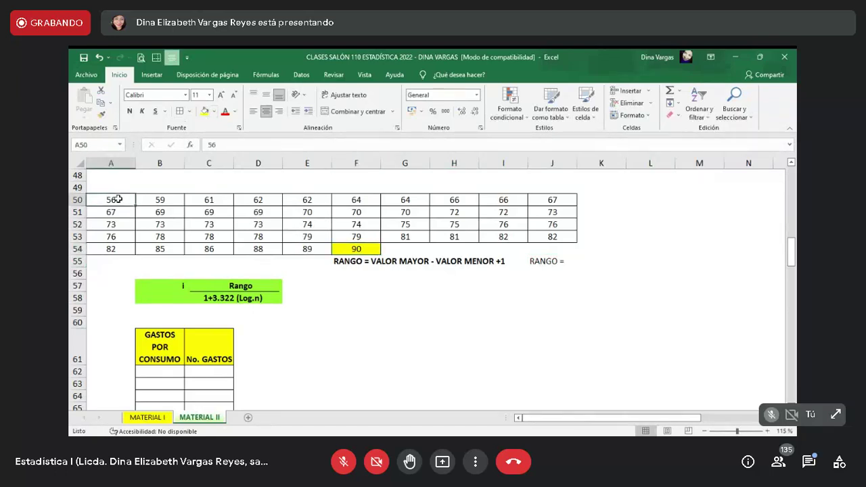
click(203, 114)
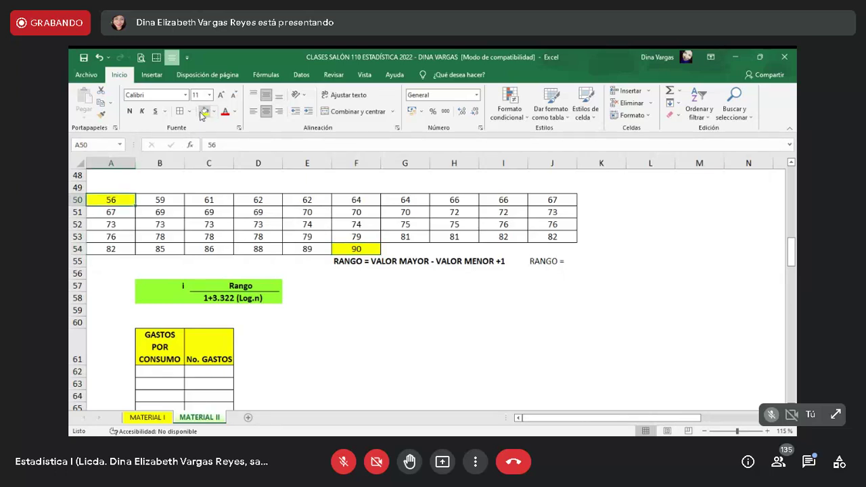
Step: Complete the text in cell J55 as "RANGO = (90 - 56) + 1"
click(544, 262)
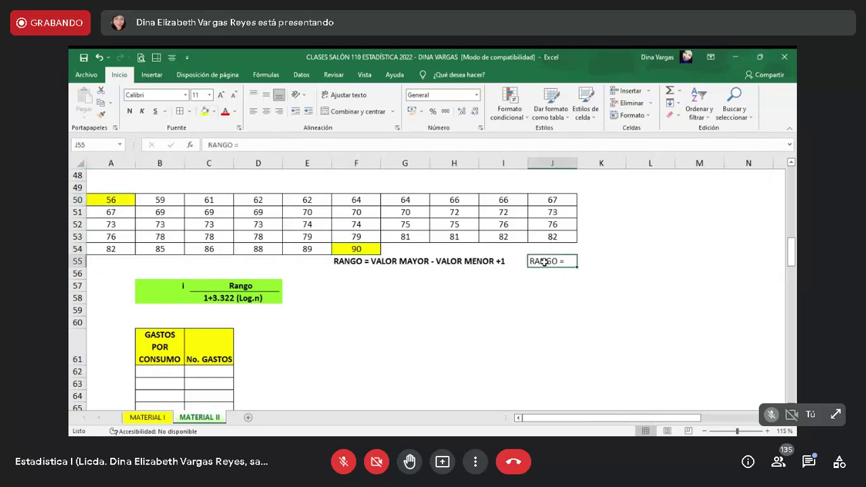
click(397, 147)
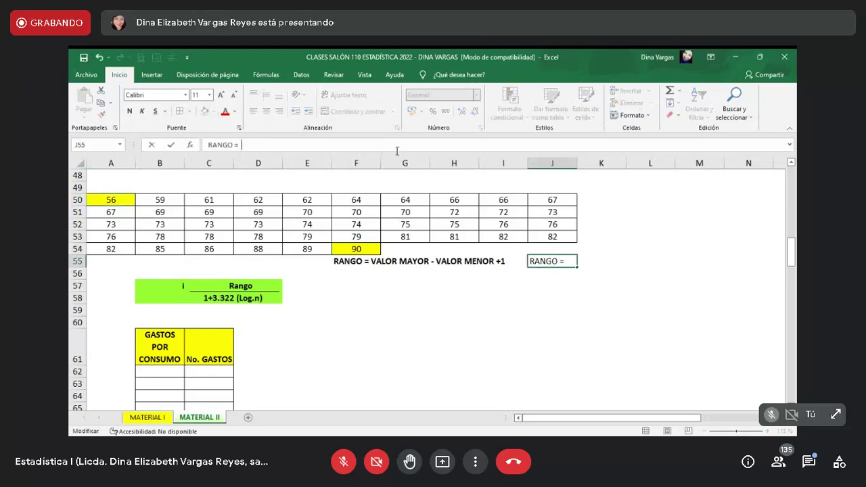
text(90)
key(Left)
key(Left)
text((90 -)
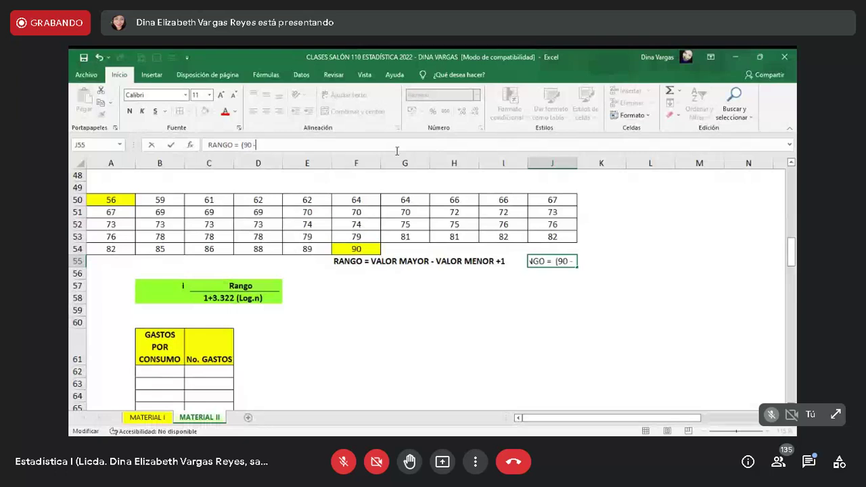
text( 56) +)
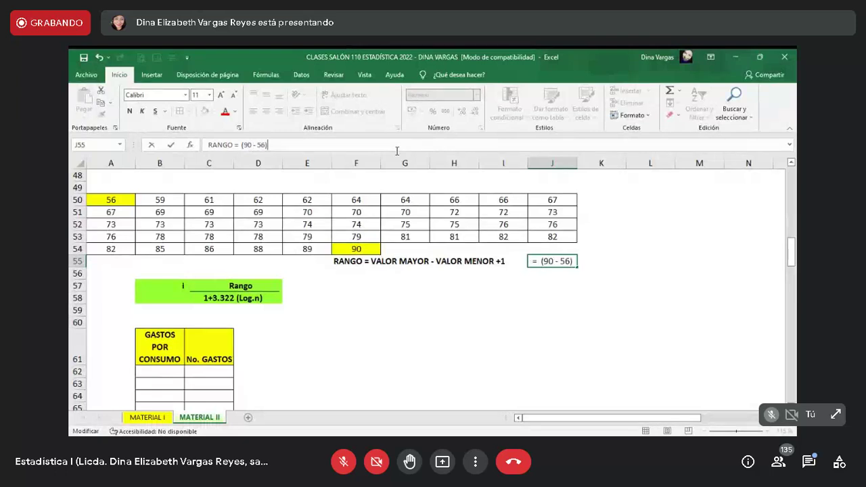
text( 1)
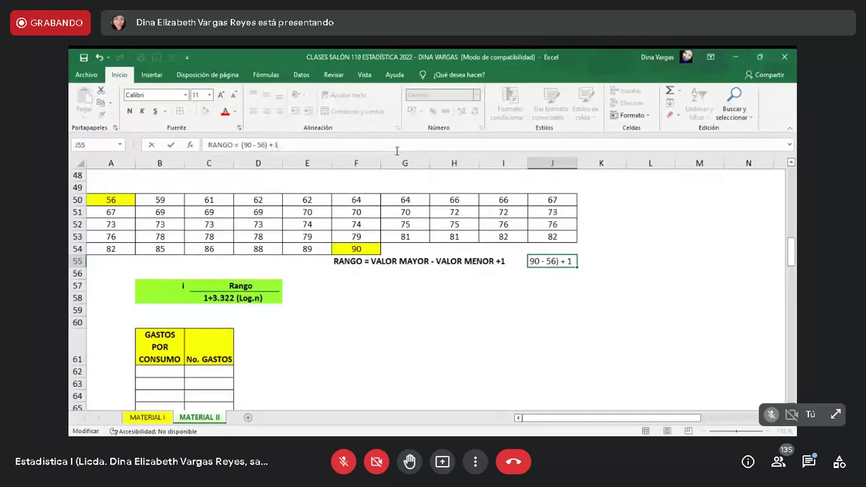
key(Return)
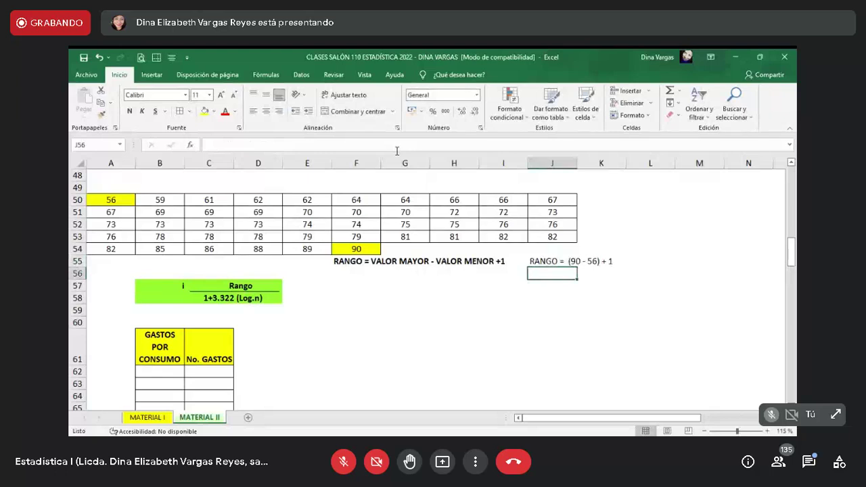
Step: Enter "RANGO = 35" in cell J56, below the range calculation
text(RANGO =)
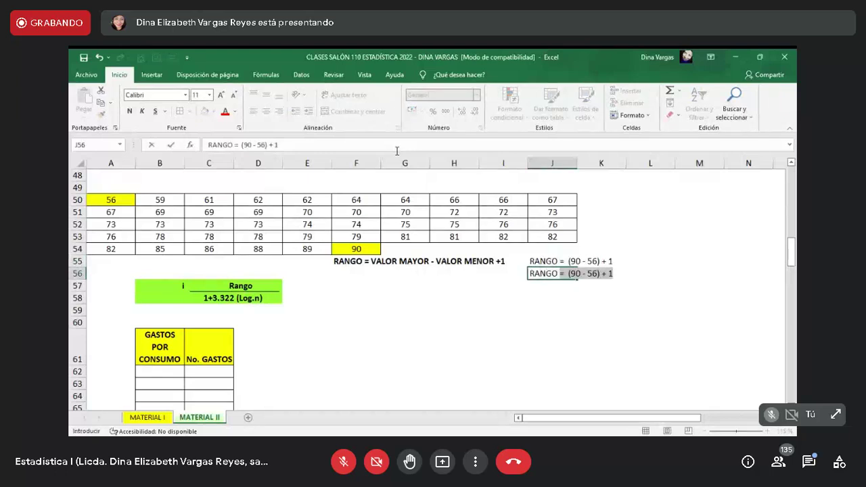
key(BackSpace)
key(BackSpace)
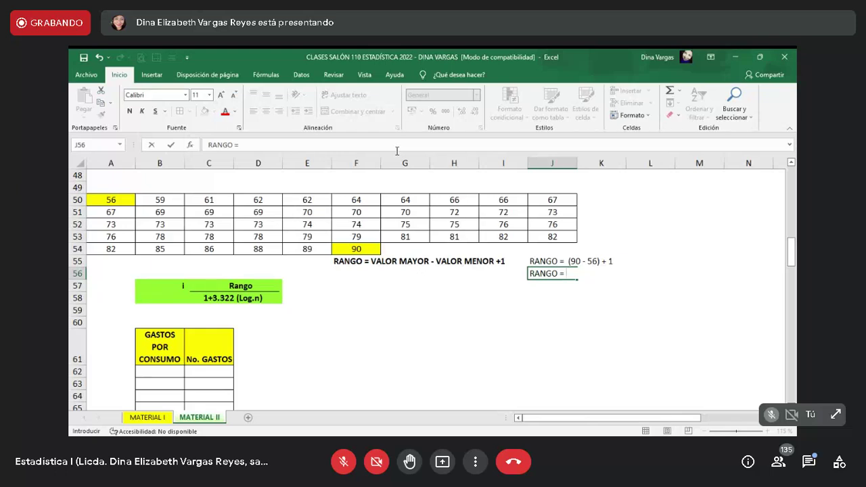
text(35)
key(Return)
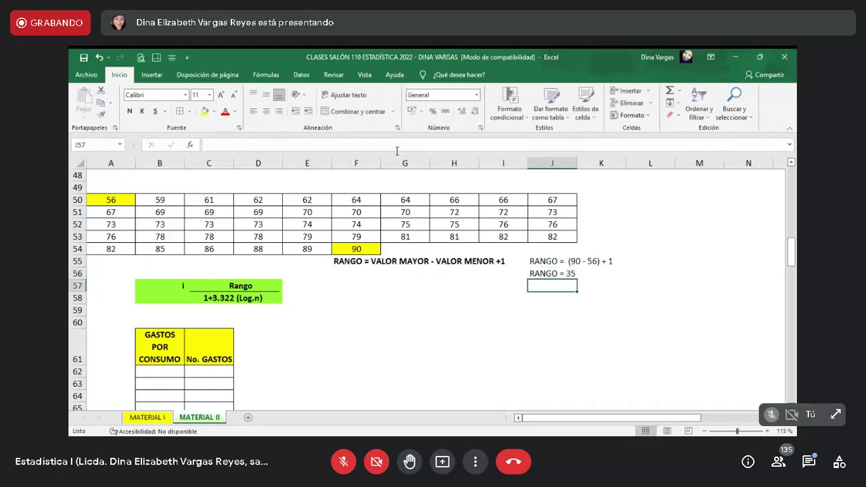
Step: Enter the range value 35 in cell F57, beside the green interval formula
key(Left)
key(Left)
key(Left)
key(Left)
key(Left)
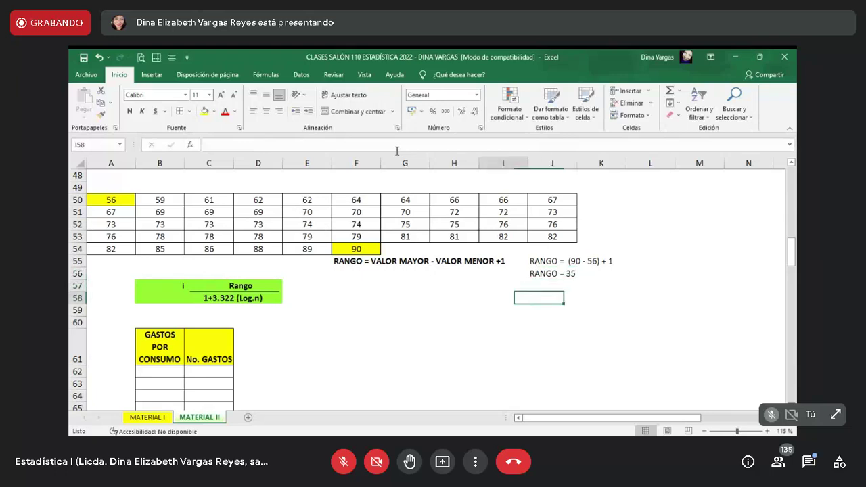
key(Up)
key(Right)
key(Down)
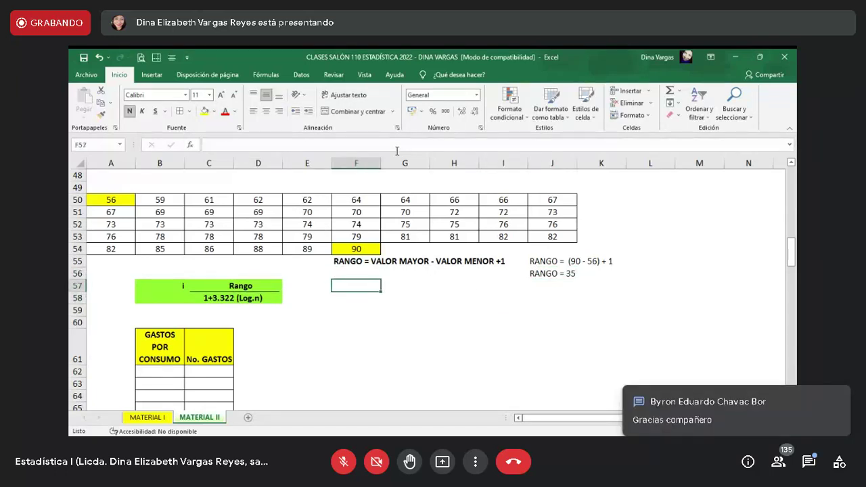
text(35)
key(Return)
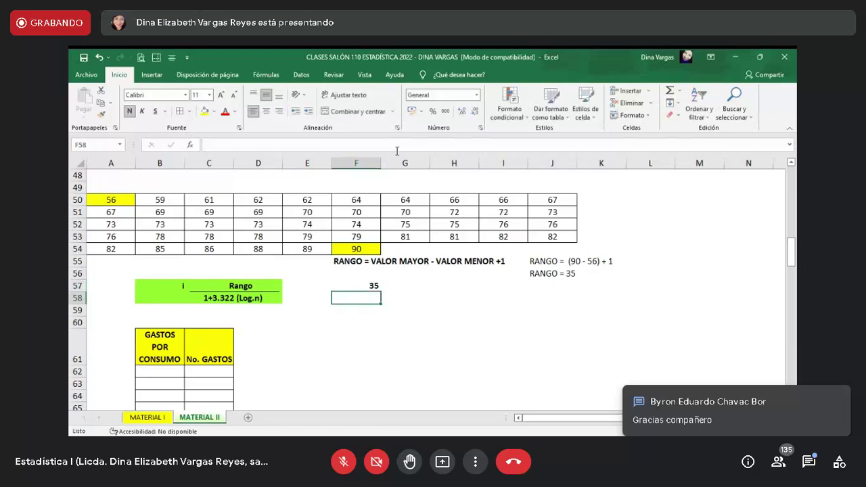
Step: Merge and centre the 35 across F57:G57 and add a bottom border as the fraction line
key(Up)
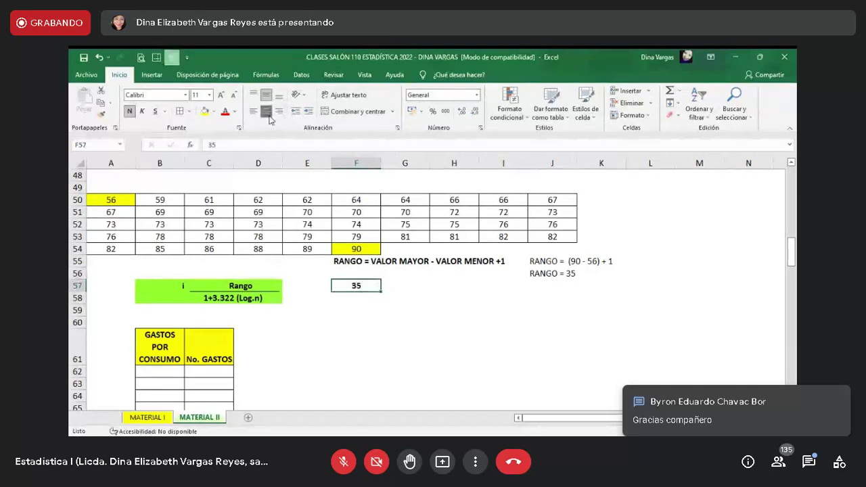
click(268, 112)
key(Return)
key(Up)
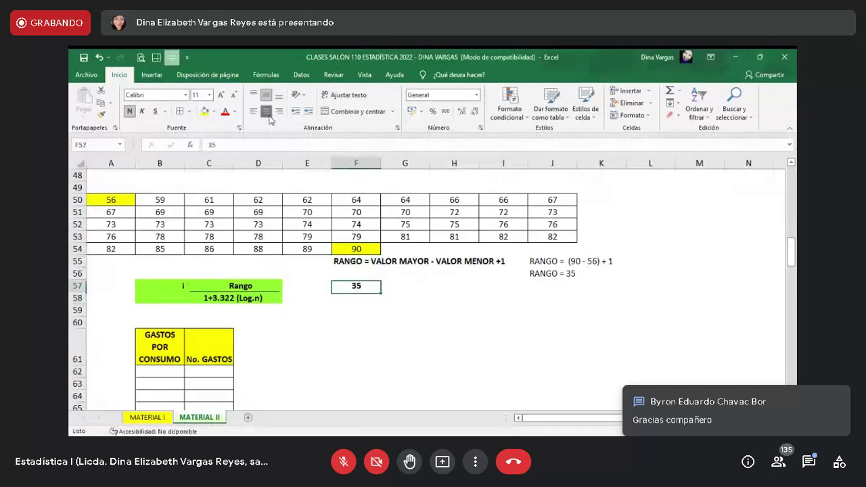
key(shift+Right)
click(341, 116)
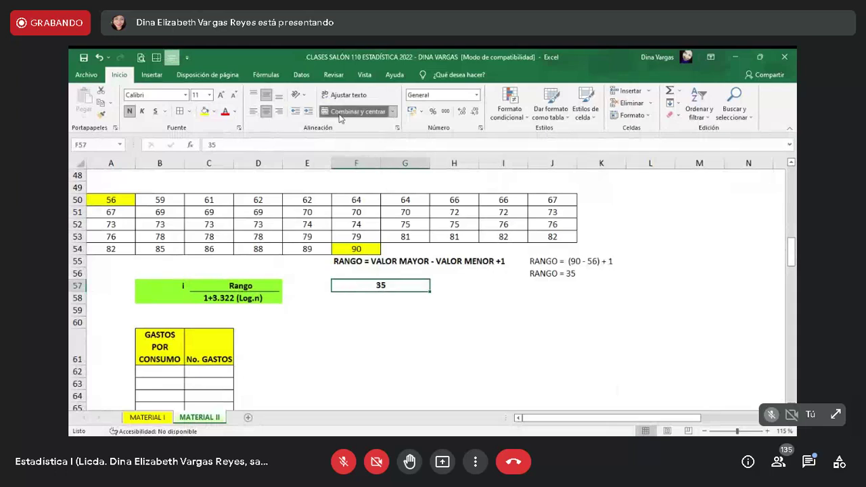
click(191, 113)
click(205, 142)
key(Return)
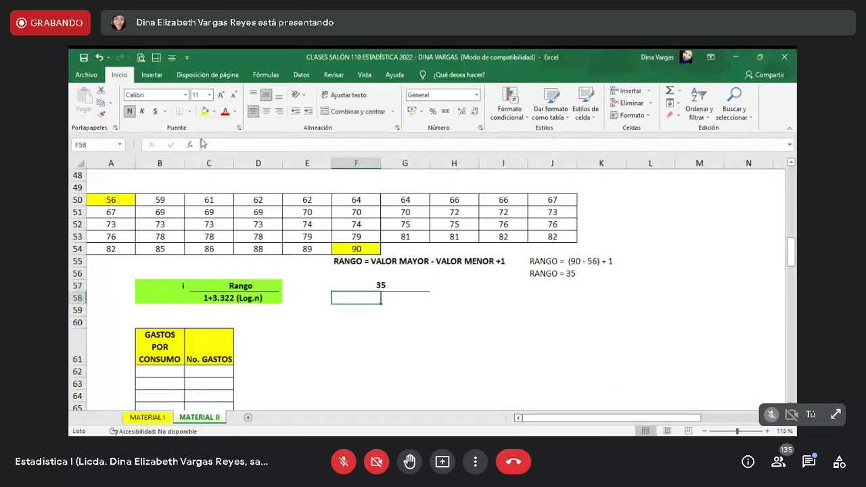
Step: Enter the start of the denominator, "1+ 3.322 ( Log.", as text in cell F58
text(=)
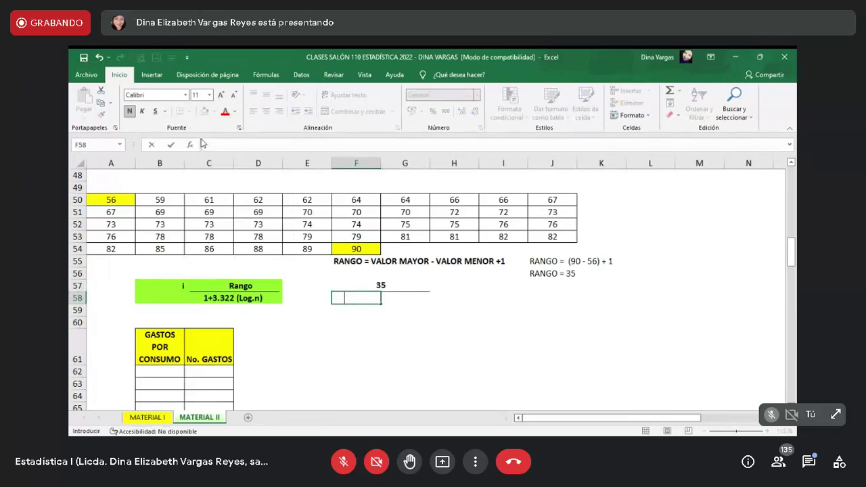
text(1+ 2)
key(BackSpace)
text(.32)
key(BackSpace)
key(BackSpace)
key(BackSpace)
text(3.322 ()
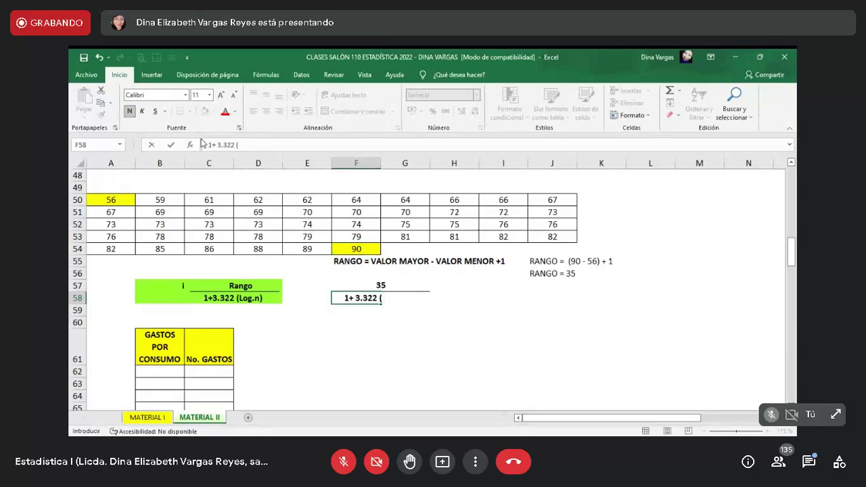
text( lOG.)
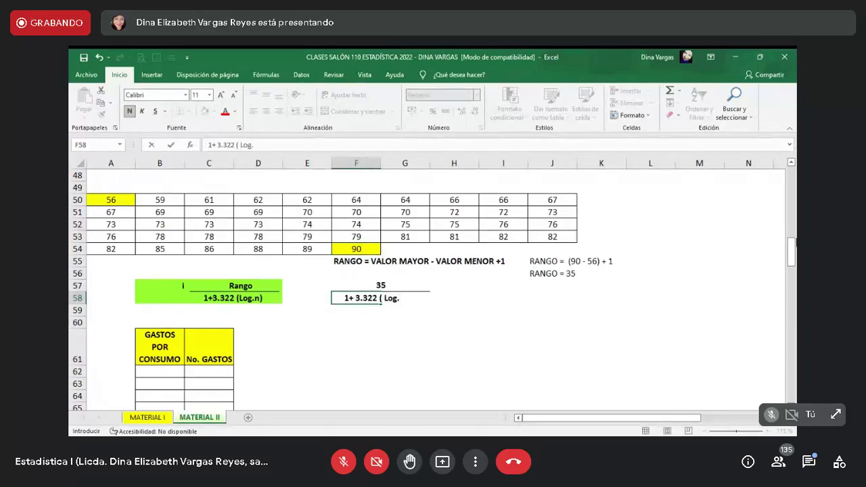
mouse_move(792, 252)
mouse_down()
mouse_move(794, 259)
mouse_move(793, 242)
mouse_up()
click(592, 321)
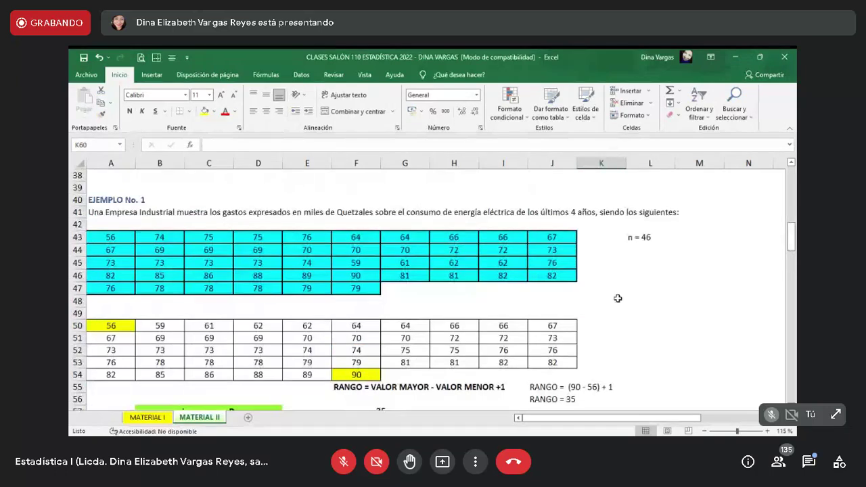
Step: Enter the sample size "n= 46" in cell L50, beside the ordered table
click(621, 327)
key(Right)
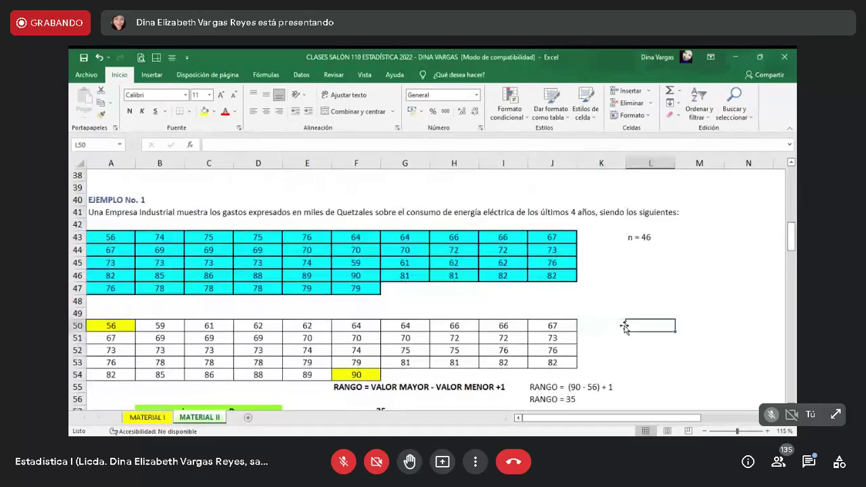
text(n= 46)
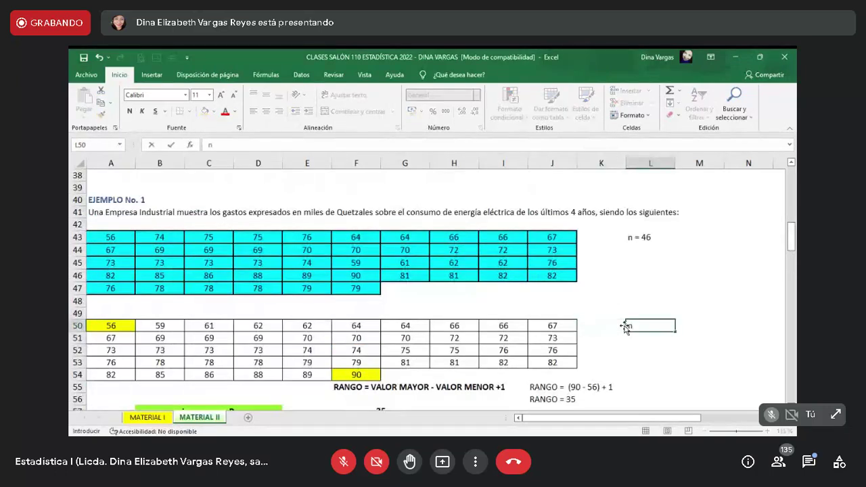
key(Return)
key(Return)
key(Return)
key(Return)
key(Return)
key(Return)
key(Return)
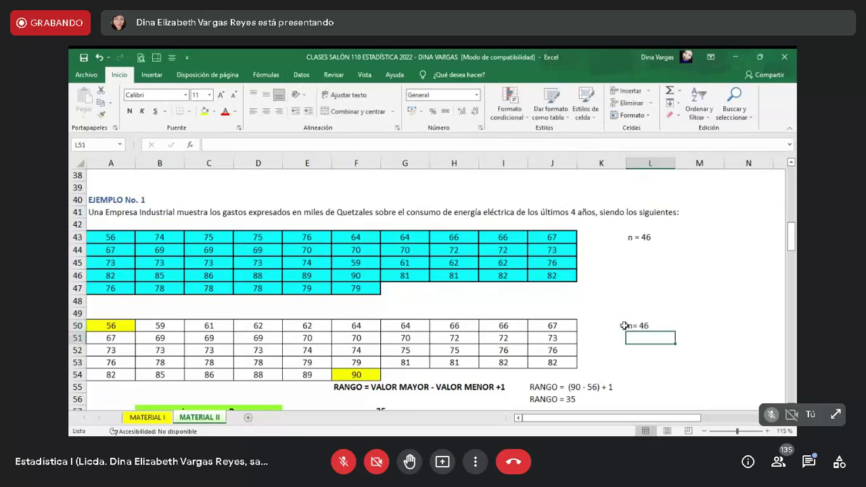
key(Return)
key(Return)
key(Return)
key(Return)
key(Return)
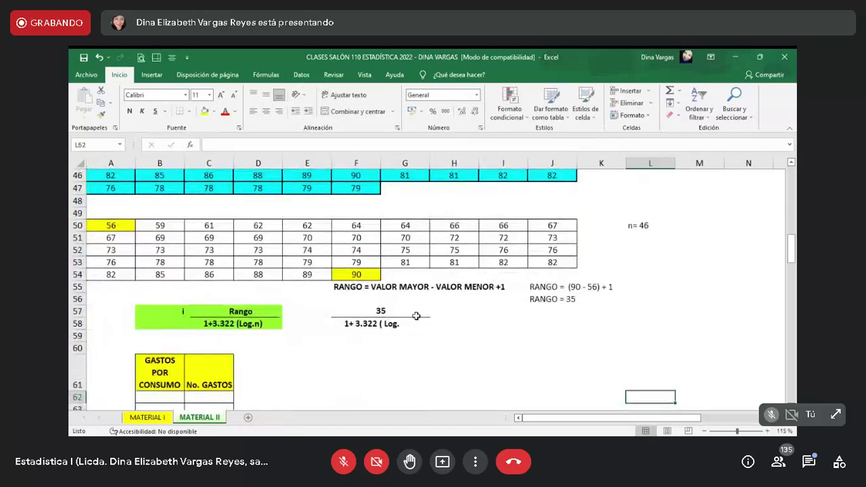
click(386, 324)
click(352, 324)
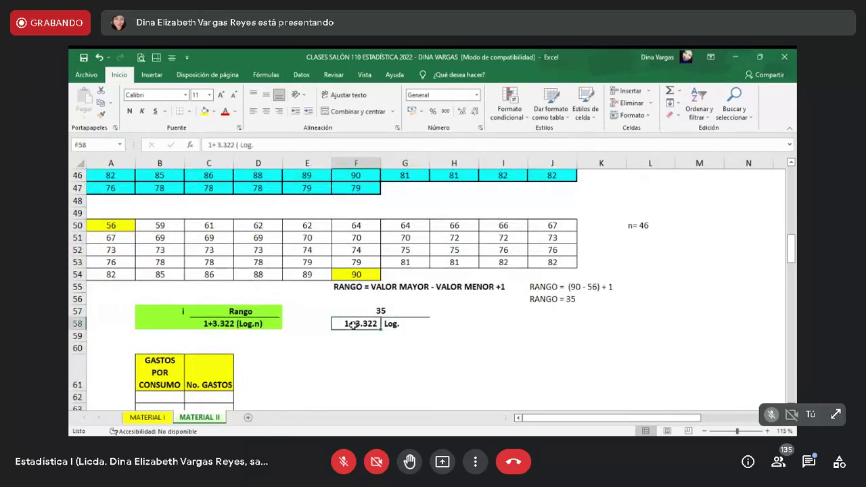
click(291, 145)
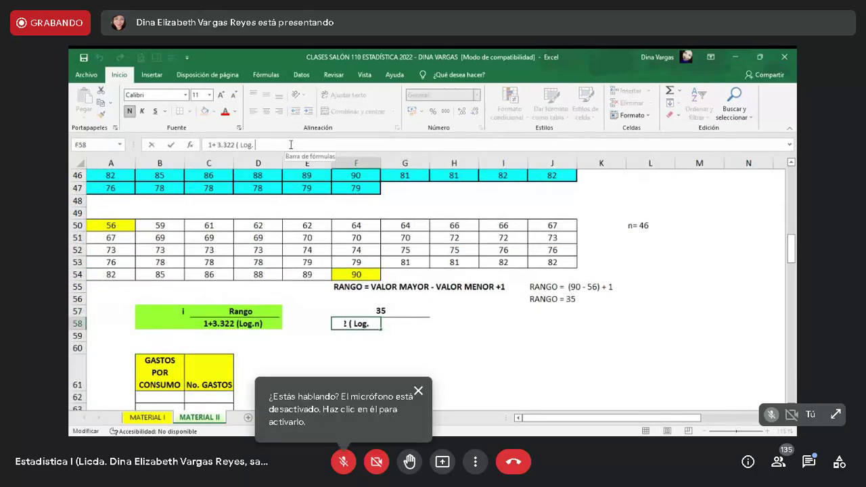
key(Return)
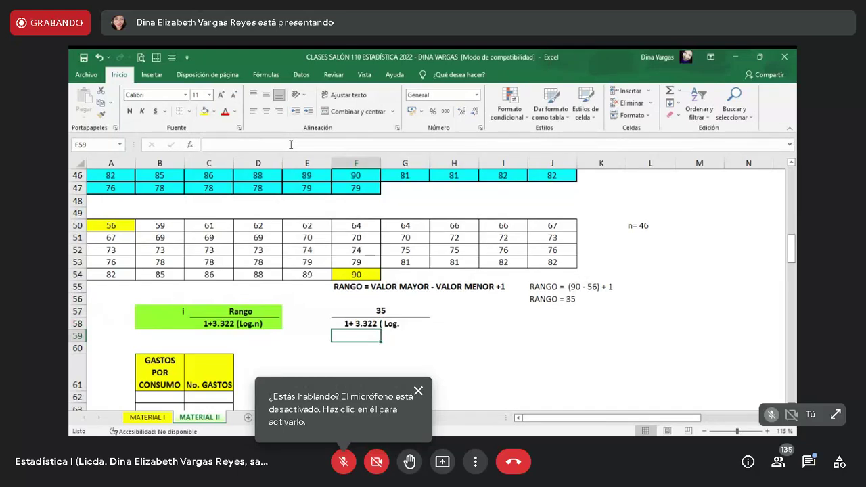
Step: Count the values of the original data table by selecting full rows A43:J46 and checking partial row A47:F47
key(Up)
key(Up)
key(Up)
key(Up)
key(Up)
key(Up)
key(Up)
key(Up)
key(Up)
key(Up)
key(Up)
key(Up)
key(Up)
key(Up)
key(Up)
key(Up)
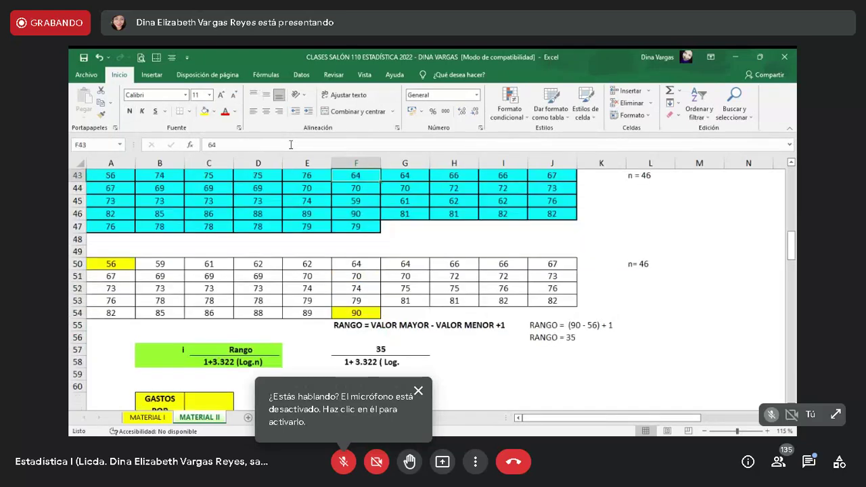
scroll(88, 186, up, 1)
click(108, 199)
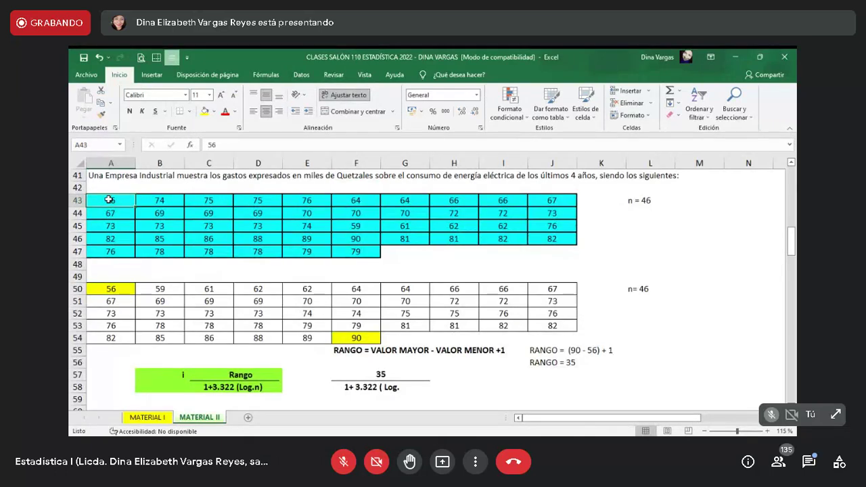
drag(109, 200, 551, 199)
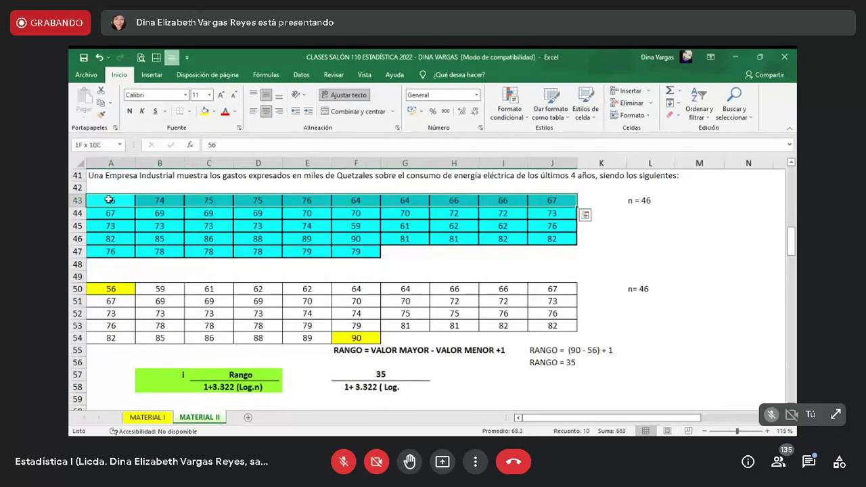
key(shift+Down)
key(shift+Down)
key(shift+Down)
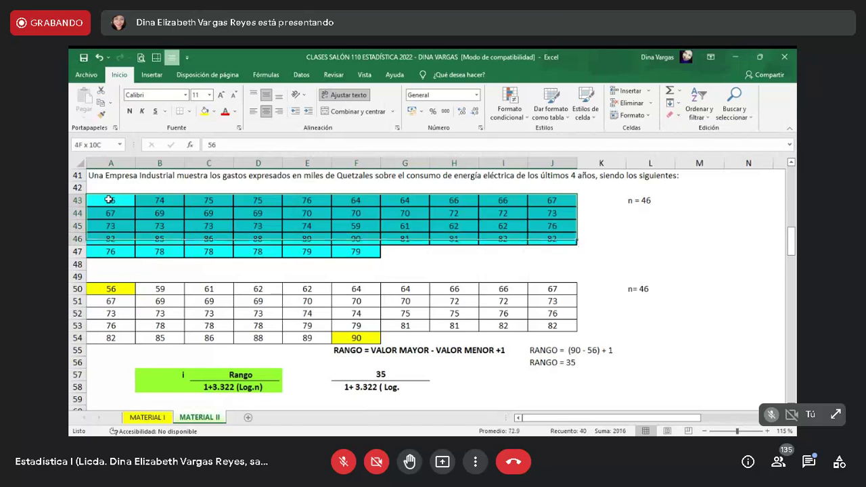
drag(110, 251, 356, 251)
click(160, 400)
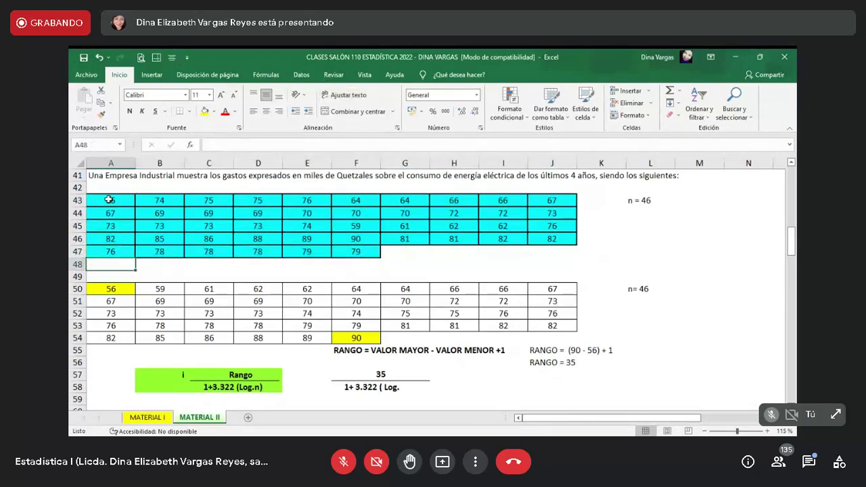
Step: Complete the denominator text in cell F58 as "1+ 3.322 ( Log. 46)"
key(Right)
key(Right)
key(Right)
key(Right)
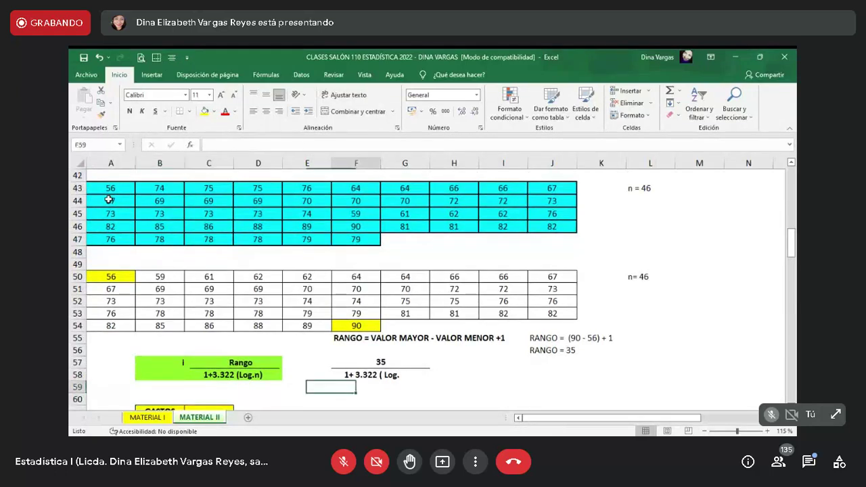
key(Up)
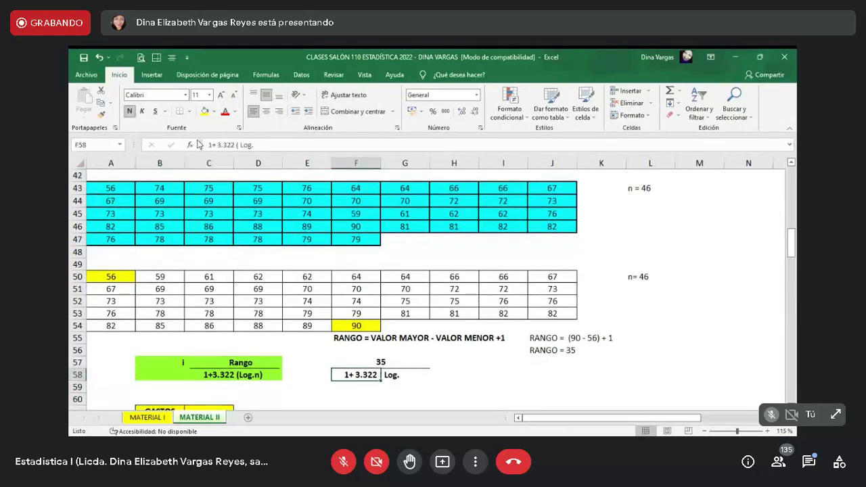
click(262, 143)
text(46))
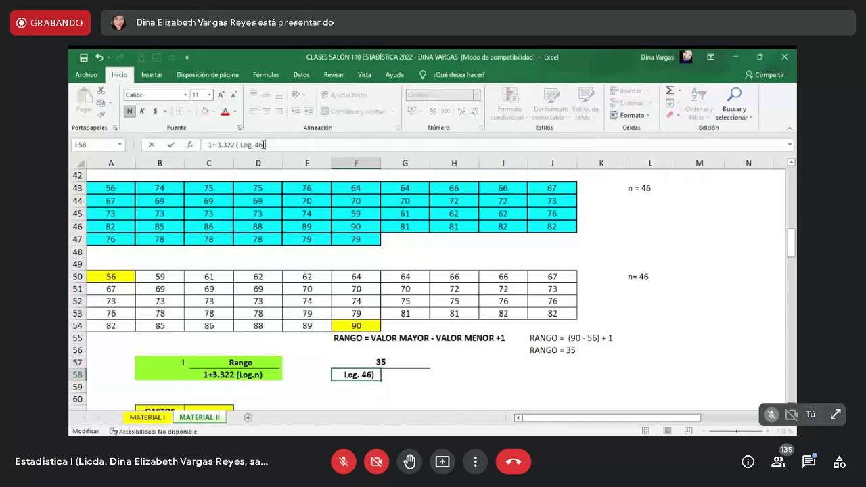
key(Return)
key(Down)
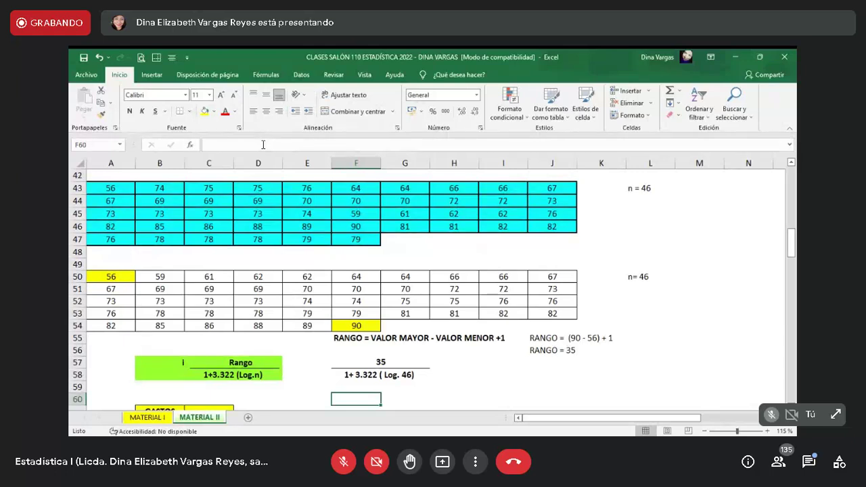
Step: Enter the computed denominator 7.18643 in cell I58, beside the substituted formula
key(Up)
key(Up)
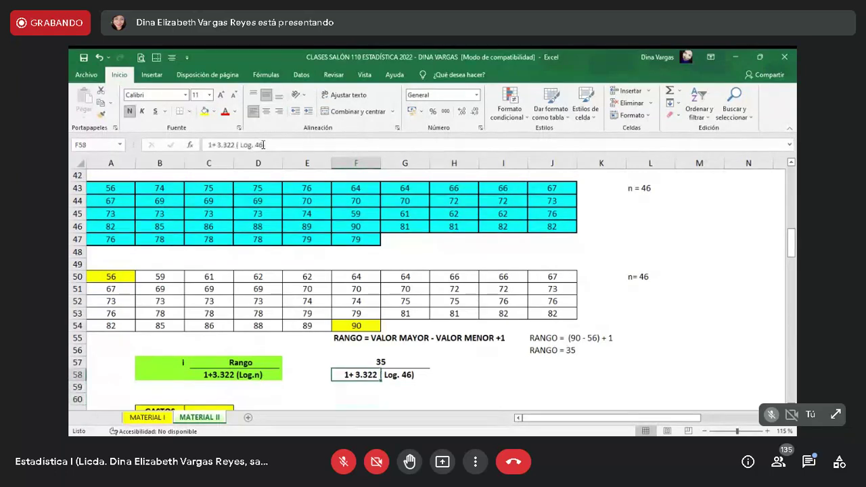
key(Right)
key(Right)
key(Right)
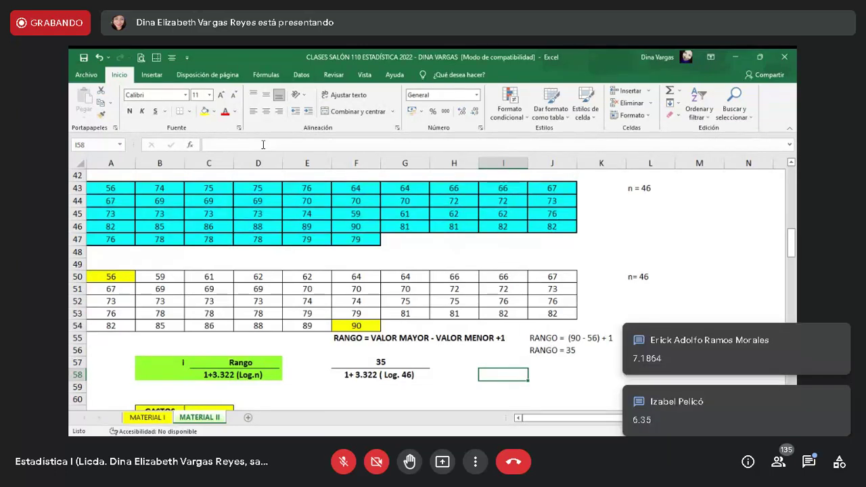
text(7.)
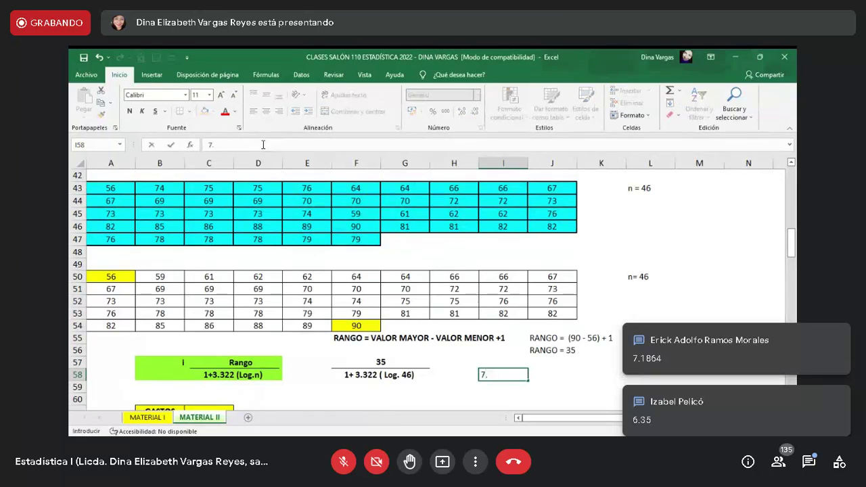
text(186)
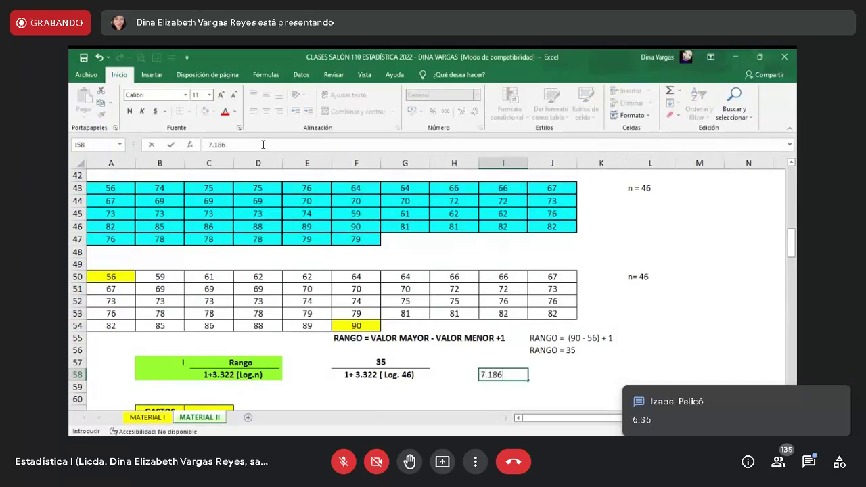
text(43)
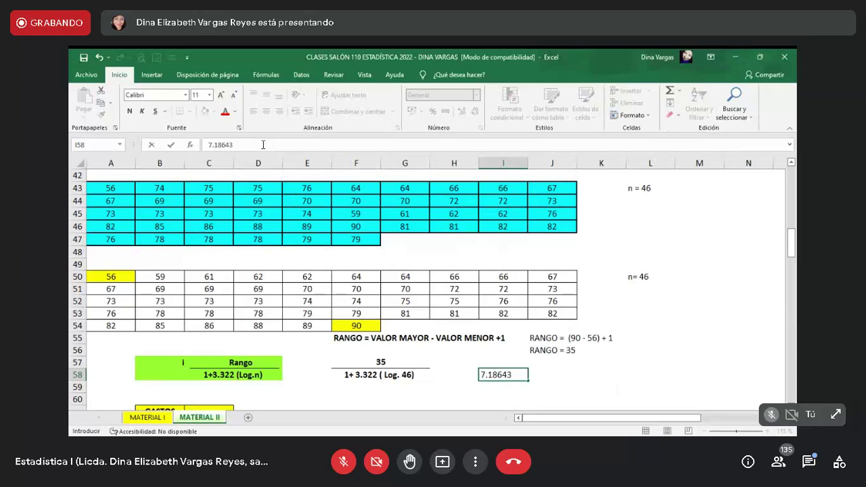
key(BackSpace)
text(3)
key(Return)
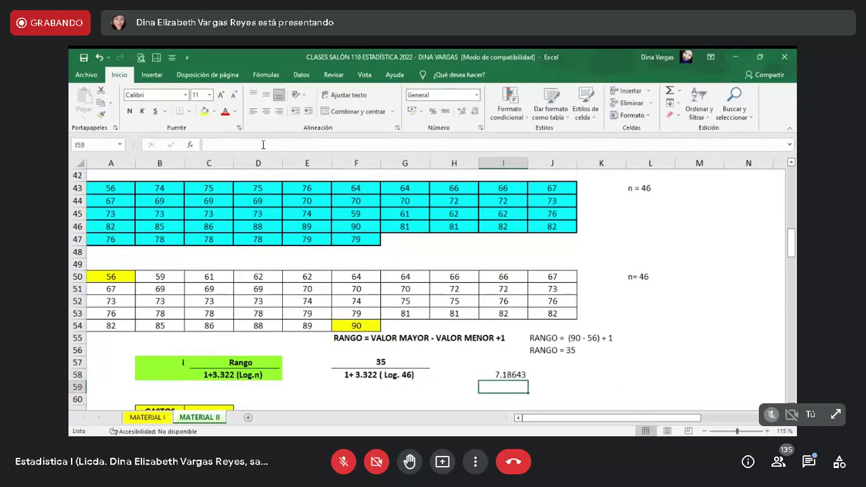
Step: Enter the numerator 35 in cell I57 and make cells I57:I58 centred and bold
key(Up)
key(Up)
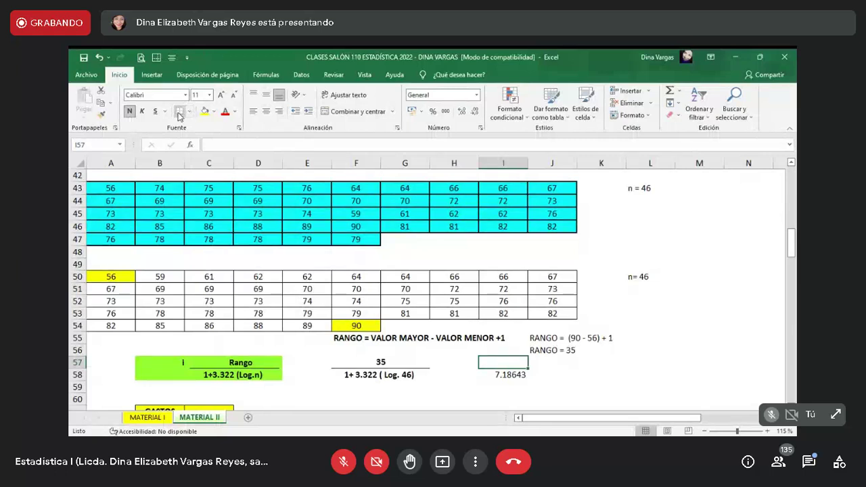
text(35)
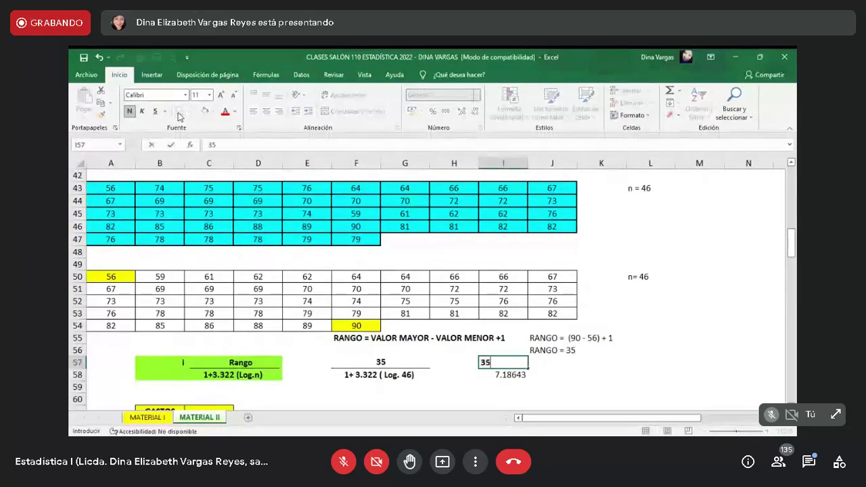
key(ctrl+Return)
key(shift+Down)
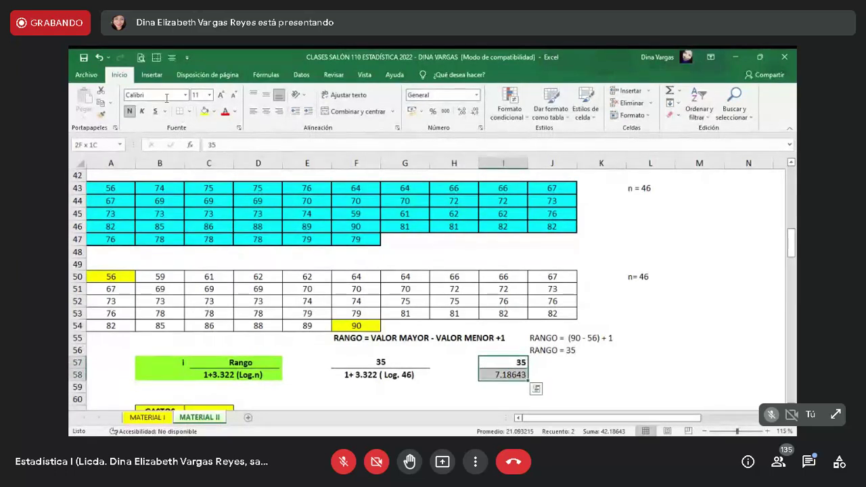
click(266, 111)
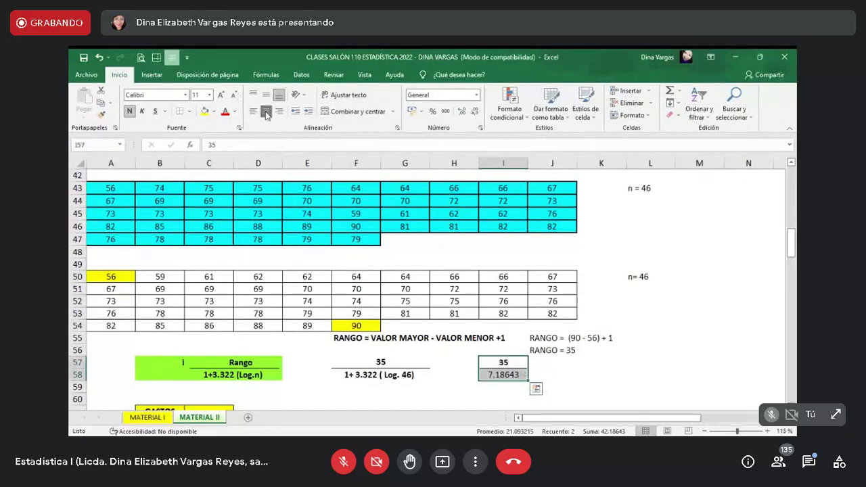
key(ctrl+n)
key(ctrl+n)
Step: Enter a centred "=" in cell J57 and the interval result 4.87 in cell K57
key(Right)
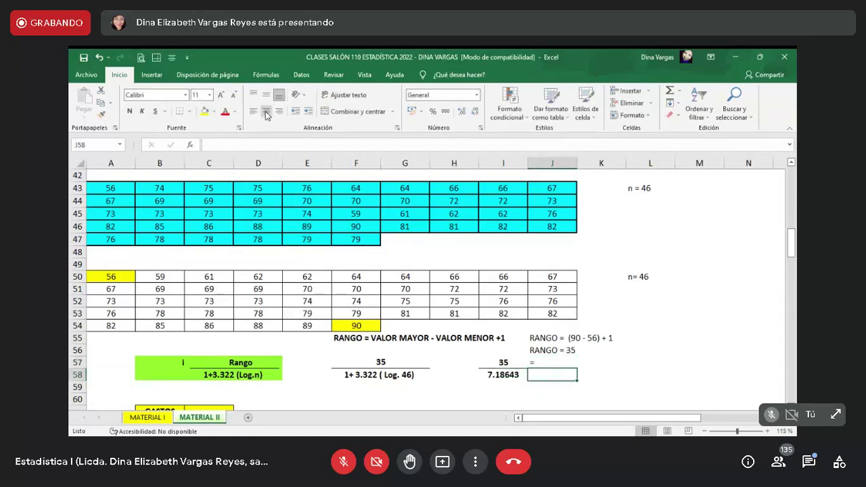
text(=)
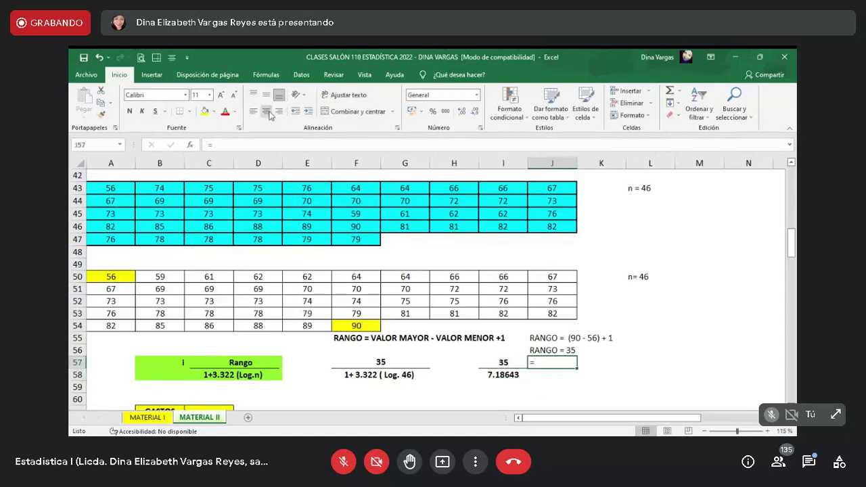
click(268, 111)
key(Right)
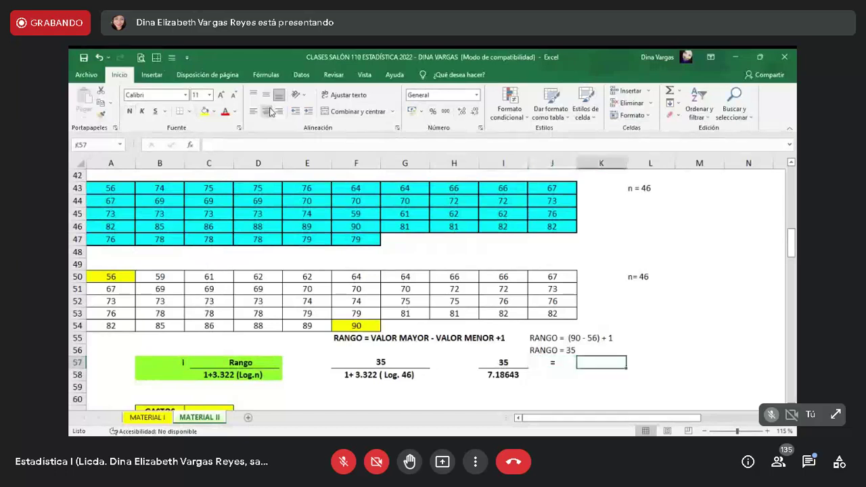
text(4.87)
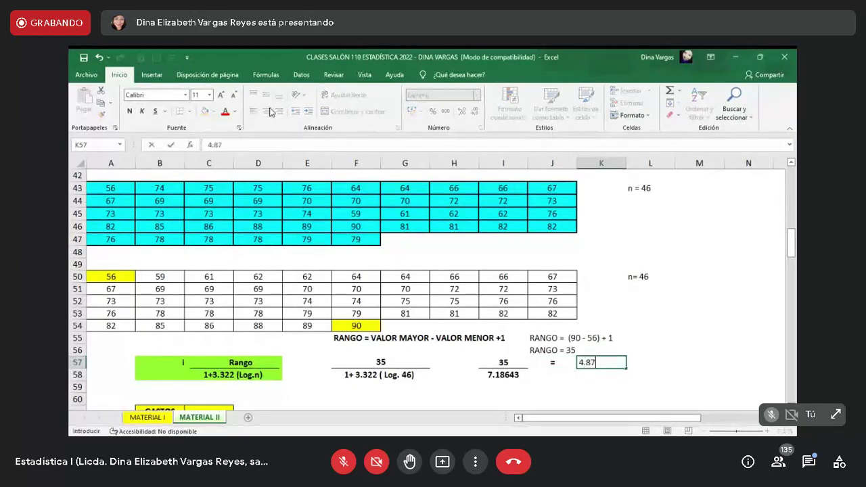
key(ctrl+Return)
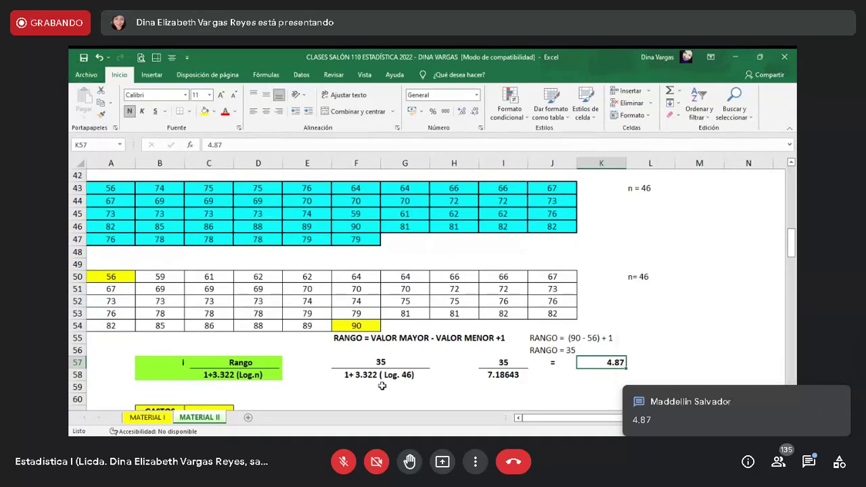
click(357, 377)
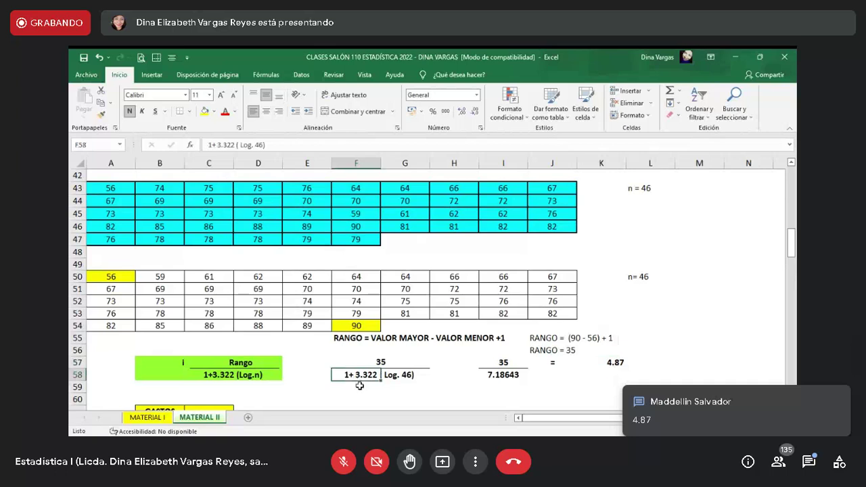
click(360, 386)
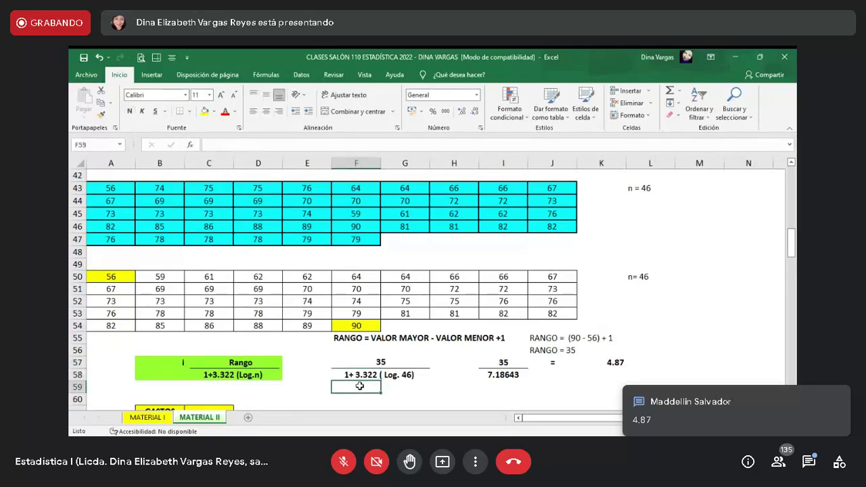
click(467, 386)
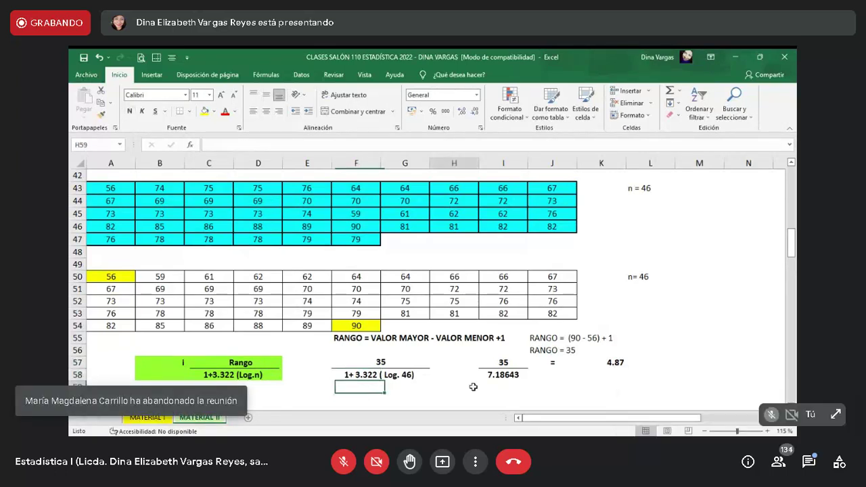
click(615, 372)
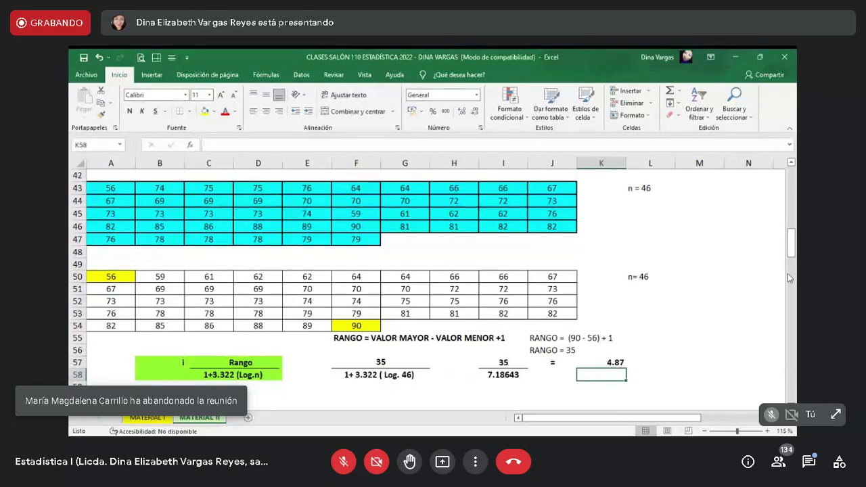
drag(792, 247, 794, 256)
mouse_move(795, 241)
mouse_down()
mouse_move(795, 235)
mouse_move(795, 255)
mouse_up()
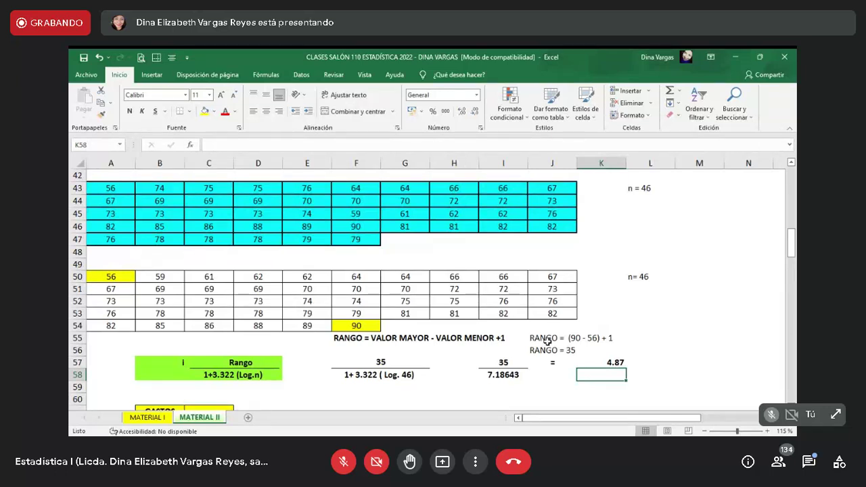
Step: Enter the logarithm value 1.66 in cell G59, below the "Log. 46" term, in bold and centred
key(Down)
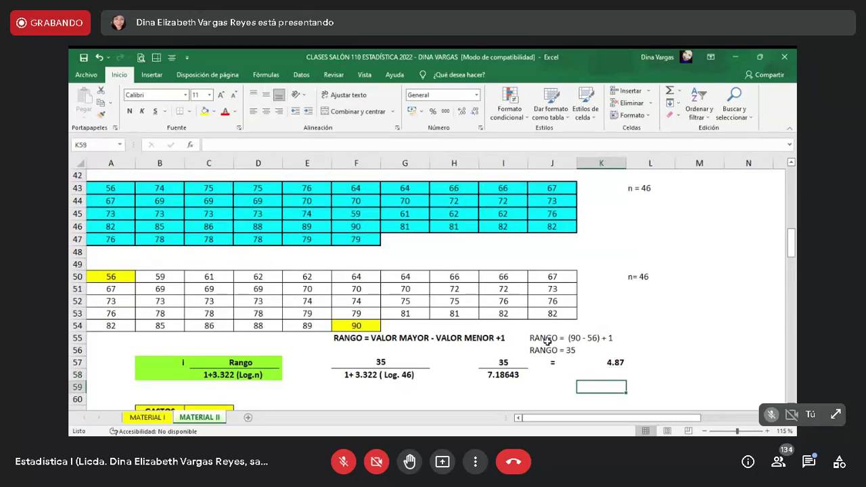
key(Left)
key(Left)
key(Left)
key(Left)
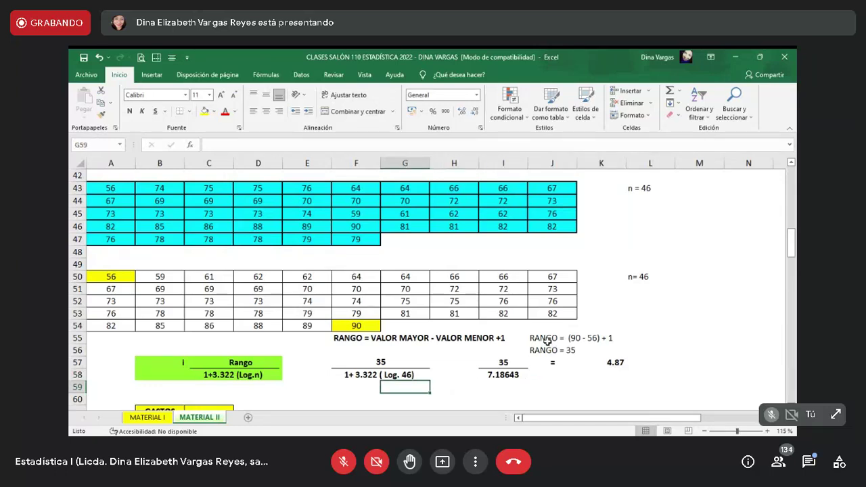
text(1.)
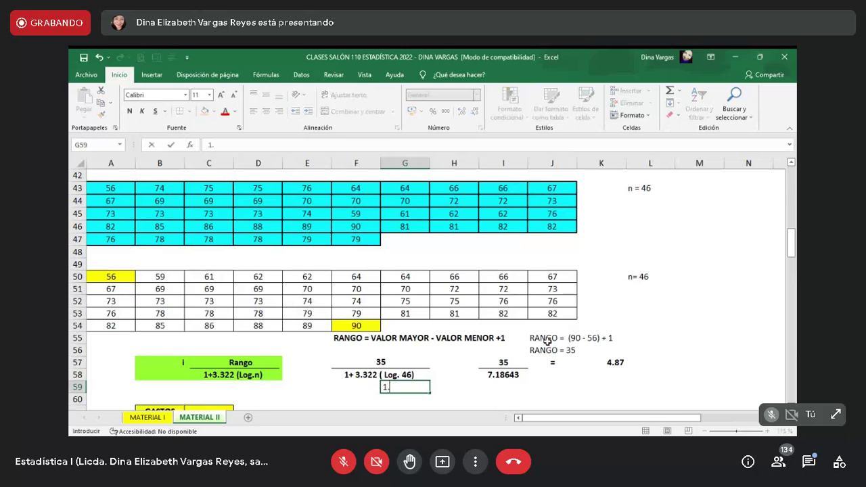
text(66)
key(Return)
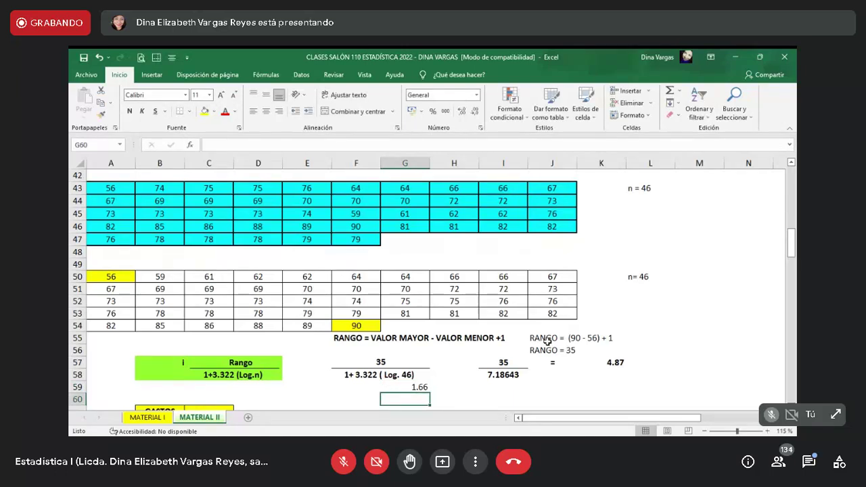
key(Up)
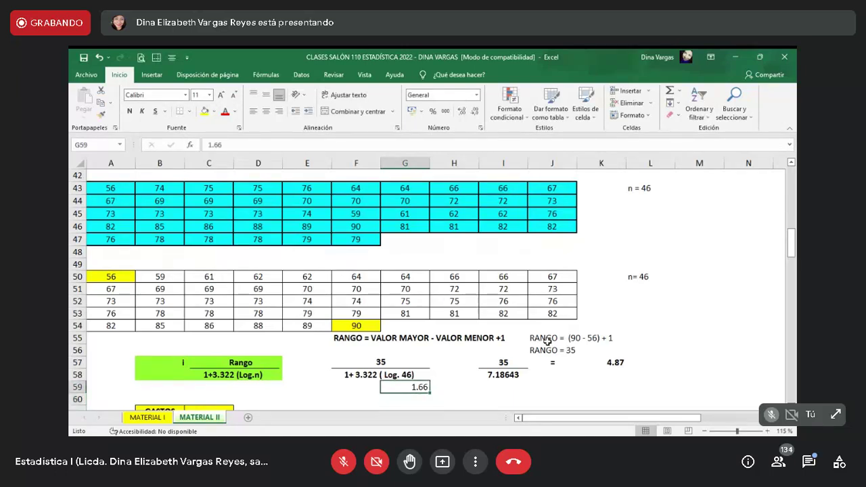
key(ctrl+n)
click(265, 111)
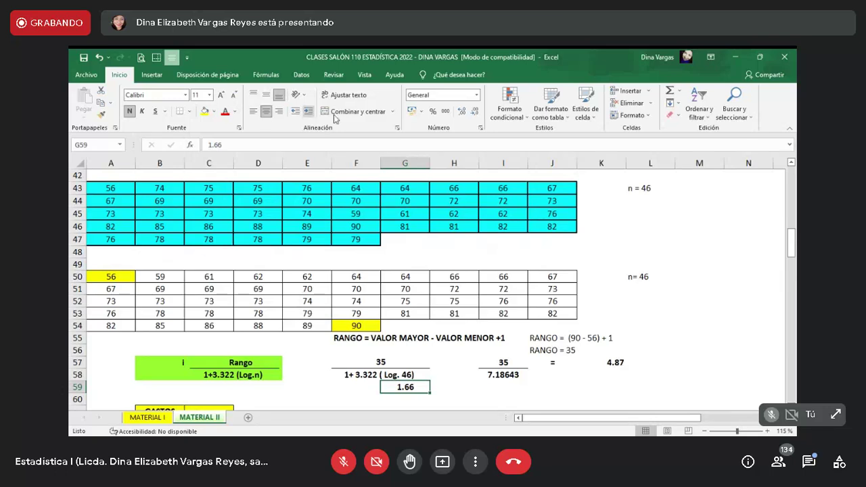
click(505, 378)
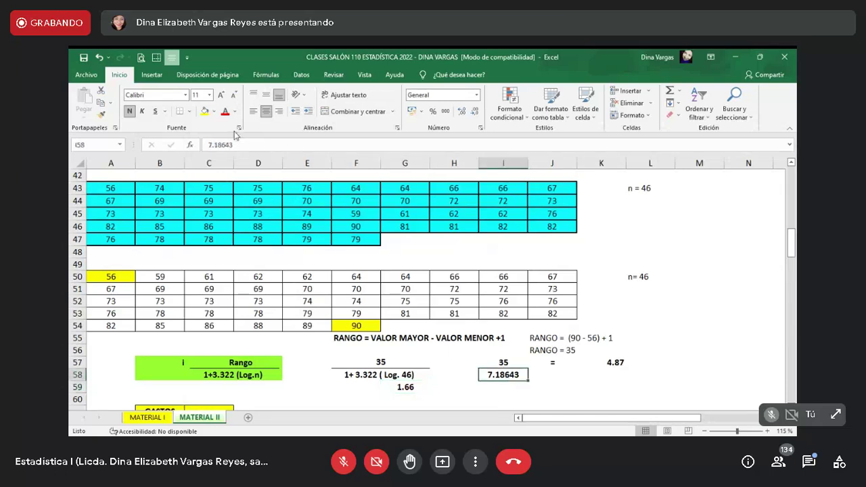
click(205, 113)
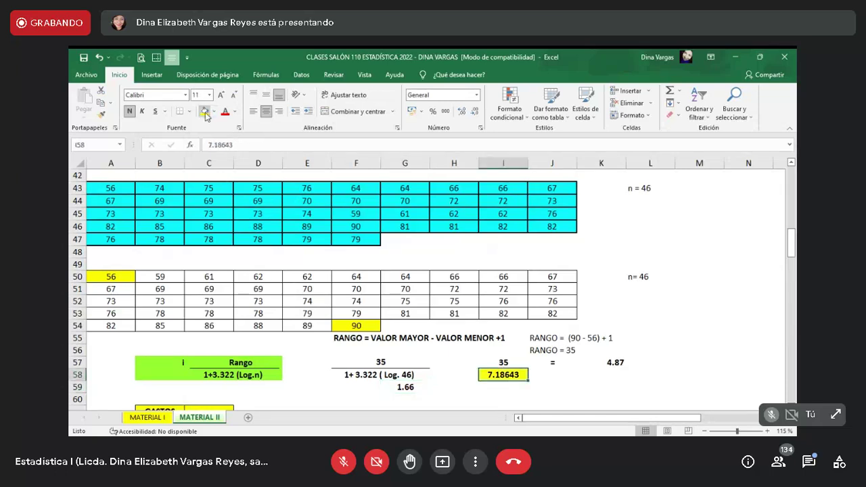
key(ctrl+z)
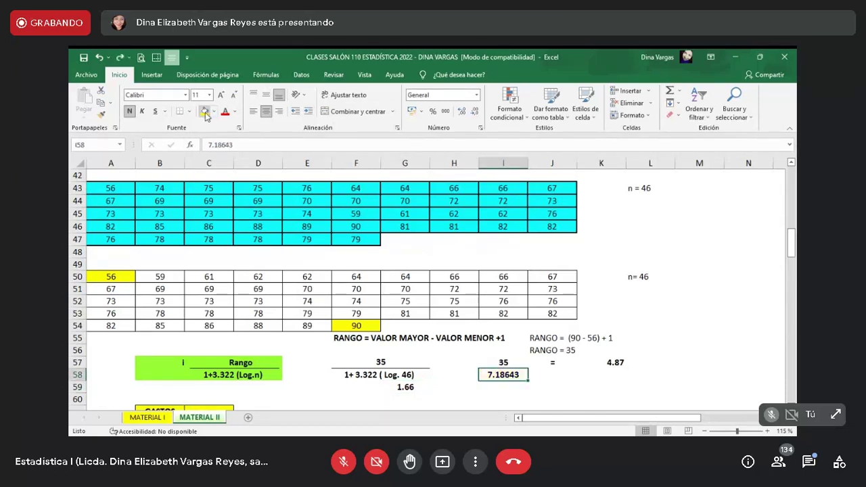
Step: Highlight the interval result in cell K57 with a yellow fill
key(Right)
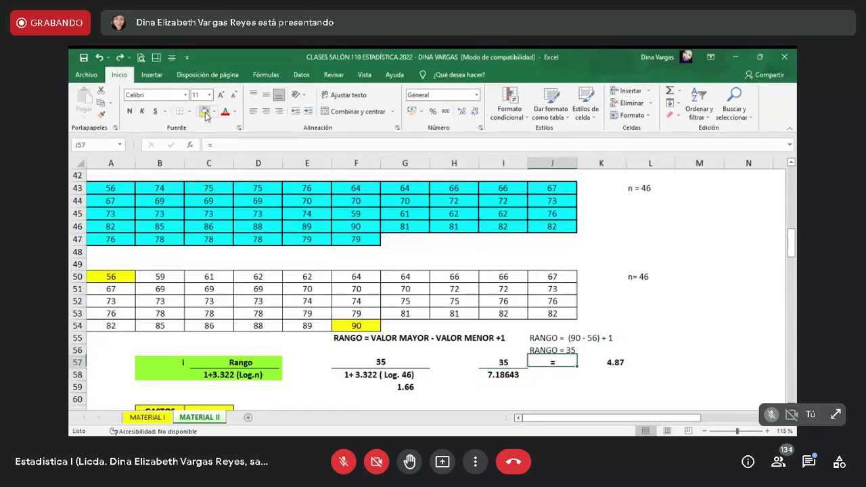
key(Up)
key(Right)
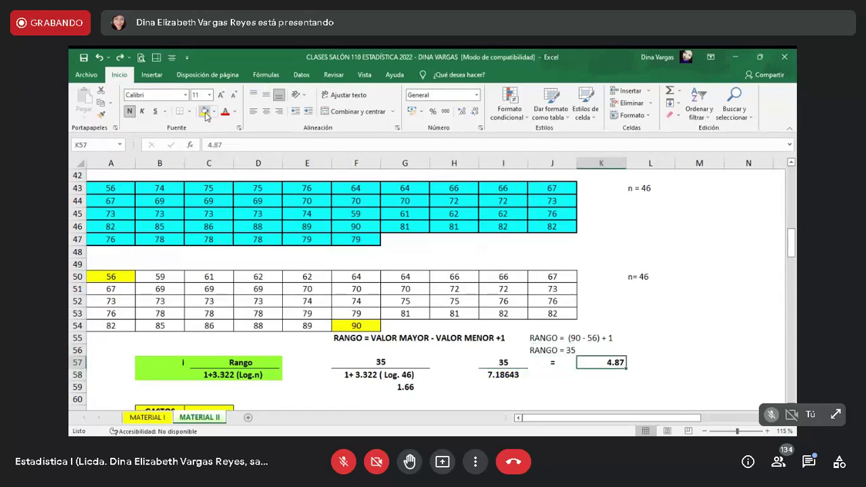
click(206, 114)
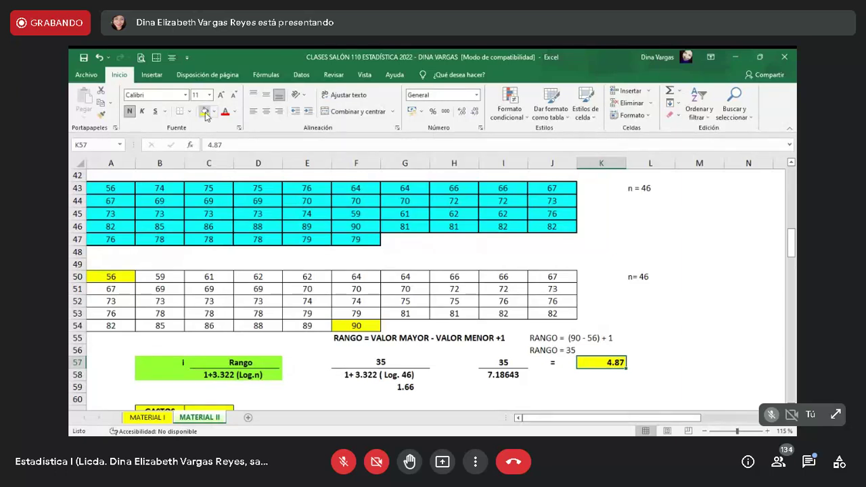
Step: Enter the note "LOS INTERVALOS DEBEN SER ENTEROS" in cell L57, beside the interval result
key(Right)
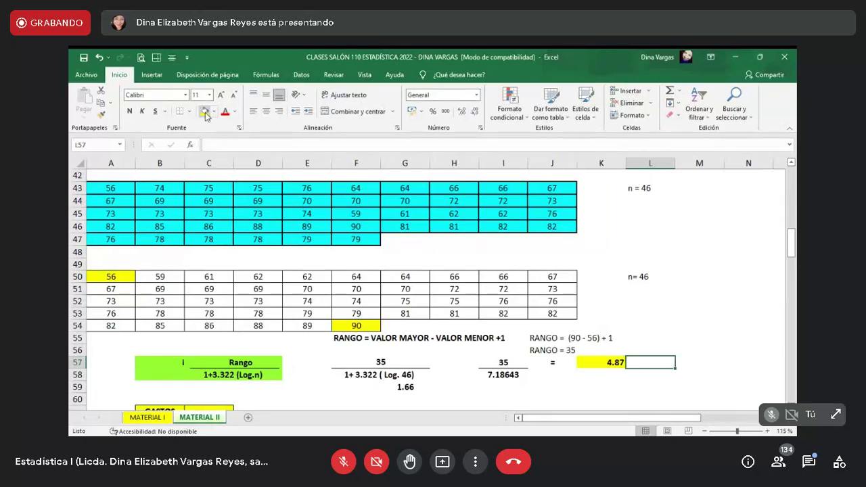
text(LOS I)
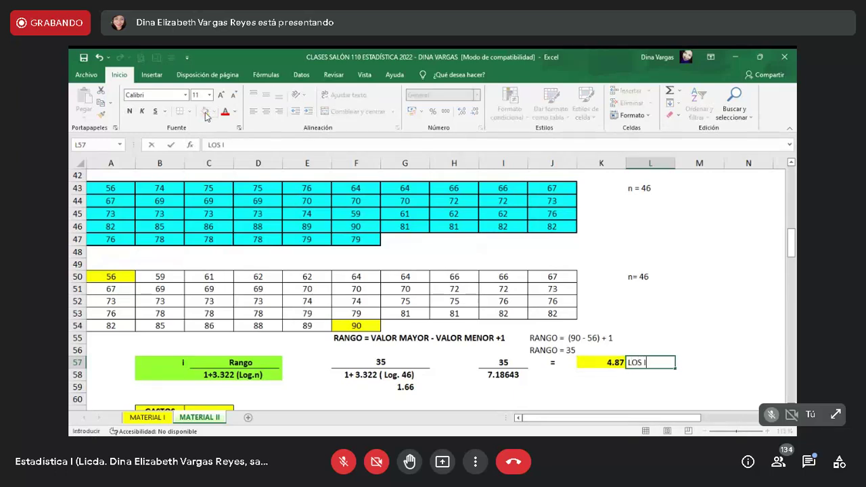
text(NTERVALOS )
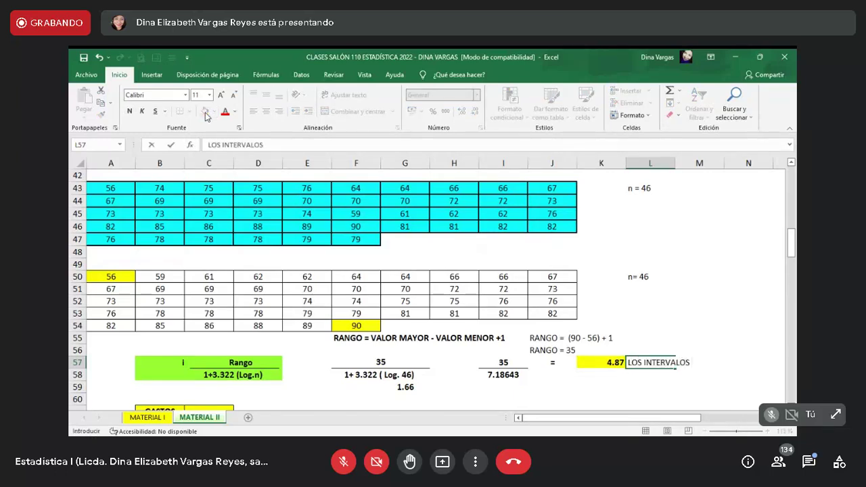
text(DEBEN SER ENTEROS)
key(Return)
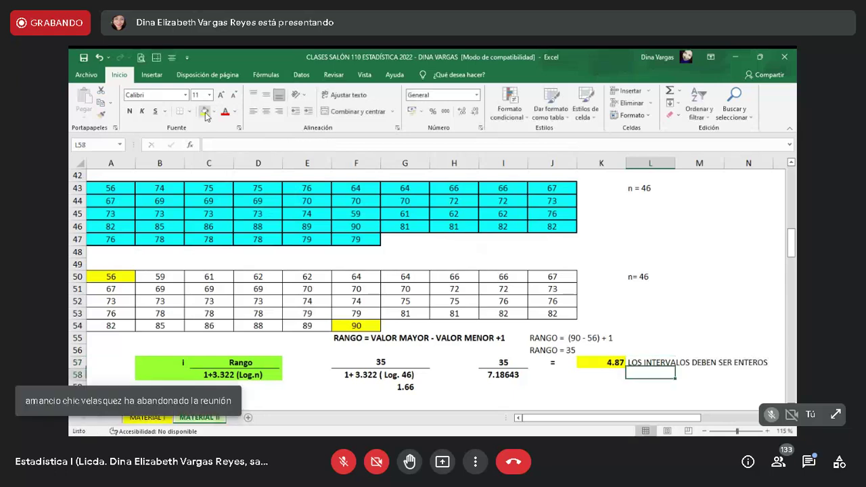
Step: Extend the note in cell L57 by adding "NO FRACCIONADOS" at its end
key(Up)
click(338, 143)
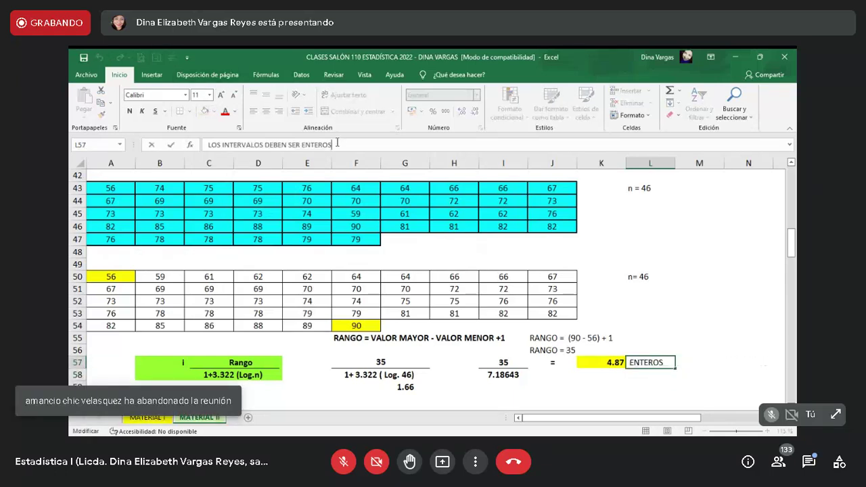
text(NO FRACCIONAD)
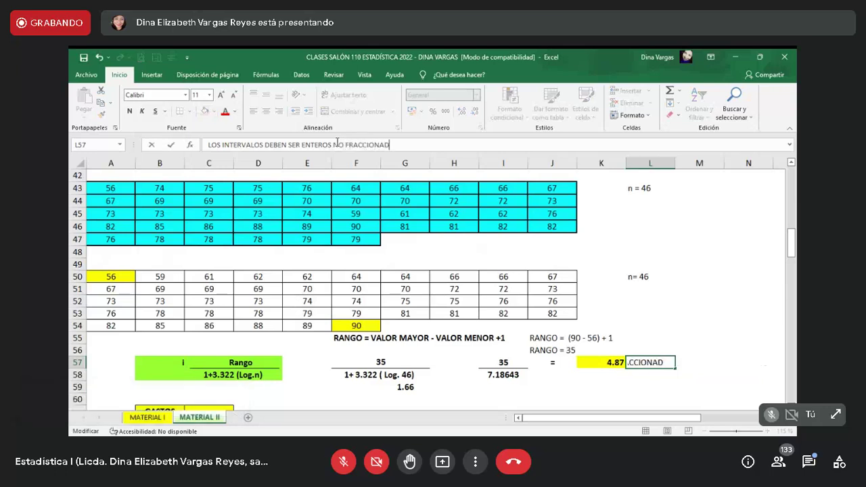
key(BackSpace)
text(DOS)
key(Return)
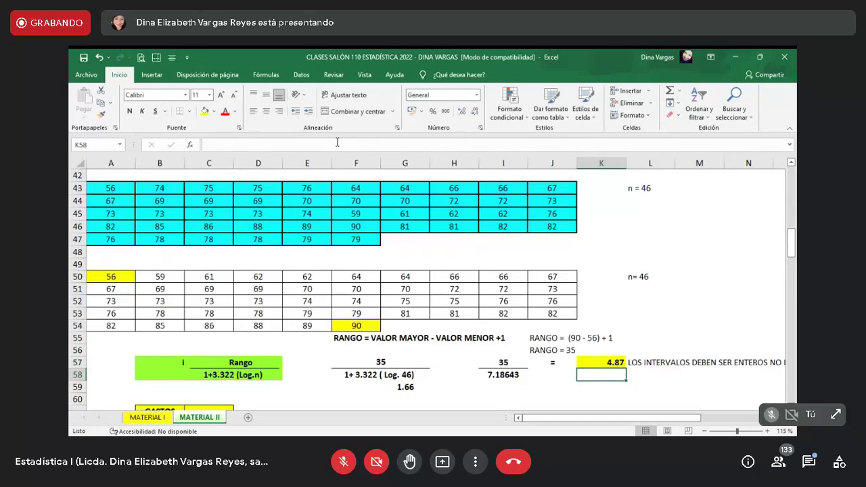
Step: Enter the rounded interval 5 in cell K58, centred, with a yellow fill and a thick outside border
text(5)
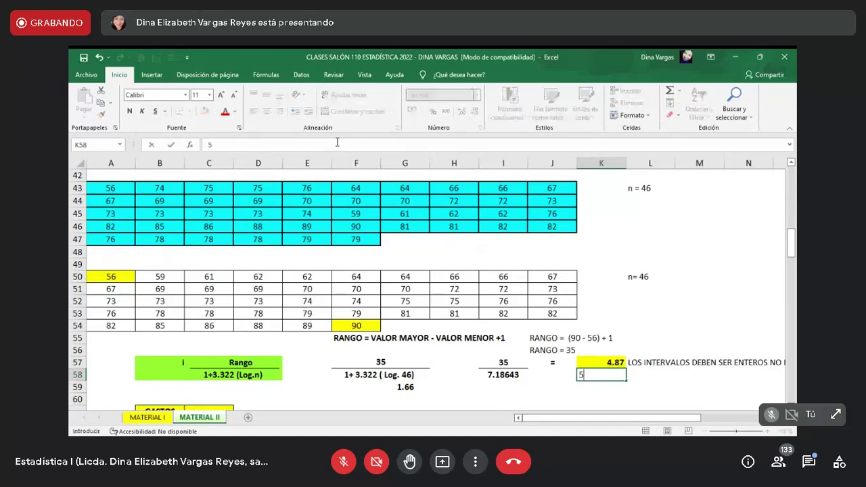
key(ctrl+Return)
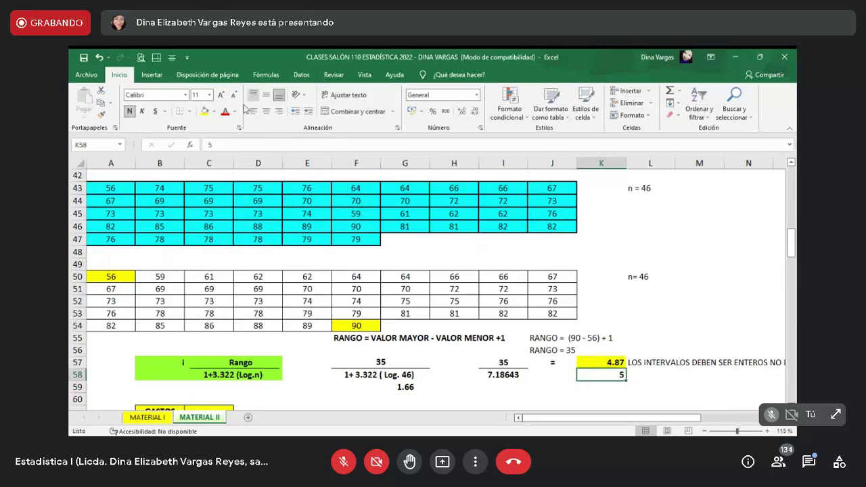
click(266, 111)
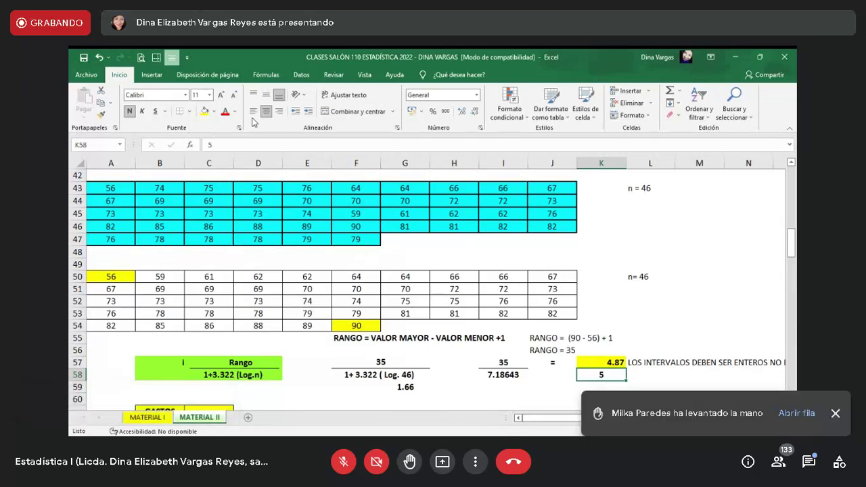
click(204, 111)
click(191, 112)
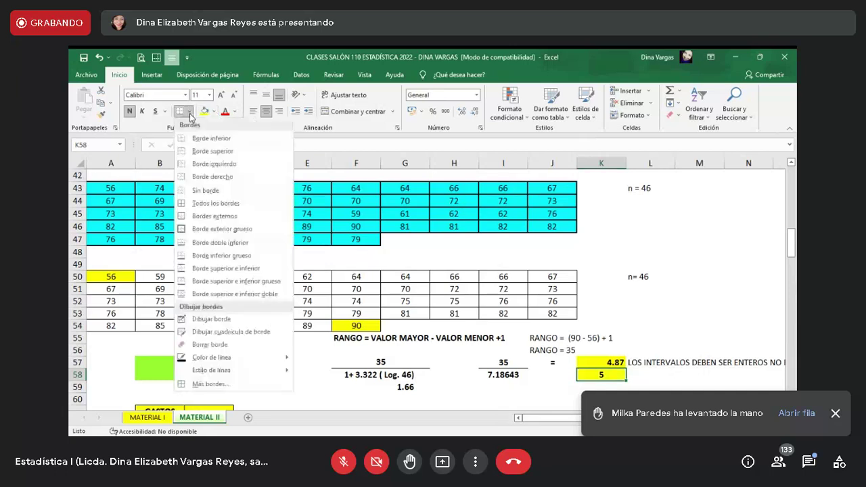
click(215, 228)
key(Return)
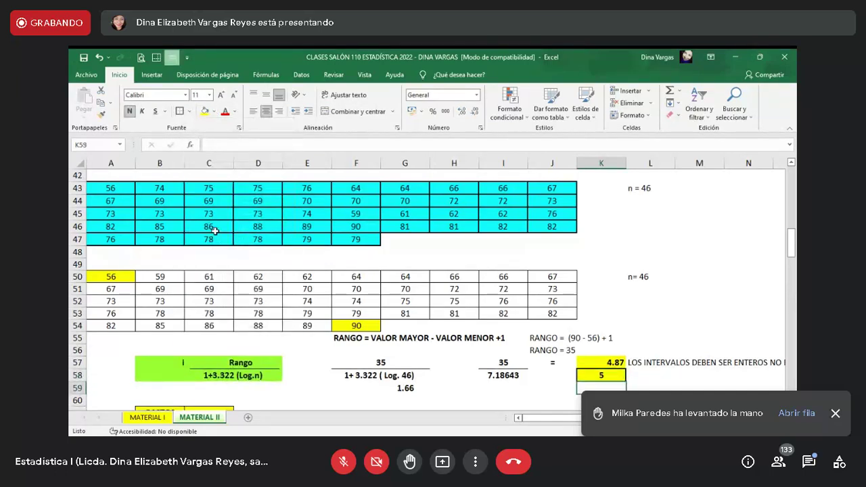
Step: Label the rounded interval by entering a right-aligned "i=" in cell J58
key(Up)
key(Left)
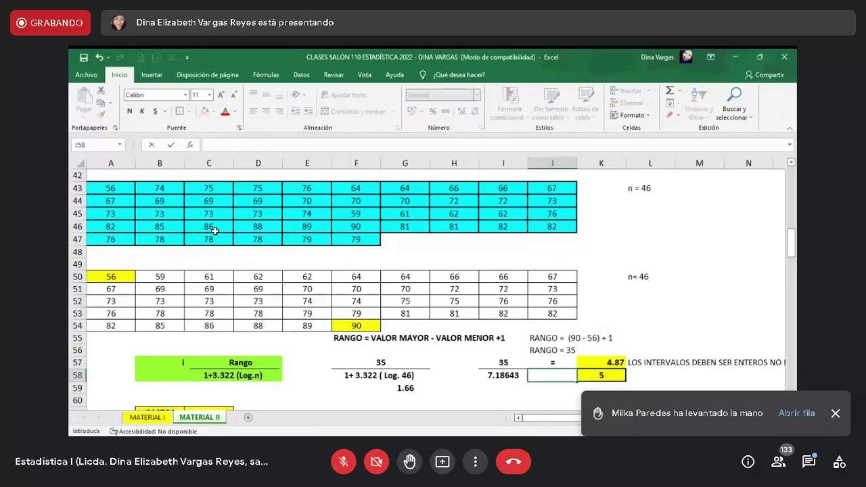
text(i=)
key(ctrl+Return)
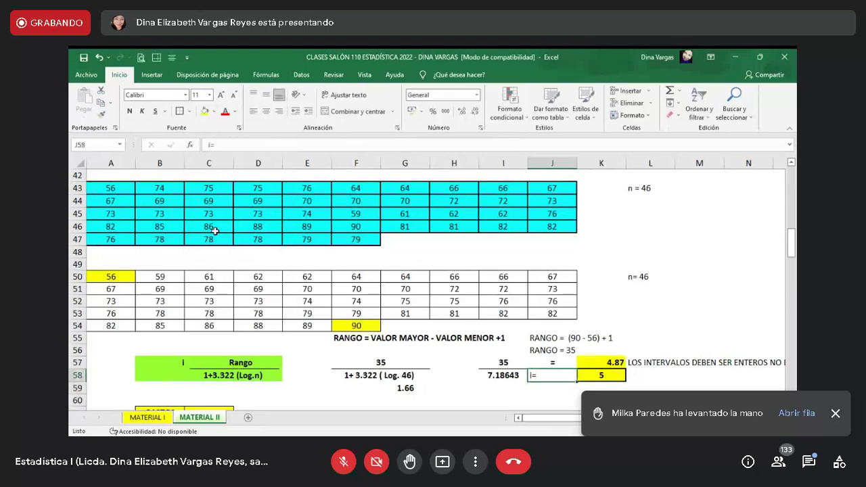
click(278, 113)
key(Down)
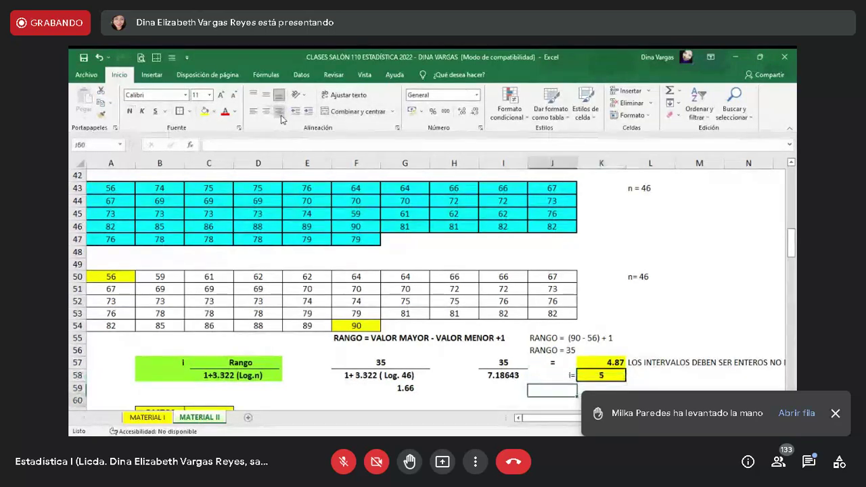
Step: Examine the empty GASTOS POR CONSUMO and No. GASTOS table that starts in row 61
key(Down)
key(Down)
key(Down)
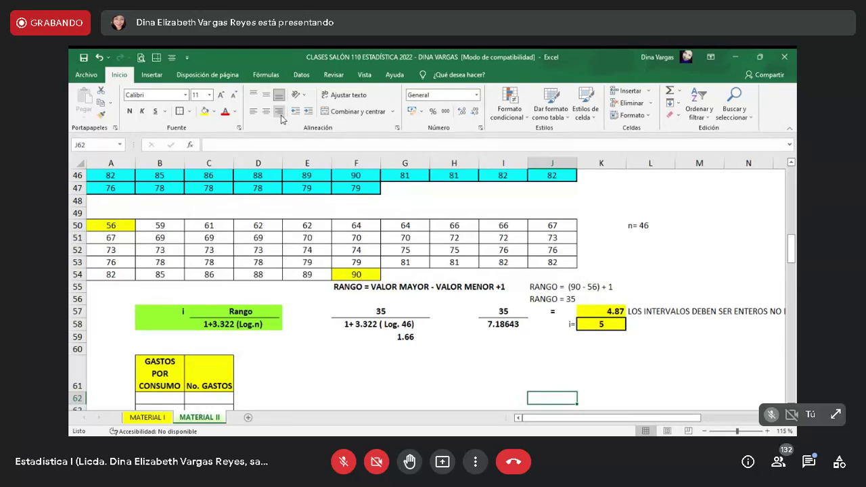
key(Left)
key(Left)
key(Left)
key(Left)
key(Left)
key(Left)
key(Left)
key(Left)
key(Left)
key(Down)
key(Down)
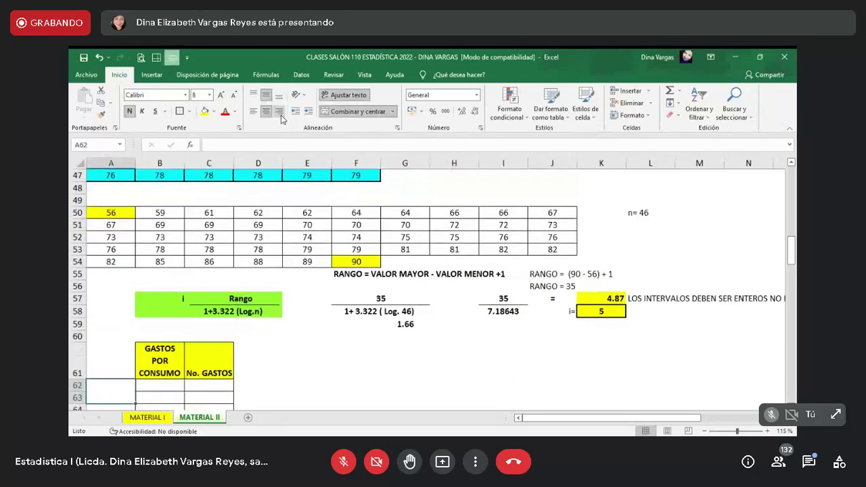
key(Down)
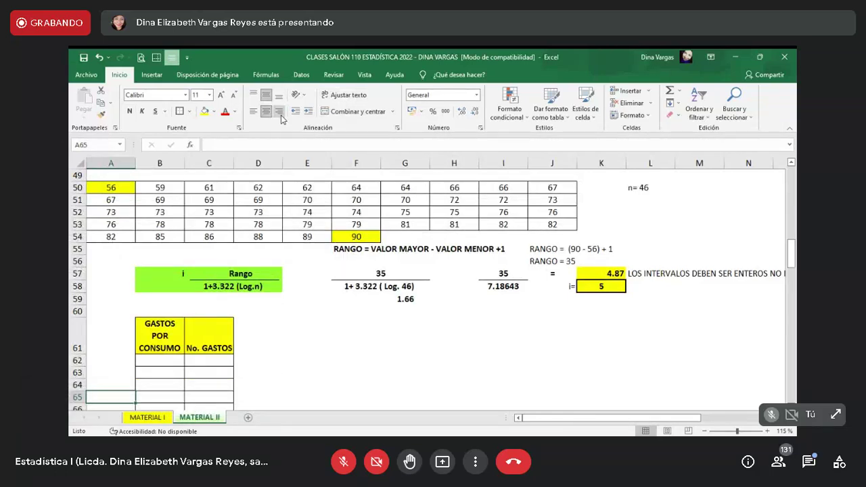
key(Right)
key(ctrl+Up)
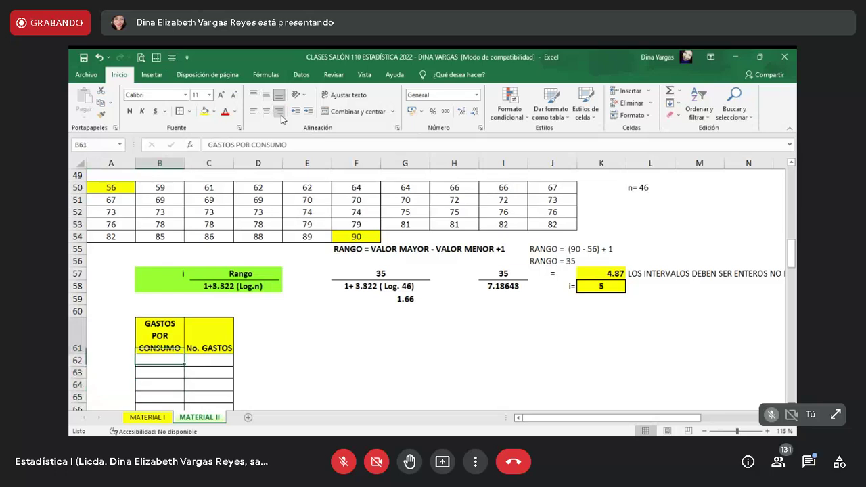
key(Up)
key(Down)
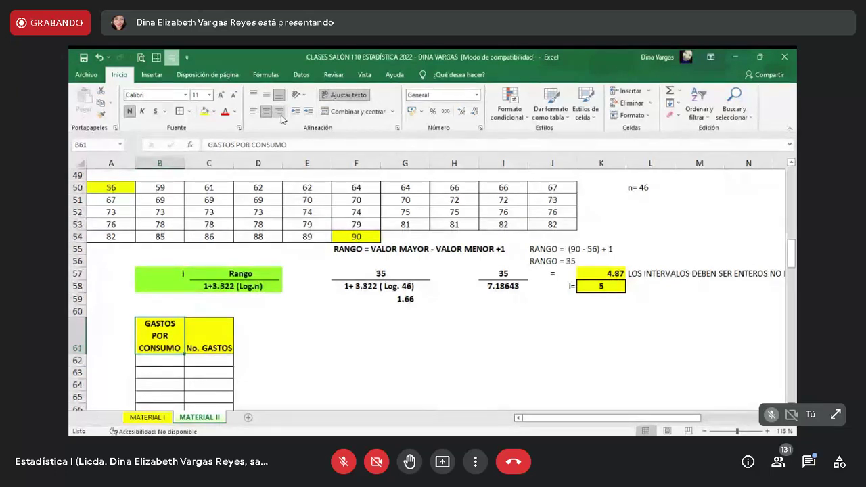
key(Down)
key(Down)
key(Down)
key(Down)
key(Down)
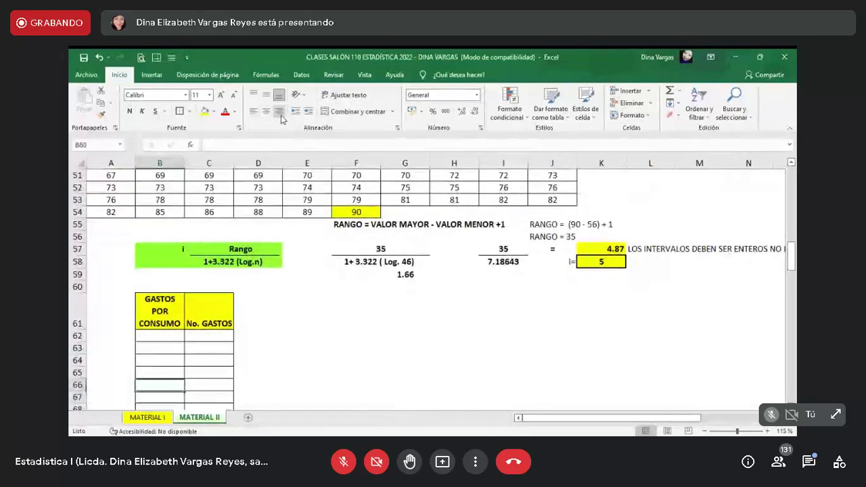
Step: Review the ordered data in rows 50 to 54 and the interval calculation above the expenses table
key(Up)
key(Up)
key(Up)
key(Up)
key(Up)
key(Up)
key(Up)
key(Up)
key(Up)
key(Up)
key(Up)
key(Up)
key(Up)
key(Up)
key(Up)
key(Up)
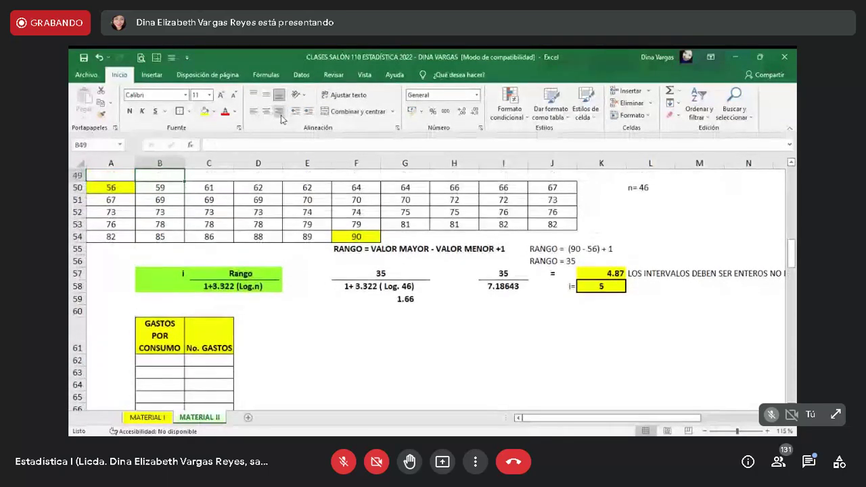
key(Down)
key(Down)
key(Down)
key(Down)
key(Down)
key(Down)
key(Down)
key(Down)
key(Down)
key(Down)
key(Down)
key(Down)
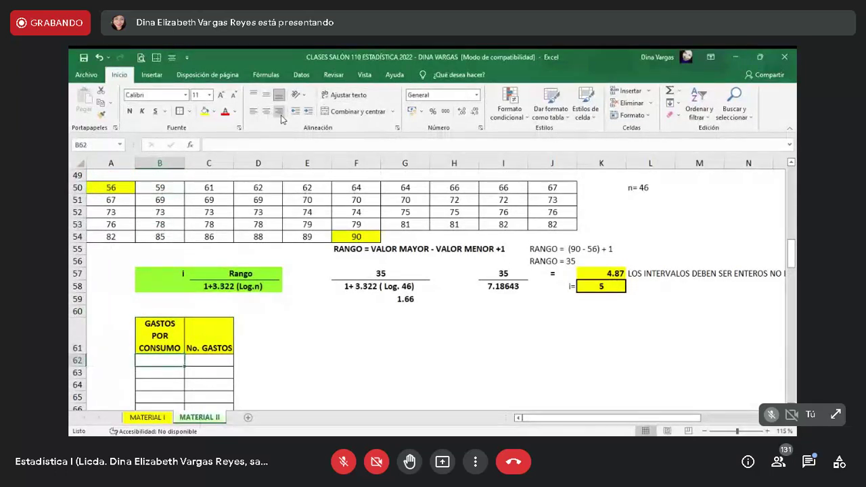
Step: Enter the first class "56 - 60" in cell B62, starting from the lowest data value
click(112, 182)
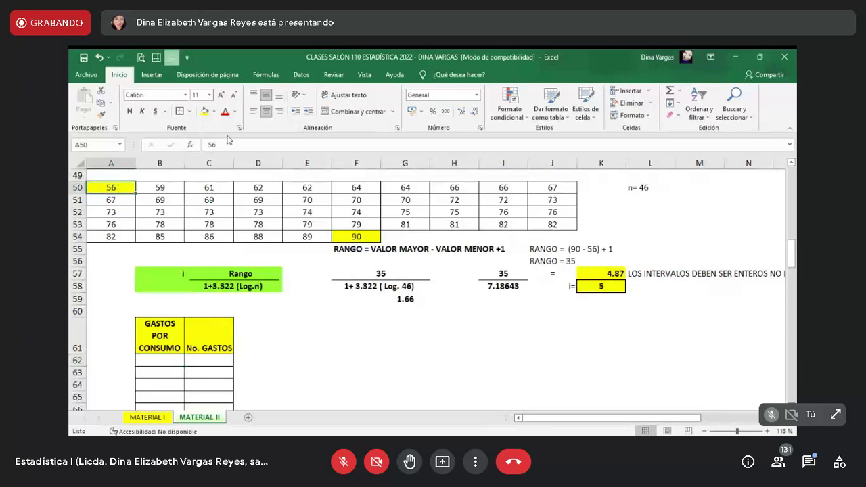
click(170, 363)
text(5)
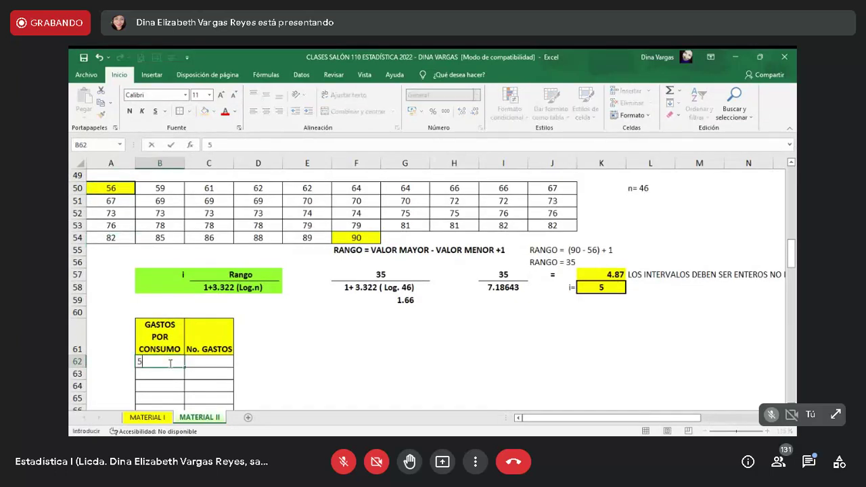
text(6 -)
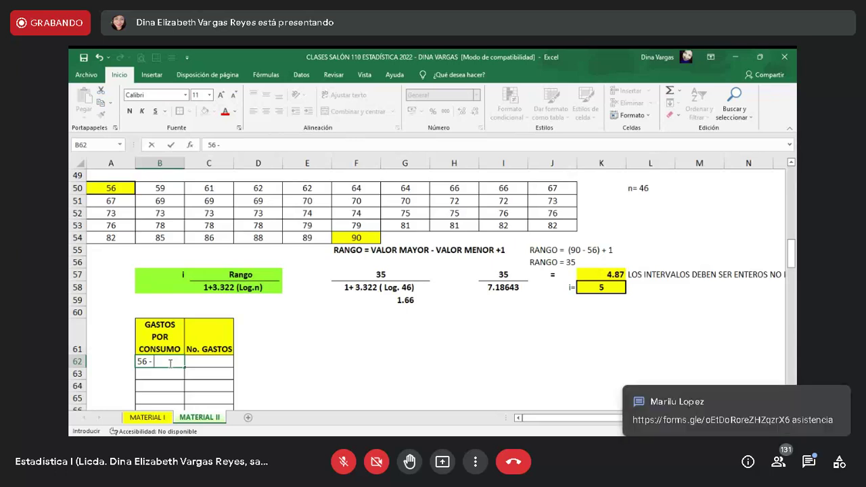
text(60)
key(Return)
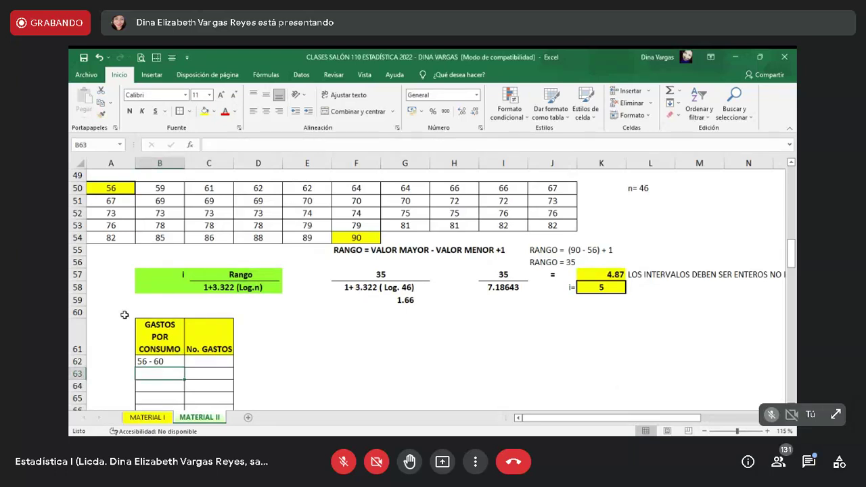
Step: Enter a centred "f" in cell C60, above the No. GASTOS heading
click(199, 314)
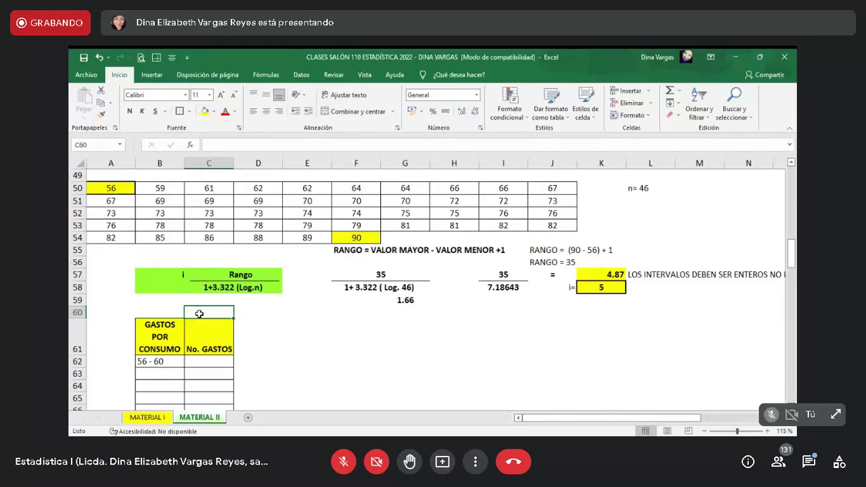
text(f)
click(267, 111)
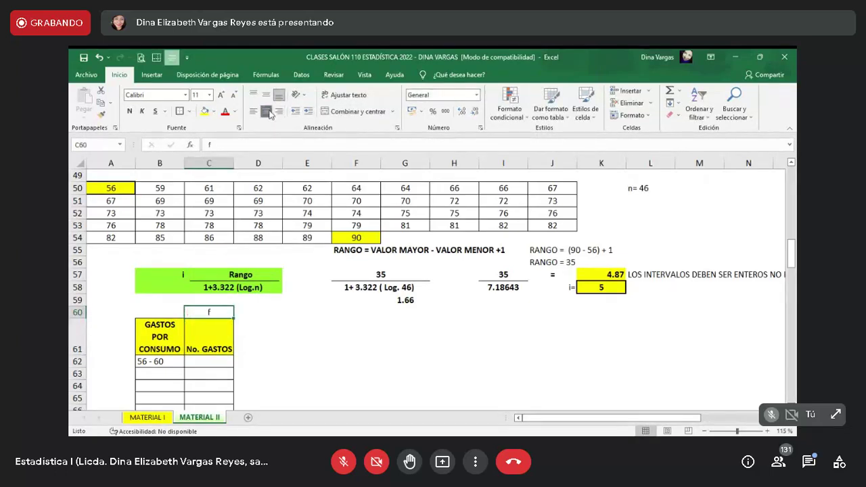
key(Down)
key(Down)
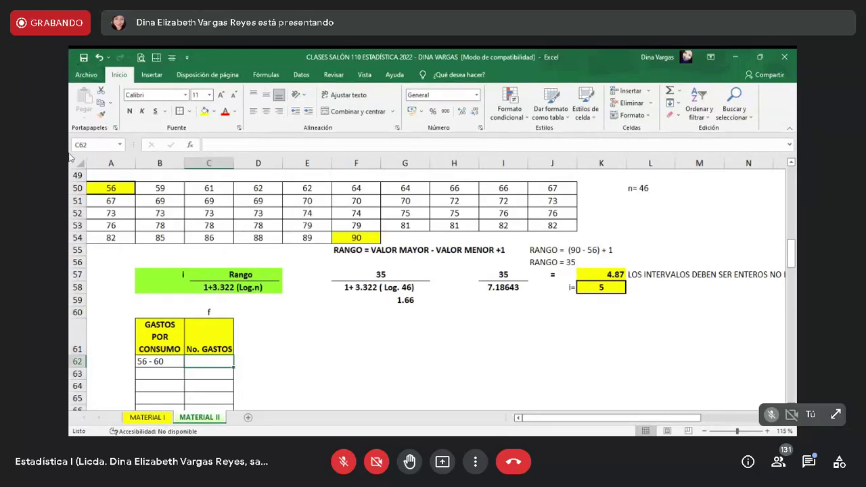
Step: Fill the data cells A50 and B50, which belong to the class 56 - 60, with cyan
click(112, 188)
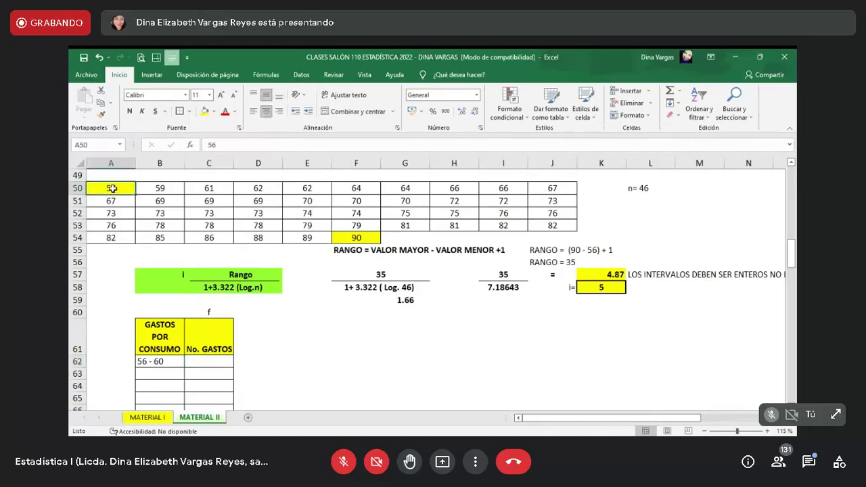
click(214, 112)
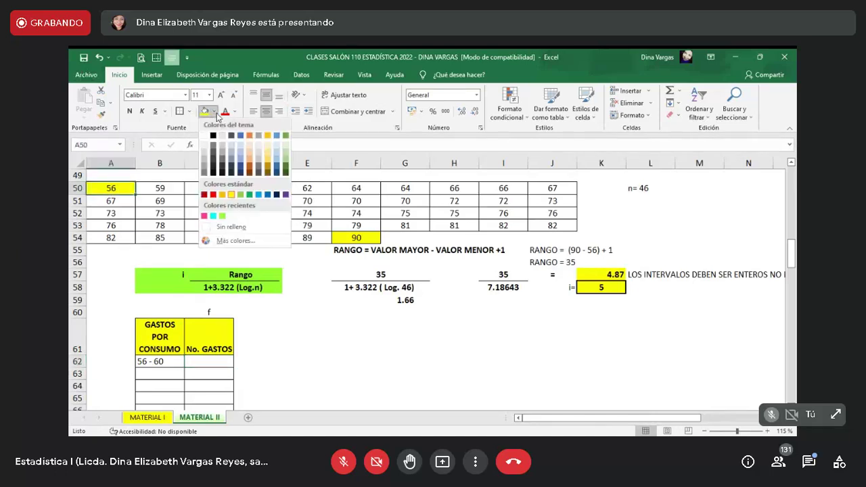
click(213, 215)
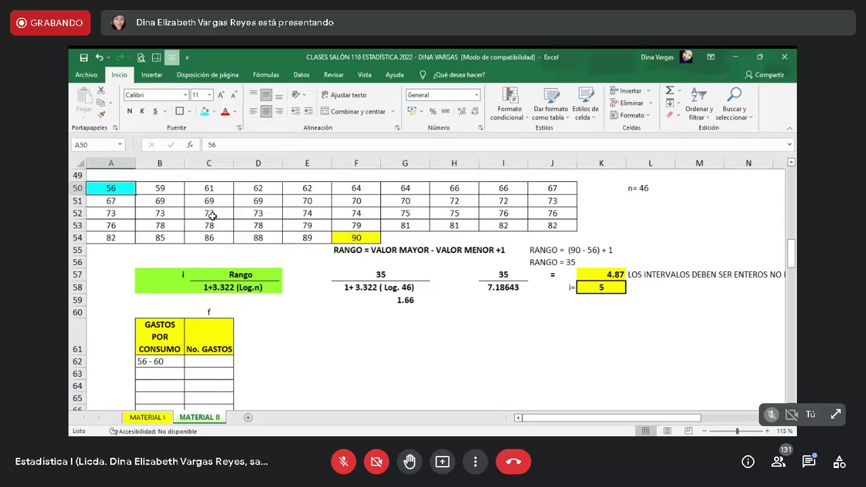
click(160, 188)
click(202, 112)
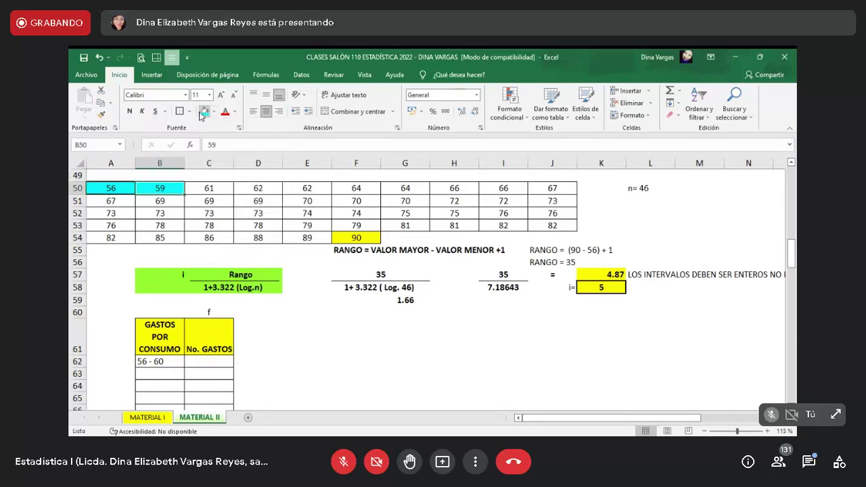
click(228, 186)
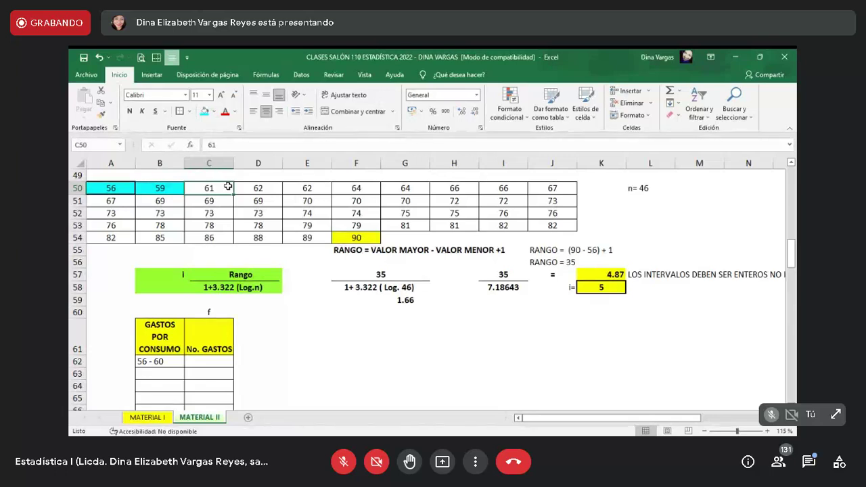
Step: Count the cyan data of class 56 - 60 and enter its frequency 2 in cell C62
click(129, 187)
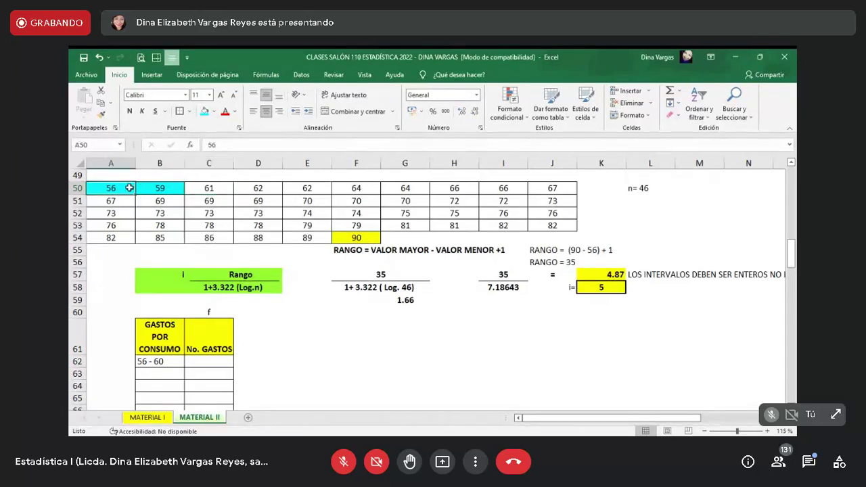
key(shift+Right)
click(221, 362)
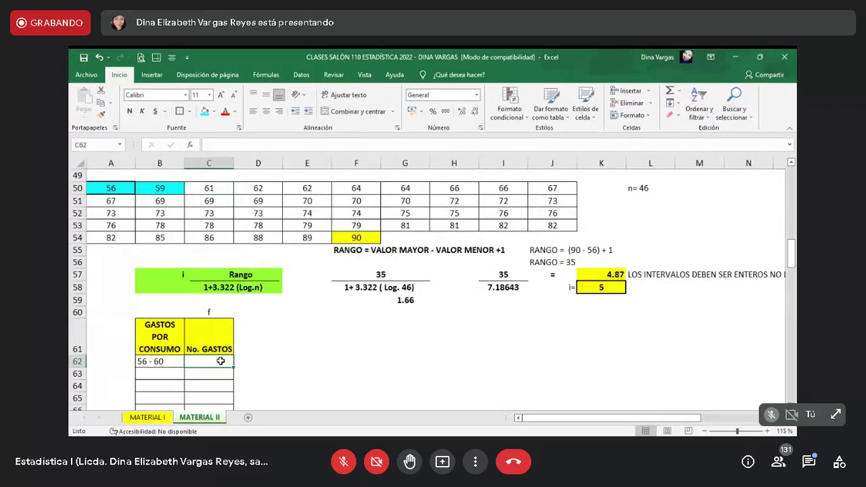
text(2)
key(Return)
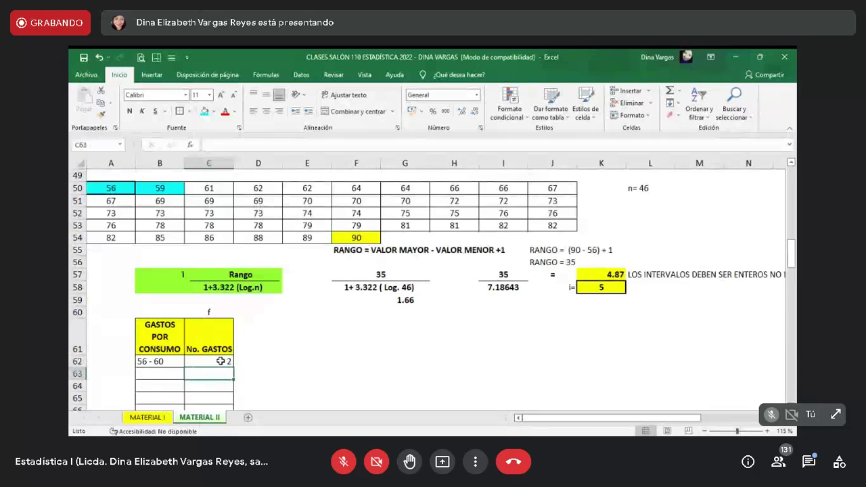
Step: Enter the second class "61 - 65" in cell B63, below 56 - 60
key(Left)
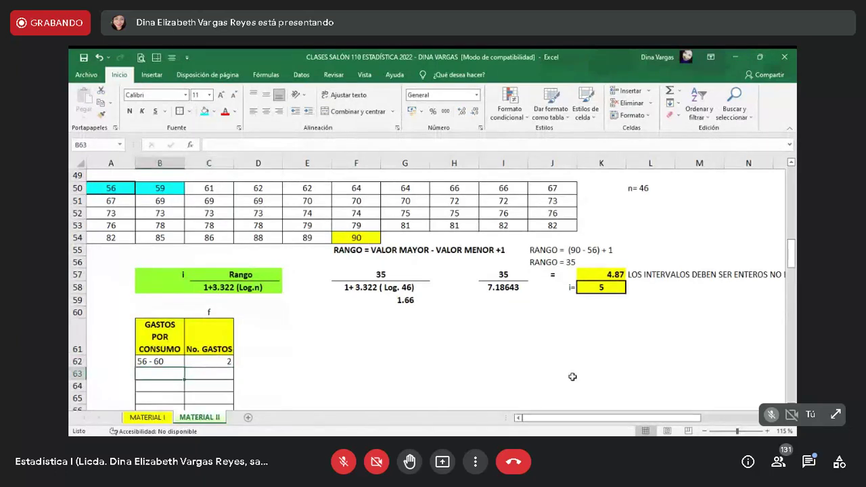
text(61 -)
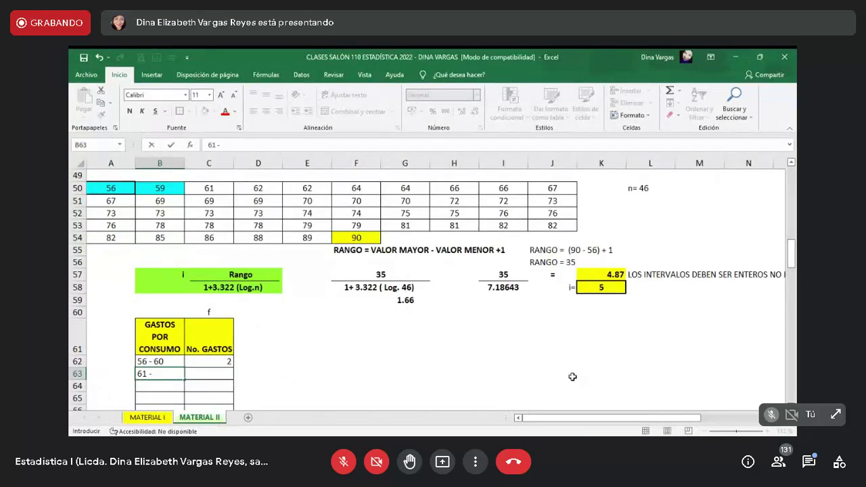
text(65)
key(Return)
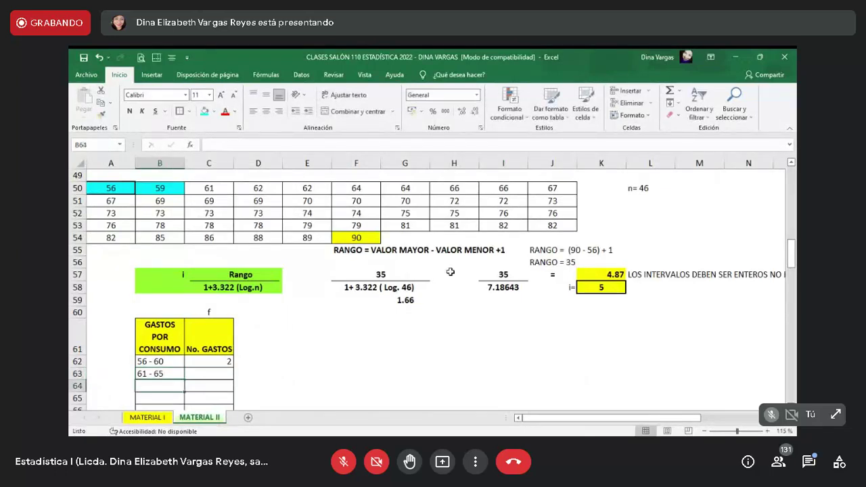
Step: Fill the data cells C50 to G50, which belong to the class 61 - 65, with pink
click(209, 195)
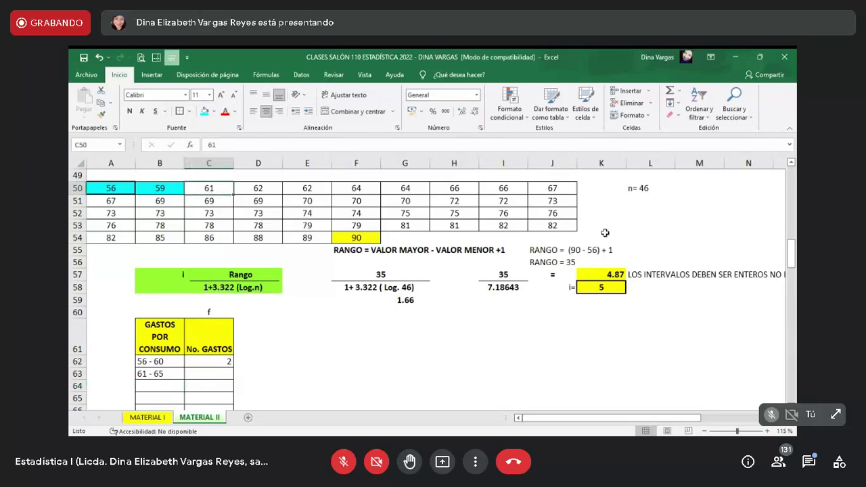
drag(209, 188, 405, 188)
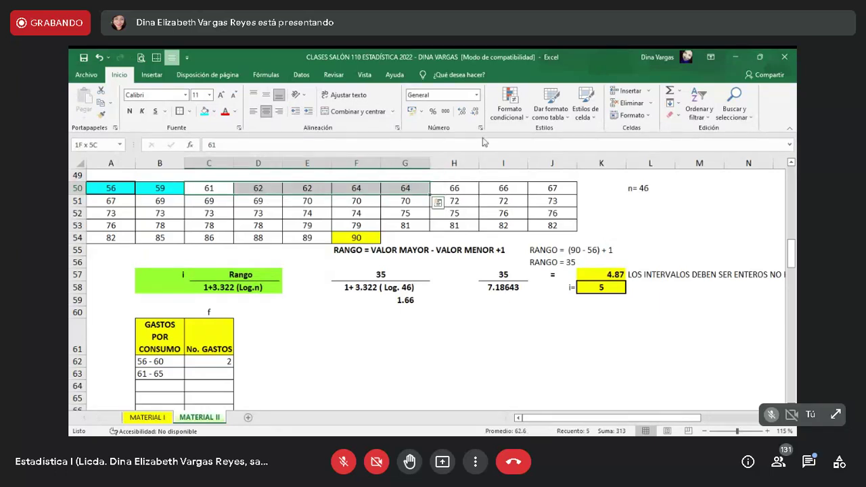
click(206, 113)
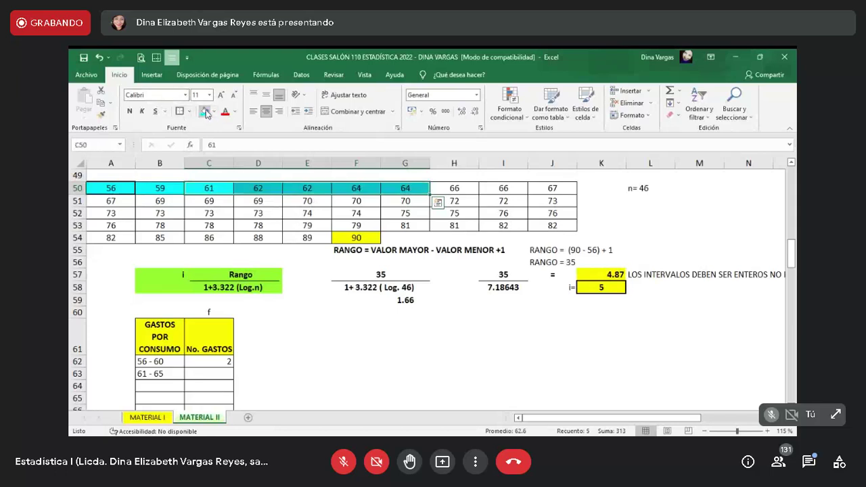
click(213, 112)
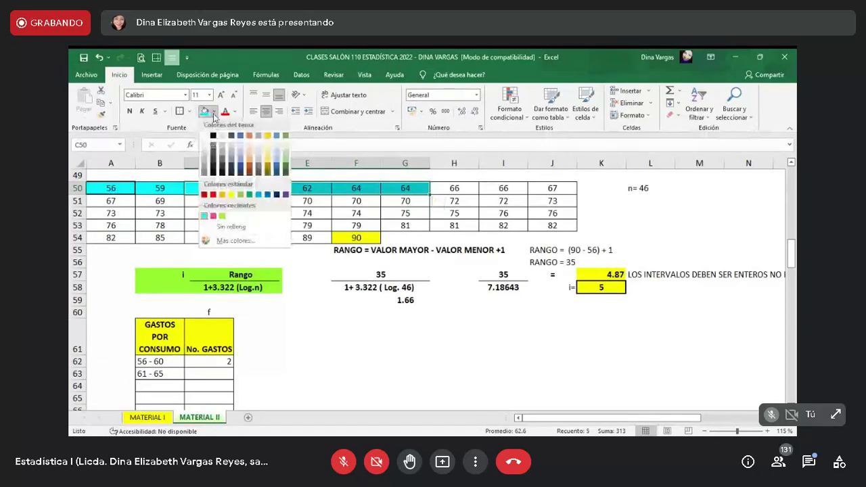
click(213, 214)
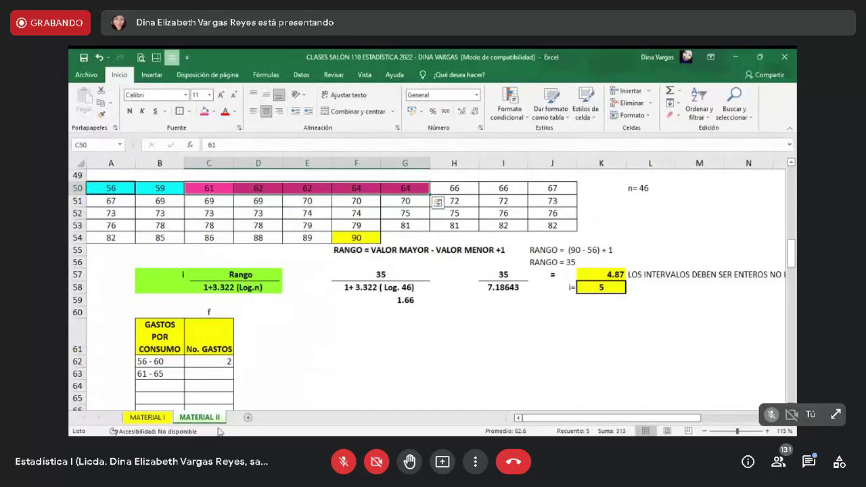
Step: Enter 5 in cell C63 as the frequency of class 61 - 65
click(222, 376)
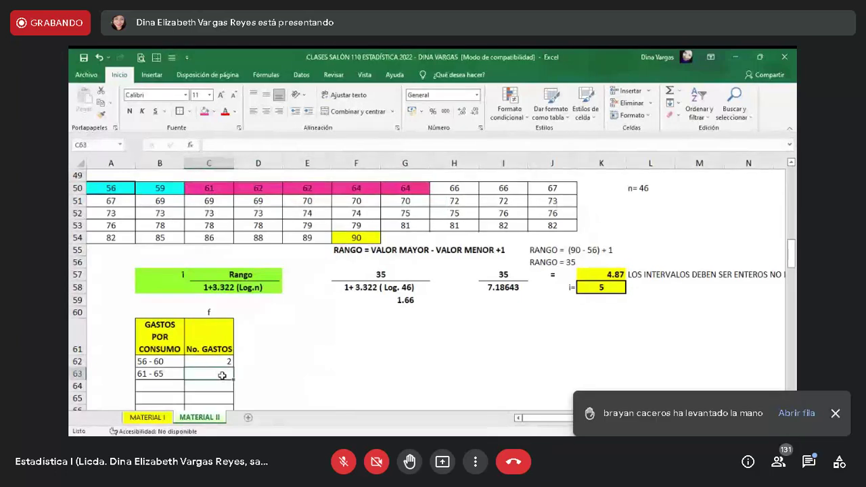
text(5)
key(Return)
Step: Enter the third class "66 - 70" in cell B64
key(Left)
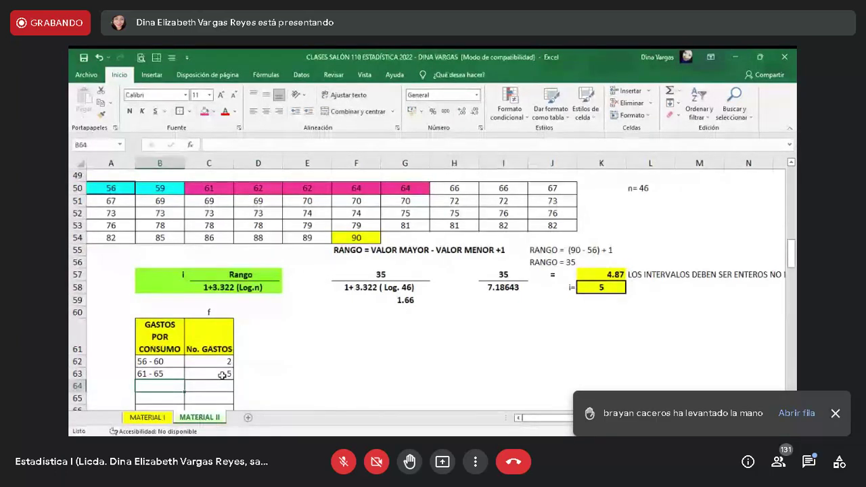
text(66 - 7)
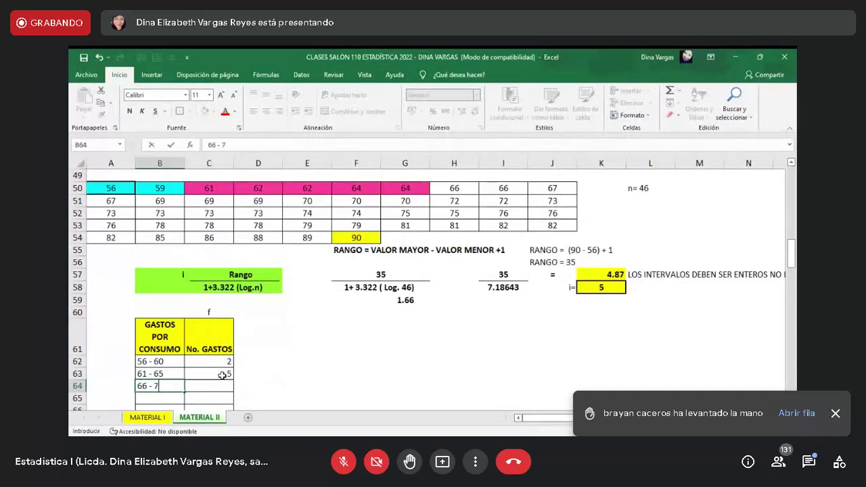
text(0)
key(Return)
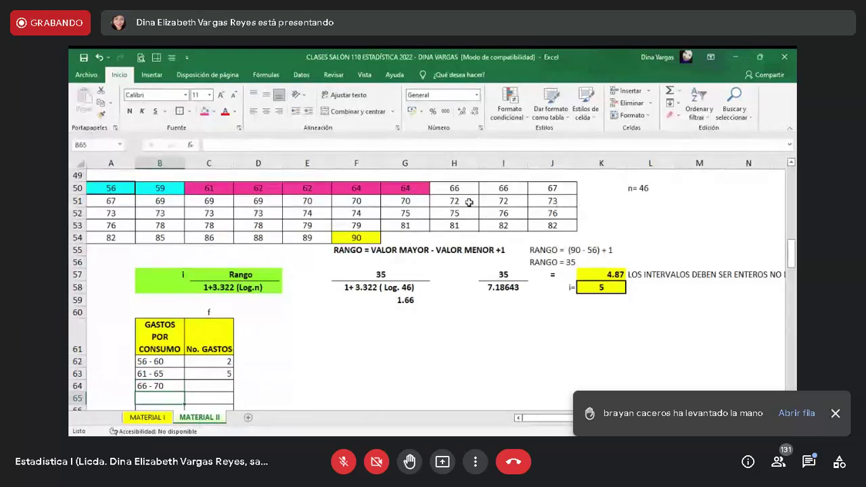
Step: Fill the data cells H50 to J50, the first values of class 66 - 70, with light green
click(452, 190)
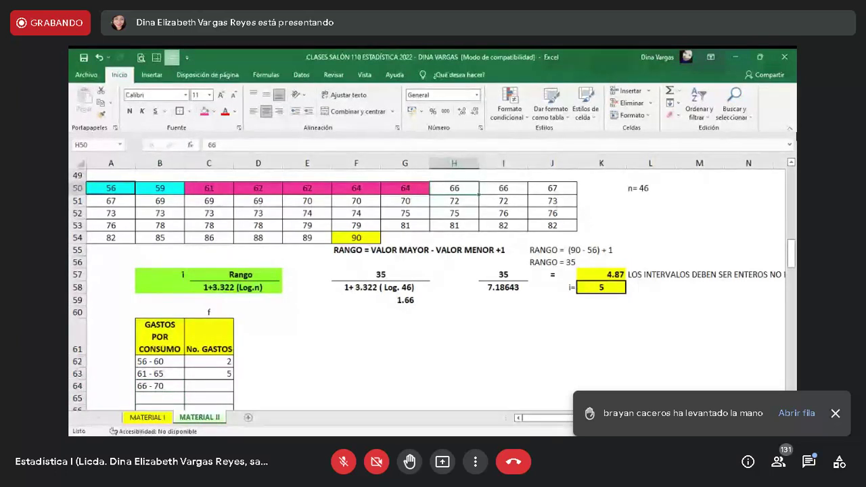
key(shift+Right)
key(shift+Right)
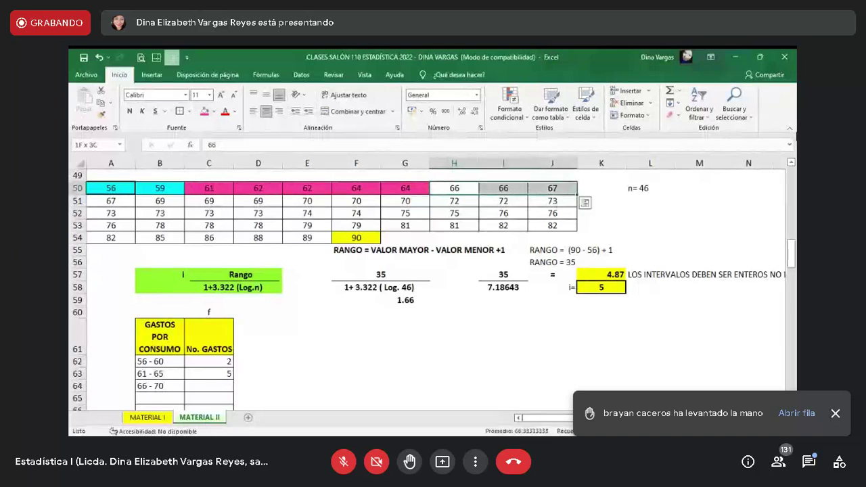
click(214, 112)
click(223, 215)
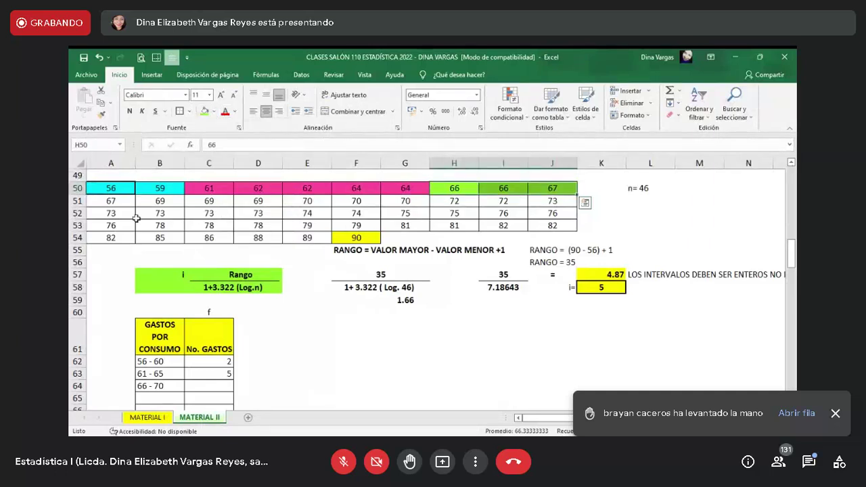
Step: Fill the remaining class 66 - 70 data, cells A51 to G51, with the same light green
click(117, 203)
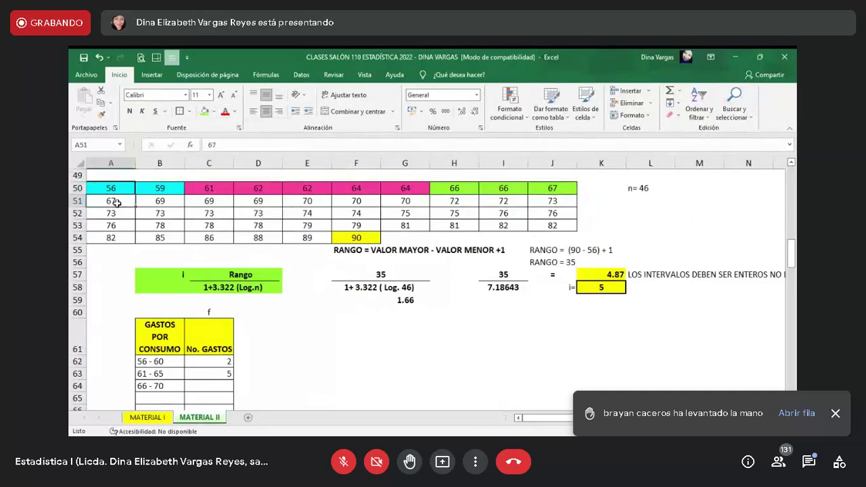
key(shift+Right)
key(shift+Right)
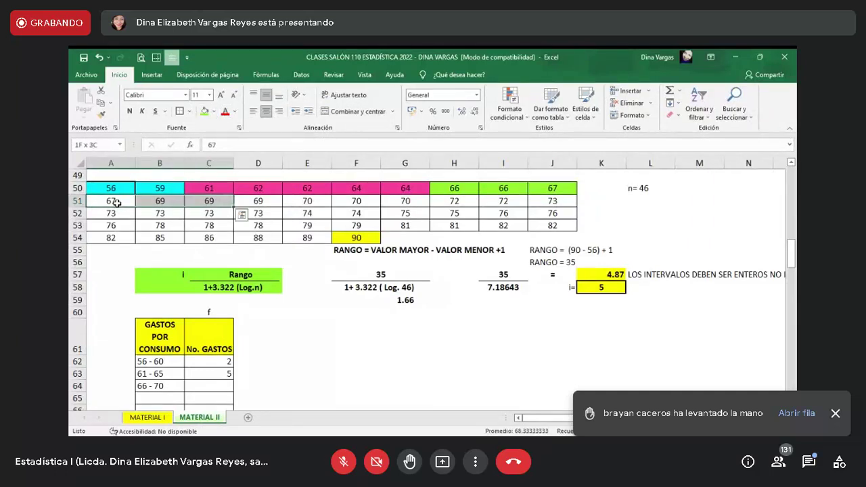
key(shift+Right)
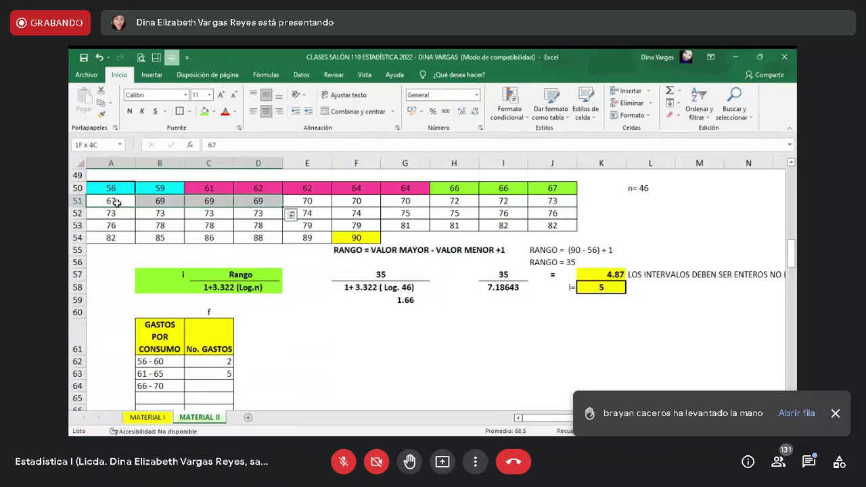
key(shift+Right)
key(shift+Right)
key(shift+Right)
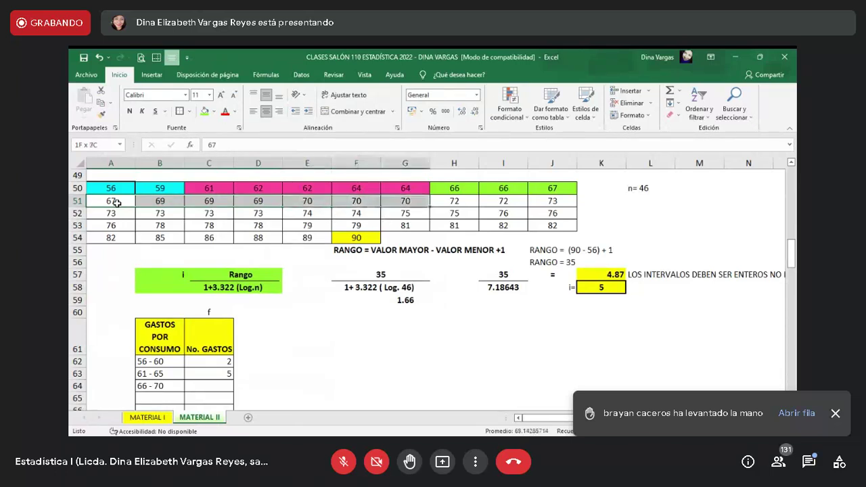
click(204, 110)
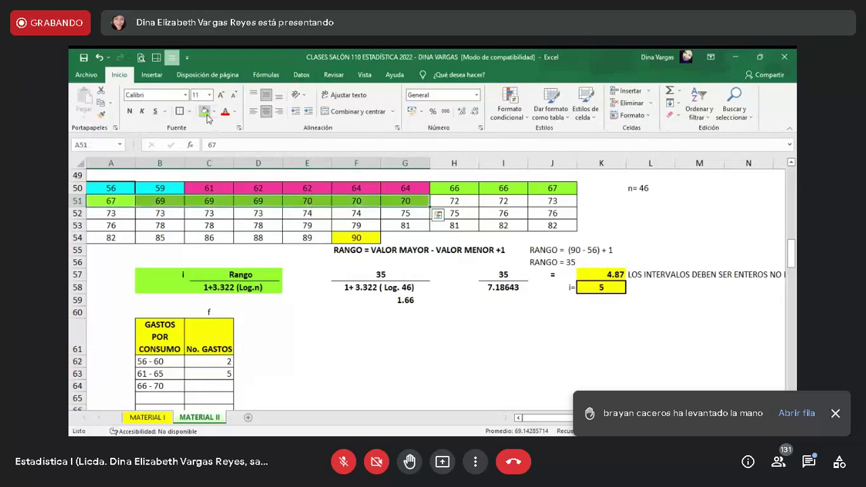
Step: Enter 10 in cell C64 as the frequency of class 66 - 70
click(203, 387)
text(10)
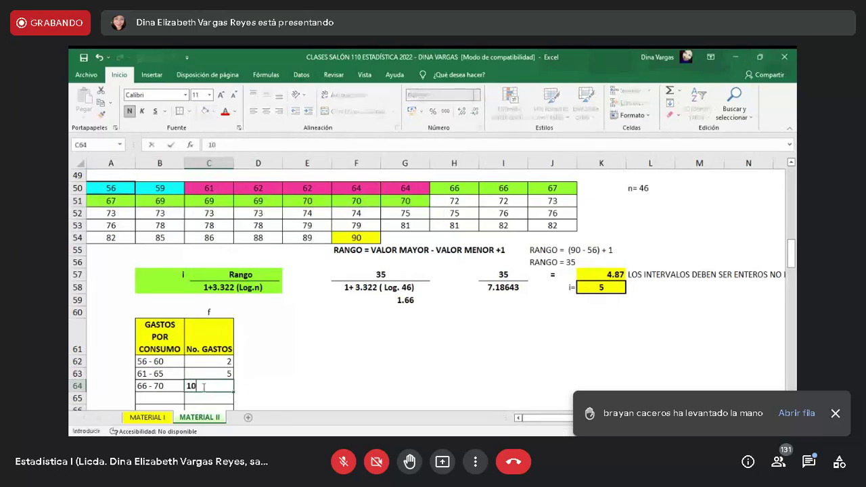
key(Return)
Step: Centre the contents of the expenses table's body, cells B62 to C70
key(Down)
key(Down)
key(Down)
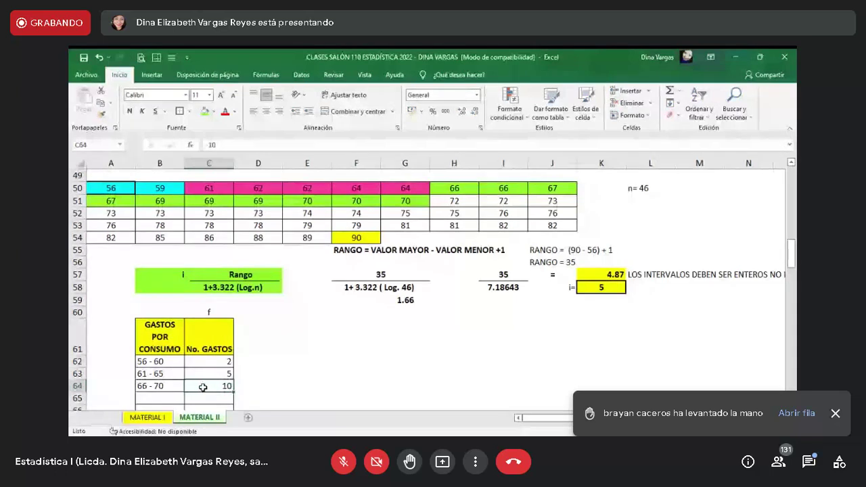
scroll(203, 387, down, 1)
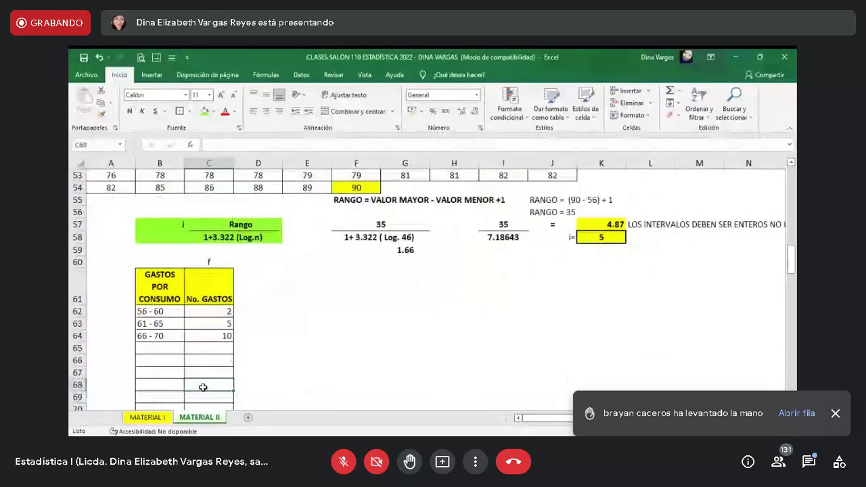
key(Up)
key(Up)
key(Up)
key(Up)
key(Left)
key(Up)
key(shift+Right)
key(shift+Down)
key(shift+Down)
key(shift+Down)
key(shift+Down)
key(shift+Down)
key(shift+Down)
key(shift+Down)
key(shift+Down)
key(shift+Down)
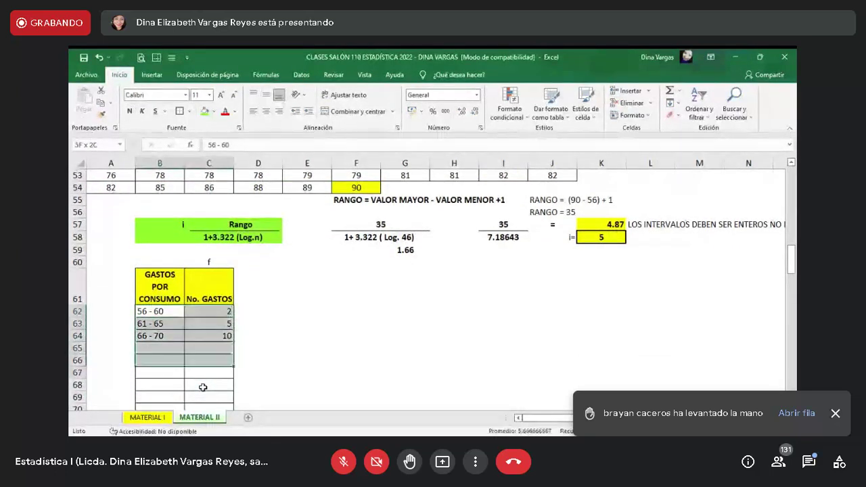
key(shift+Up)
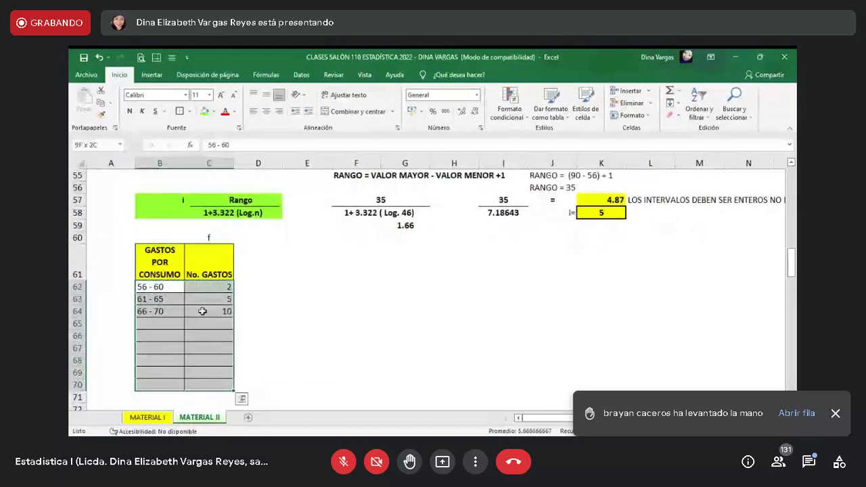
click(266, 110)
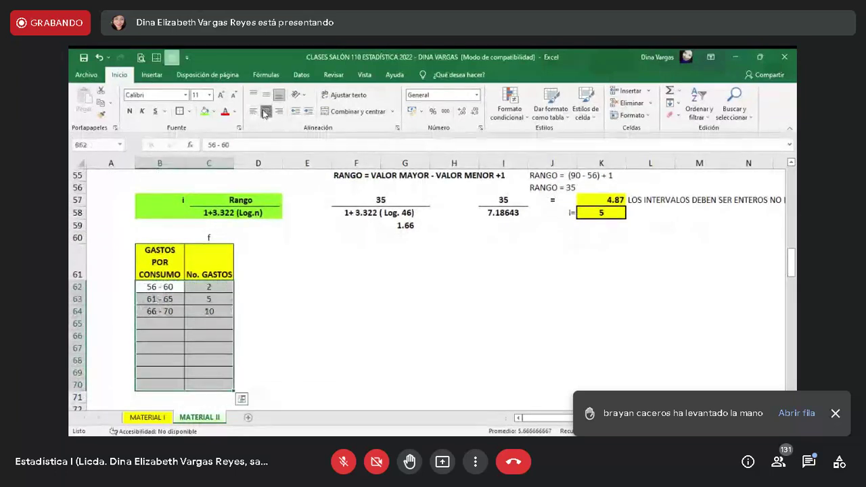
Step: Make the "f" in cell C60 bold with font size 15
click(218, 238)
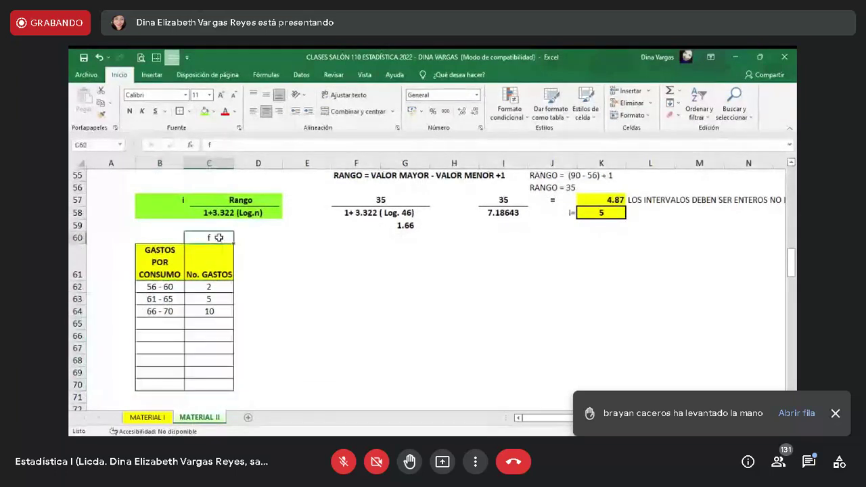
key(ctrl+n)
click(205, 95)
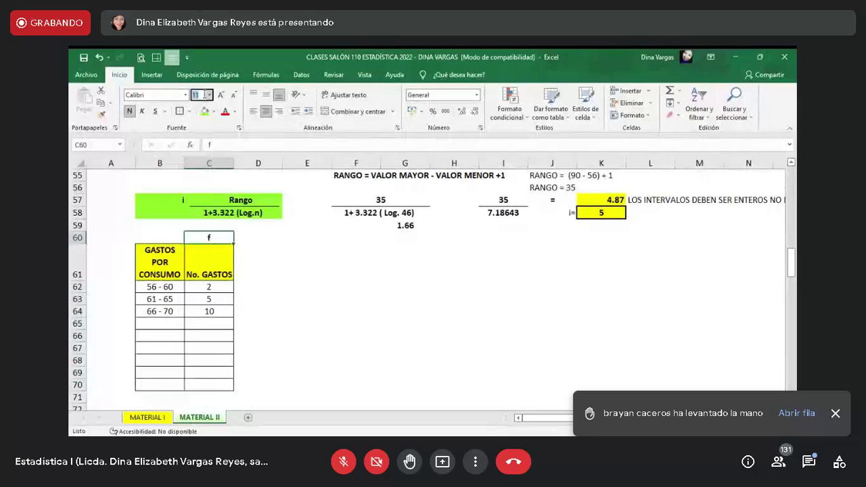
text(15)
key(Return)
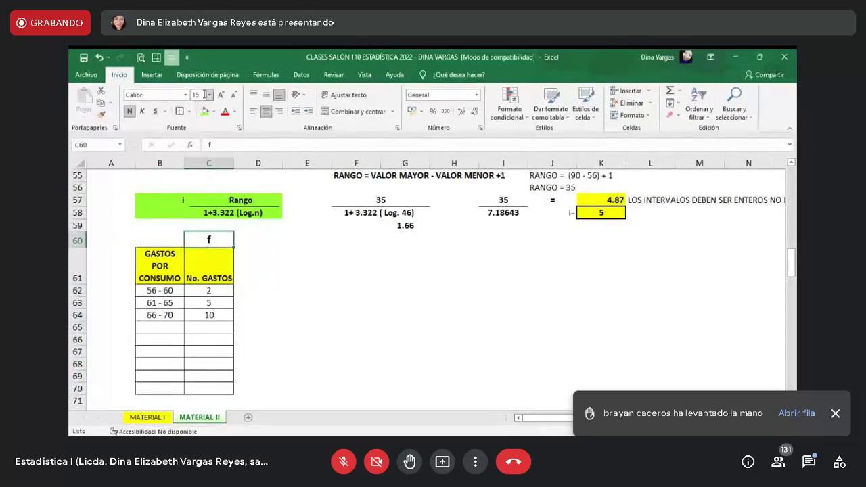
Step: Go to the MATERIAL I sheet and view the Ejemplo No. 1 frequency table for the grouped series around row 158
click(157, 418)
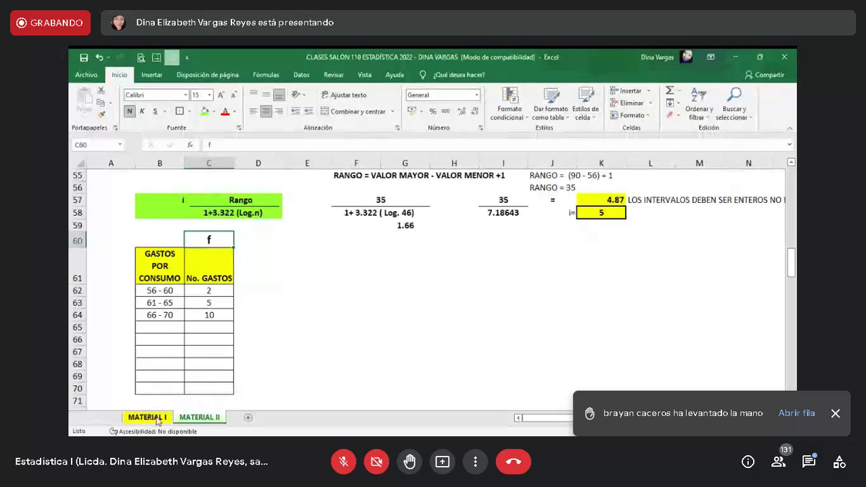
click(371, 286)
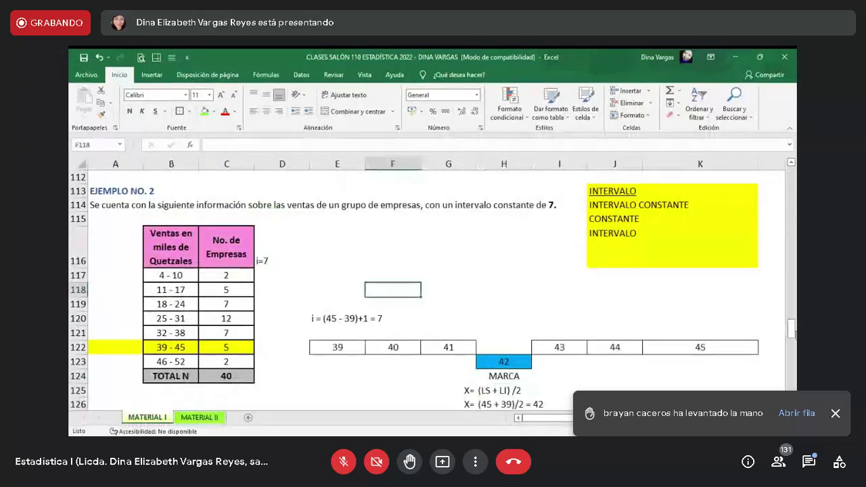
drag(795, 337, 792, 383)
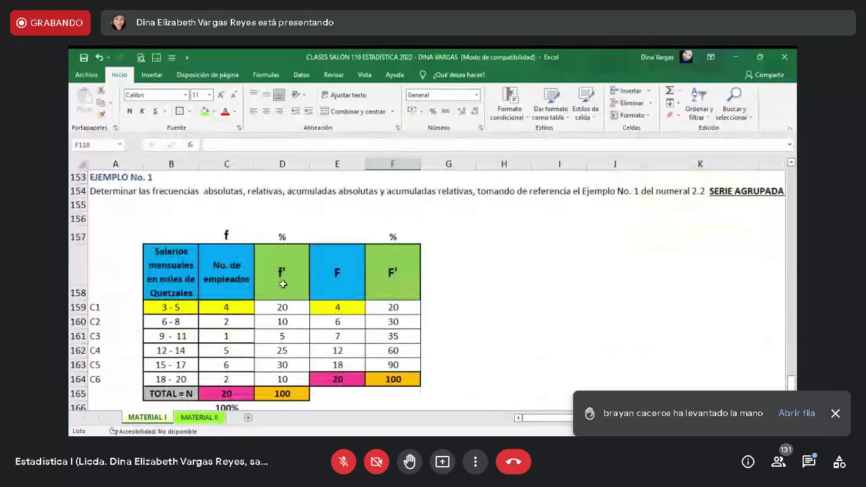
Step: Try to copy the f', F and F' headings with their % labels from D157:F158 of MATERIAL I to cell D61 of MATERIAL II
drag(283, 284, 393, 237)
key(ctrl+c)
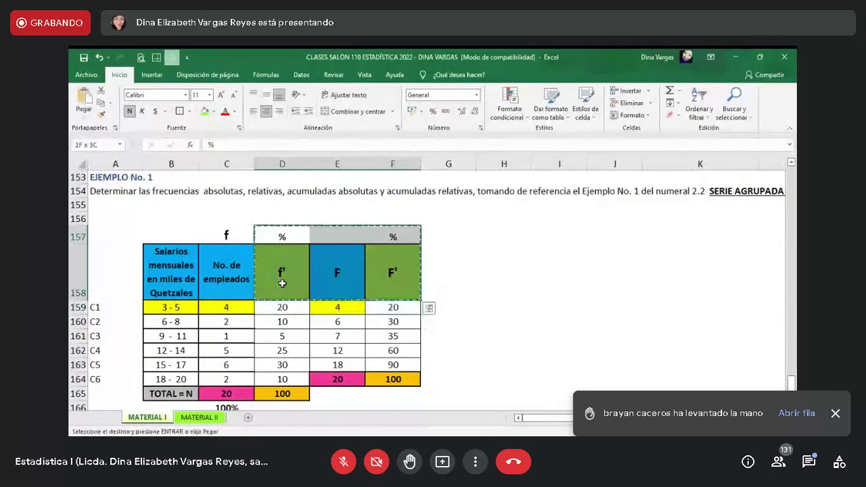
click(199, 417)
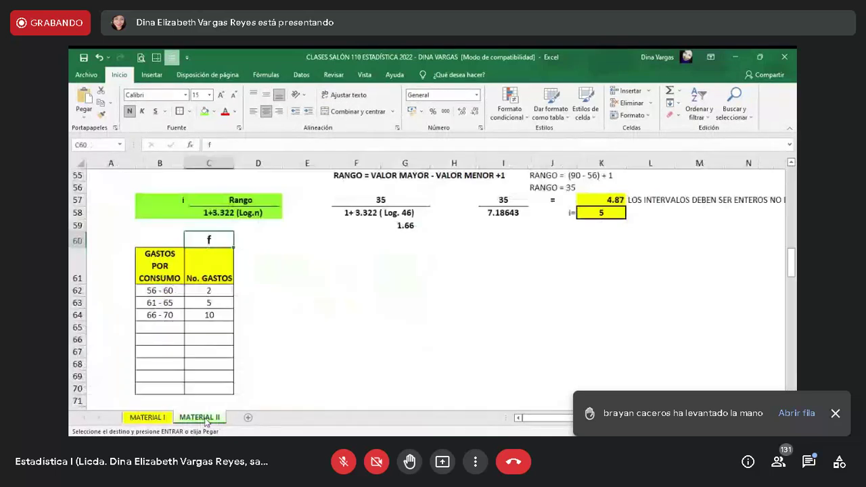
click(258, 262)
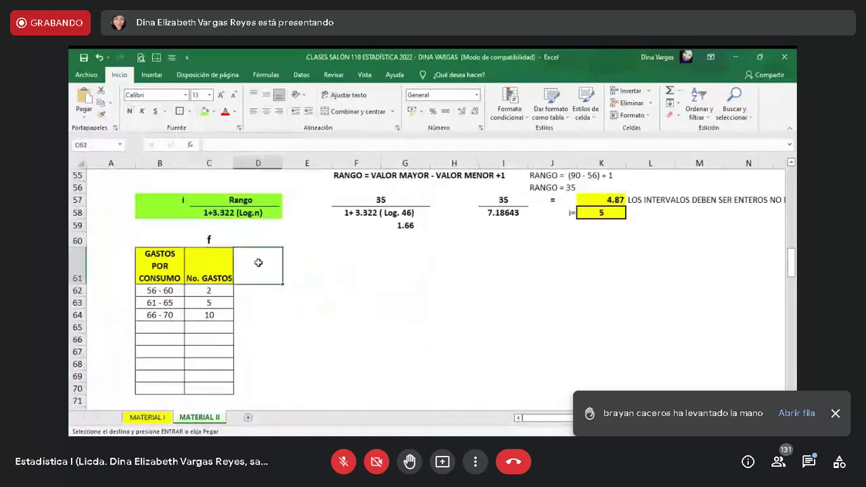
key(ctrl+v)
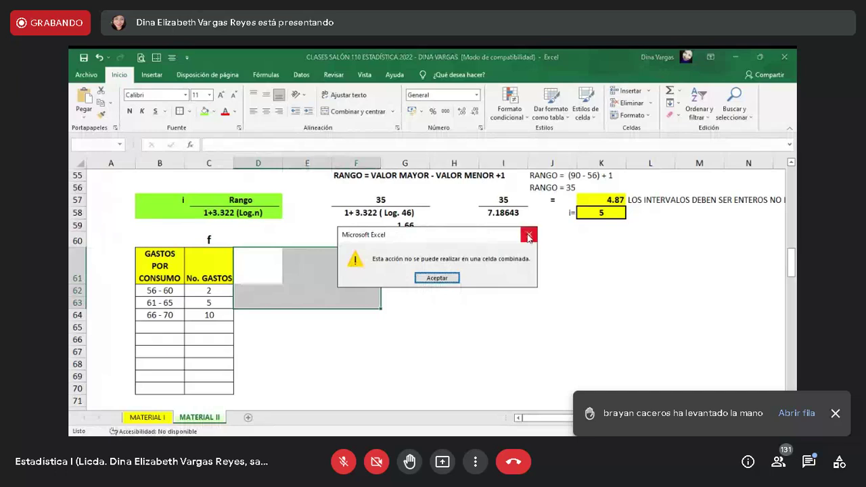
click(529, 234)
Step: Enter the headings f', F and F' in cells D61, E61 and F61 of the expenses table
click(251, 263)
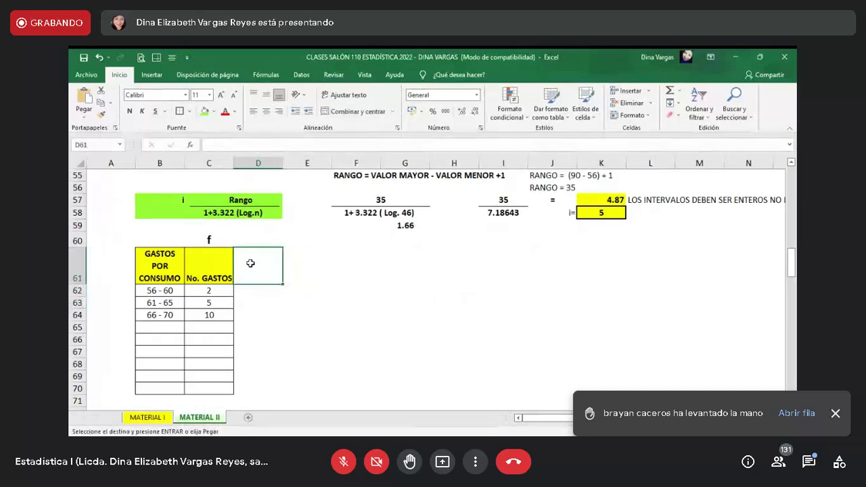
text(f)
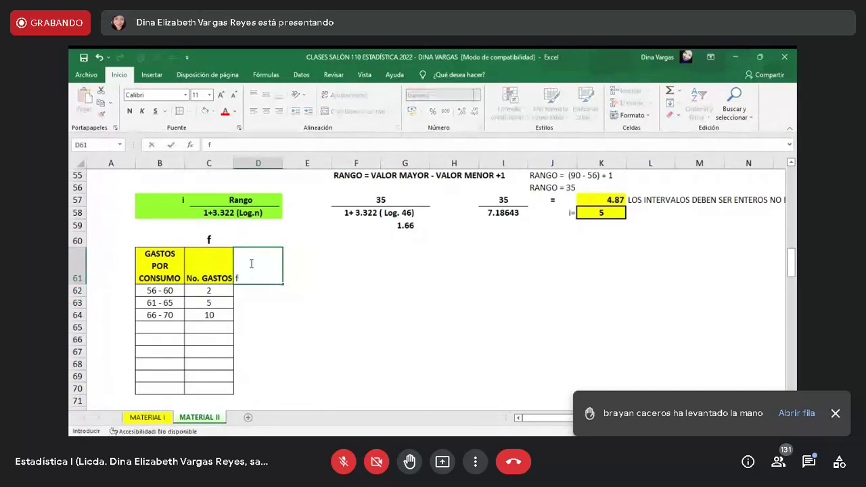
text(')
key(Tab)
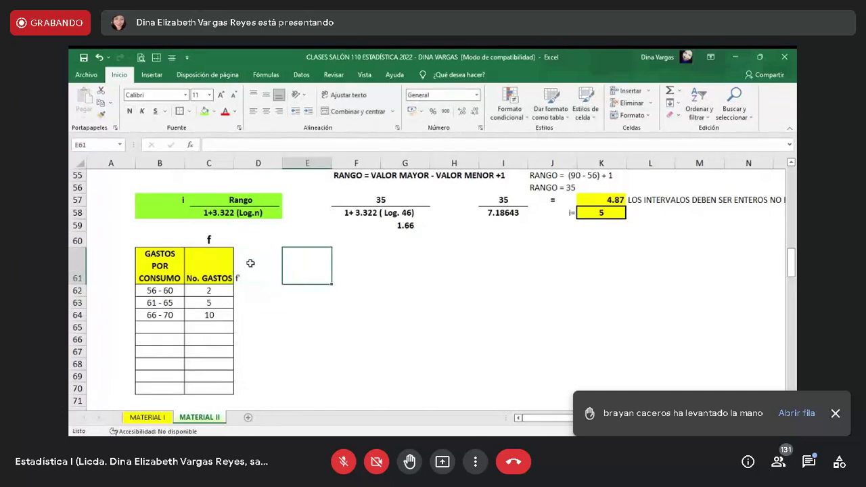
text(F)
key(Return)
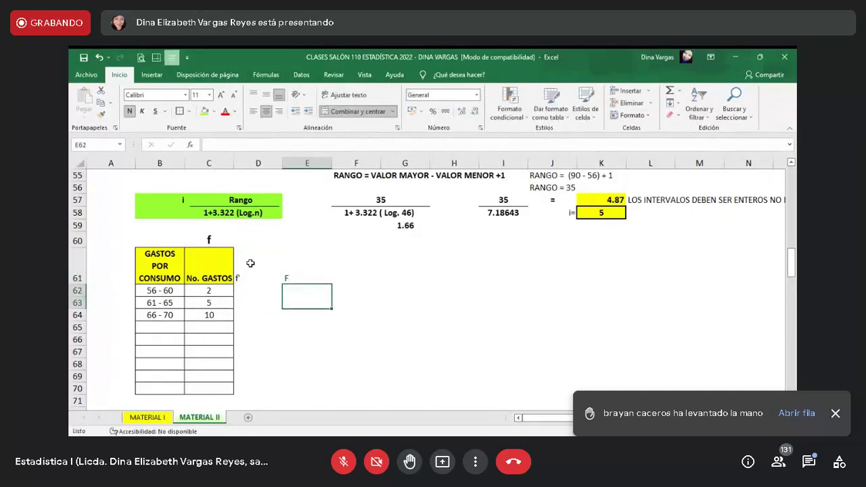
key(Up)
key(Right)
text(F)
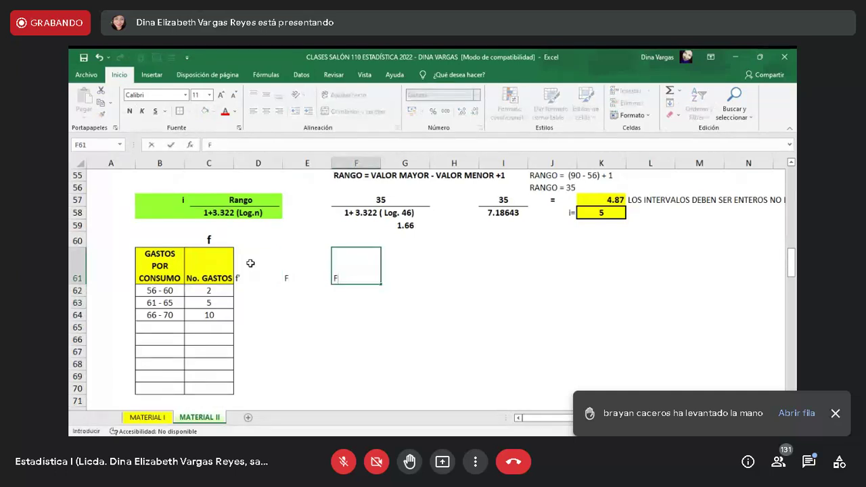
text(')
key(ctrl+Return)
Step: Apply all borders to cells D61 to F70 to extend the expenses table's grid
key(Left)
key(Left)
key(shift+Right)
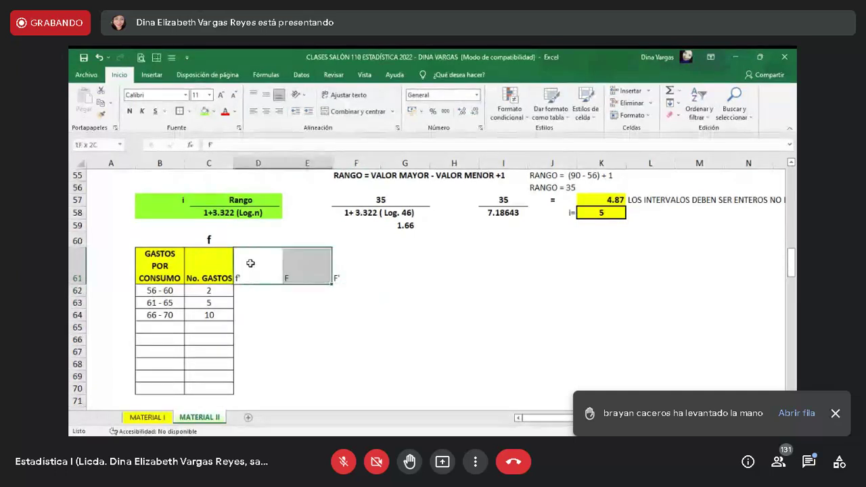
key(shift+Right)
key(shift+Down)
key(shift+Down)
key(shift+Down)
key(shift+Down)
key(shift+Down)
key(shift+Down)
key(shift+Down)
key(shift+Down)
key(shift+Down)
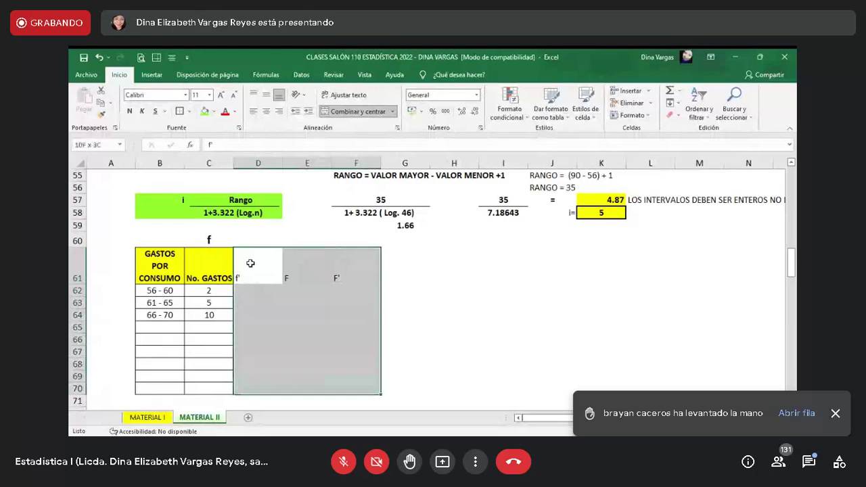
click(192, 112)
click(216, 203)
Step: Centre and bold the headings in D61:F61, and unmerge cells D62:D63 and E62:E63
key(Down)
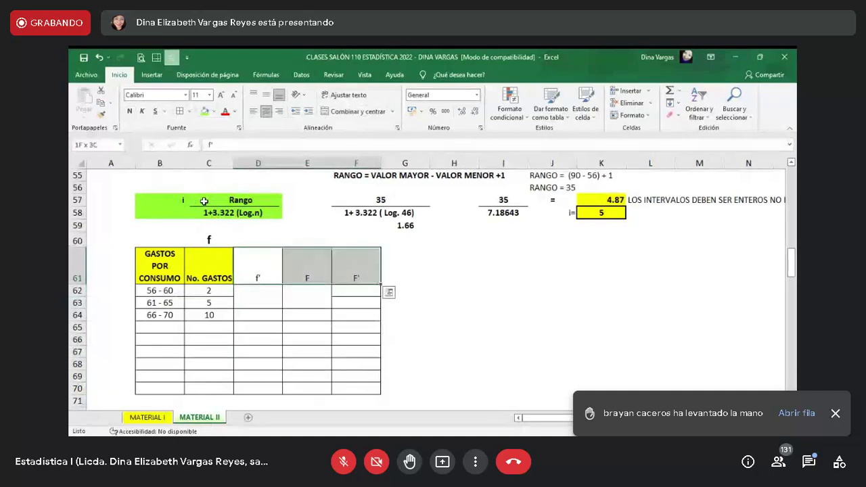
key(Down)
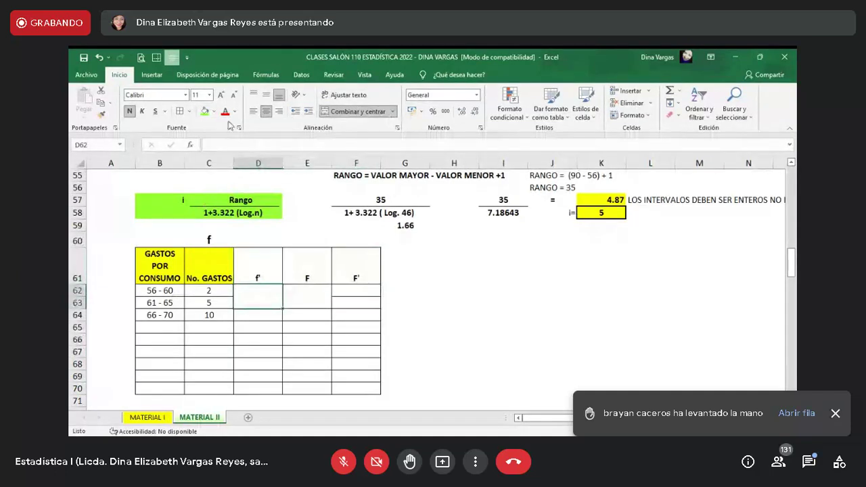
key(Right)
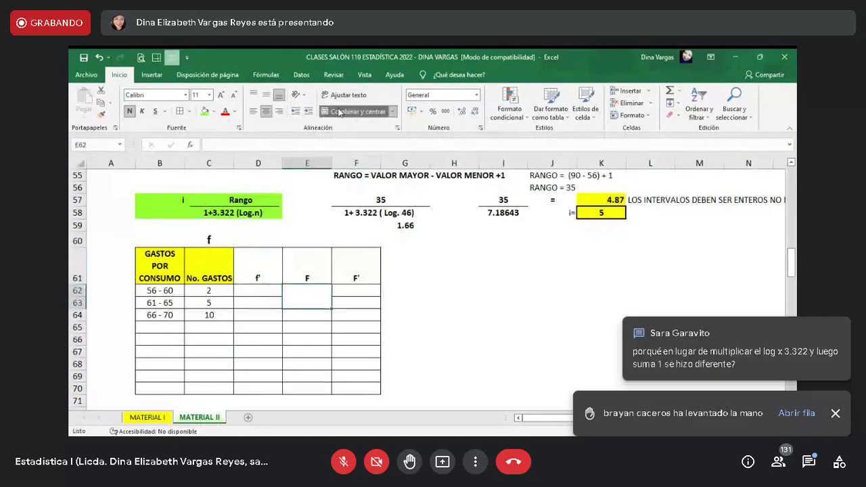
click(339, 113)
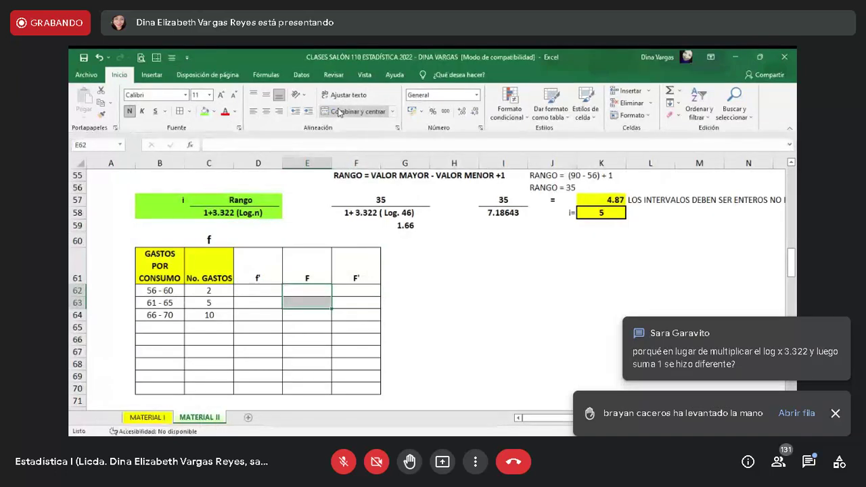
Step: Set the headings in cells D61 to F61 to font size 15 and fill them with turquoise
key(Up)
key(Left)
key(shift+Right)
key(shift+Right)
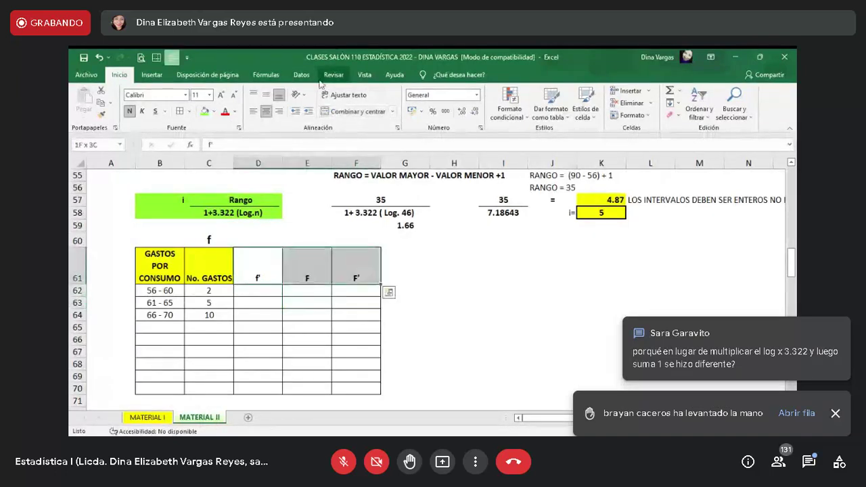
click(197, 95)
text(12)
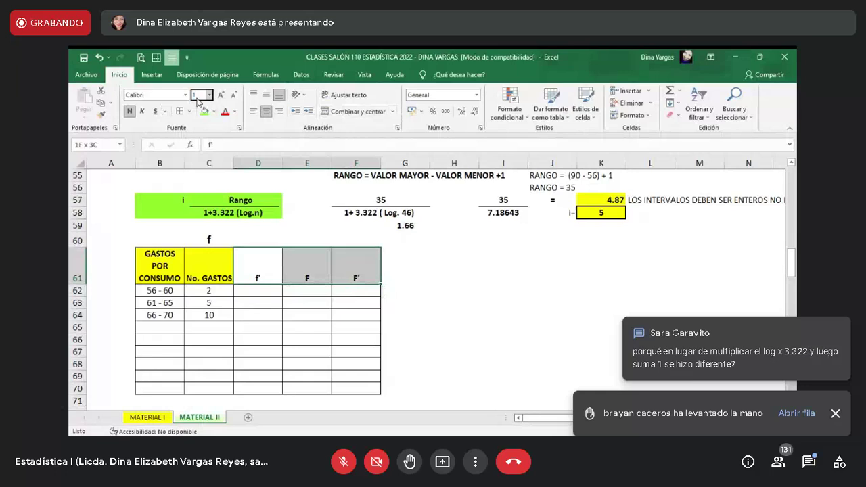
key(Return)
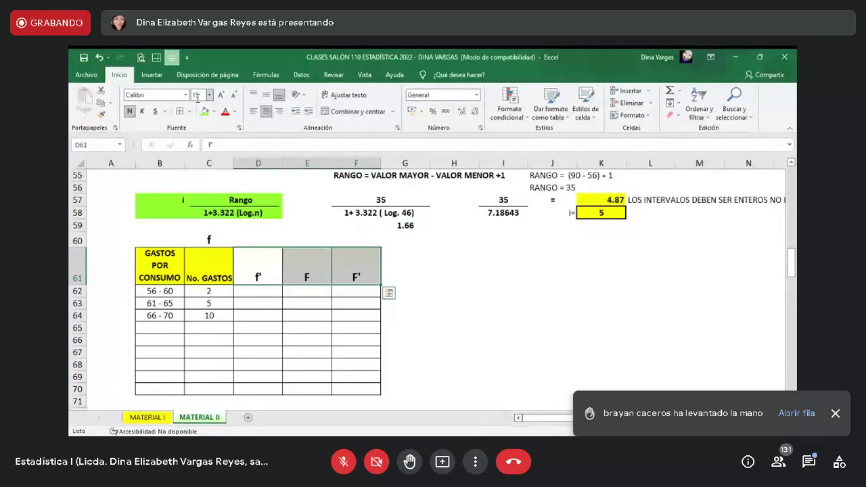
click(214, 112)
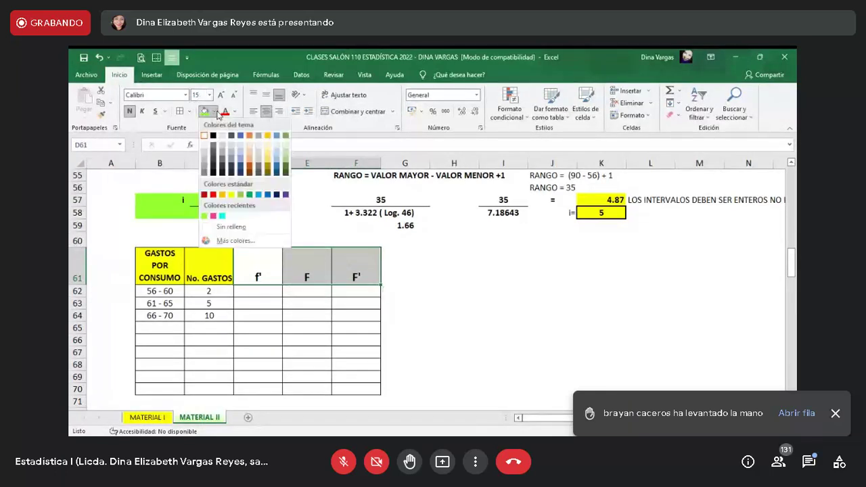
click(223, 216)
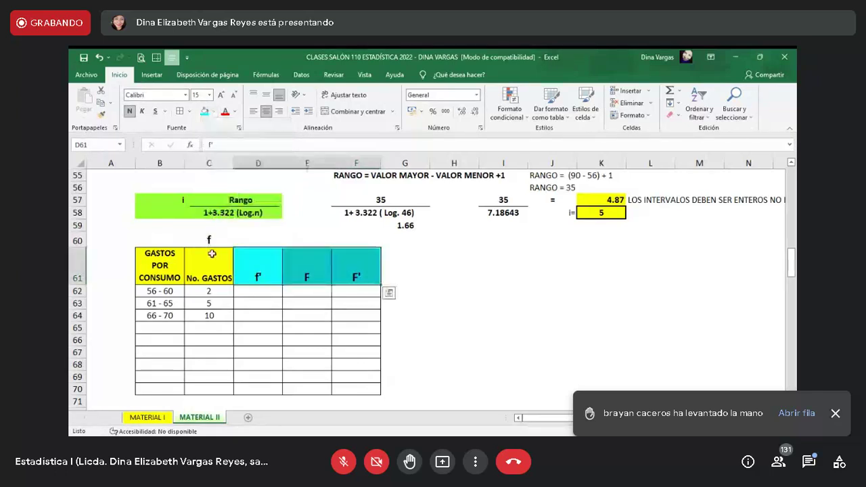
Step: Review the data of Ejemplo No. 1 and its coloured, sorted list in rows 50 to 54
click(179, 291)
key(Down)
key(Down)
key(Down)
key(Down)
key(Down)
key(Down)
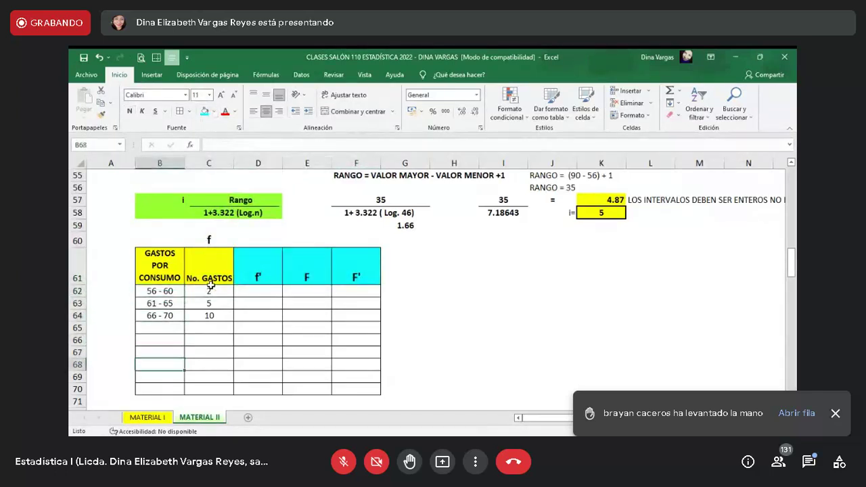
click(508, 290)
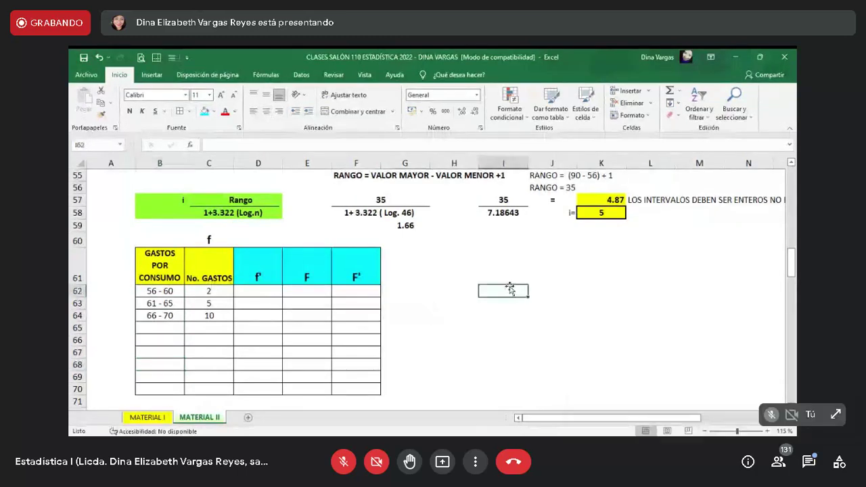
key(Up)
key(Up)
key(Up)
key(Up)
key(Up)
key(Up)
key(Up)
key(Up)
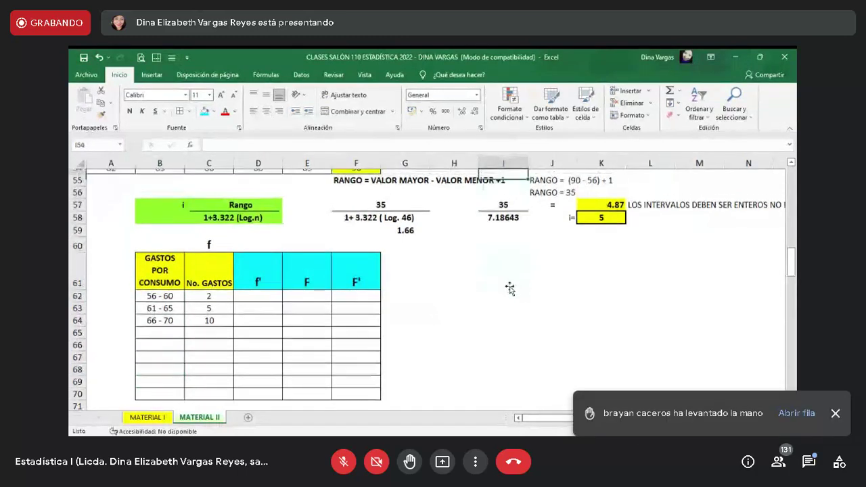
key(Up)
key(Up)
key(Up)
key(Up)
key(Up)
key(Up)
key(Up)
key(Up)
key(Up)
key(Up)
key(Up)
key(Up)
key(Up)
key(Up)
key(Up)
key(Up)
key(Up)
key(Down)
key(Down)
key(Down)
key(Down)
key(Down)
key(Down)
key(Down)
key(Down)
key(Down)
key(Down)
key(Down)
key(Down)
key(Down)
key(Down)
key(Left)
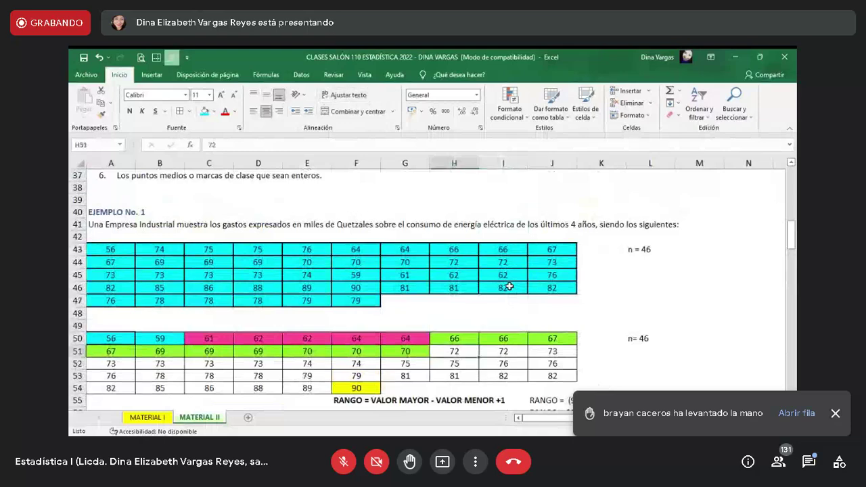
key(Down)
key(Down)
key(Down)
key(Left)
key(Left)
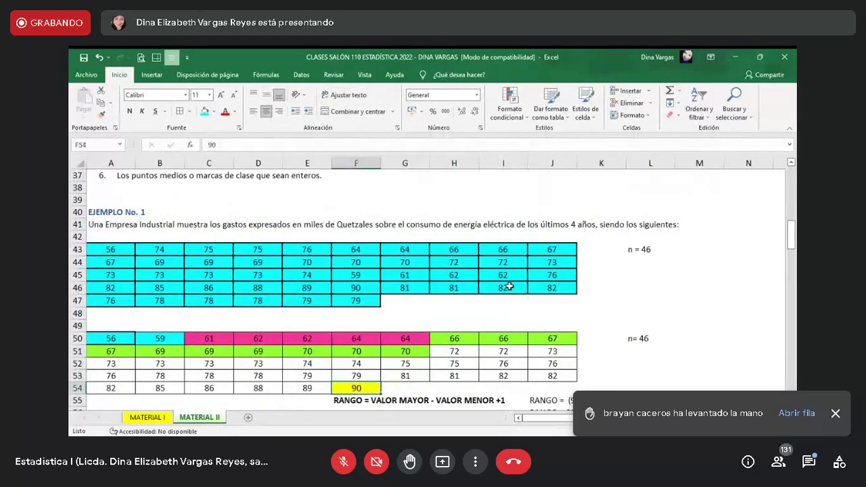
Step: Examine the expenses table down to row 70, including the No. GASTOS cells C62 to C70
key(Down)
key(Down)
key(Down)
key(Down)
key(Down)
key(Down)
key(Down)
key(Down)
key(Down)
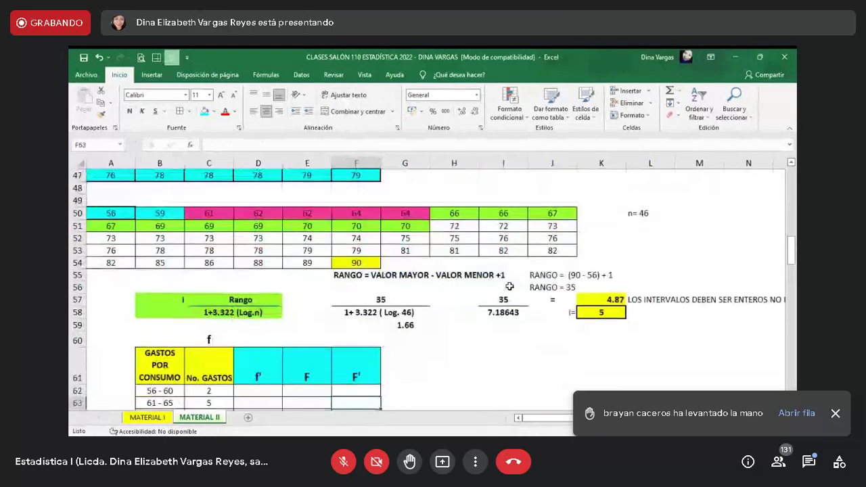
key(Down)
key(Down)
key(Down)
key(Down)
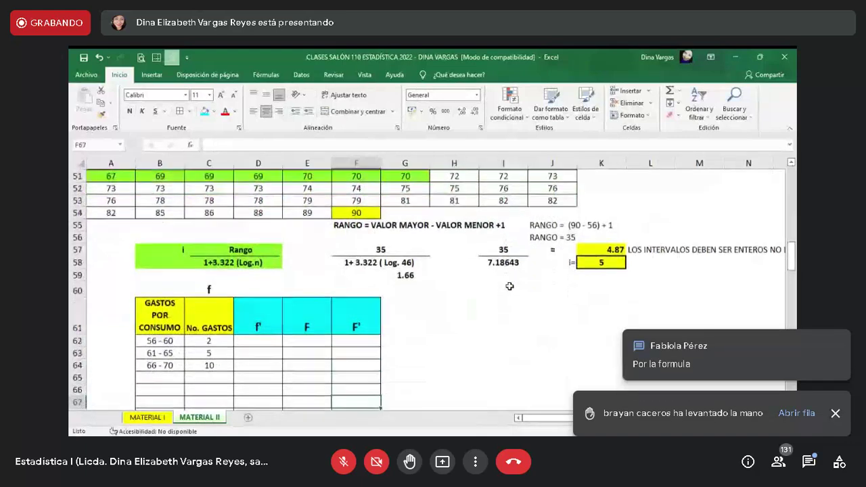
key(Down)
key(Down)
key(Down)
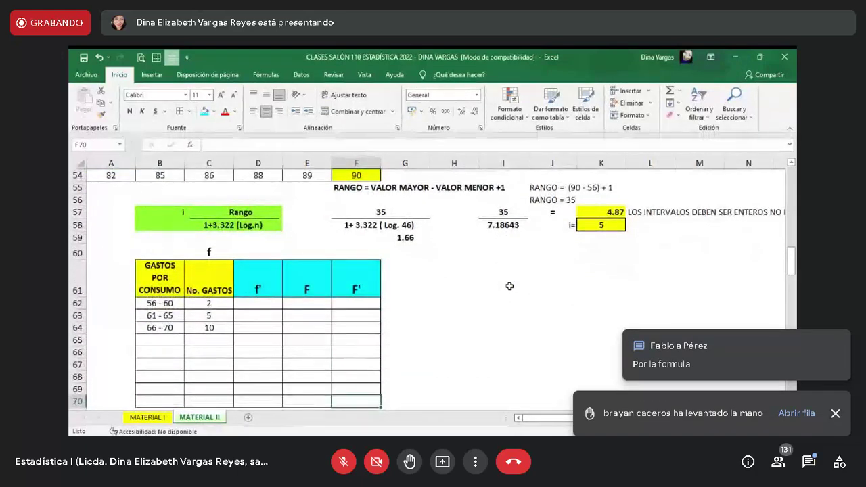
key(Up)
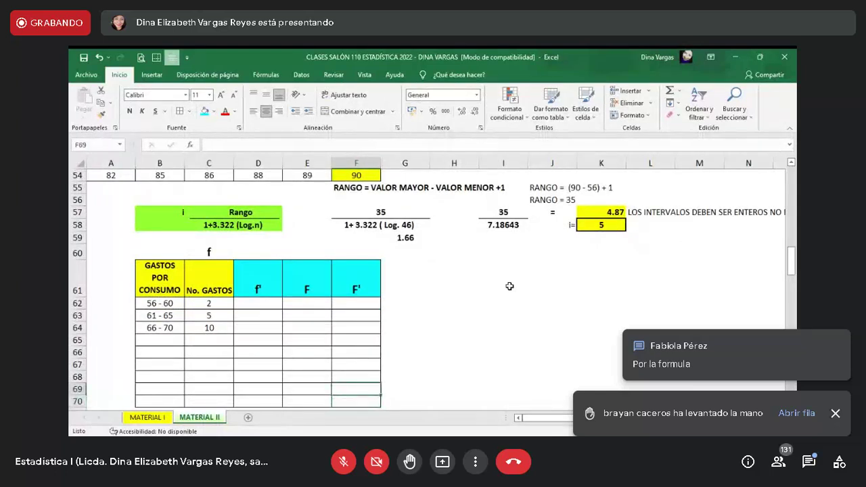
drag(203, 304, 209, 401)
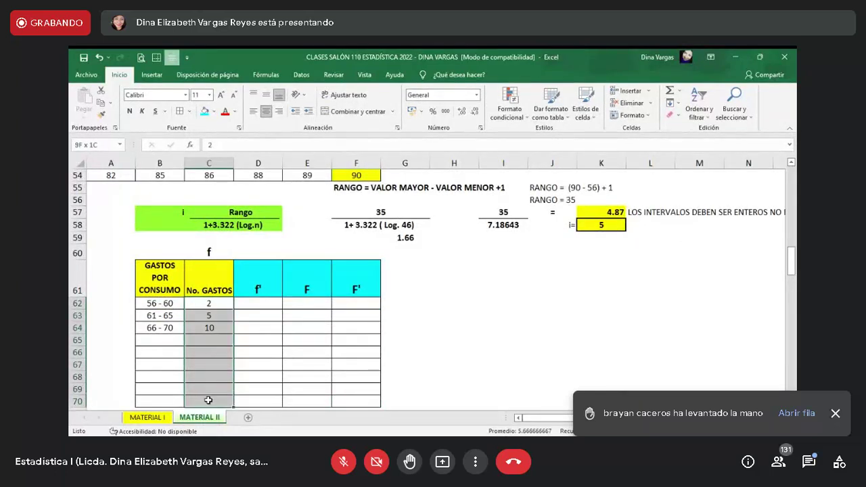
Step: Look over the F' heading area of the expenses table and return to the Ejemplo No. 1 frequency table on MATERIAL I
click(470, 342)
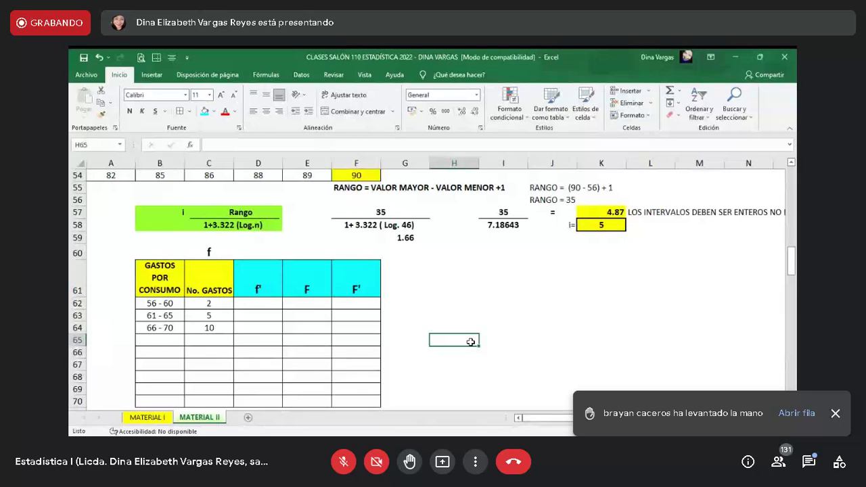
key(Up)
key(Up)
key(Up)
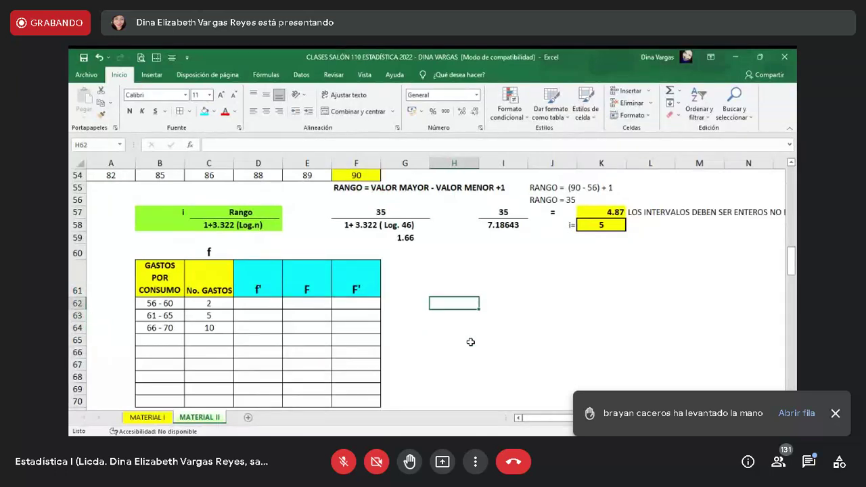
key(Up)
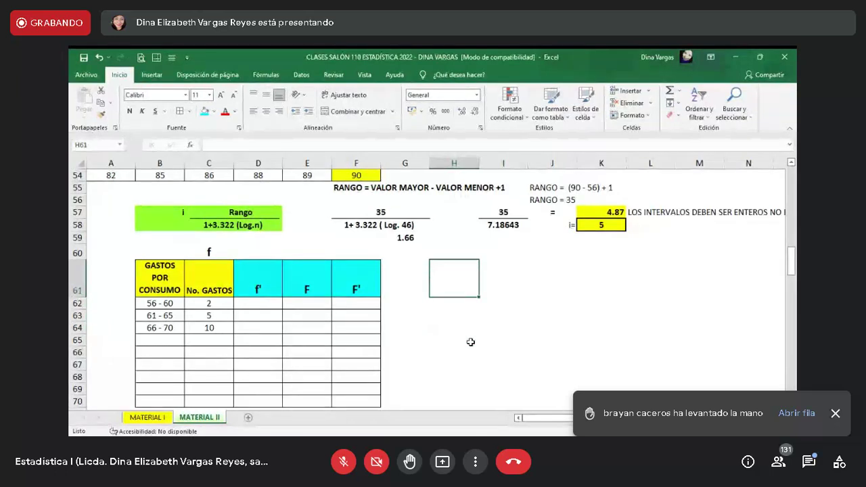
key(Left)
key(Left)
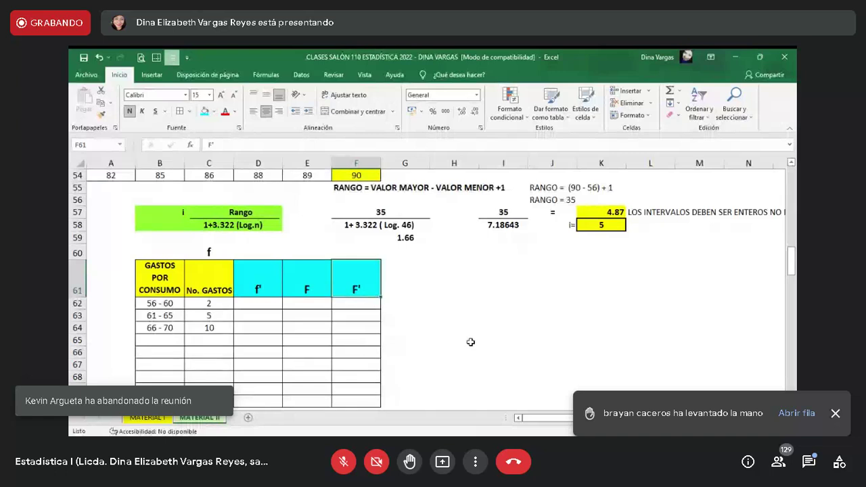
scroll(299, 338, down, 20)
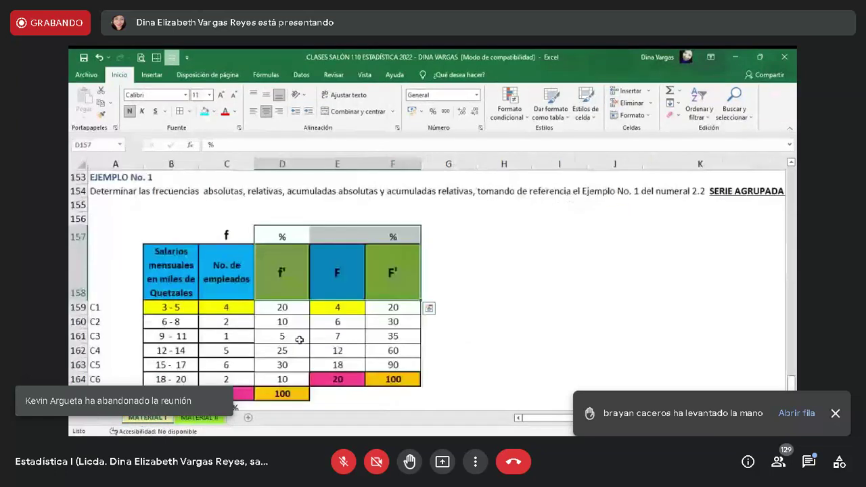
Step: Review the salary frequency table in rows 157 to 166 and the relative frequency calculations below it
click(565, 331)
key(Down)
key(Down)
key(Down)
key(Down)
key(Down)
key(Down)
key(Down)
key(Down)
key(Down)
key(Down)
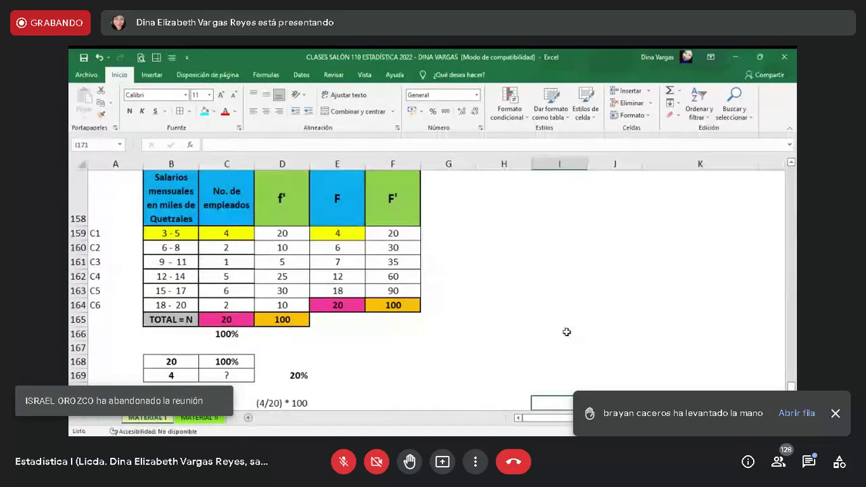
scroll(566, 332, down, 3)
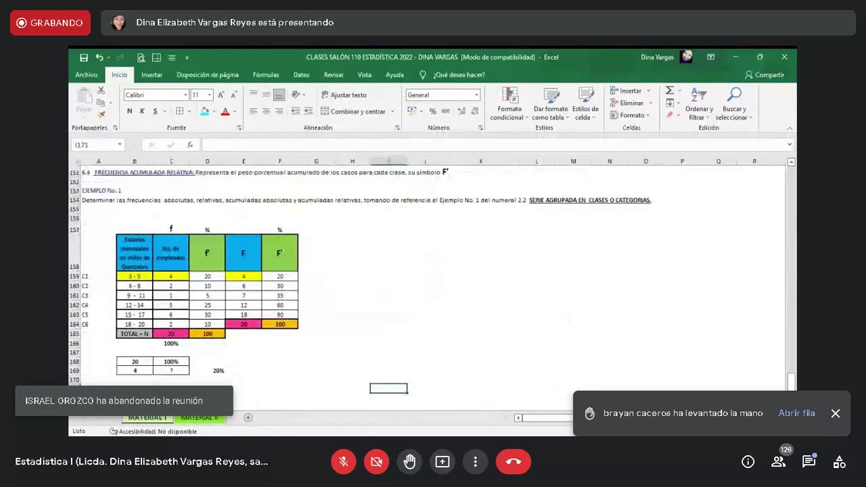
scroll(566, 331, up, 2)
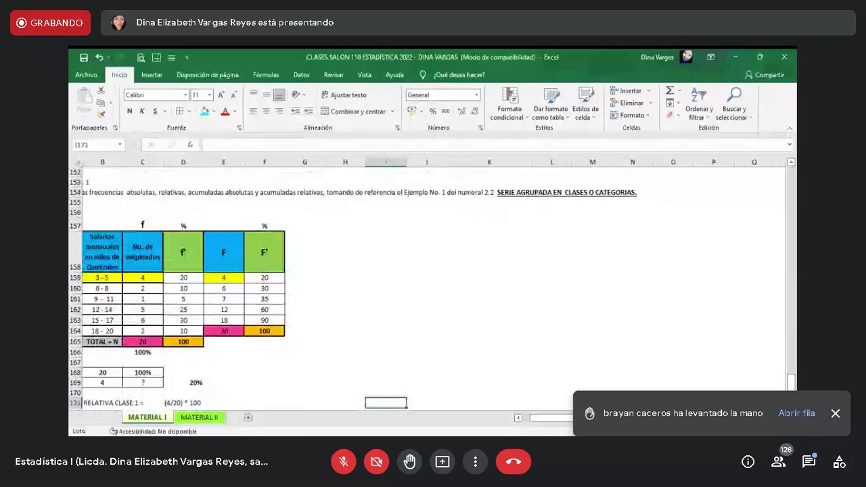
click(518, 418)
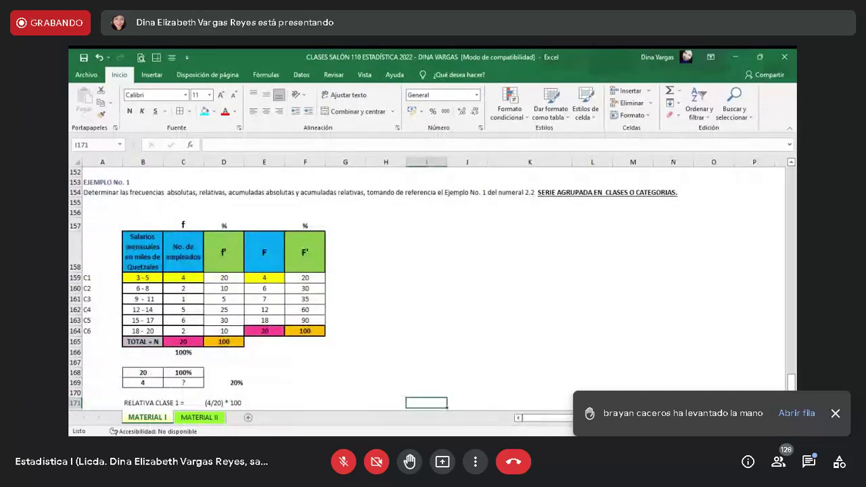
scroll(300, 308, down, 1)
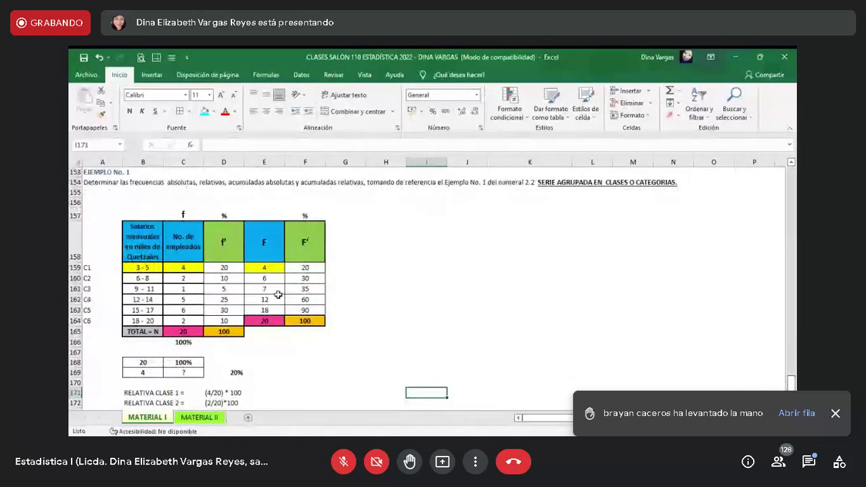
Step: Go through classes C1 to C6 and their salary intervals in rows 159 to 164
click(113, 268)
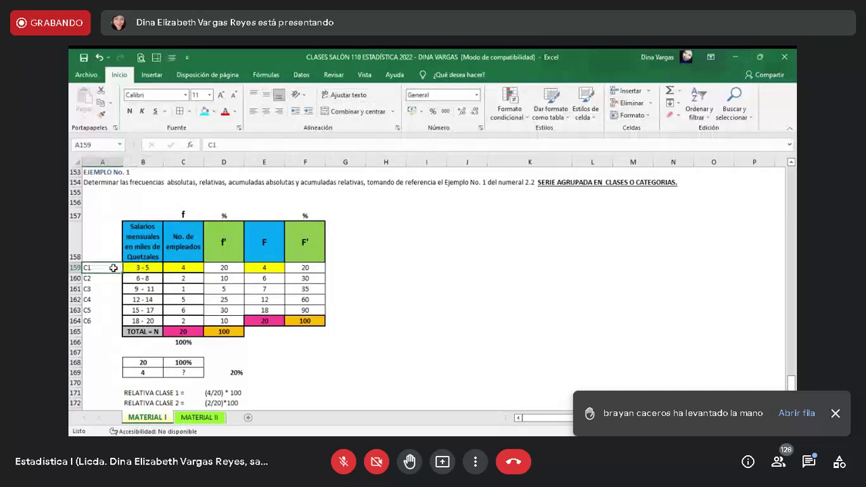
drag(113, 268, 139, 268)
key(Down)
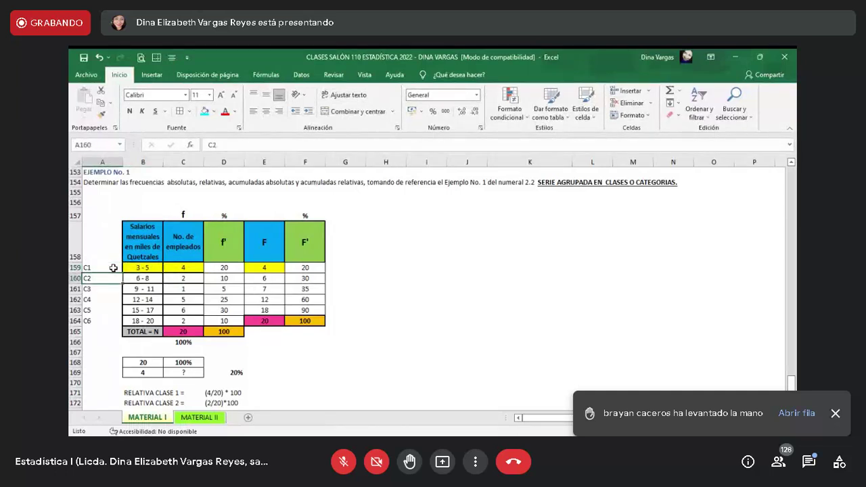
key(Down)
key(shift+Right)
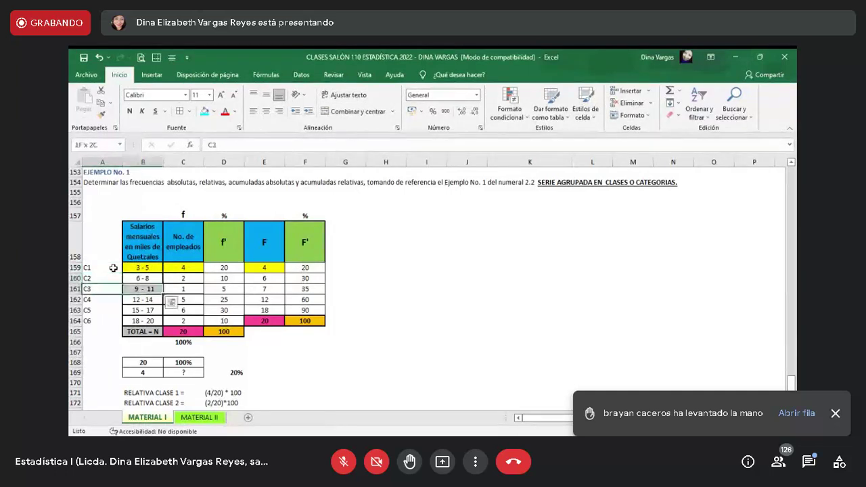
key(Down)
key(shift+Right)
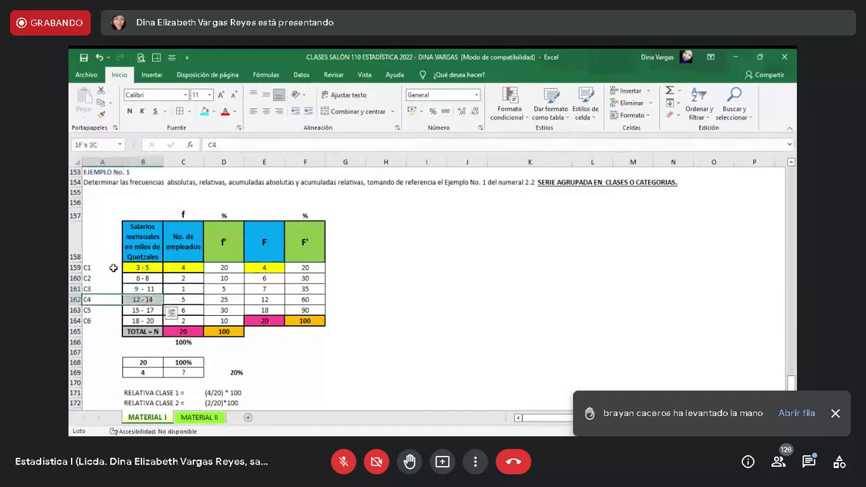
key(Down)
key(shift+Right)
key(Down)
key(shift+Right)
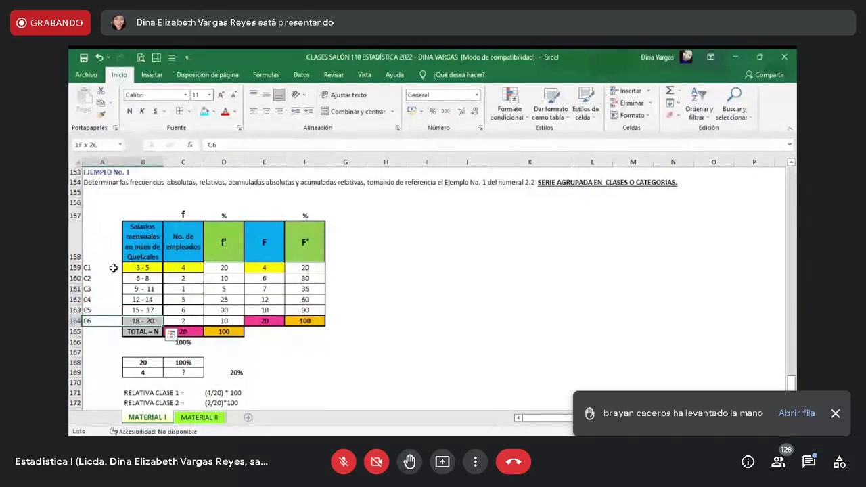
click(147, 278)
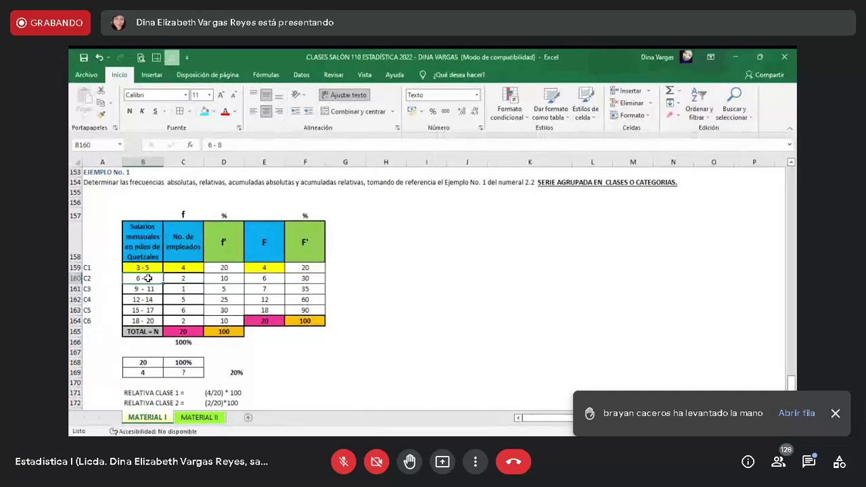
Step: Switch to the MATERIAL II sheet and review the range and interval calculations above the expenses table
click(199, 418)
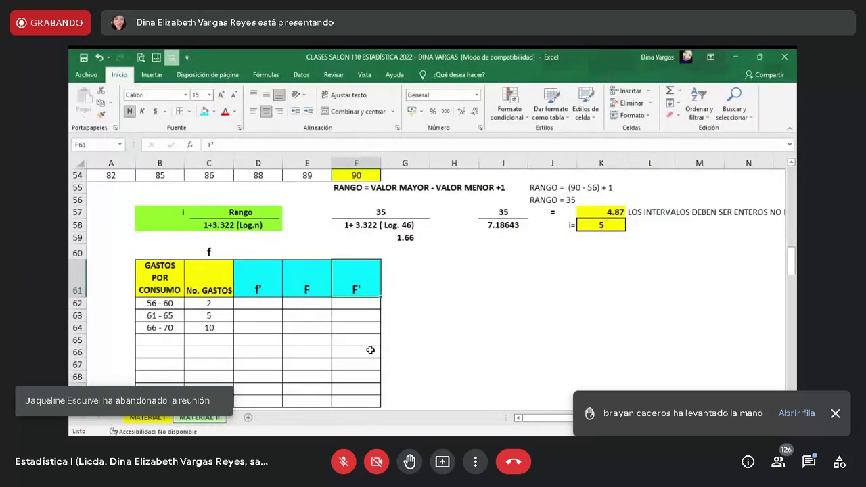
key(Up)
key(Up)
key(Up)
key(Up)
key(Up)
key(Up)
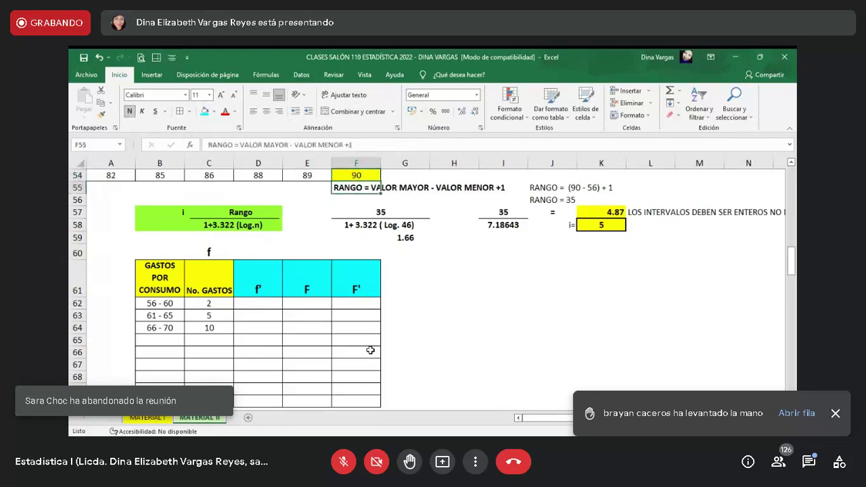
key(Down)
key(Down)
key(Down)
key(Down)
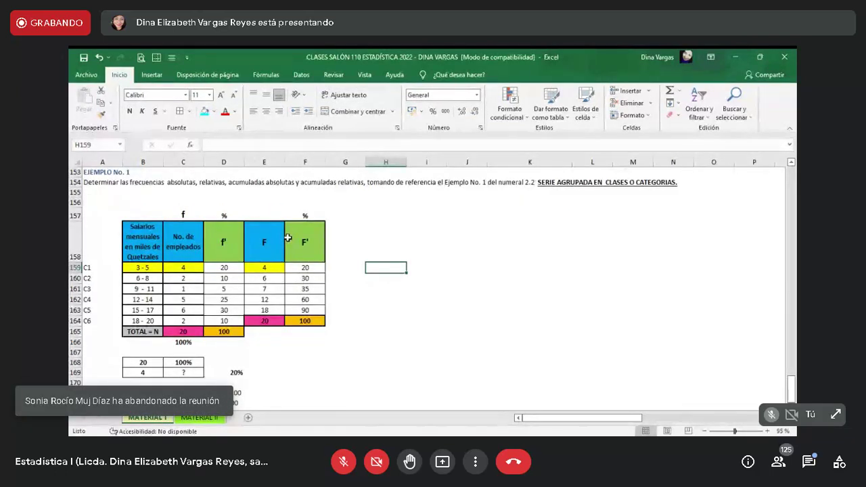
Step: Start a cumulative frequency column beside the MATERIAL I salary table with =C159 in H159 and =H159+C160 in H160
text(=)
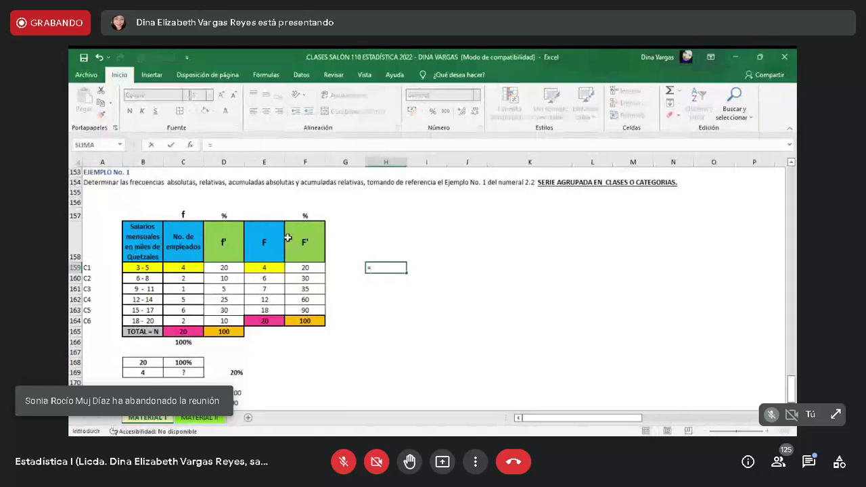
click(183, 268)
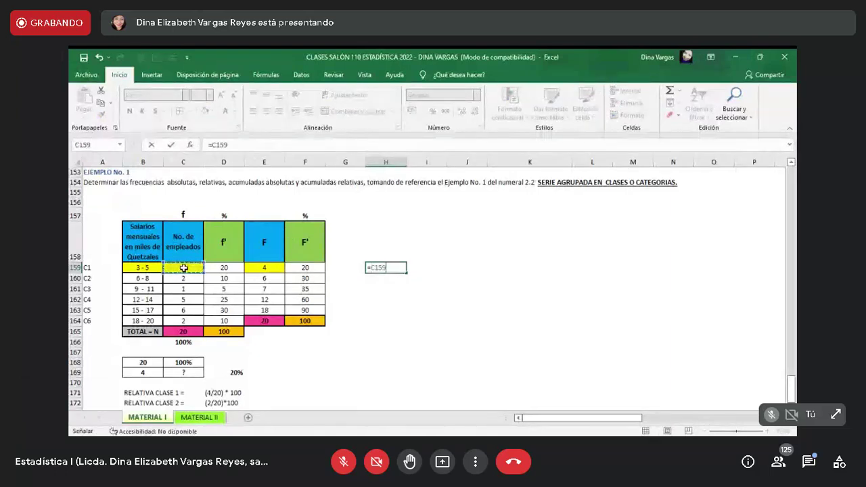
key(Return)
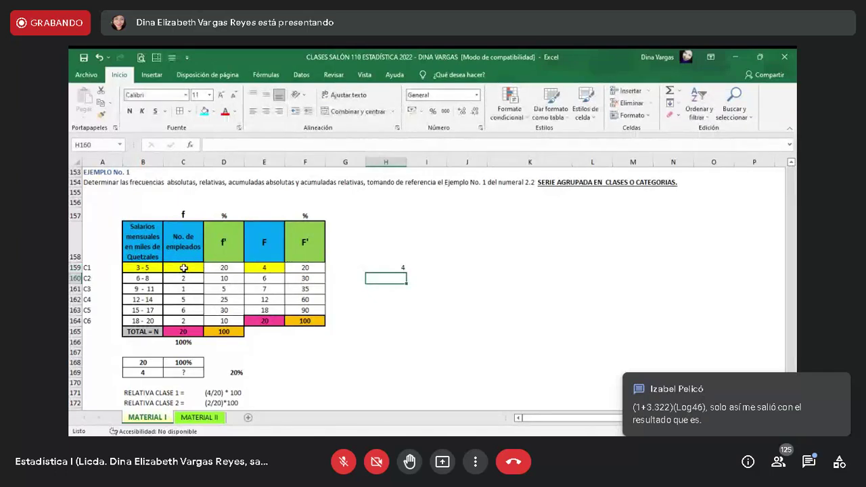
text(=)
click(390, 268)
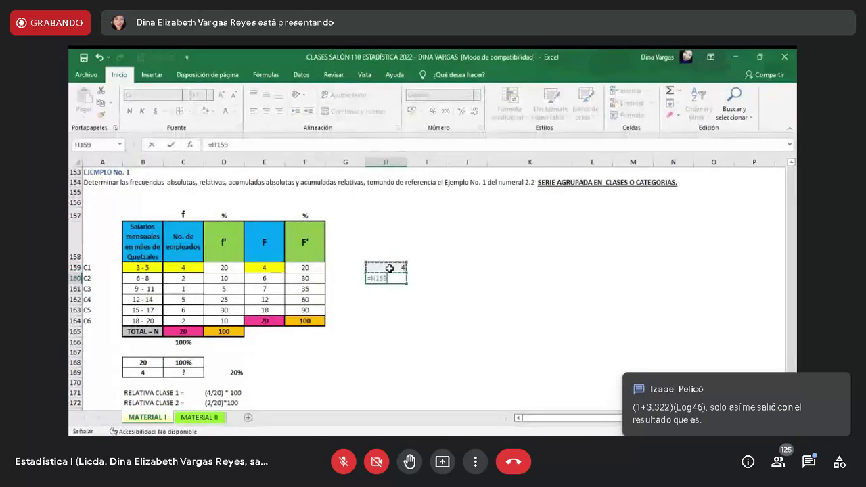
text(+)
click(188, 278)
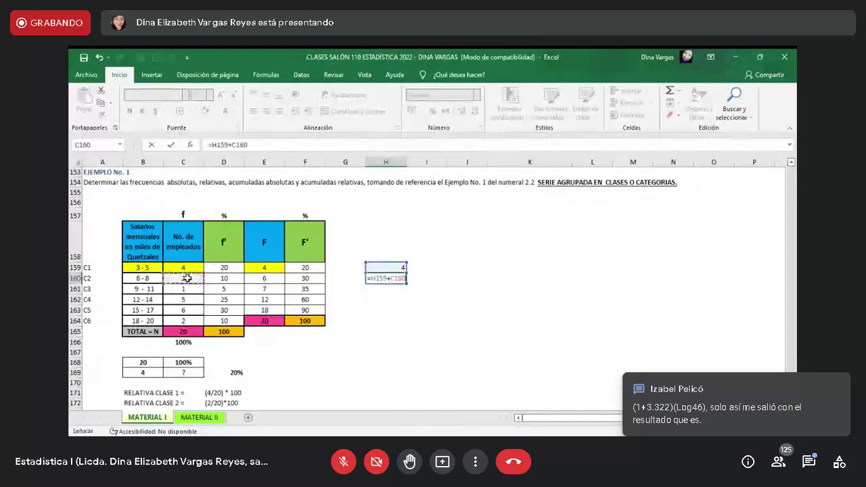
key(Return)
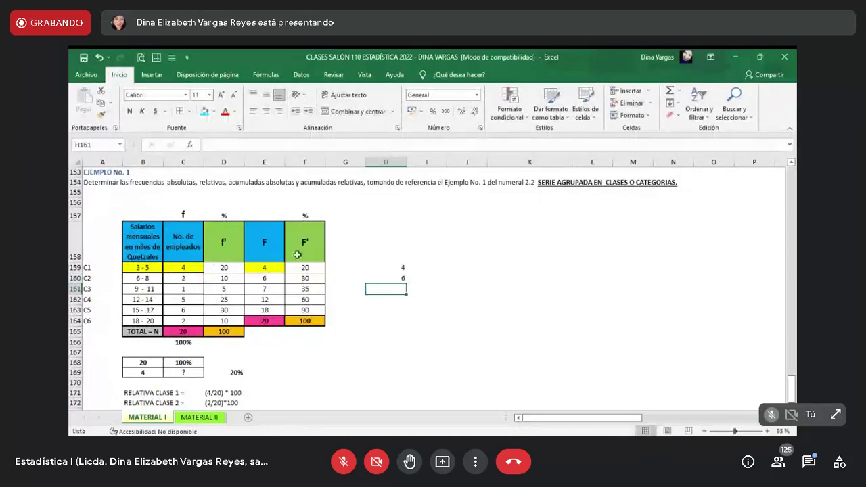
Step: Continue the cumulative frequencies for classes C3 and C4 with =H160+C161 in H161 and =H161+C162 in H162
text(=)
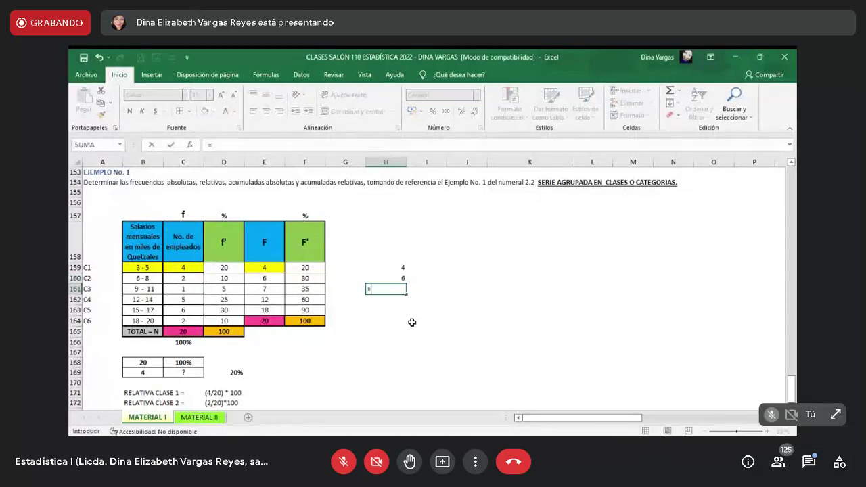
click(402, 278)
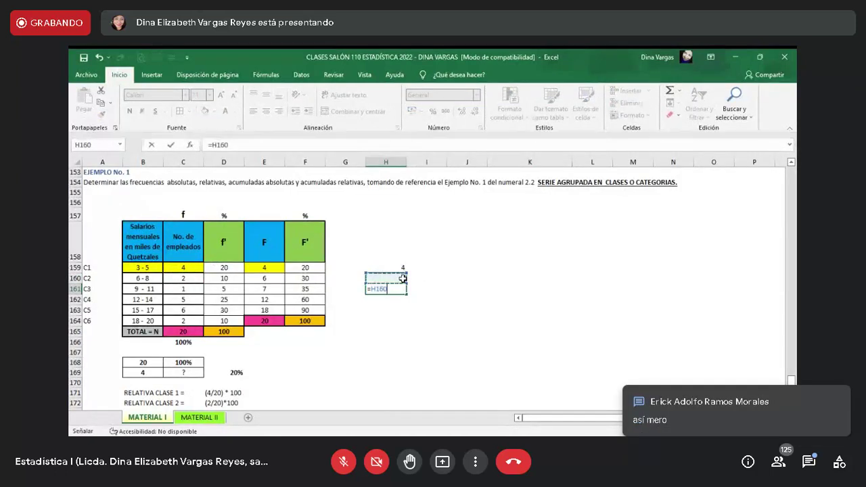
text(+)
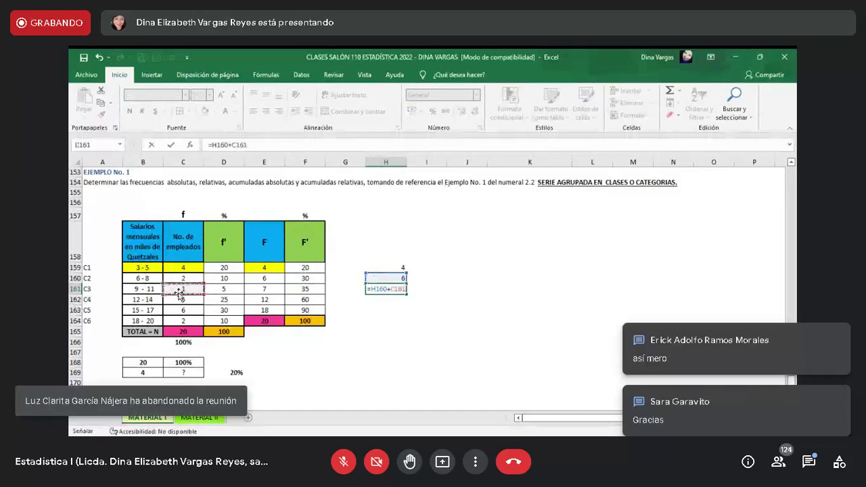
click(177, 291)
key(Return)
text(=)
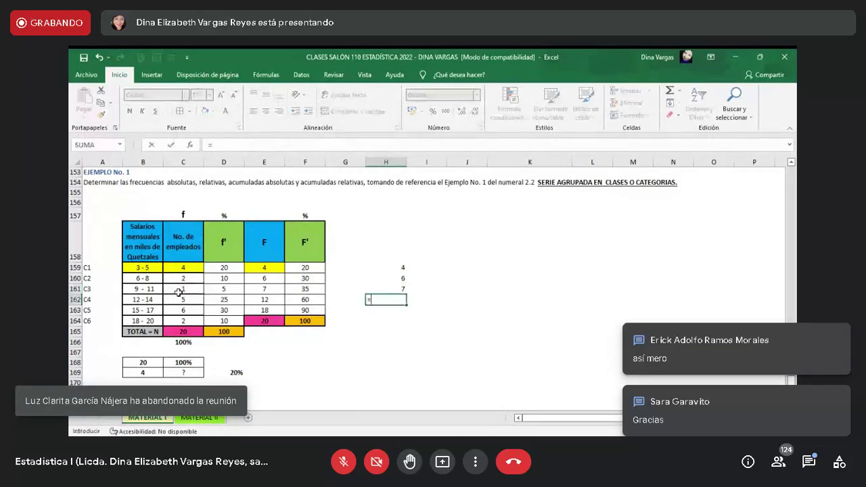
click(394, 289)
text(+)
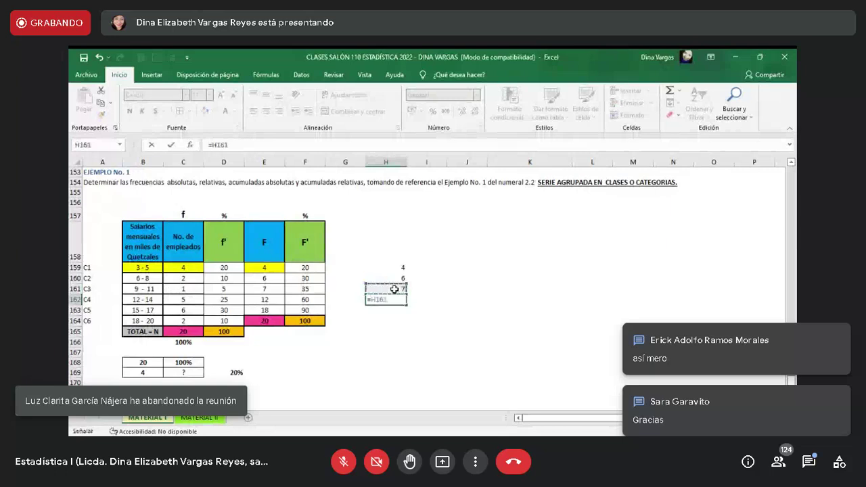
click(183, 299)
key(Return)
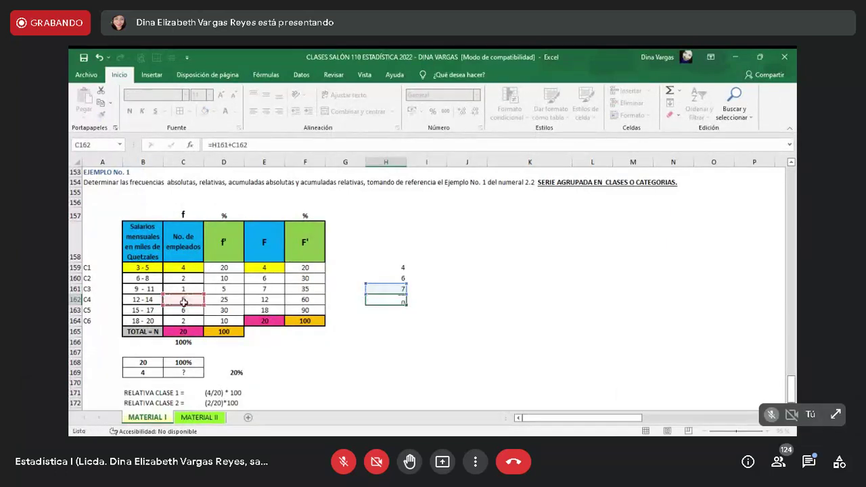
Step: Complete the cumulative frequencies for classes C5 and C6 with =H162+C163 in H163 and =H163+C164 in H164
text(=)
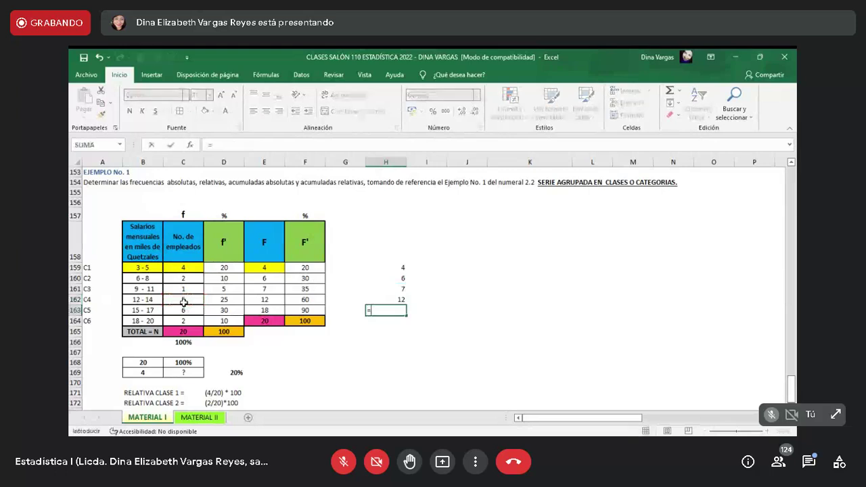
click(387, 300)
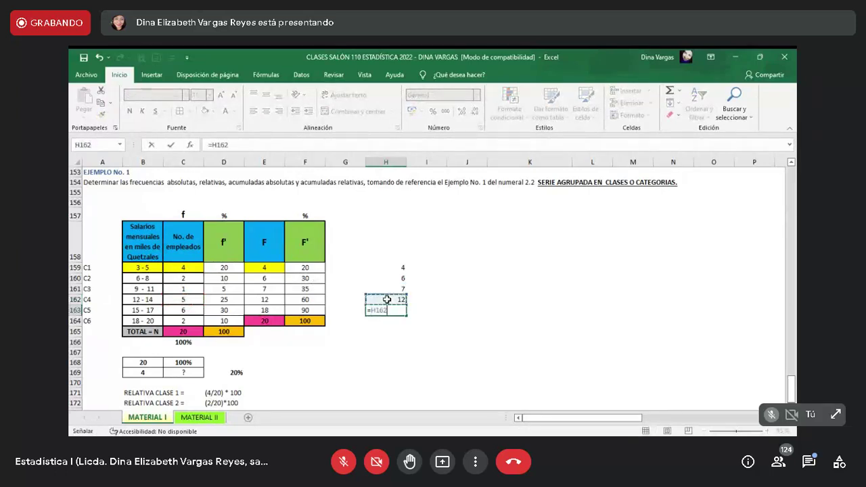
text(+)
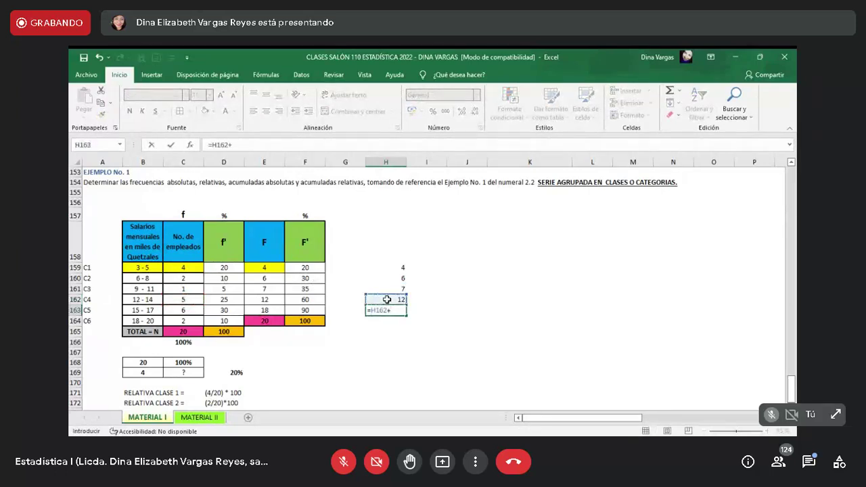
click(185, 311)
key(Return)
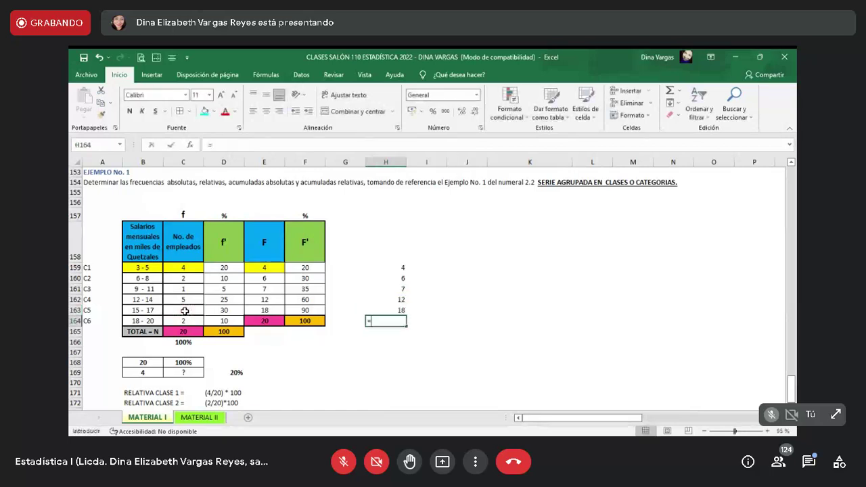
text(=)
click(379, 311)
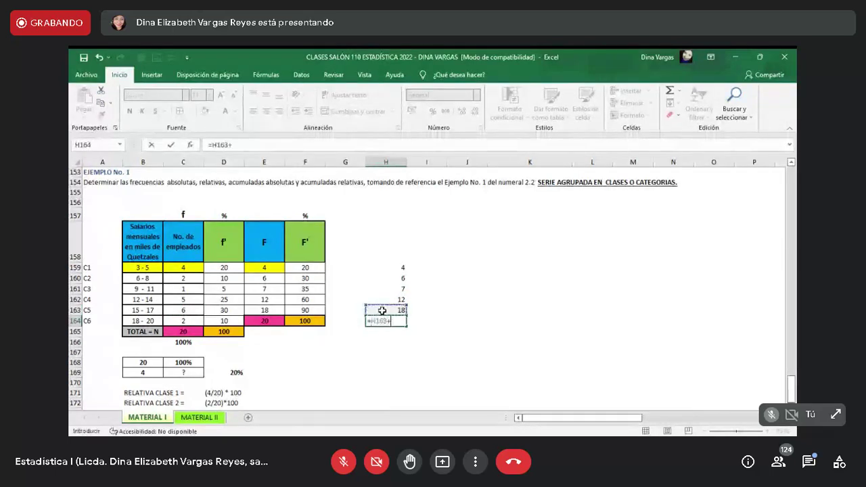
text(+)
click(182, 321)
key(Return)
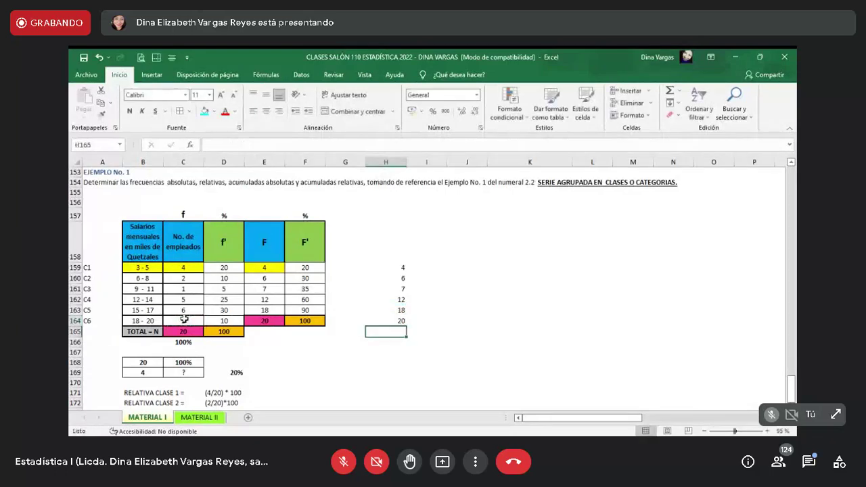
Step: Compare the last cumulative frequency with the employee total, and examine how the F' column builds on the f' values
click(390, 321)
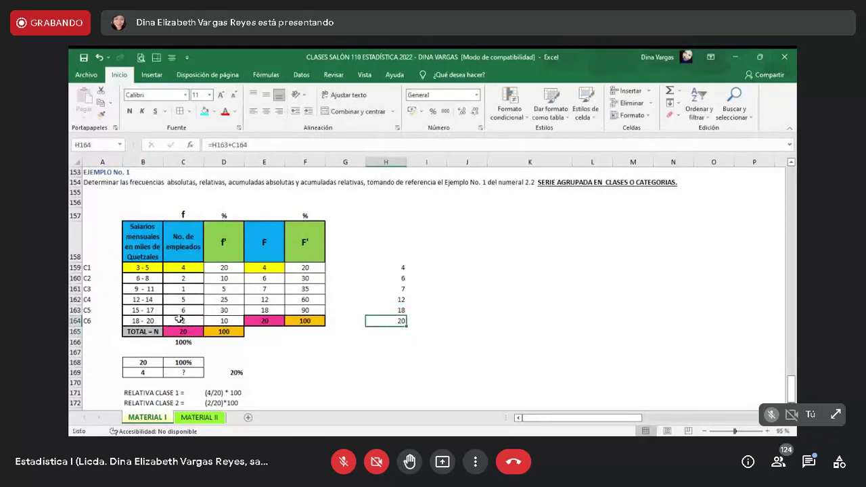
click(183, 331)
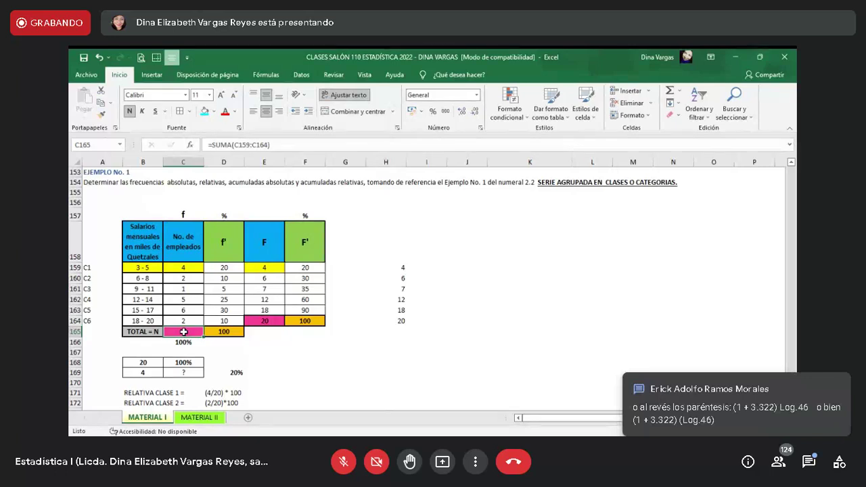
click(324, 363)
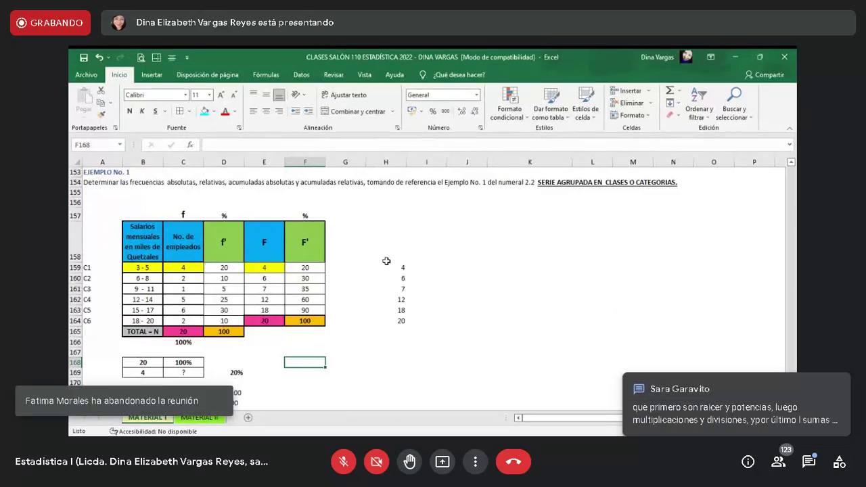
click(436, 269)
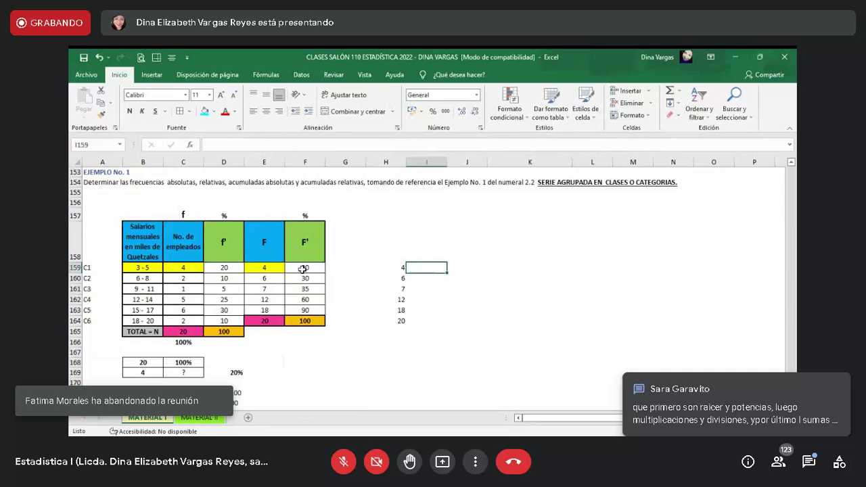
click(239, 268)
click(322, 268)
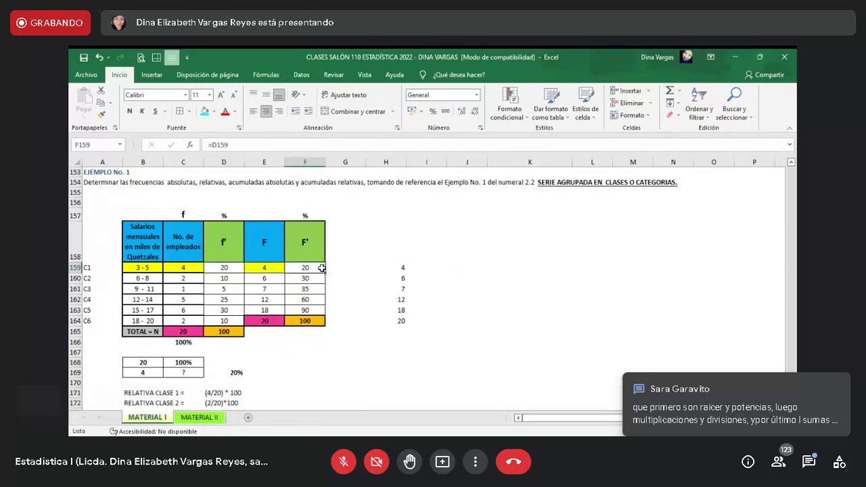
click(226, 288)
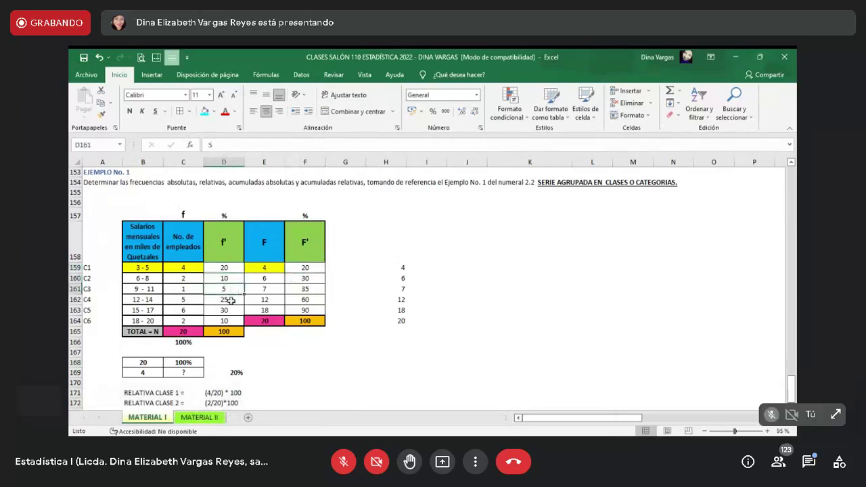
click(228, 301)
drag(226, 321, 227, 312)
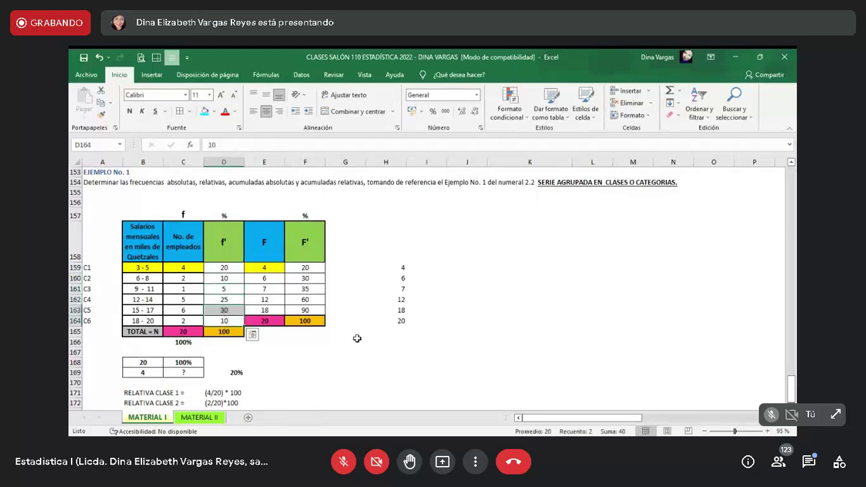
Step: Return to the MATERIAL II sheet and look over the expenses table down to row 73
click(188, 419)
click(306, 330)
key(Down)
key(Down)
key(Down)
key(Down)
key(Down)
key(Down)
key(Down)
key(Down)
key(Down)
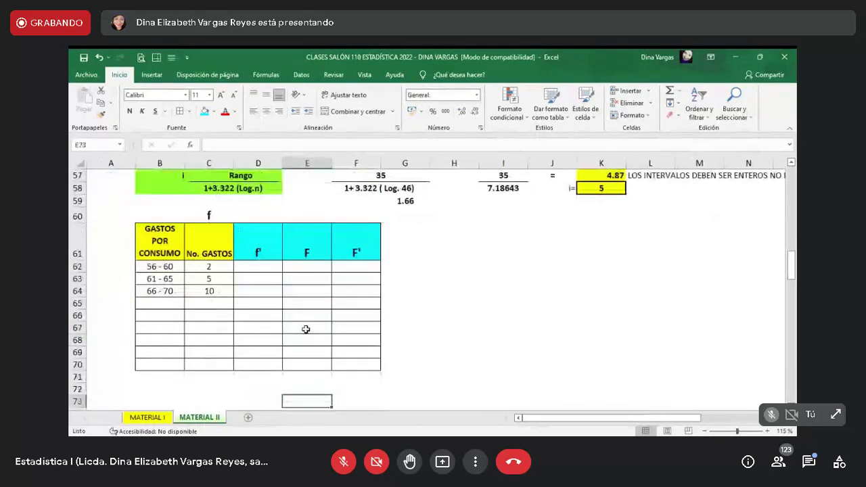